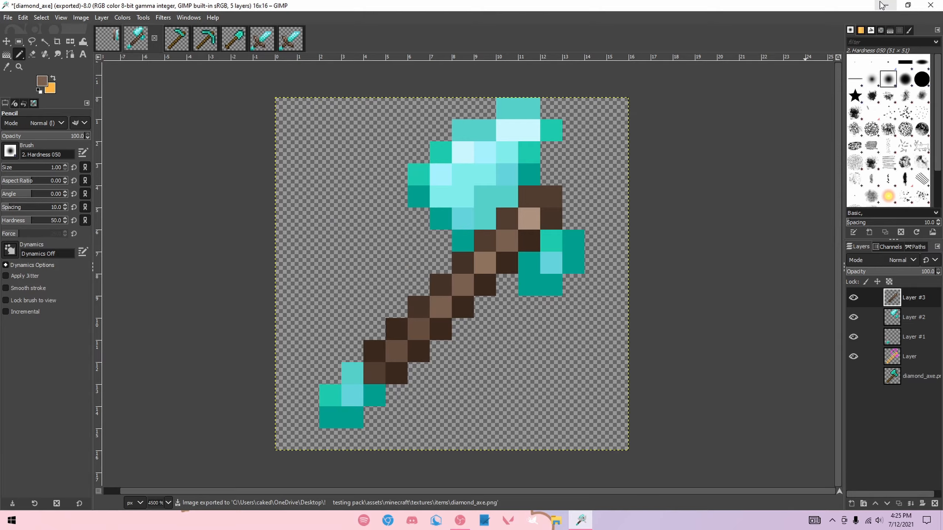
- Switch to Minecraft and look around the cave hall with the character in first-person and third-person views
left_click(883, 4)
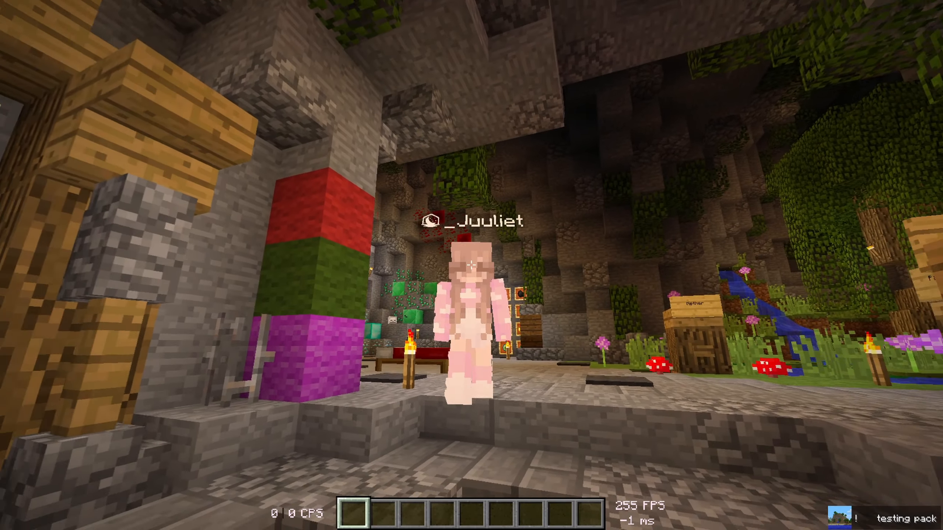
key("F5")
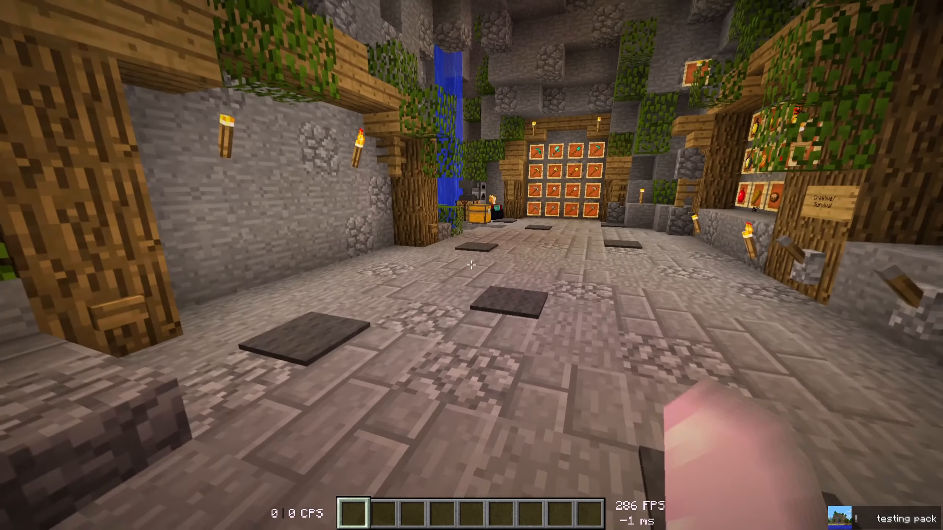
key("w")
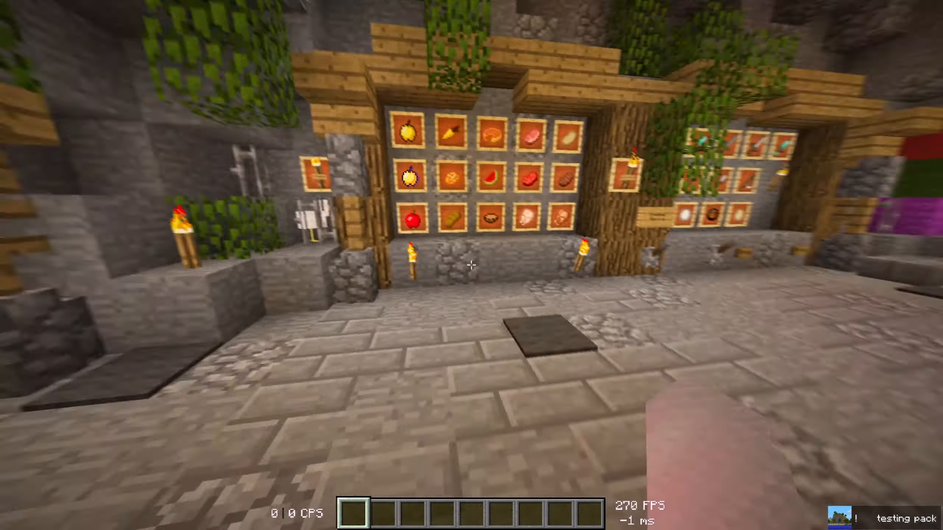
key("F5")
key("F5")
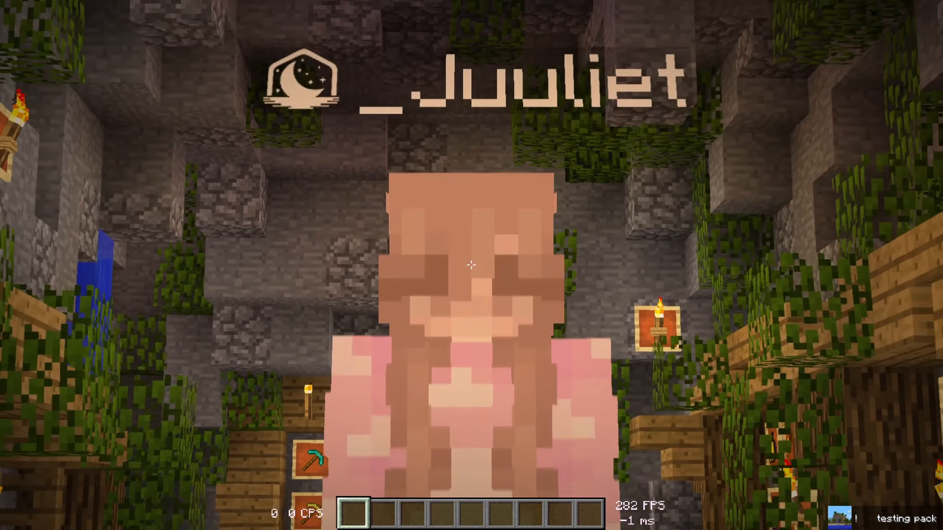
key("F5")
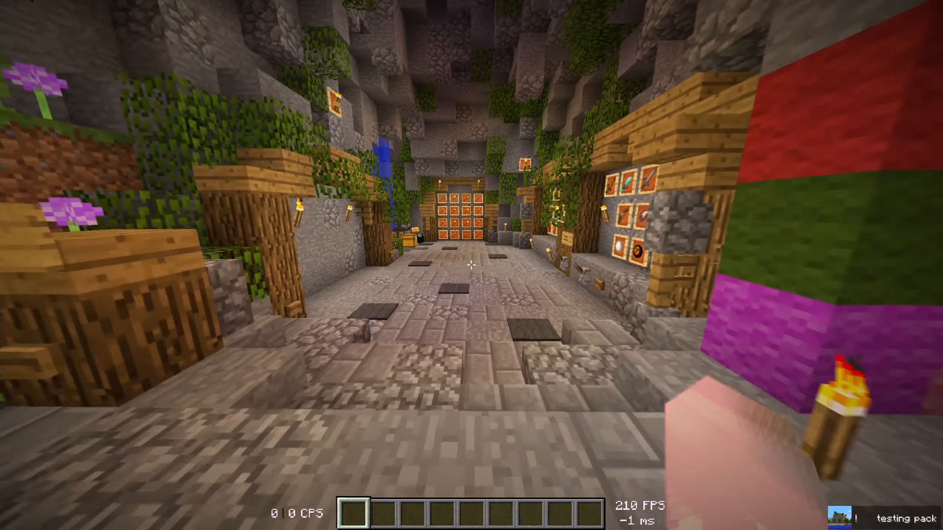
key("F5")
key("F5")
key("c")
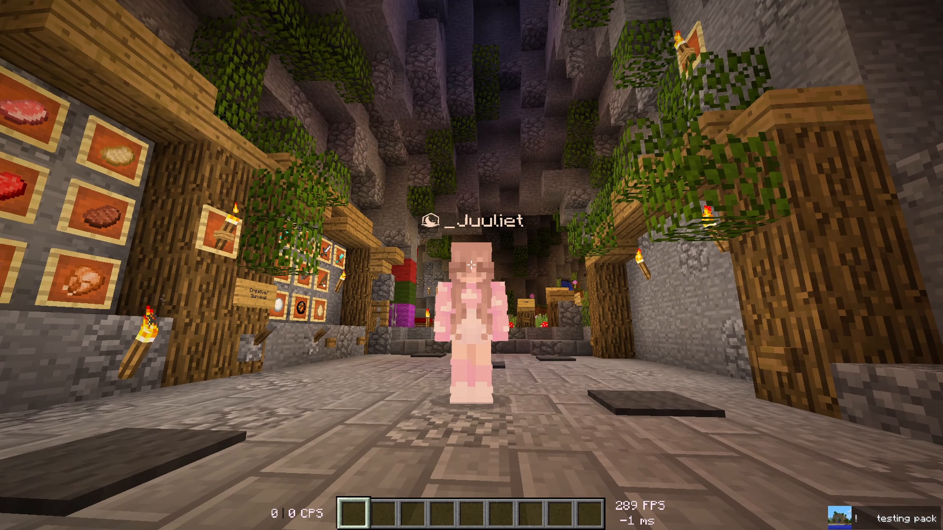
- Take the golden sword from the weapon display and go to the tool display with the second hotbar slot selected
key("F5")
key("w")
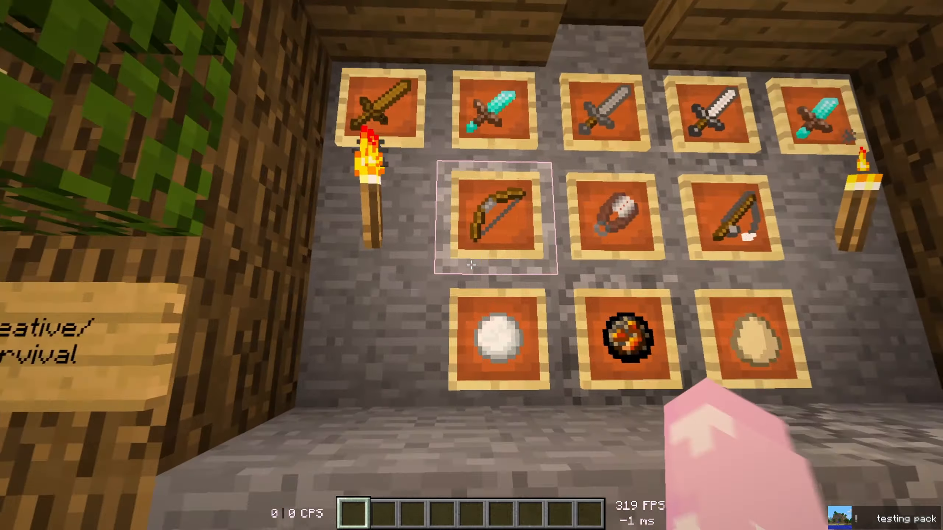
key("s")
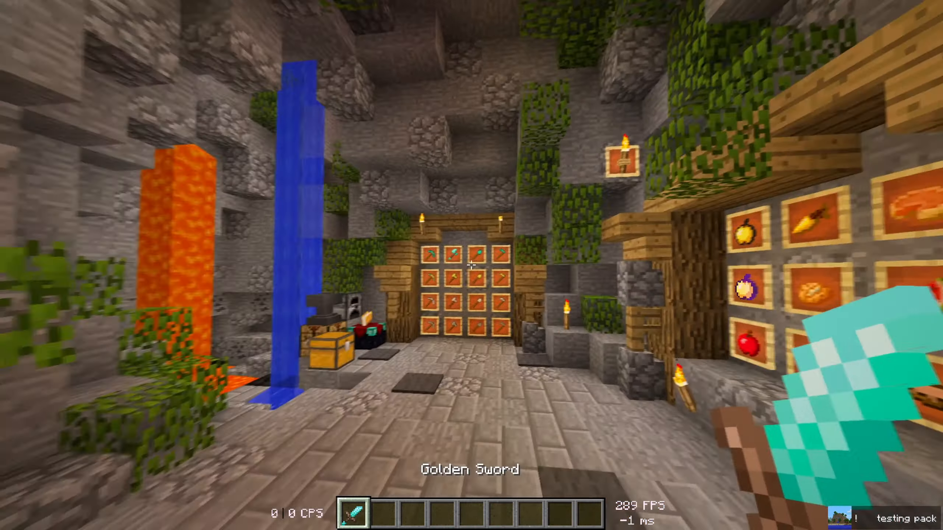
key("w")
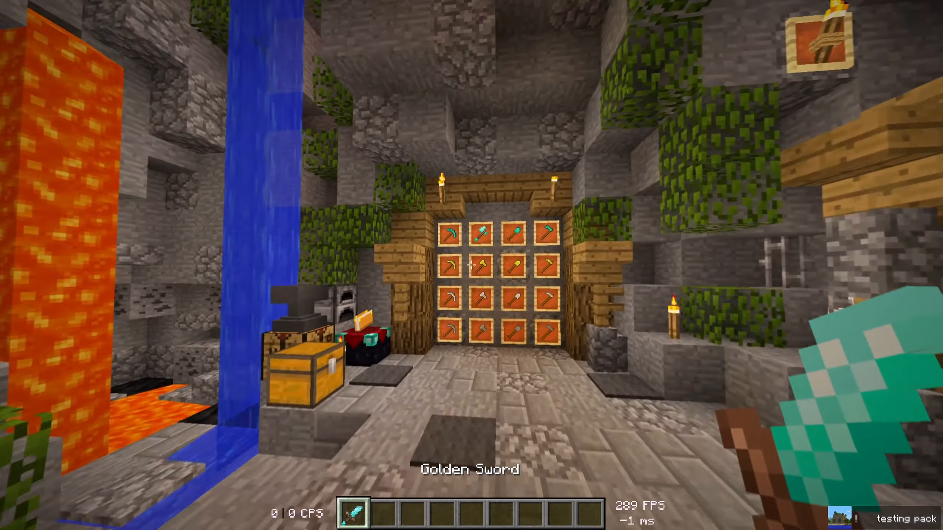
key("2")
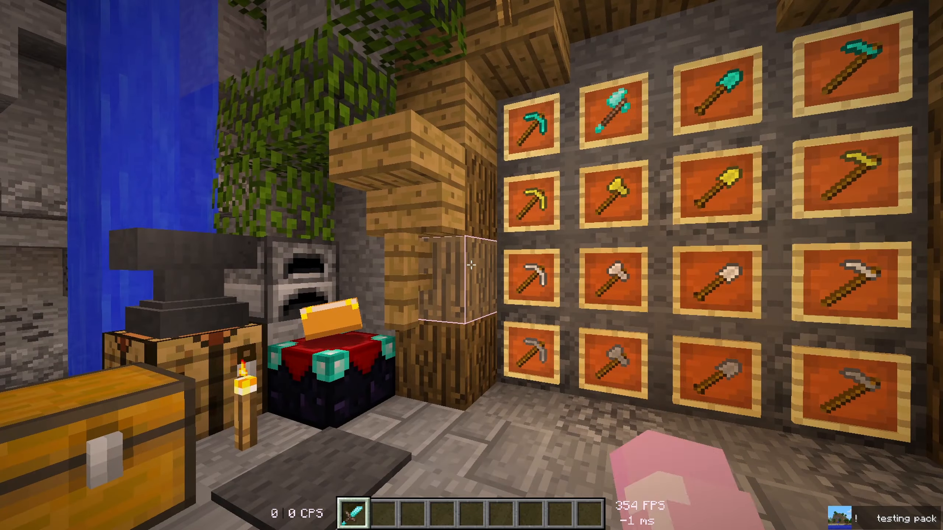
middle_click(471, 265)
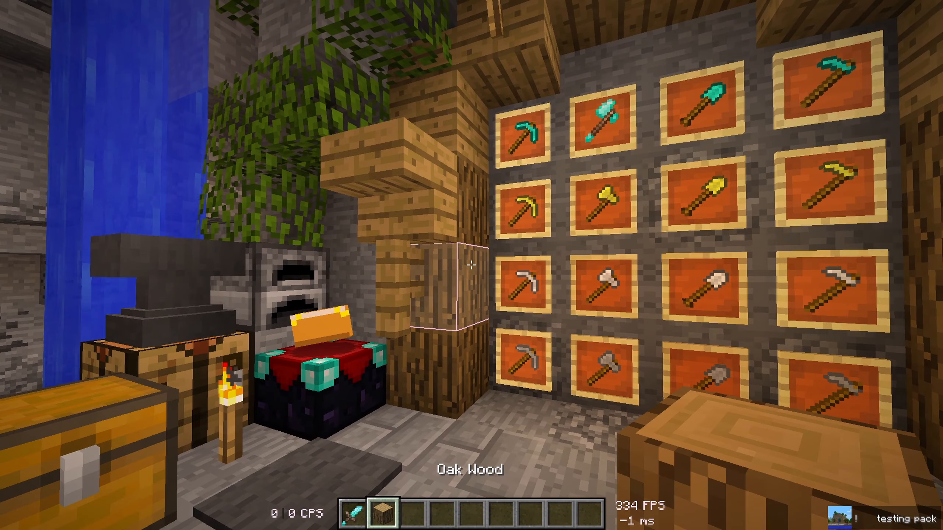
key("e")
left_click(375, 341, "shift")
key("e")
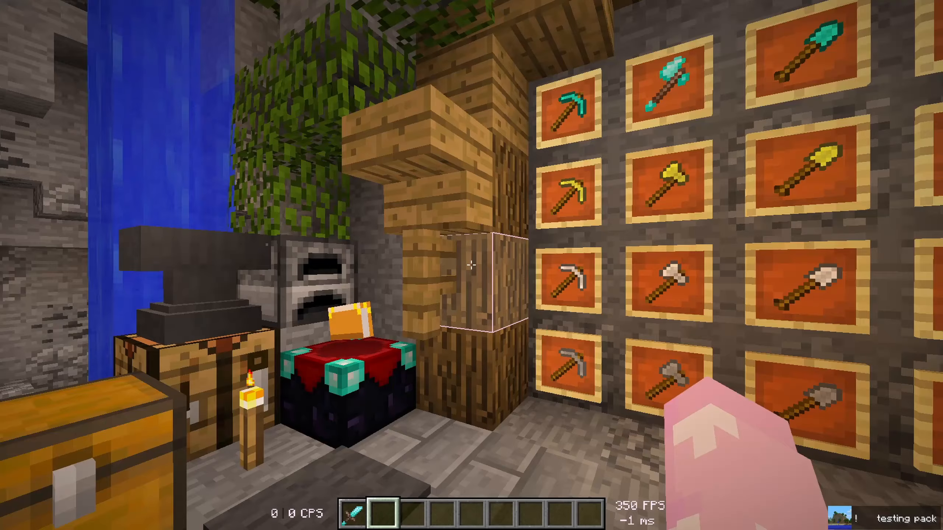
- Copy the diamond axe from the tool display into the second hotbar slot and hold it in hand
key("w")
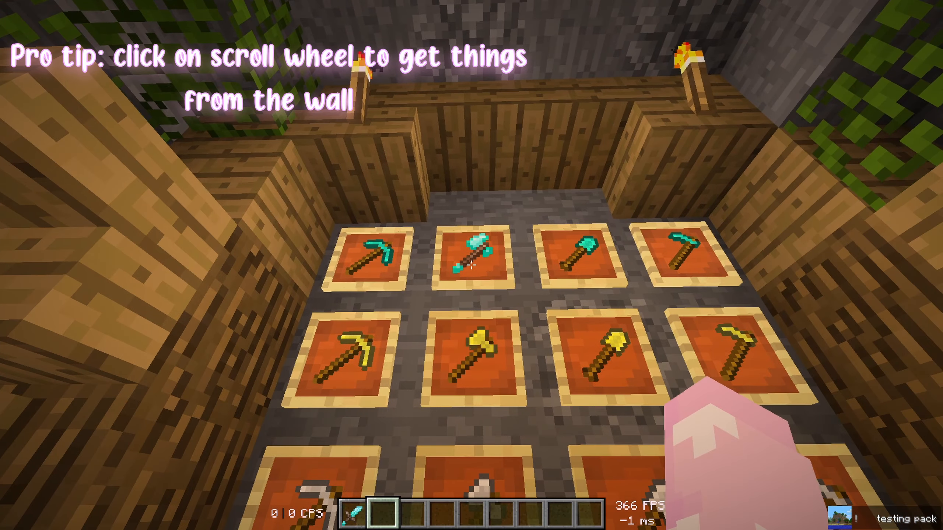
middle_click(471, 265)
scroll(472, 265, "down", 1)
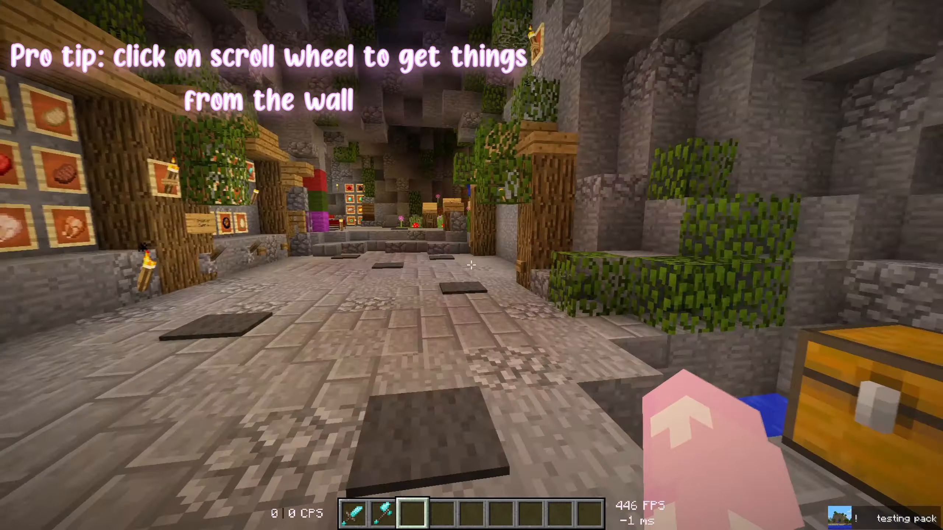
scroll(472, 265, "up", 1)
key("w")
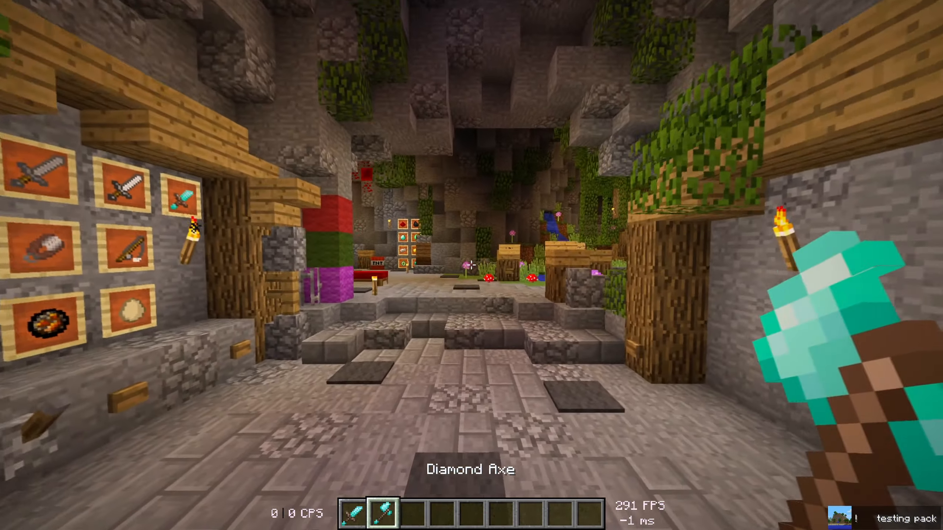
- Compare the golden sword and diamond axe textures in hand, in first-person and third-person views
key("w")
left_click(472, 265)
scroll(471, 265, "up", 1)
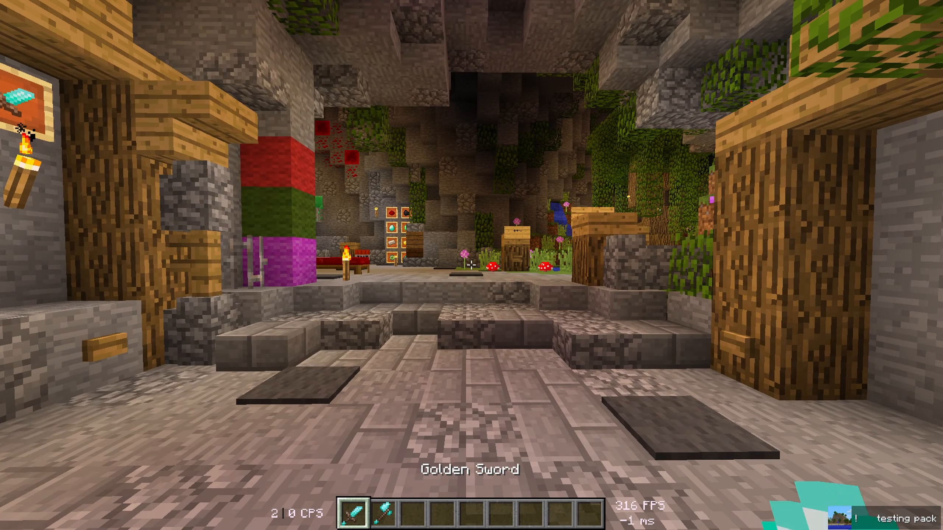
key("w")
scroll(472, 265, "down", 1)
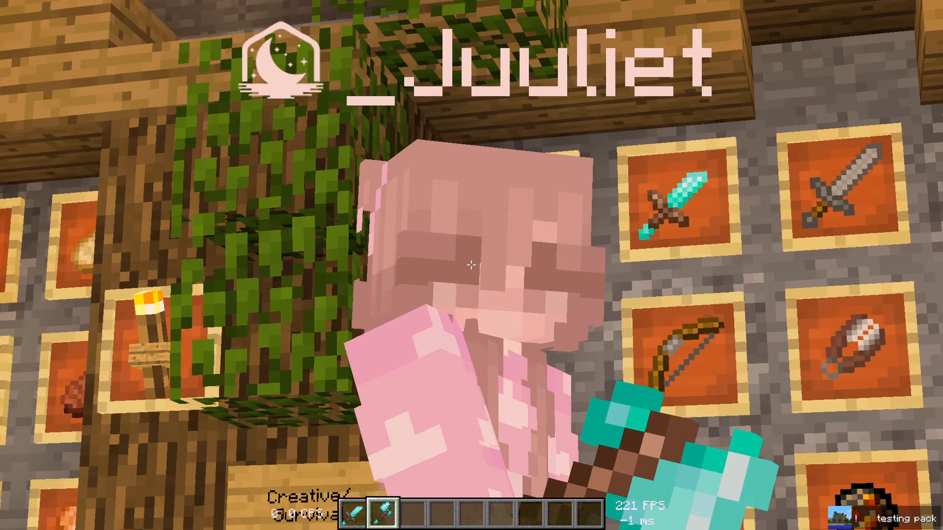
key("shift")
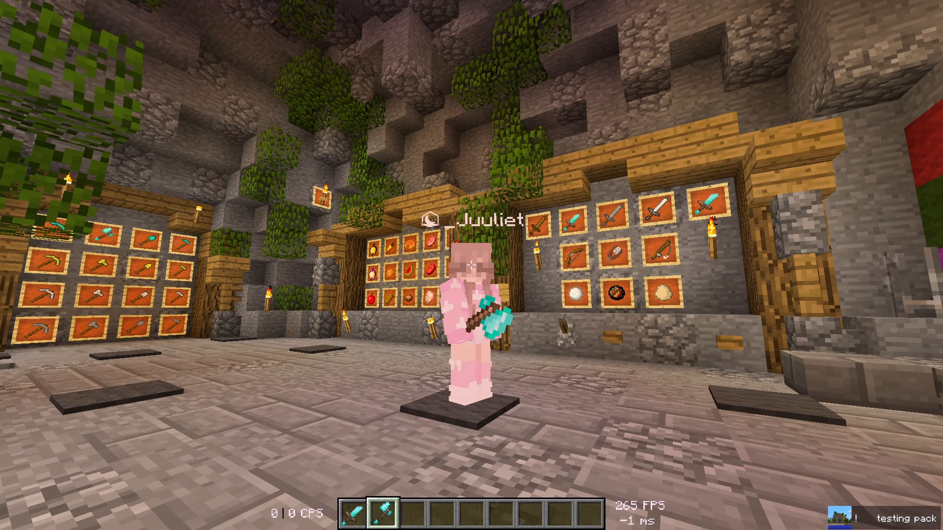
key("F5")
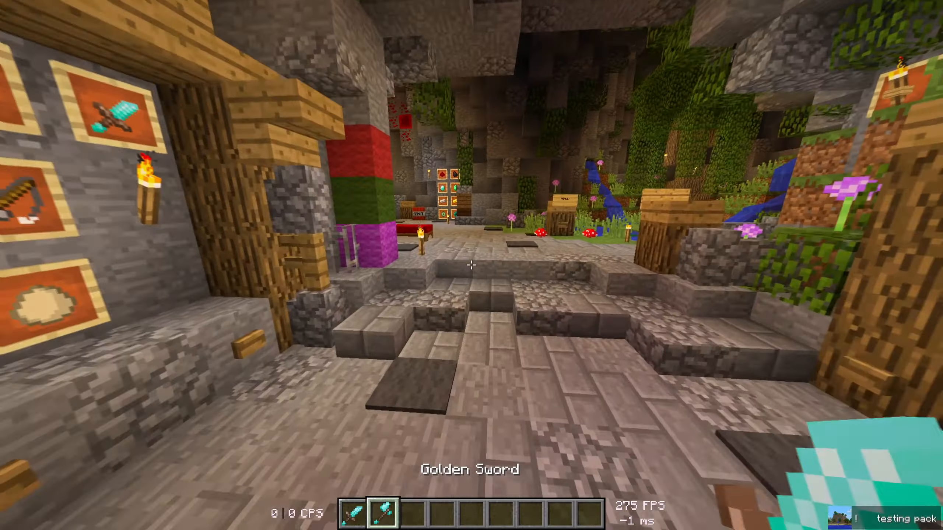
- Walk through the cave while swinging the diamond axe to examine how its texture looks in use
key("w")
left_click(471, 265)
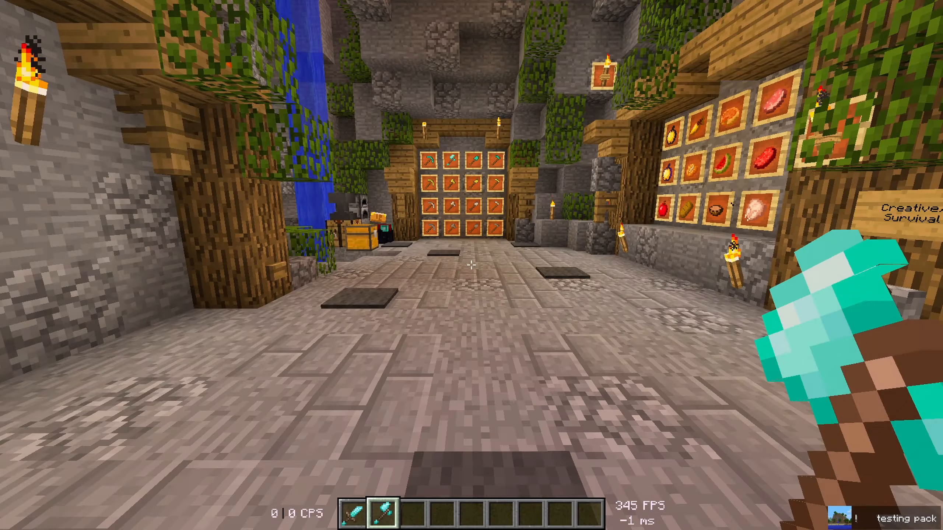
key("w")
left_click(471, 265)
left_click(471, 265)
left_click(471, 265)
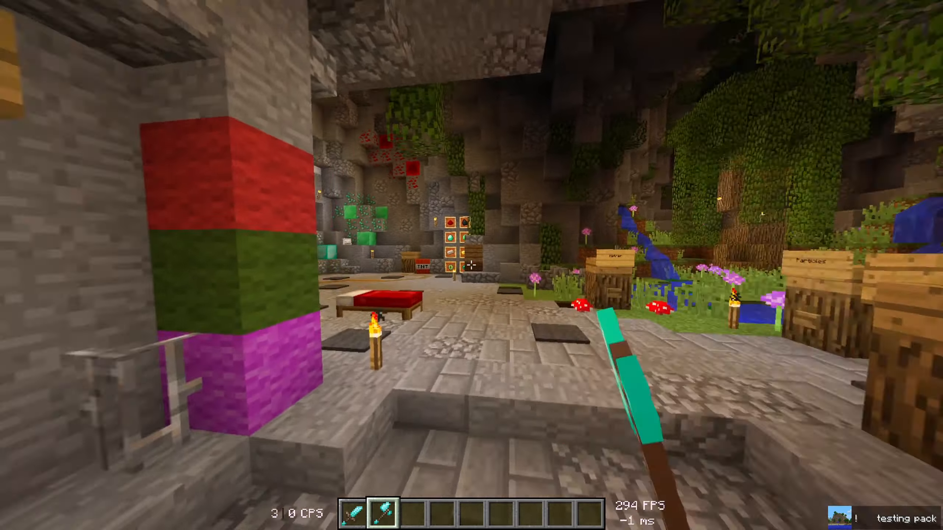
key("w")
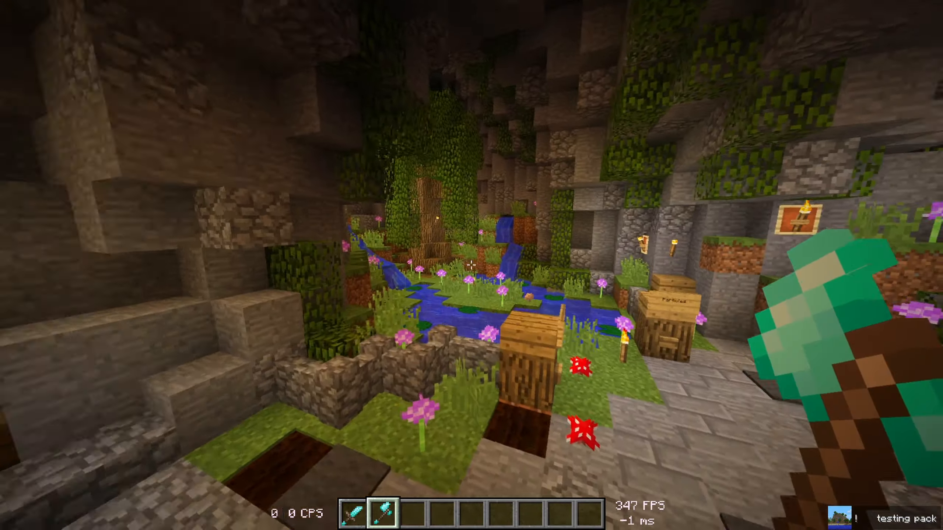
key("w")
- Remove the diamond axe and the golden sword from the inventory hotbar
key("e")
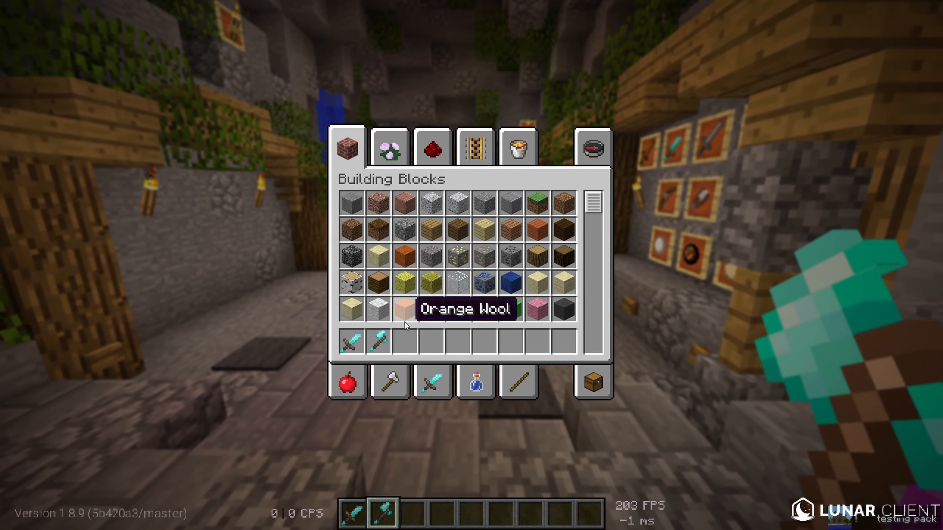
left_click(389, 343, "shift")
left_click(357, 342, "shift")
key("e")
key("w")
key("F5")
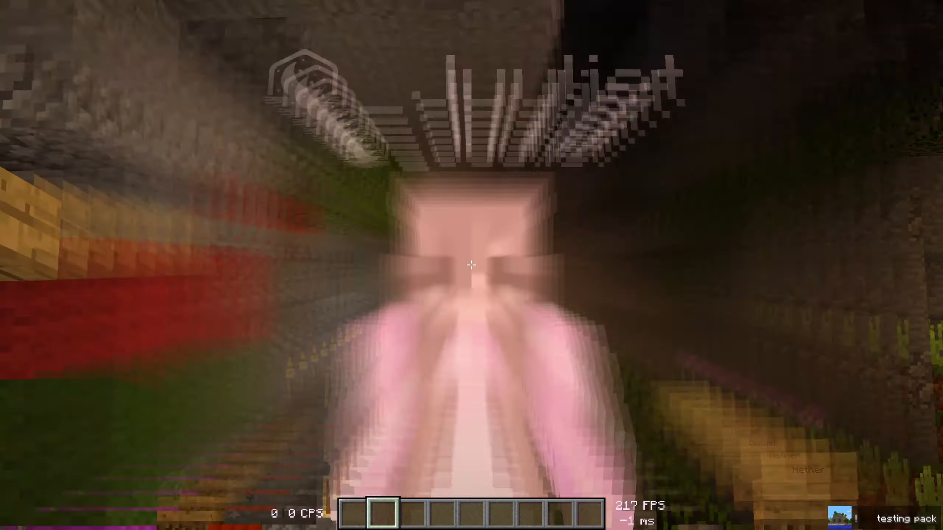
key("w")
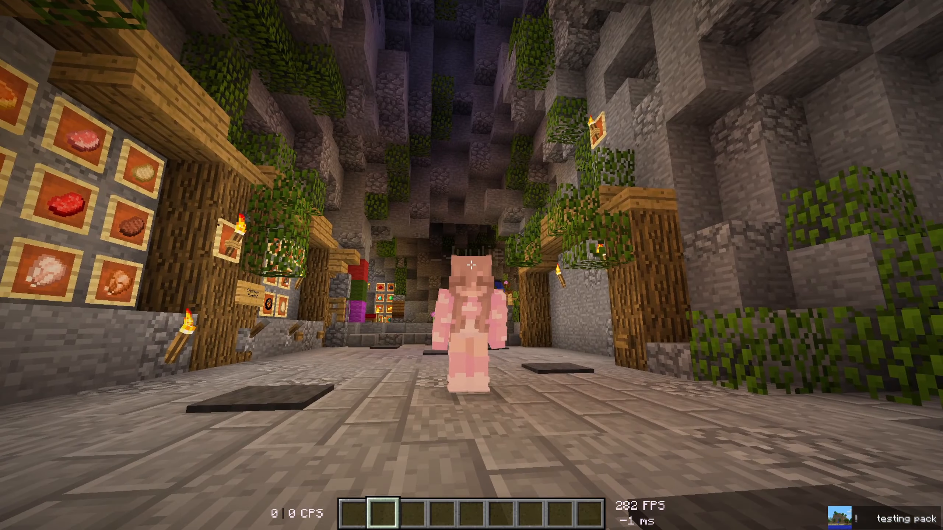
key("w")
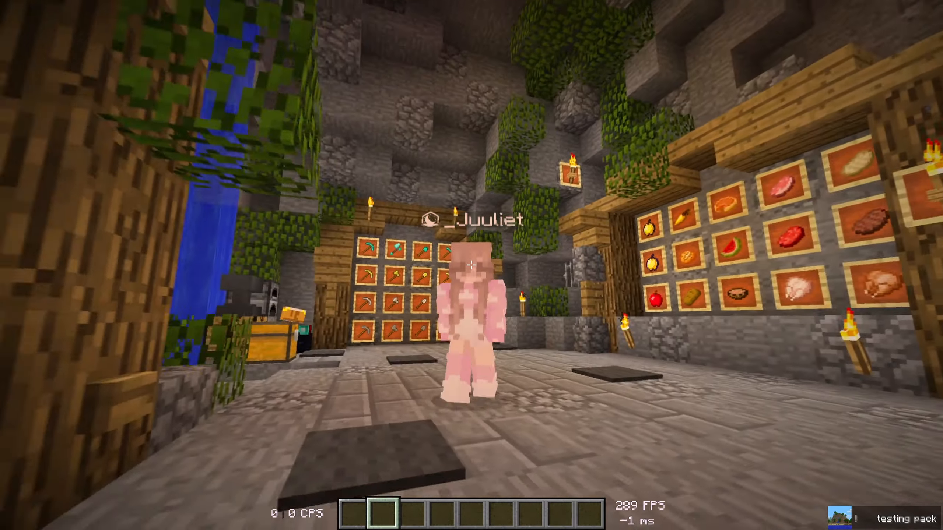
key("w")
key("space")
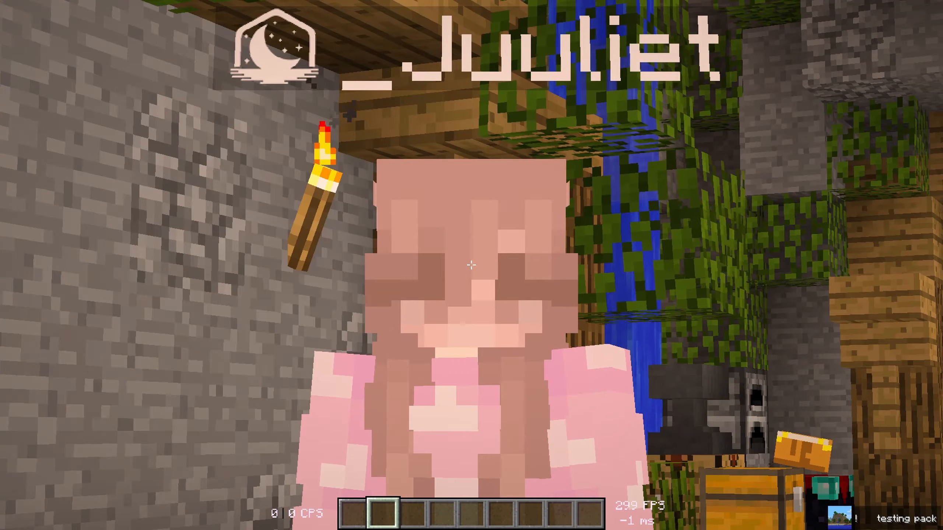
key("shift")
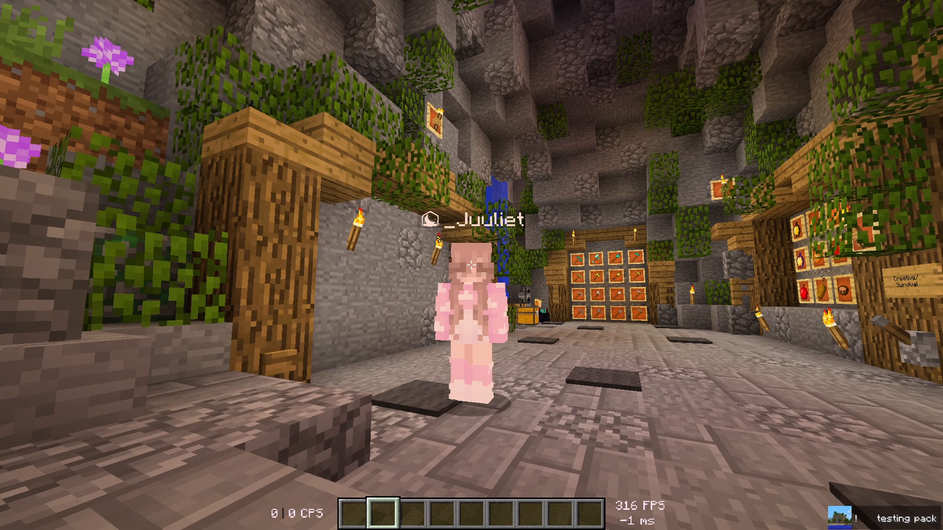
key("w")
key("shift")
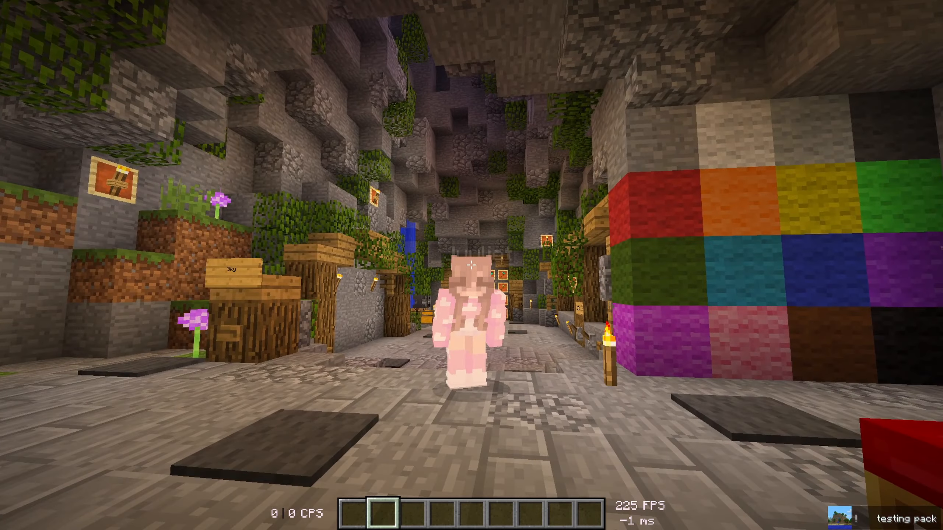
key("w")
key("space")
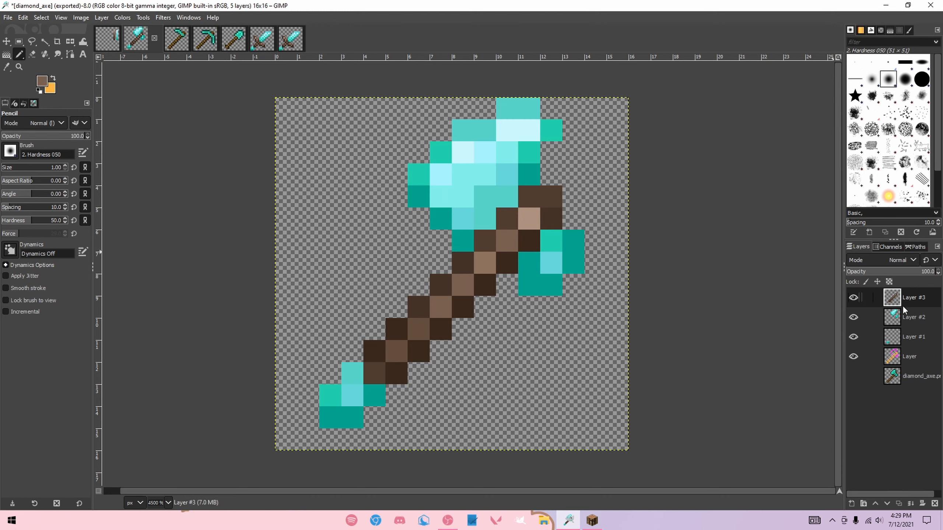
- In GIMP, repaint the outline and shading of the axe head's lower-left pixels on Layer #2 and export diamond_axe.png again
left_click(903, 318)
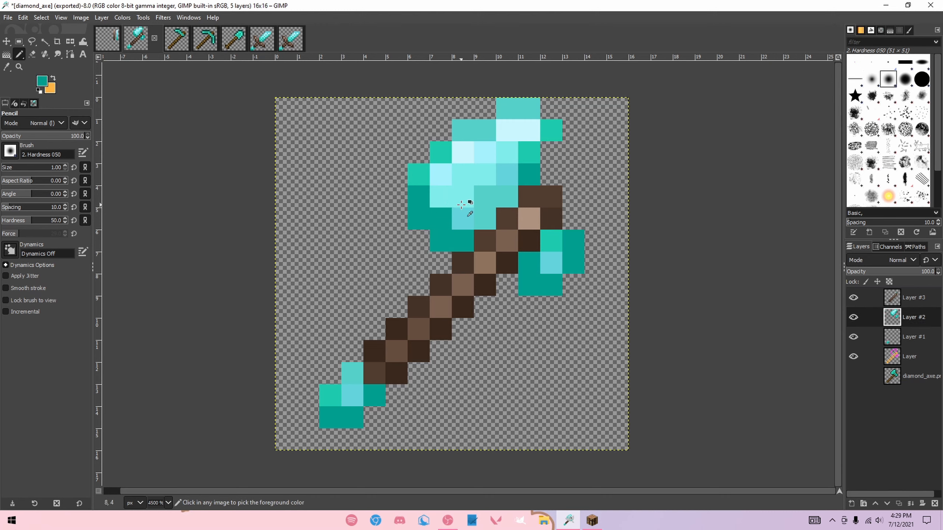
left_click(441, 219)
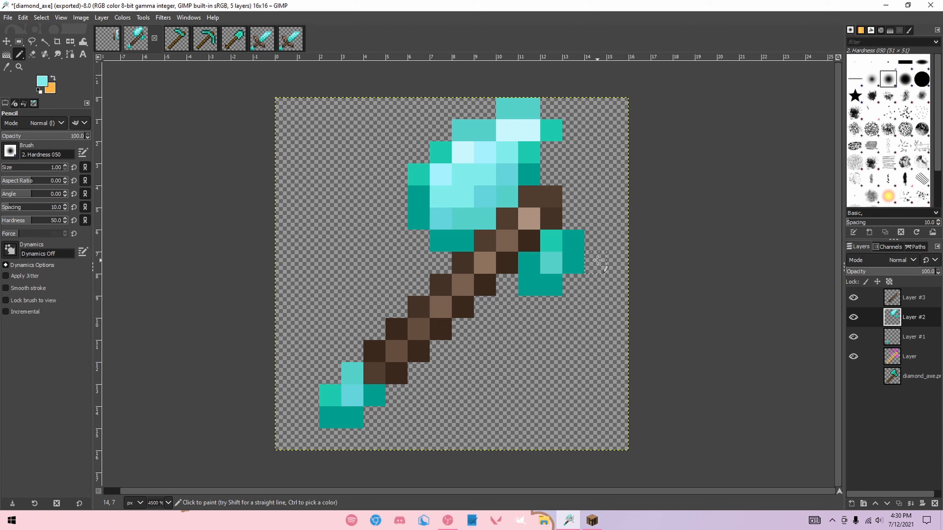
key("ctrl+e")
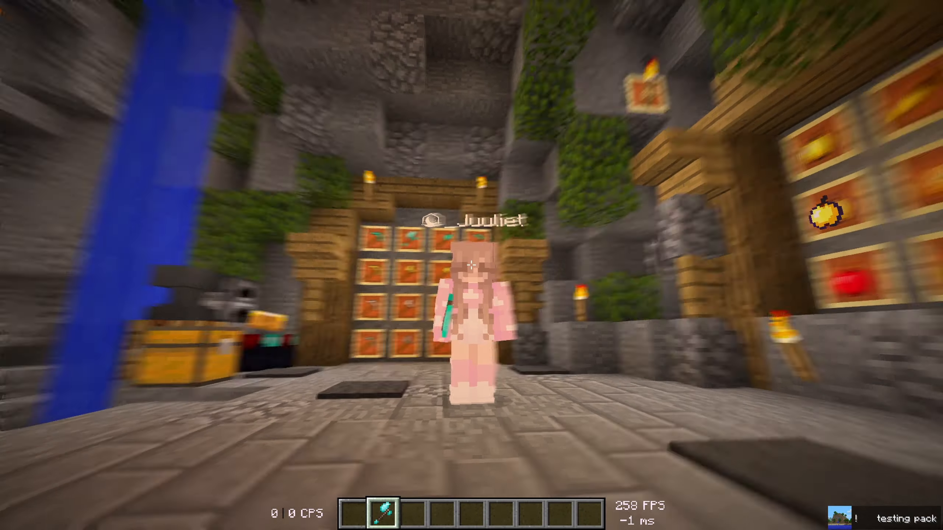
- Switch to Minecraft, inspect the diamond axe in first person and take the golden sword from the weapon display
key("F5")
key("s")
left_click(471, 265)
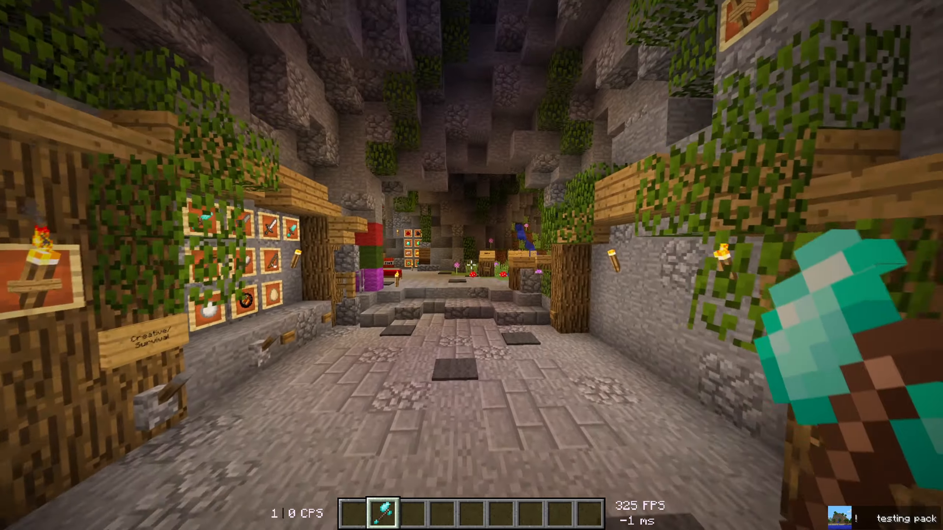
key("w")
middle_click(471, 265)
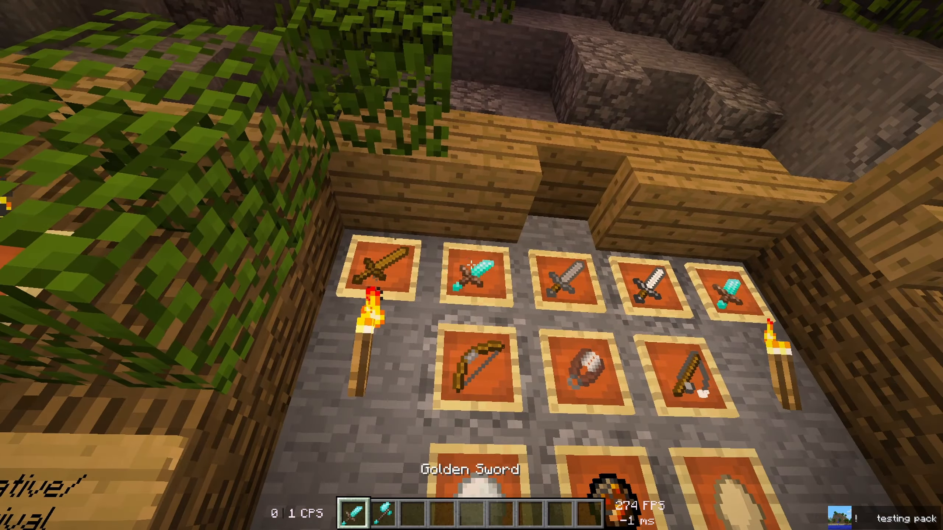
- Rotate the golden sword in its item frame on the weapon display wall
key("w")
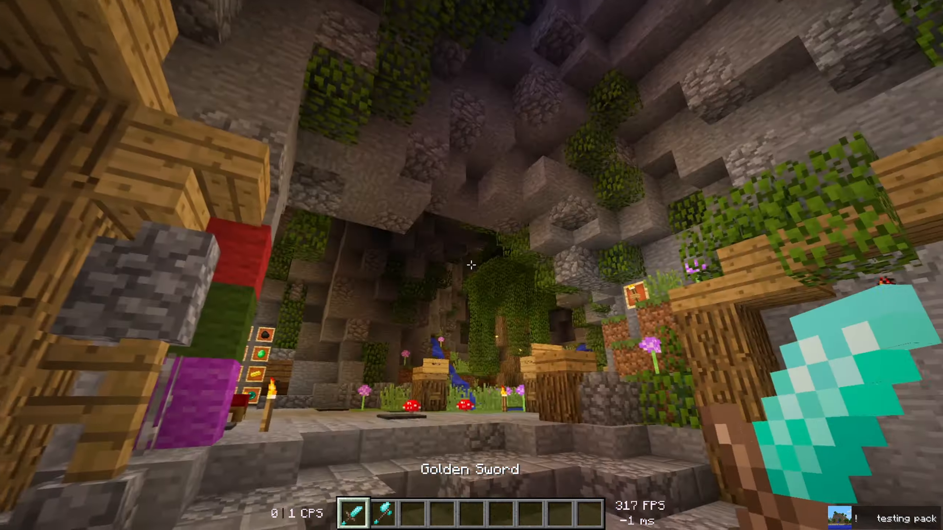
right_click(471, 265)
right_click(471, 265)
right_click(471, 265)
right_click(471, 266)
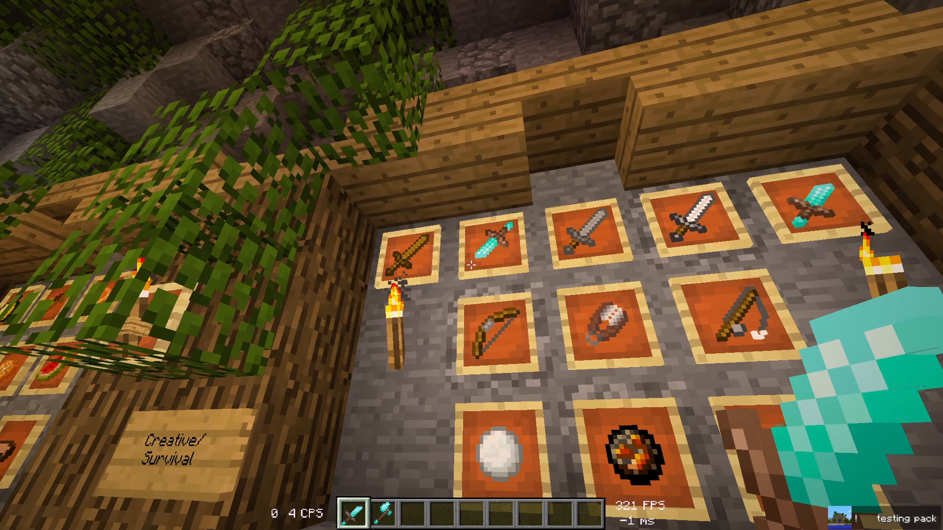
right_click(471, 265)
right_click(471, 265)
right_click(471, 266)
key("e")
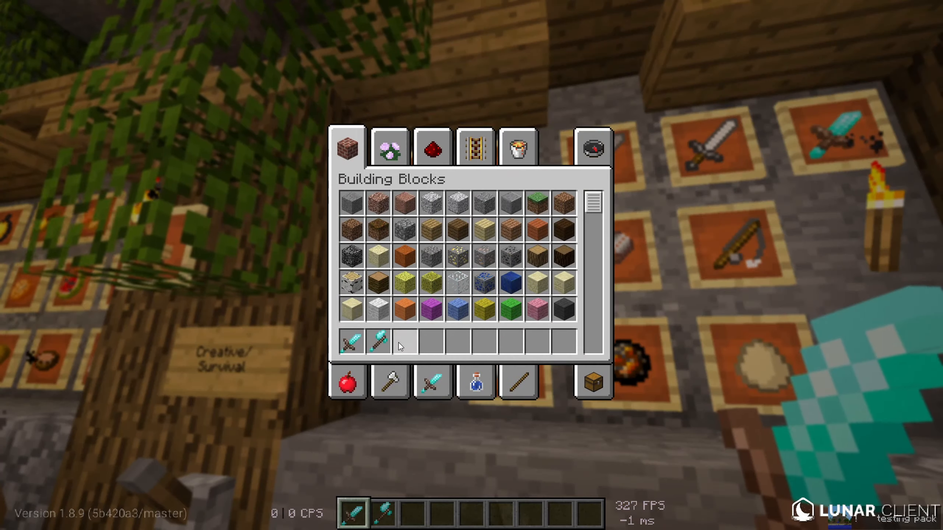
key("e")
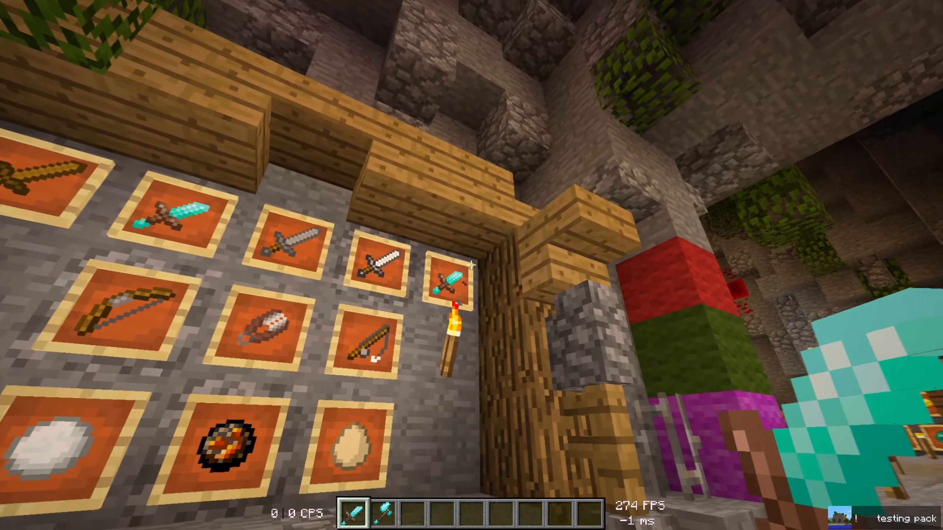
- Rotate the diamond sword in the last item frame of the weapon display's top row
key("w")
right_click(471, 265)
key("s")
right_click(471, 265)
right_click(471, 265)
right_click(471, 266)
right_click(472, 265)
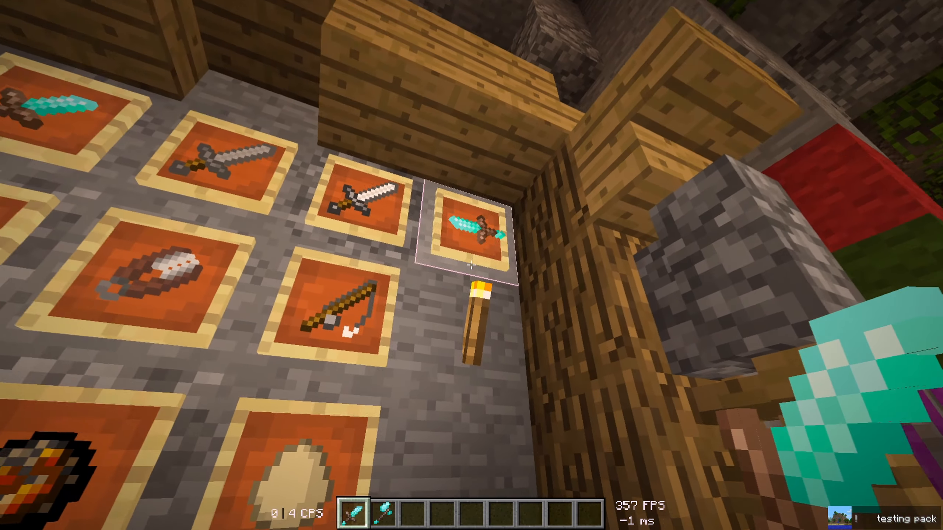
- Copy the diamond sword from the weapon display and put it in the first hotbar slot in place of the golden sword
middle_click(471, 266)
key("e")
left_click(345, 341, "shift")
left_click(408, 343)
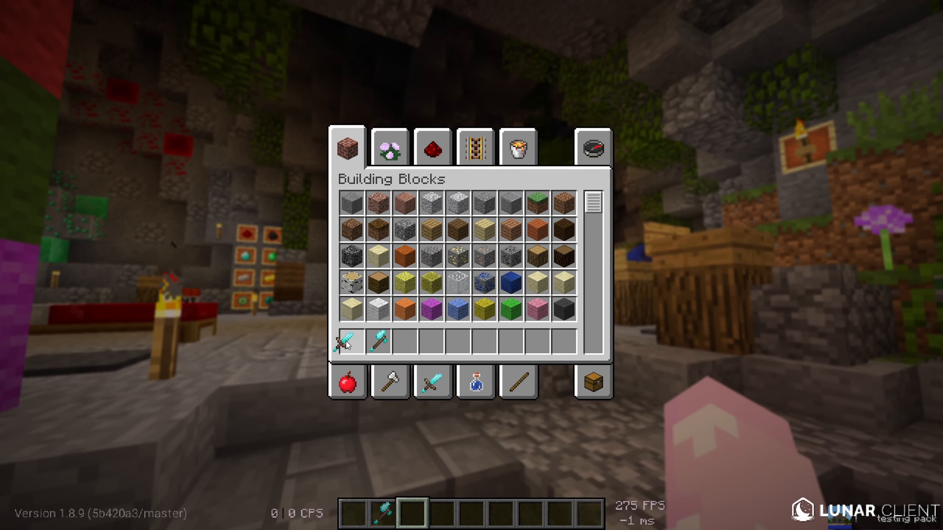
left_click(351, 341)
key("e")
- Hold the diamond sword and the diamond axe in turn and walk through the cave to examine their textures
key("1")
key("w")
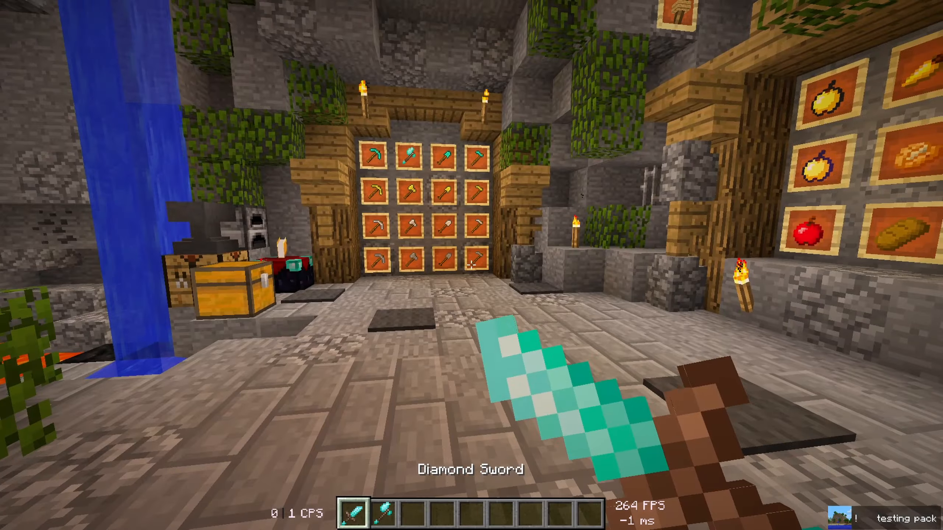
key("2")
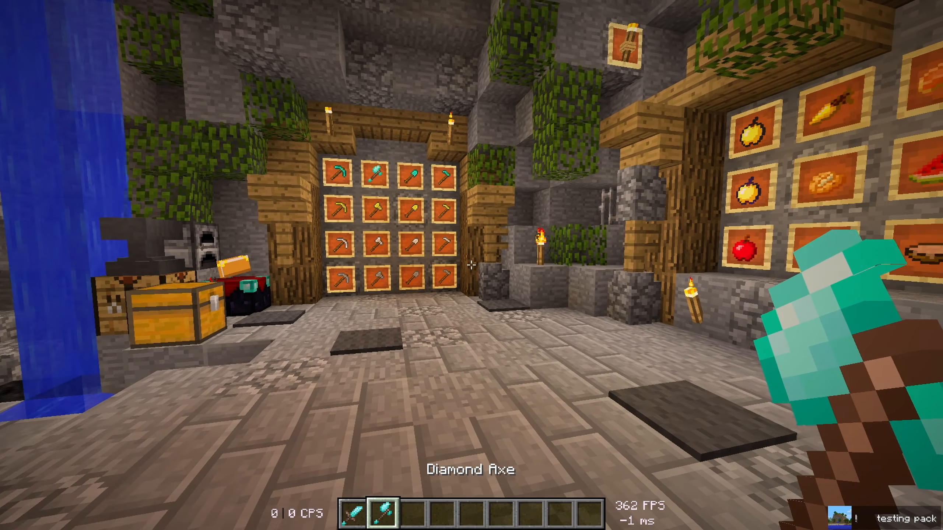
left_click(472, 266)
key("F5")
key("F5")
key("F5")
key("w")
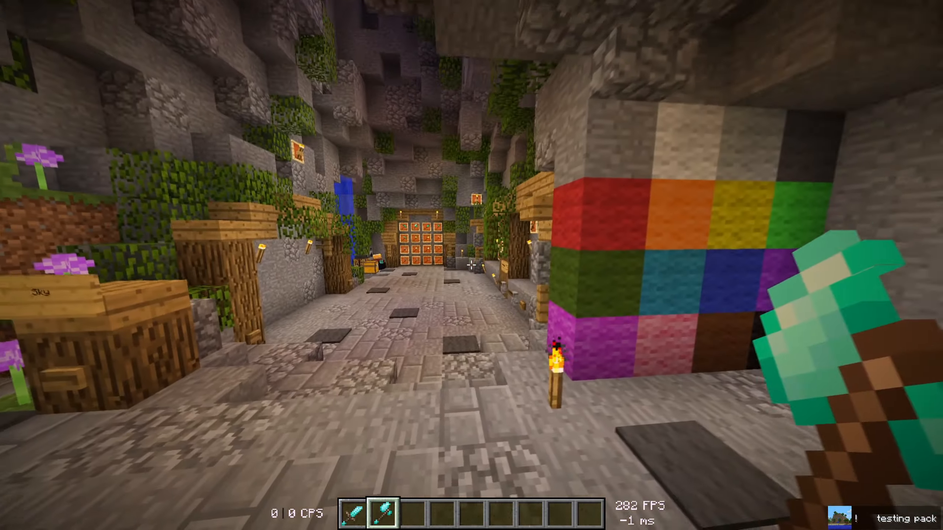
key("w")
- Remove the diamond sword and the diamond axe from the hotbar
key("e")
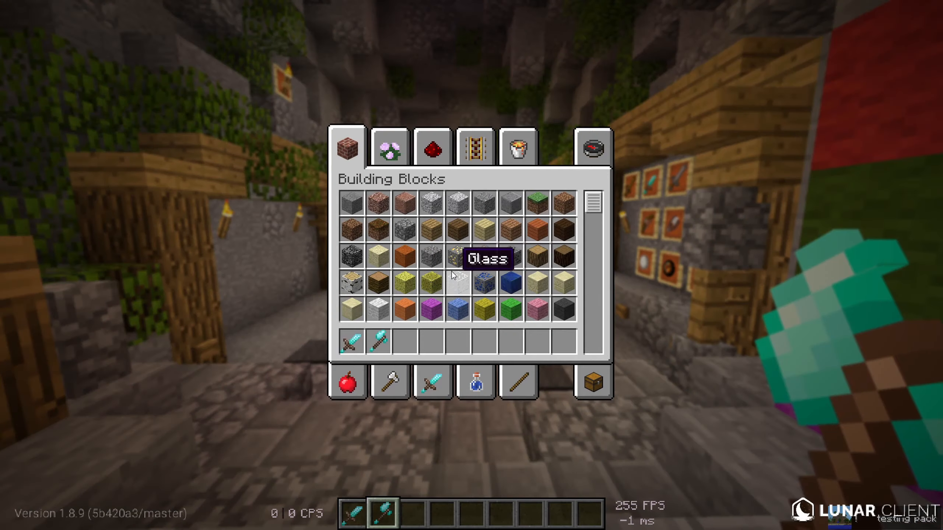
left_click(352, 341, "shift")
left_click(382, 344, "shift")
key("e")
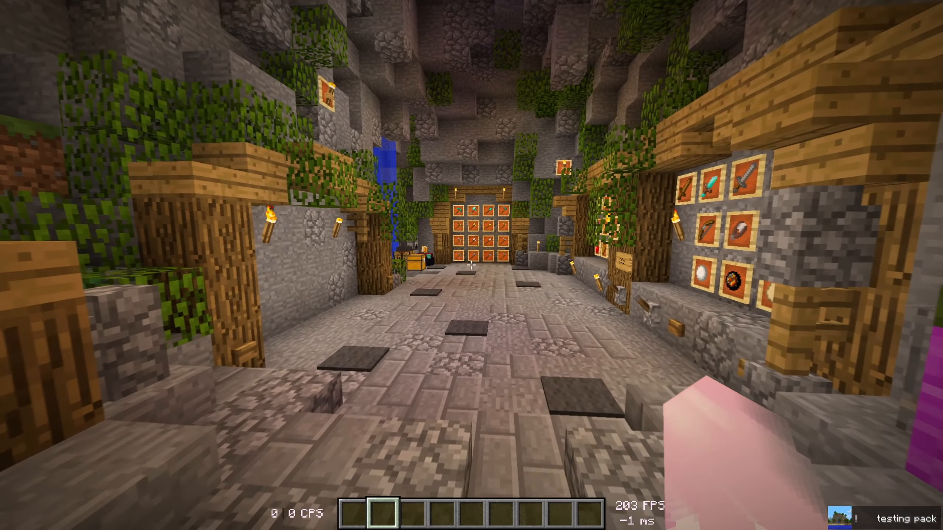
- Walk through the cave empty-handed and view the character from behind and from the front in third person
key("F5")
key("F5")
key("w")
key("c")
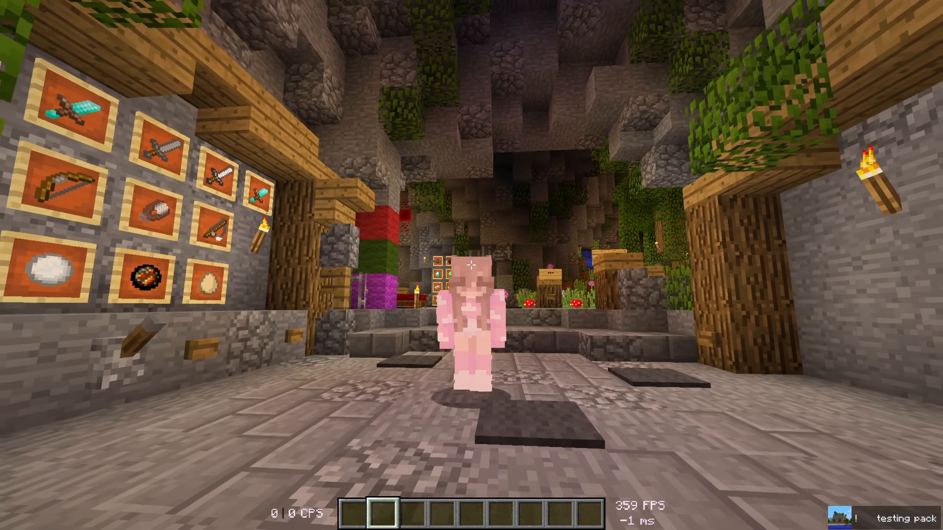
key("F5")
key("w")
key("F5")
key("w")
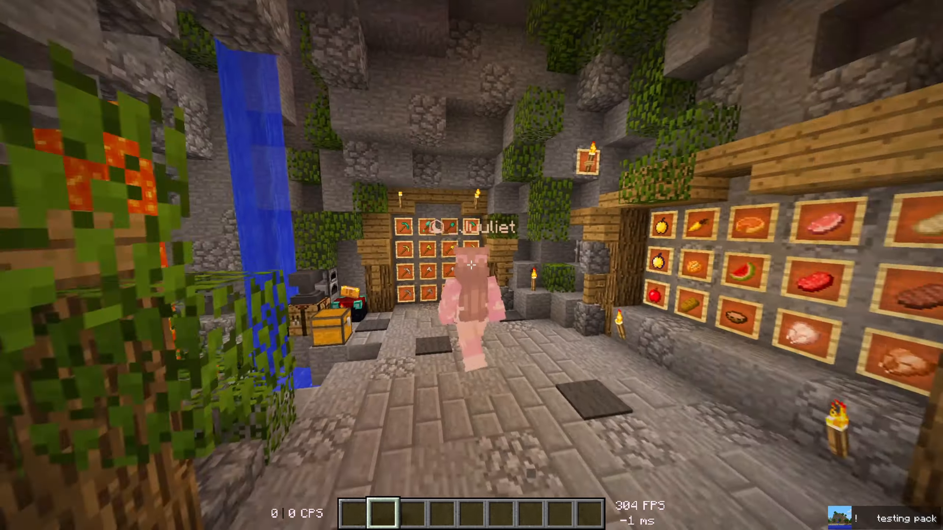
key("F5")
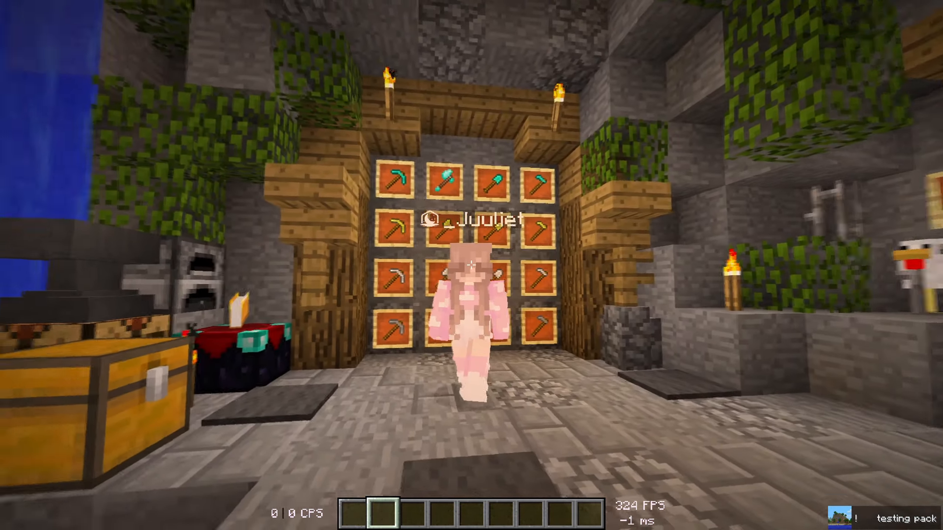
key("c")
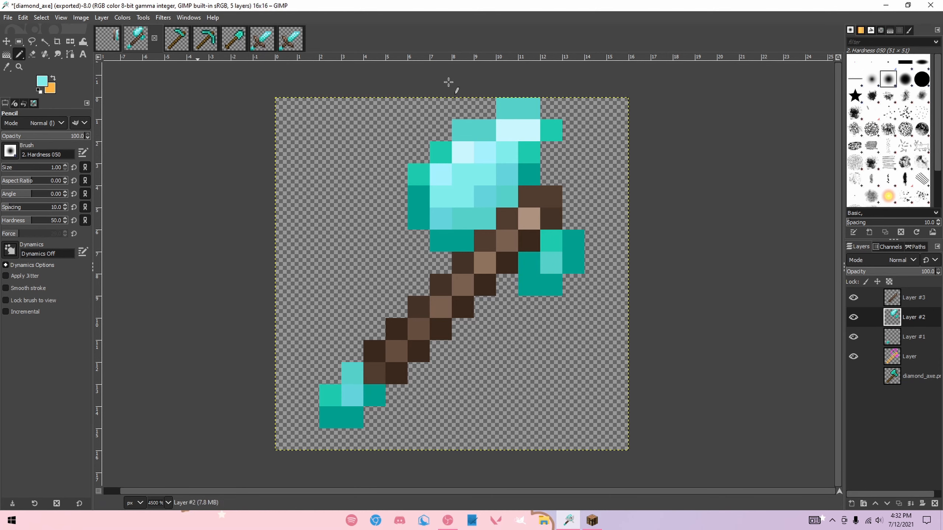
- Switch to GIMP, bring up the diamond_pickaxe image and add a new empty layer above the original
left_click(214, 40)
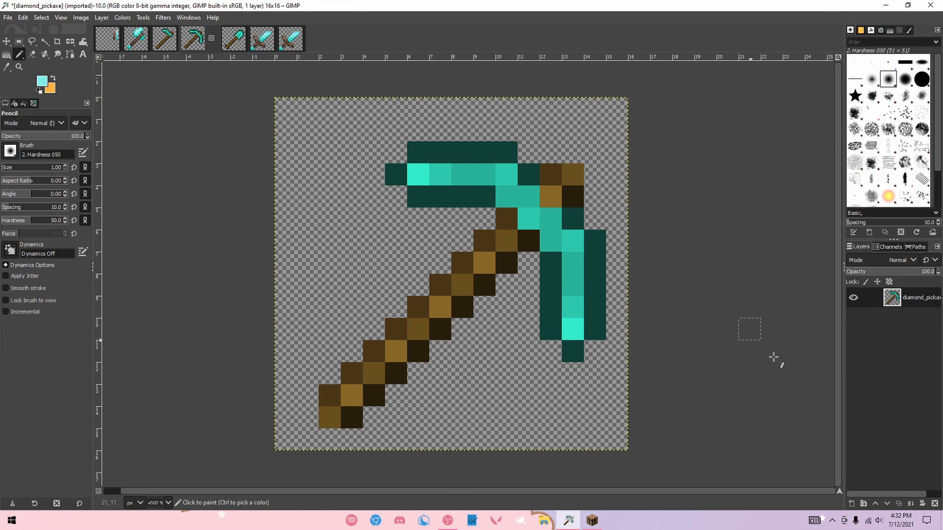
left_click(852, 503)
key("Return")
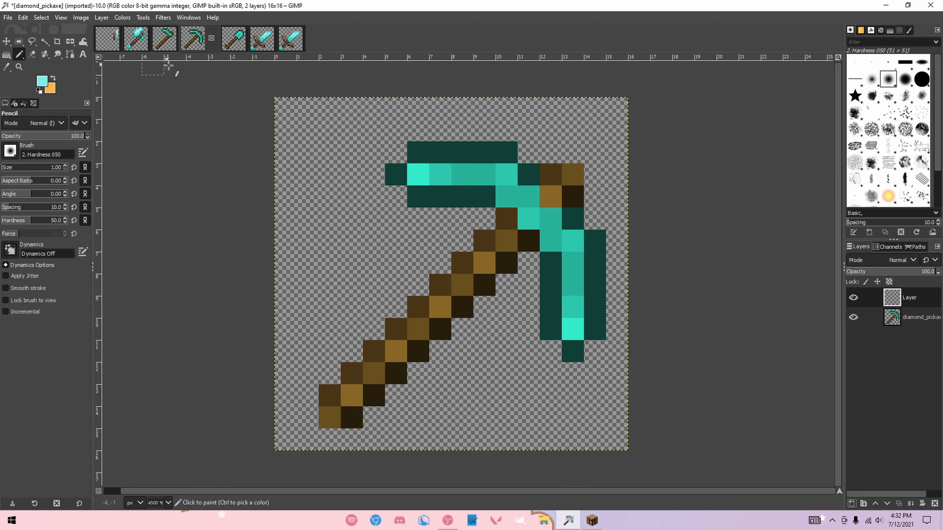
- In the diamond_axe image, build a rectangle selection around the whole handle, including its teal end and the brown pixels beside the axe head
left_click(144, 44)
key("r")
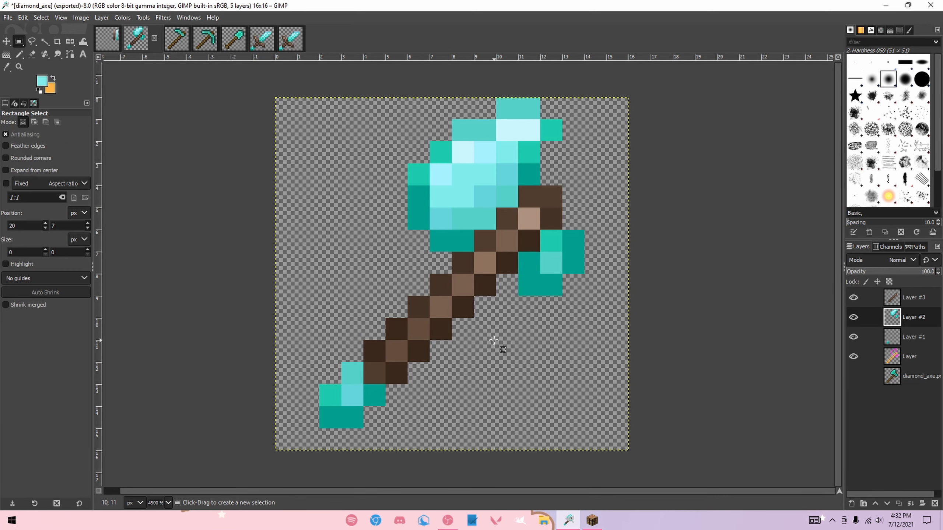
left_click_drag(295, 276, 519, 431)
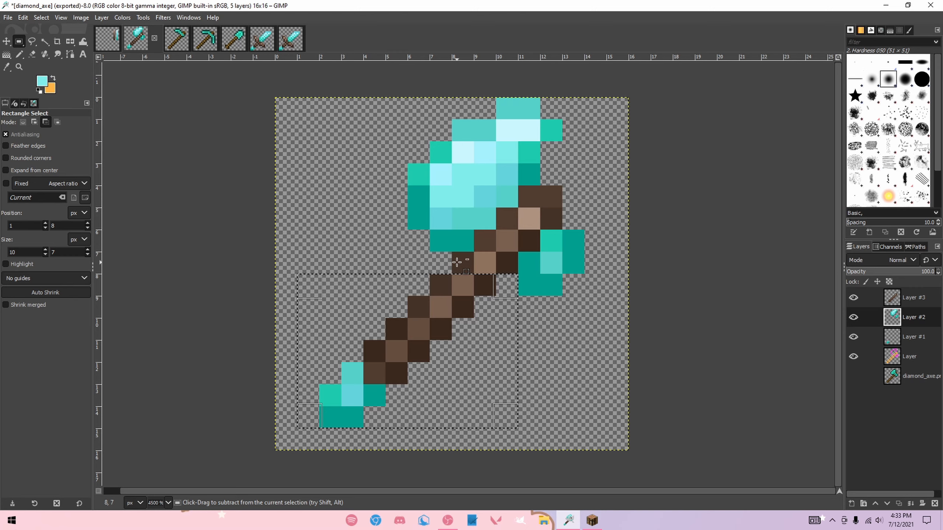
key("shift")
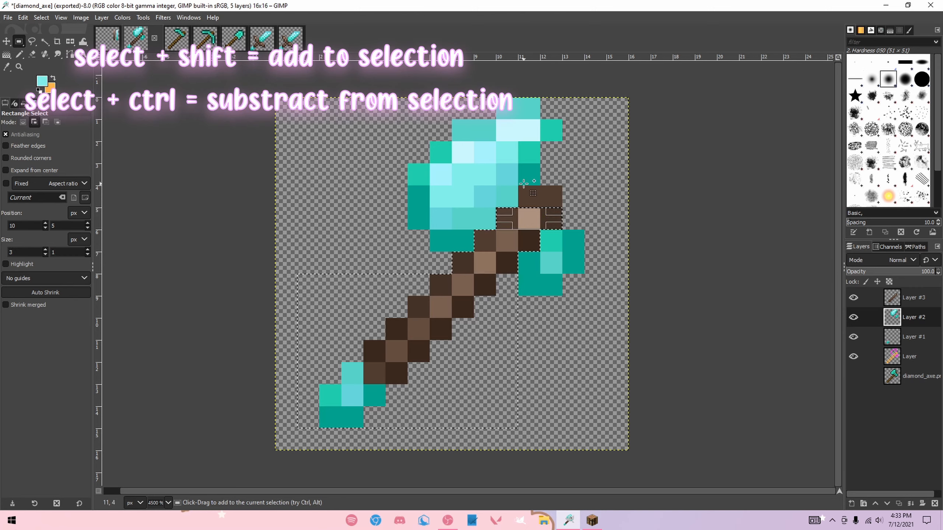
left_click_drag(523, 183, 565, 211)
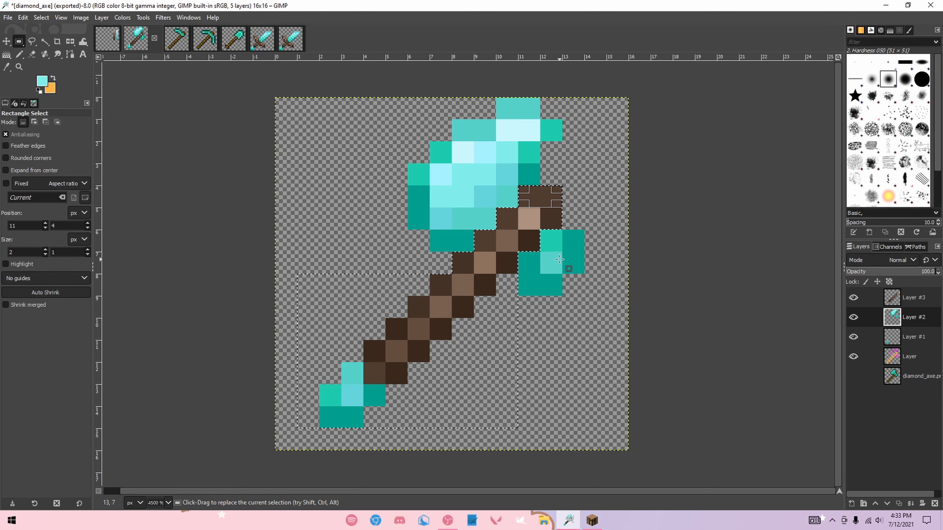
- Try to paste the copied handle selection into the diamond_pickaxe image
left_click(205, 39)
key("ctrl+v")
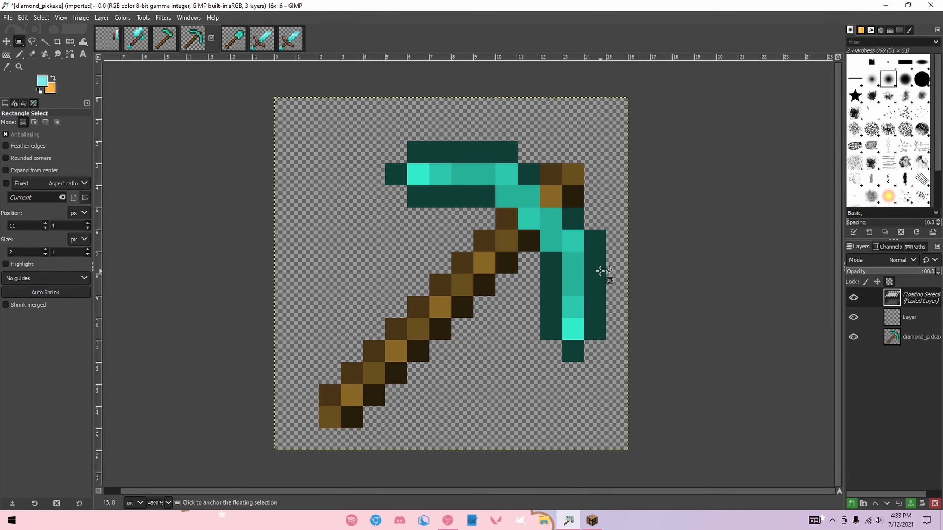
left_click(135, 43)
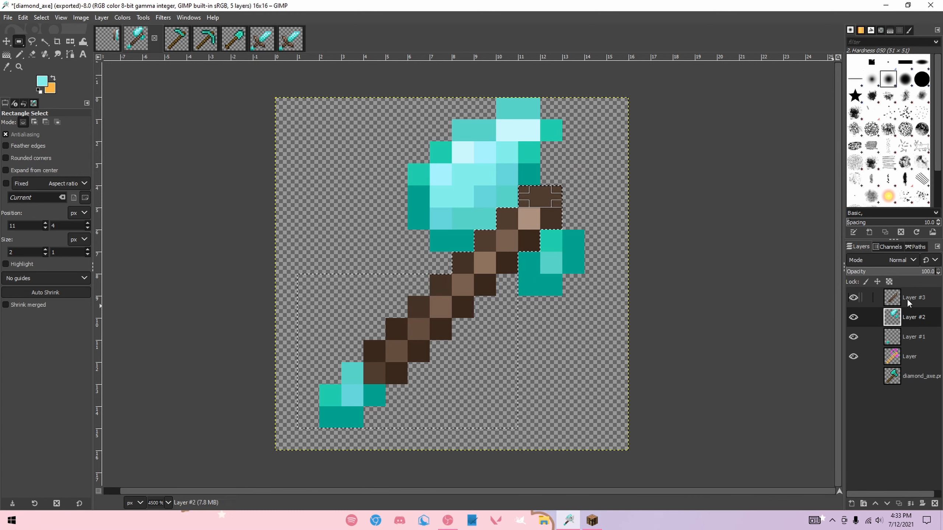
- Hide Layer #2 and Layer in the diamond_axe image and merge the visible handle layers, expanded as necessary
left_click(897, 299)
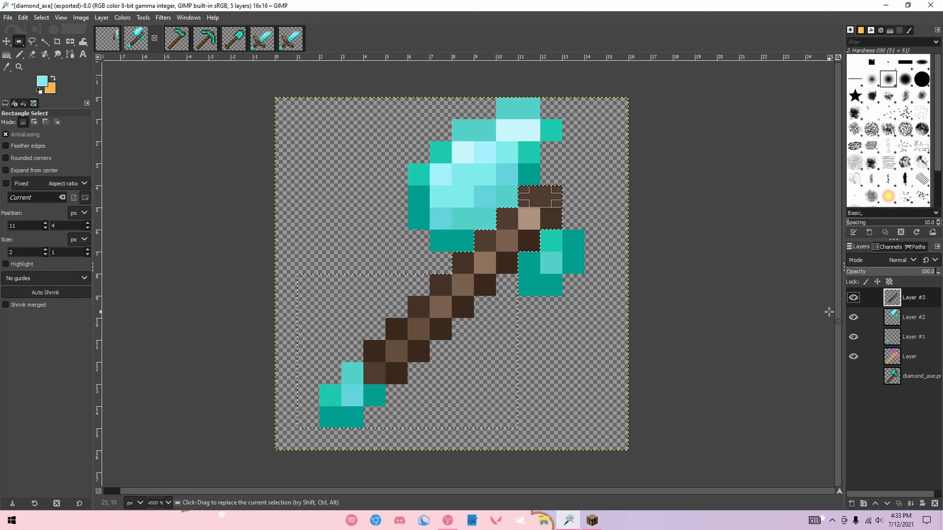
left_click(853, 318)
left_click(853, 356)
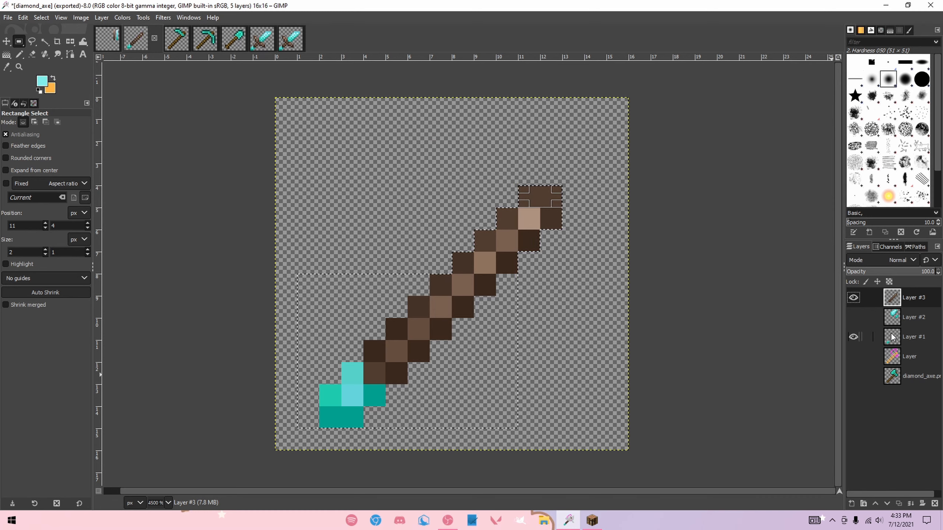
right_click(913, 328)
left_click(877, 330)
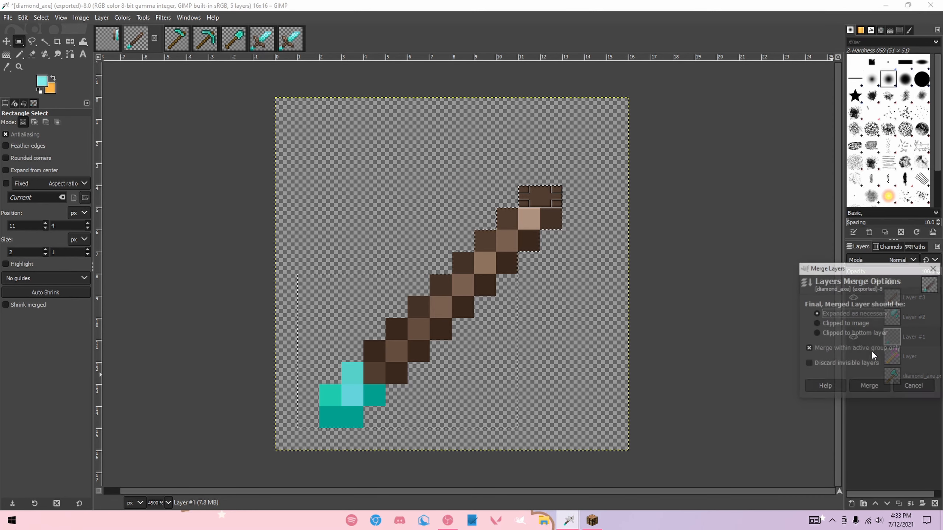
left_click(862, 384)
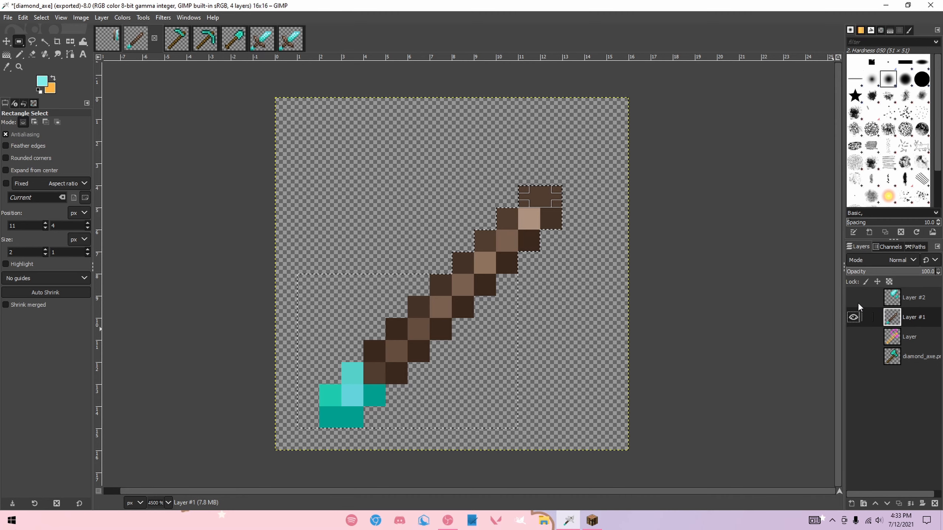
- Copy the selected axe handle into the diamond_pickaxe image, align it over the original handle and anchor it to the new layer
key("ctrl+c")
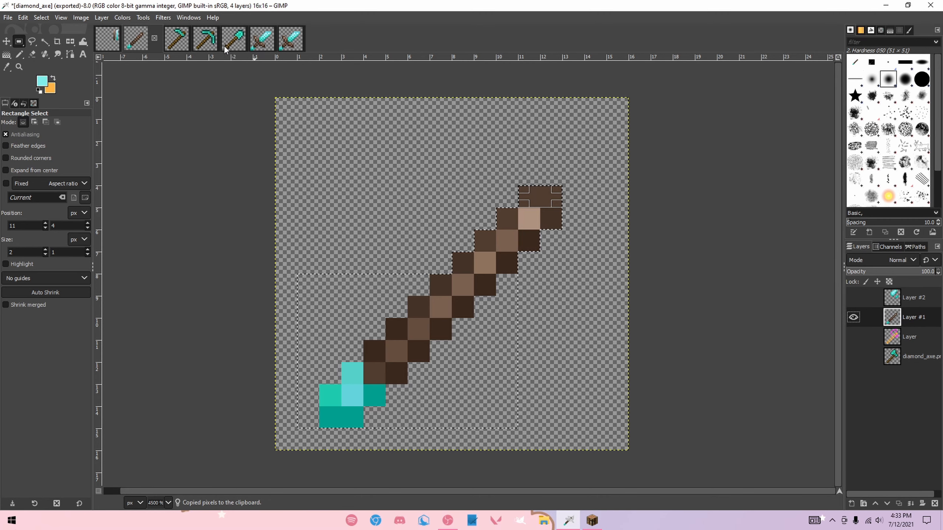
left_click(205, 38)
key("ctrl+v")
left_click_drag(507, 235, 489, 271)
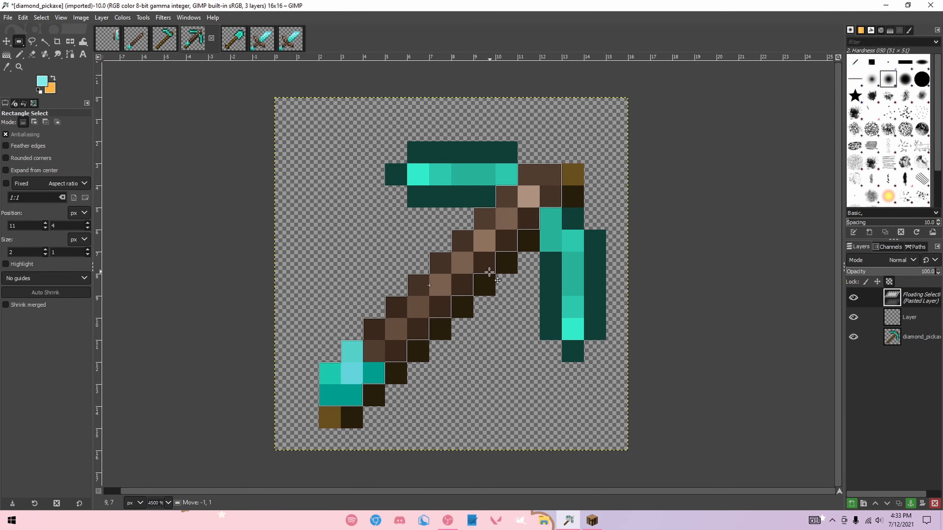
left_click(678, 205)
- Copy the 2 × 2 pixel tip of the new handle and paste it one pixel up and right over the pickaxe's original corner
left_click_drag(518, 186, 573, 246)
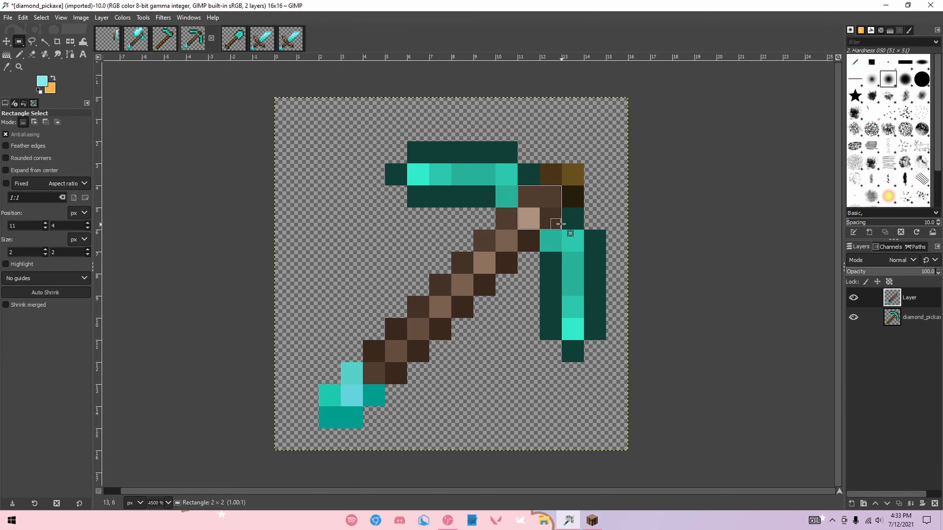
left_click(740, 209)
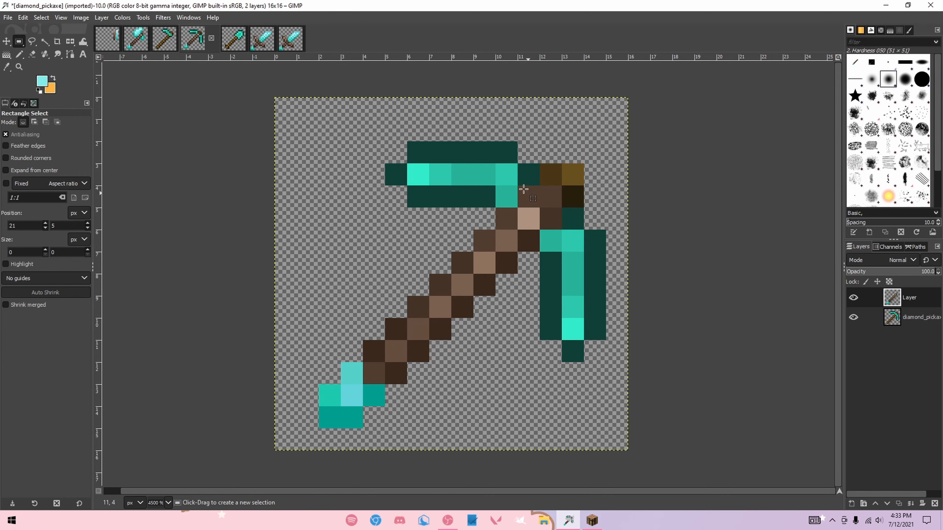
left_click_drag(521, 187, 535, 212)
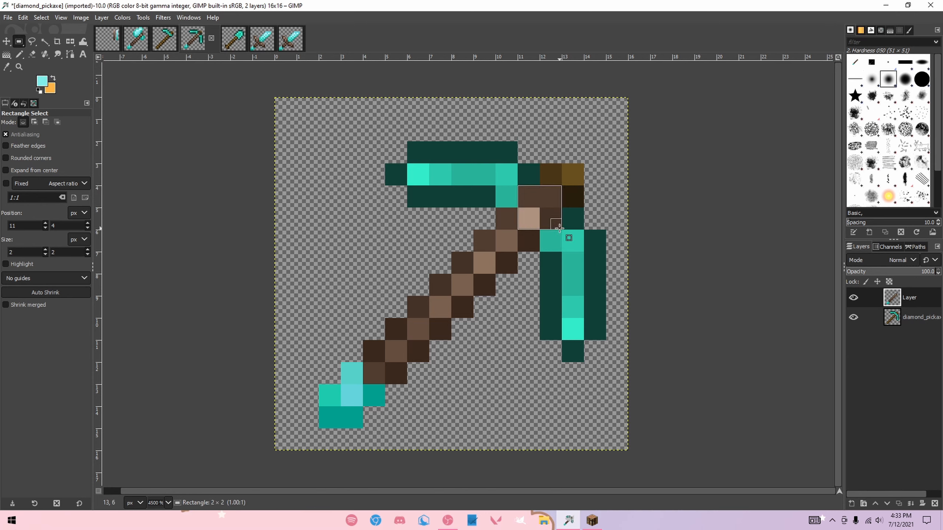
key("ctrl+c")
left_click(675, 209)
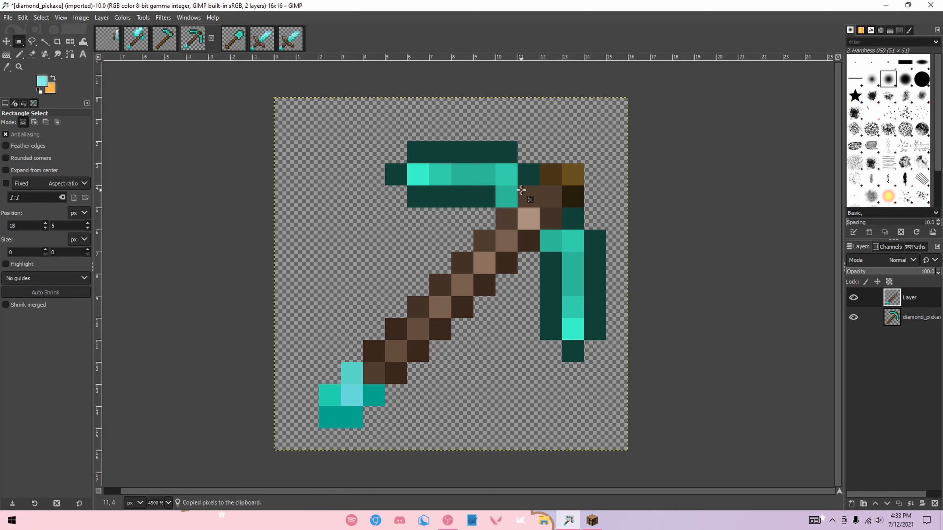
left_click_drag(522, 190, 581, 202)
key("ctrl+v")
left_click(684, 202)
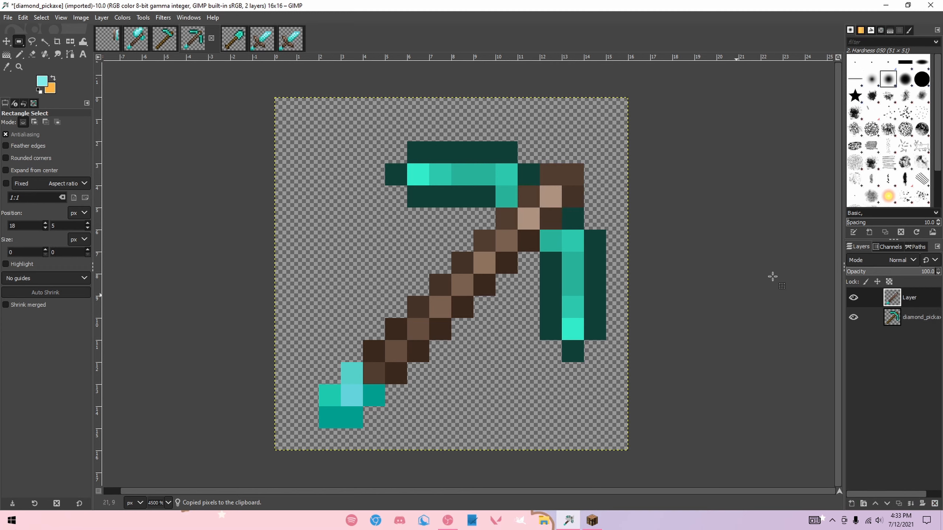
- Sample the medium brown from the handle and repaint the light pixel below the new tip with the Pencil
key("n")
left_click(500, 242, "ctrl")
left_click(538, 227)
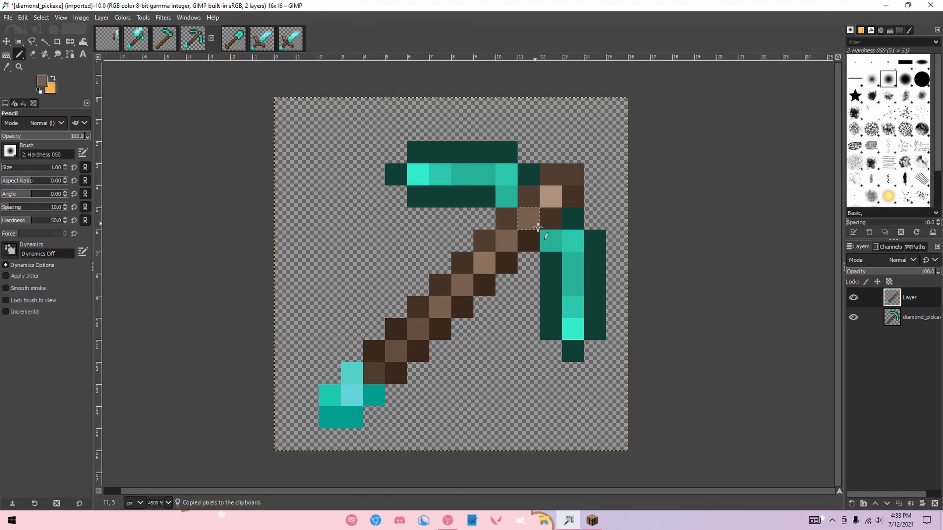
- Sample the lighter brown from the pickaxe handle and repaint the handle pixel diagonally below the lightest tip pixel with the Pencil
left_click(494, 261, "ctrl")
left_click(525, 217)
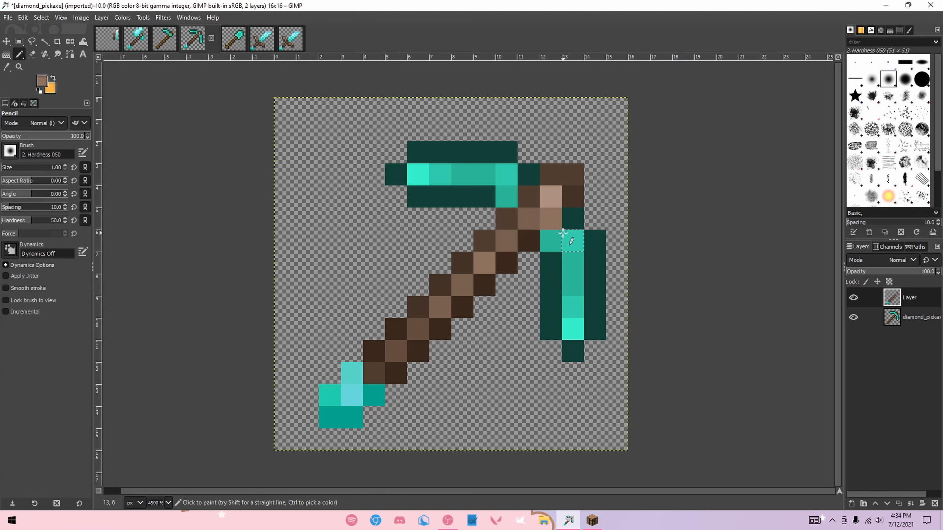
key("r")
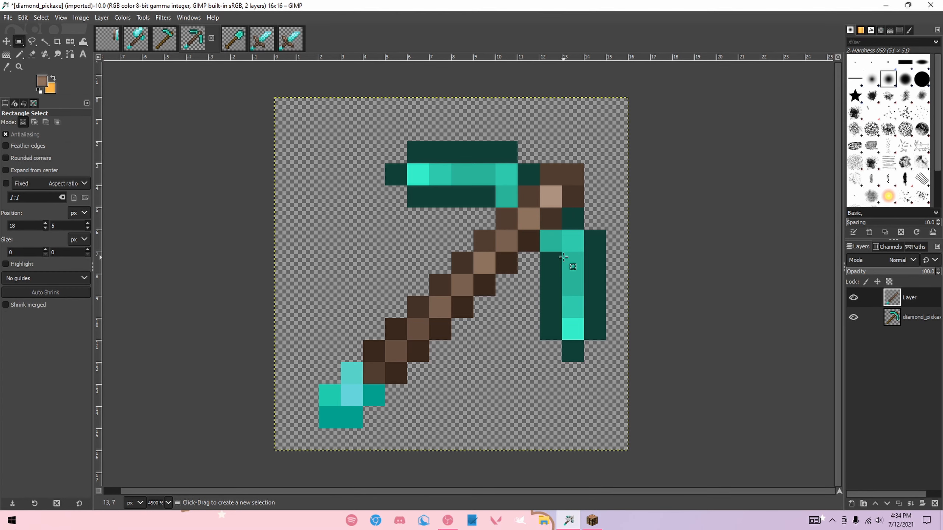
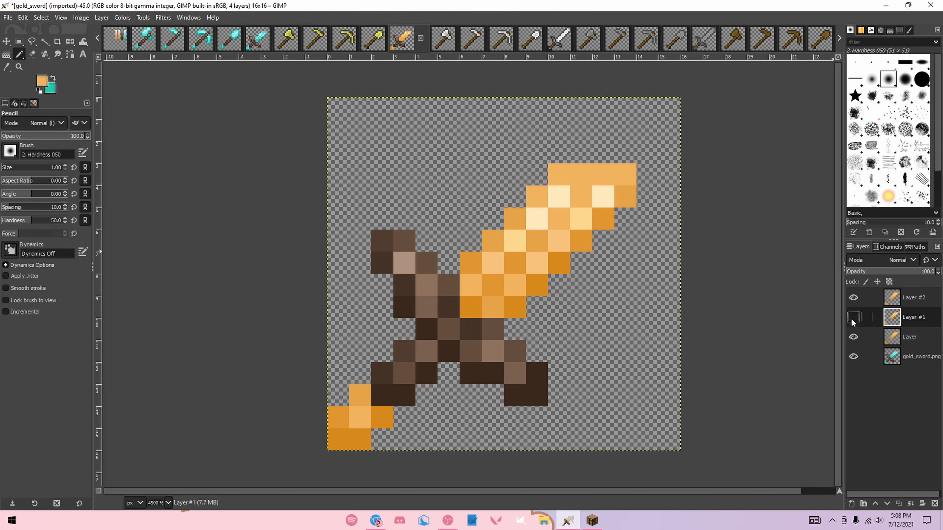
- Export the gold_sword image to gold_sword.png with Layer #1 and Layer hidden
key("r")
key("ctrl+shift+e")
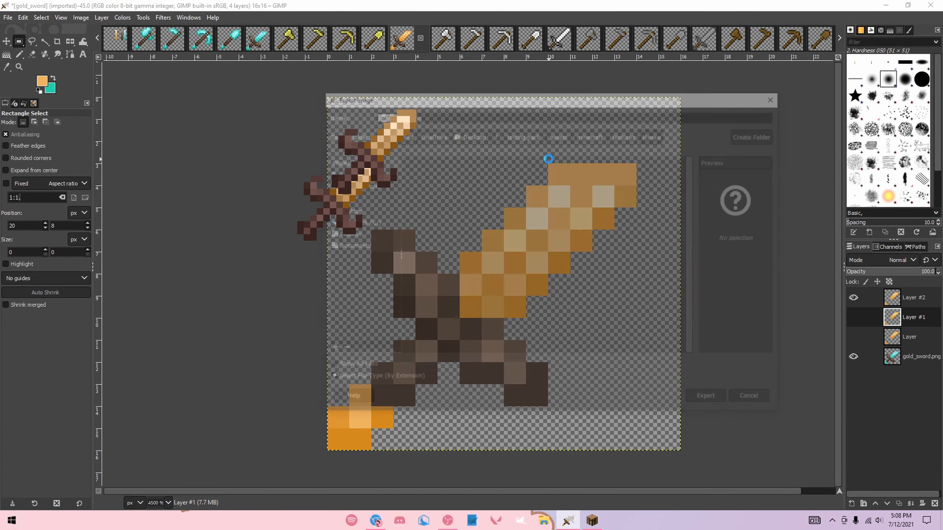
key("Return")
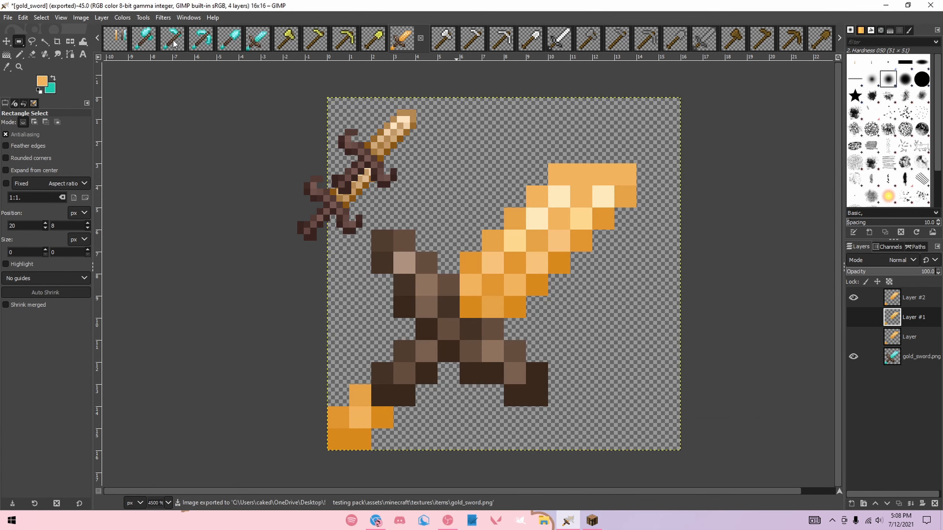
- Merge the visible layers of the diamond_axe image and copy the merged axe
left_click(150, 41)
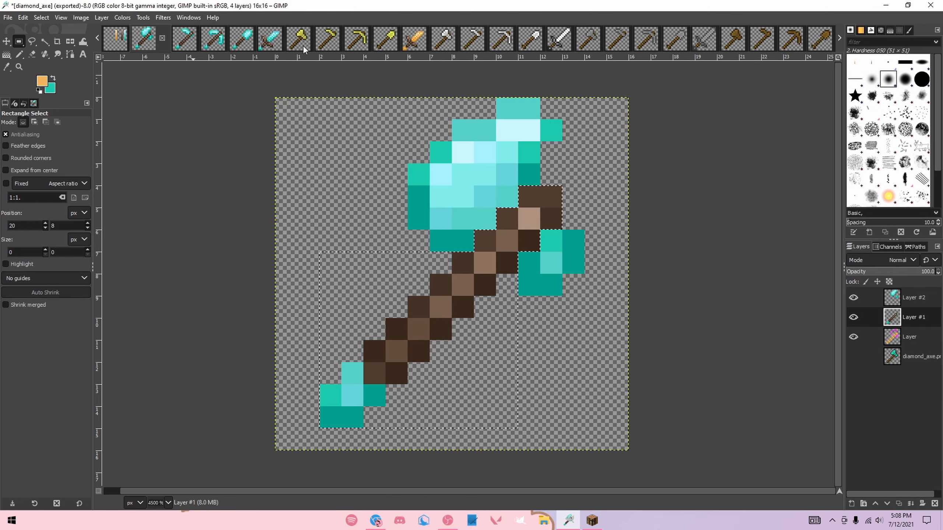
left_click(368, 211)
right_click(891, 329)
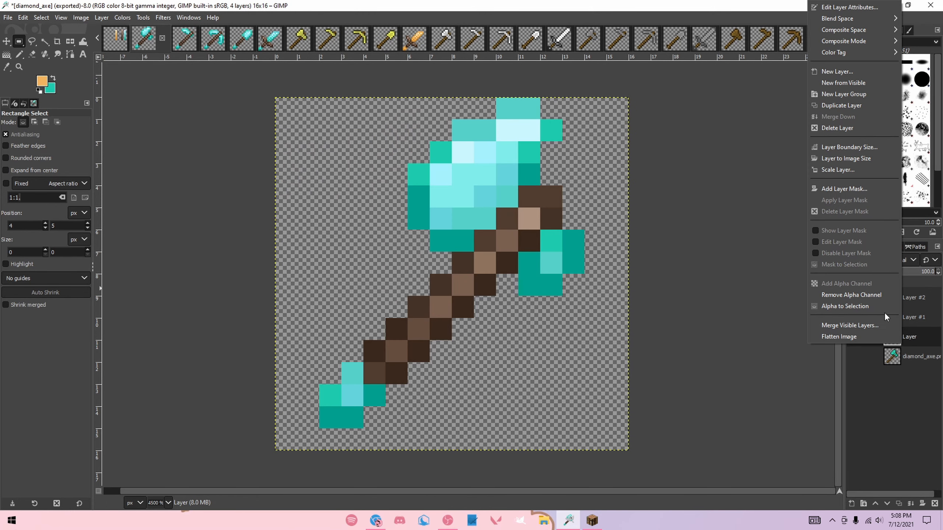
left_click(891, 322)
left_click(867, 382)
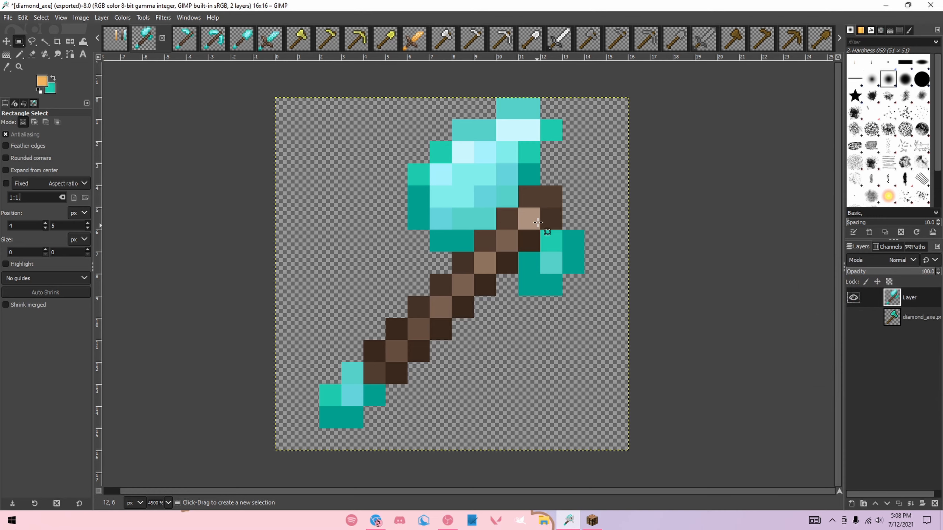
key("ctrl+c")
- Paste the diamond axe onto a new layer in the gold_axe image, anchor it, and add another empty layer above
left_click(303, 42)
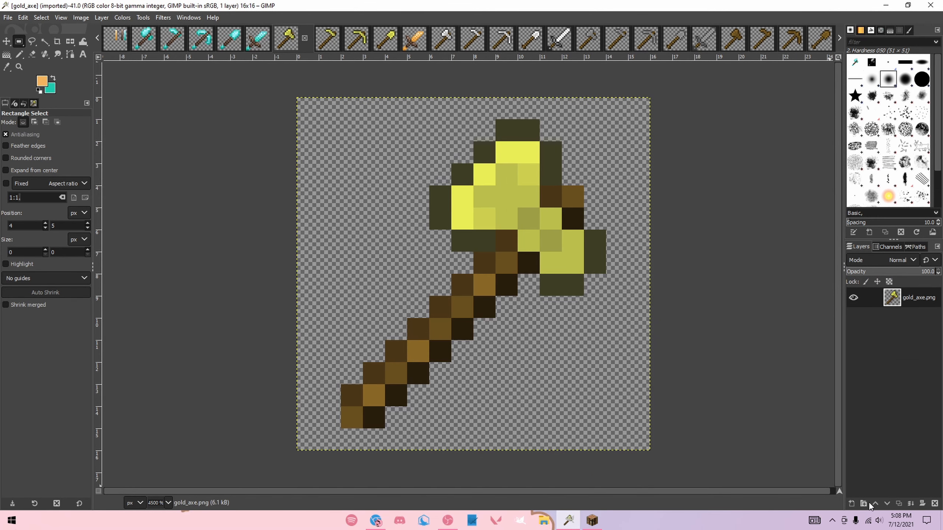
left_click(850, 503)
left_click(858, 494)
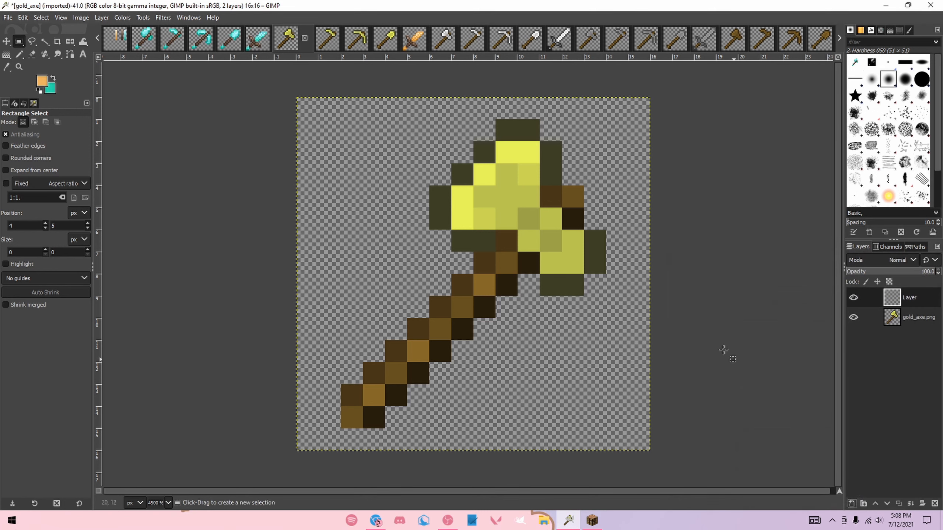
key("ctrl+v")
left_click(711, 344)
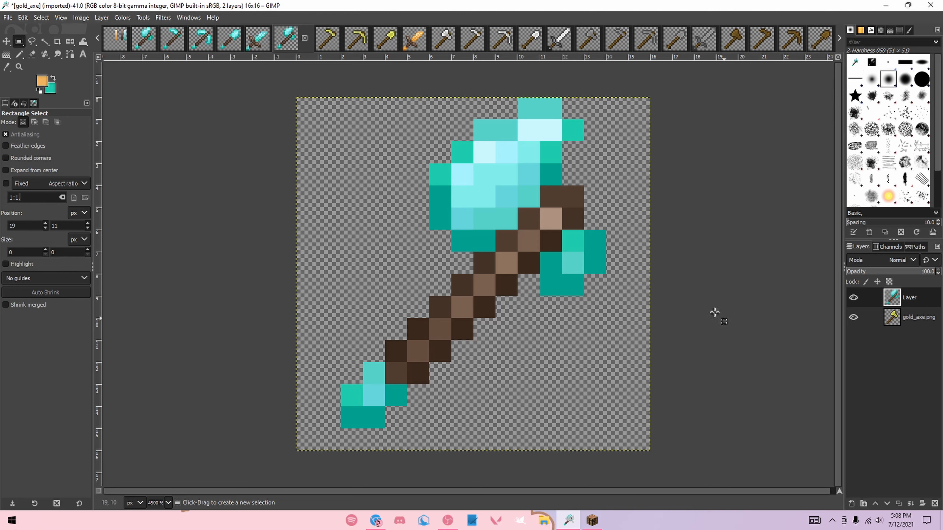
left_click(851, 503)
left_click(858, 494)
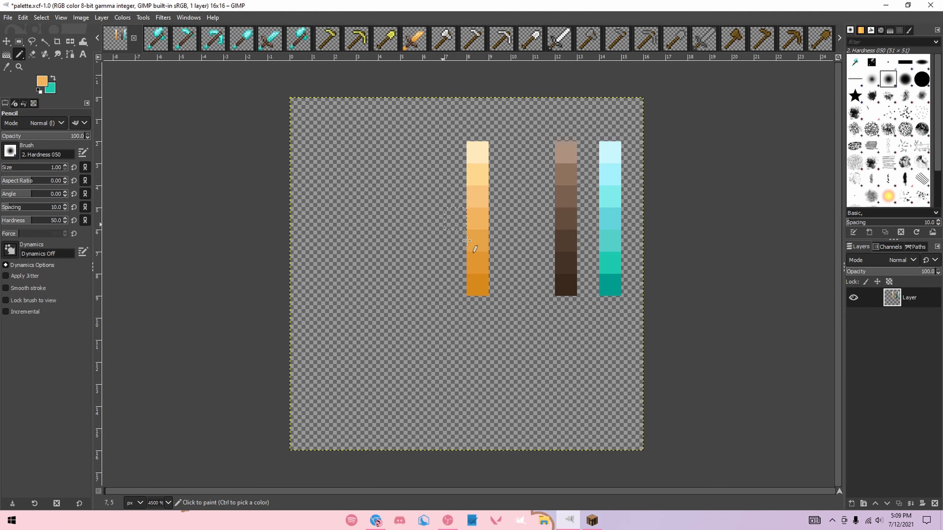
- Sample the palette's darkest gold and paint over the darkest teal pixels of the axe's pommel and head on Layer #1
left_click(293, 43)
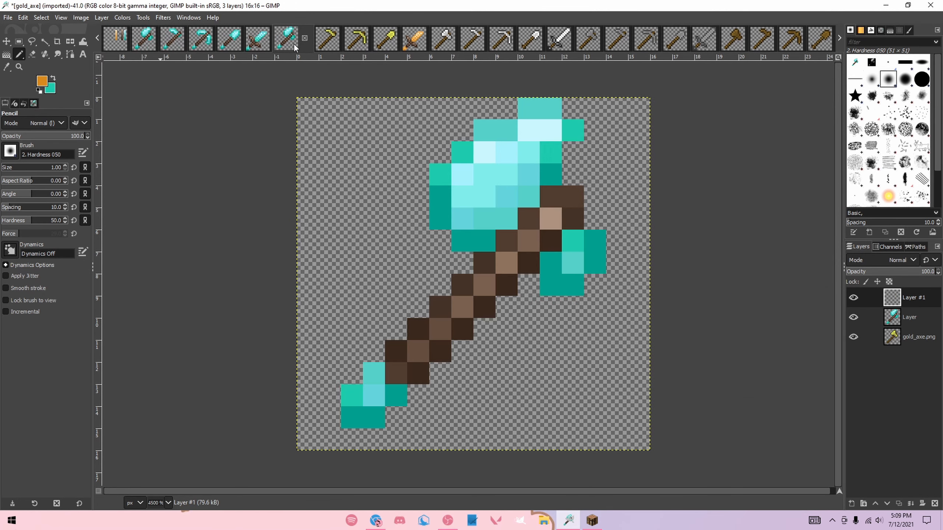
left_click(352, 417)
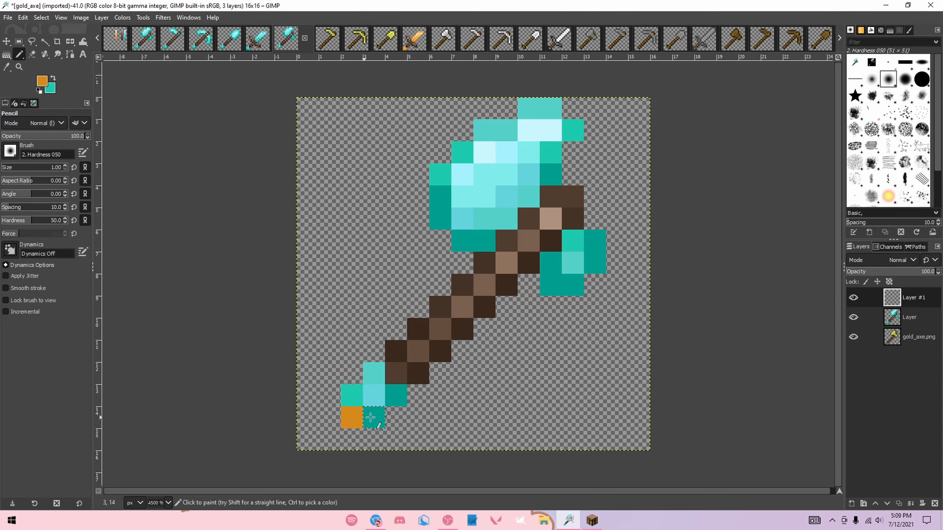
left_click(374, 418)
left_click(396, 395)
left_click(551, 263)
left_click(551, 285)
left_click(573, 285)
left_click(597, 263)
left_click(596, 242)
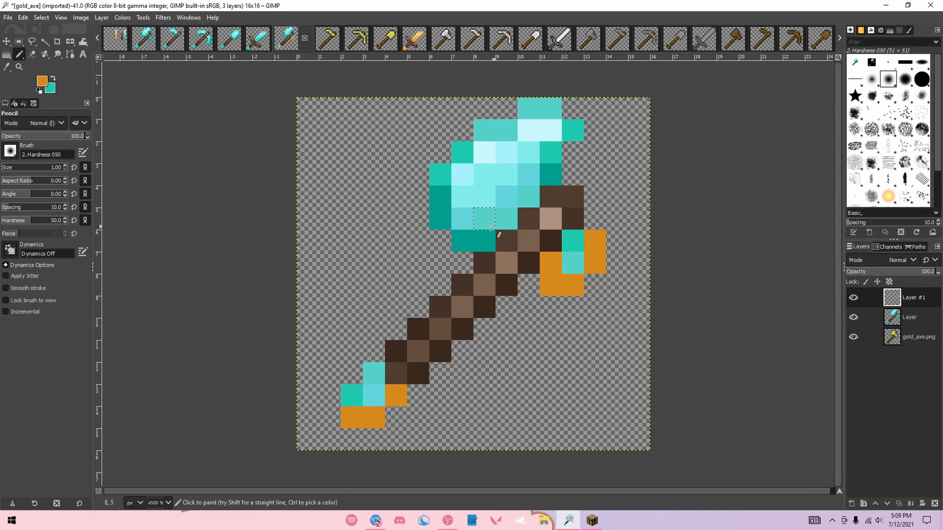
left_click(485, 241)
left_click(464, 242)
left_click(441, 219)
left_click(441, 197)
left_click(549, 175)
- Paint over the axe's second- and third-darkest teal edge pixels using the corresponding gold shades from the palette
left_click(115, 39)
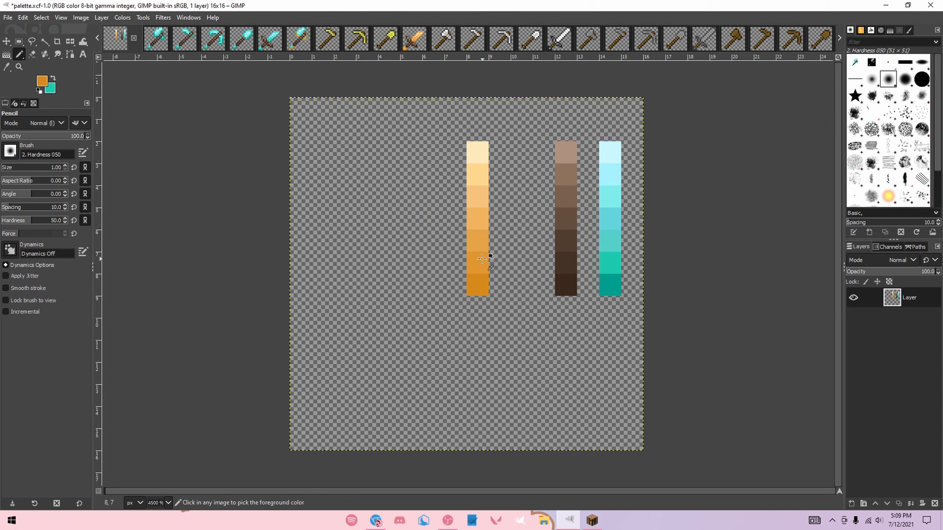
left_click(298, 39)
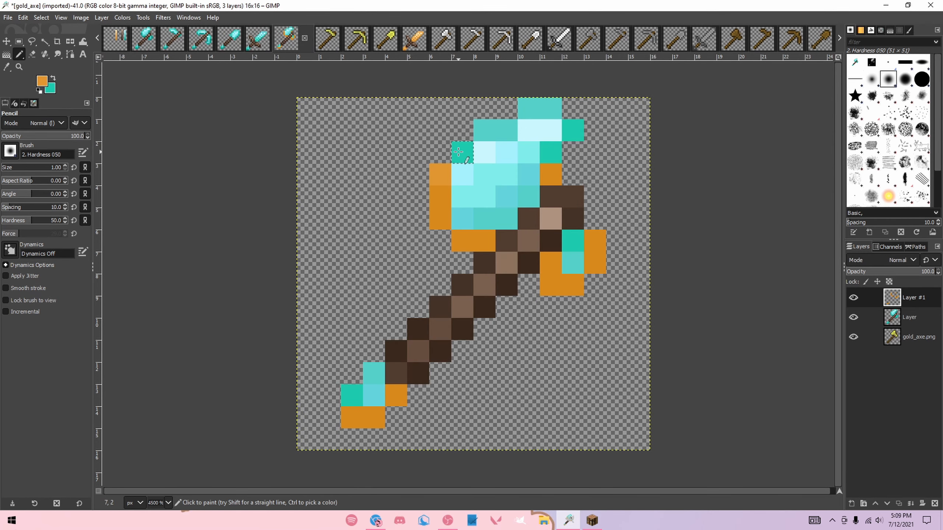
left_click(115, 39)
left_click(414, 39)
left_click(287, 39)
left_click(484, 130)
left_click(507, 130)
left_click(529, 107)
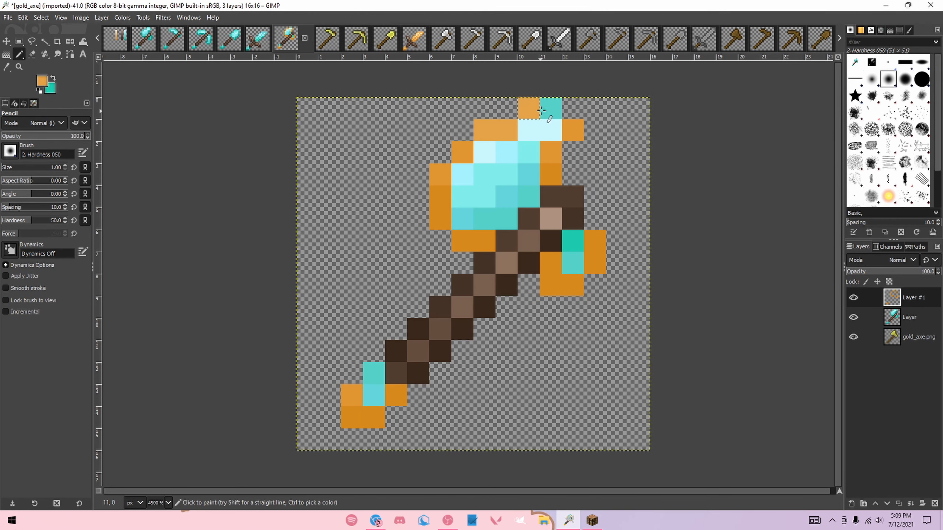
left_click(550, 108)
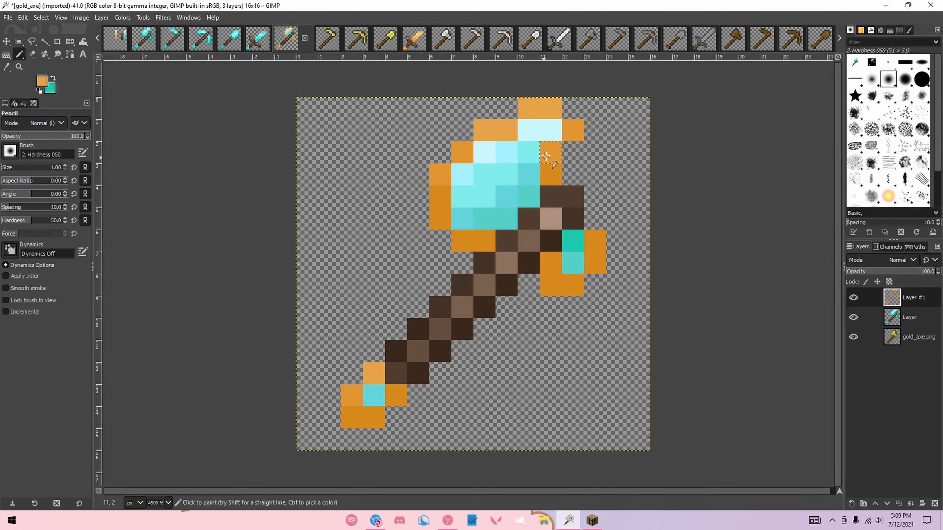
- Paint over the axe head's two lightest cyan shades using the palette's two lightest golds
left_click(115, 39)
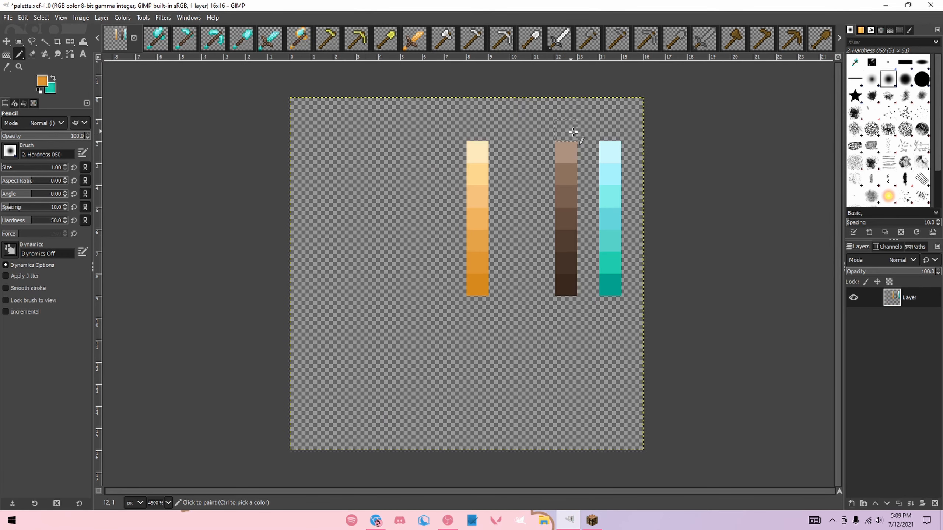
left_click(487, 148, "ctrl")
left_click(286, 39)
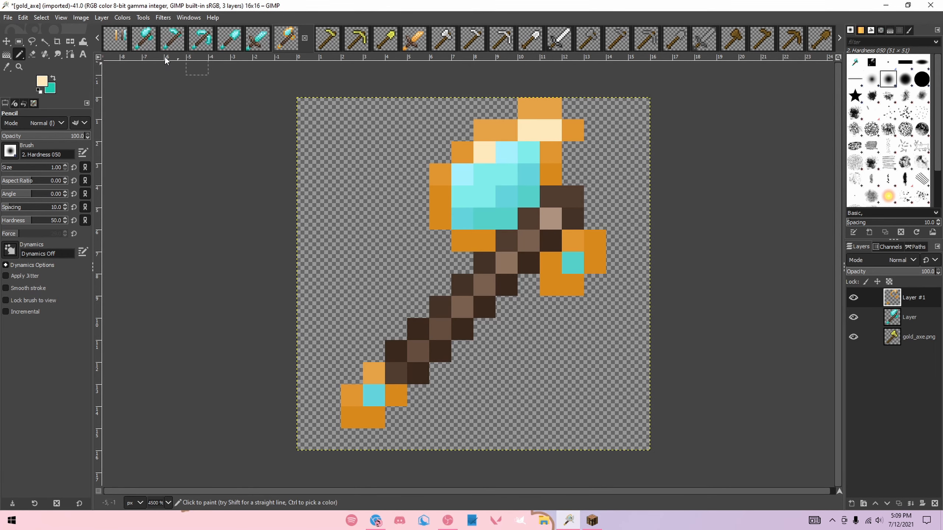
left_click(115, 39)
left_click(478, 152, "ctrl")
left_click(286, 39)
left_click(462, 175)
left_click(507, 152)
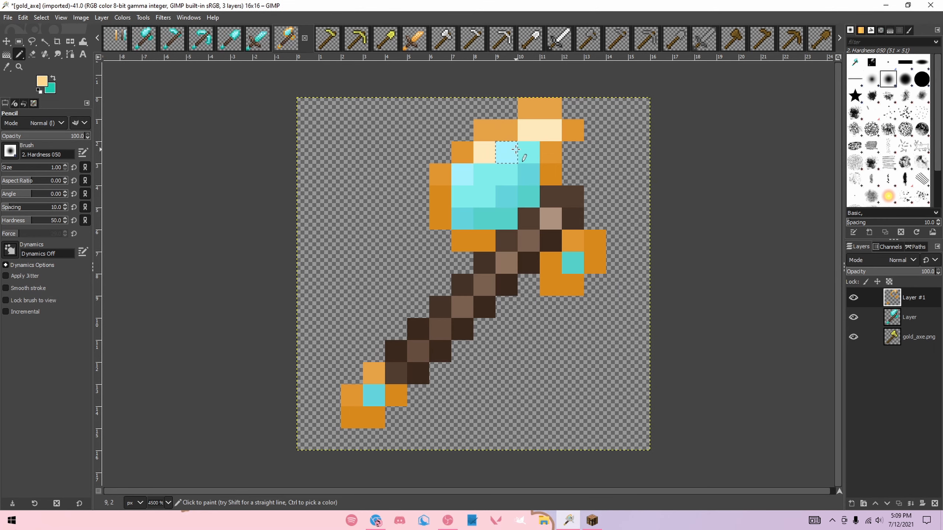
- Sample the palette's third-lightest gold and paint over the matching cyan pixels in the middle of the axe head
left_click(490, 178, "ctrl")
left_click(115, 39)
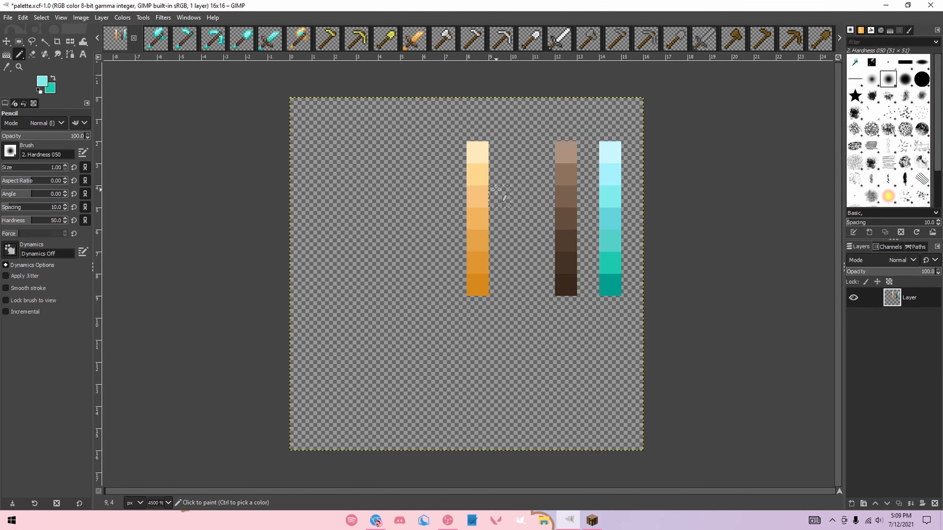
left_click(475, 197, "ctrl")
left_click(299, 39)
left_click_drag(464, 198, 507, 174)
left_click(529, 154)
- Sample the palette's fourth-lightest gold and paint over the medium cyan pixels of the axe head and pommel
left_click(476, 220, "ctrl")
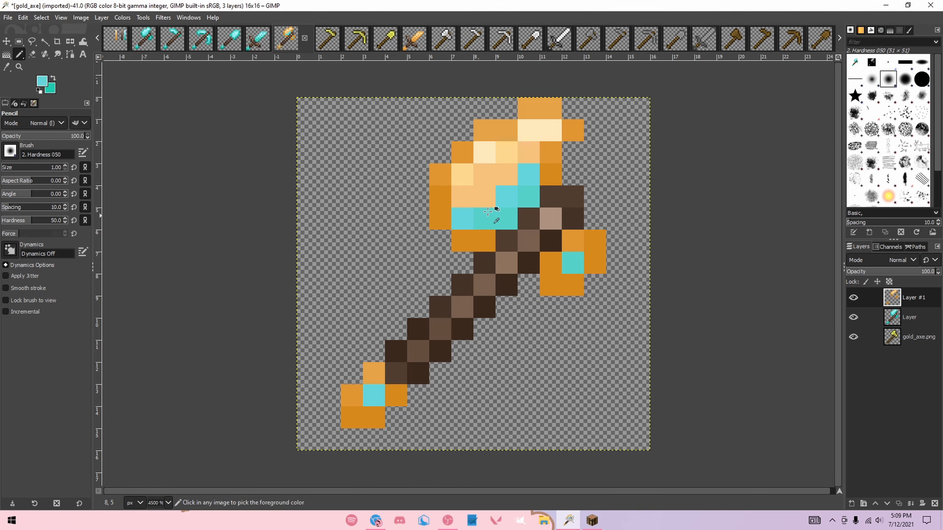
left_click(115, 39)
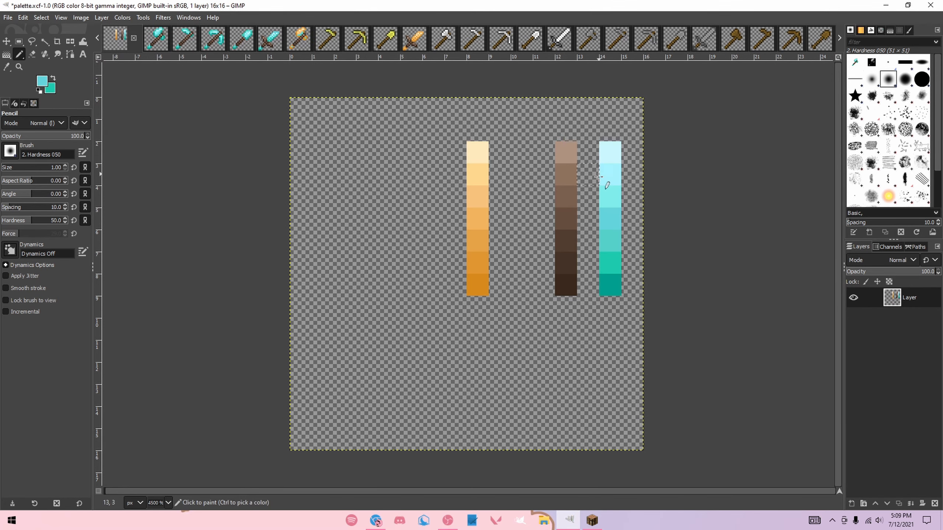
left_click(299, 39)
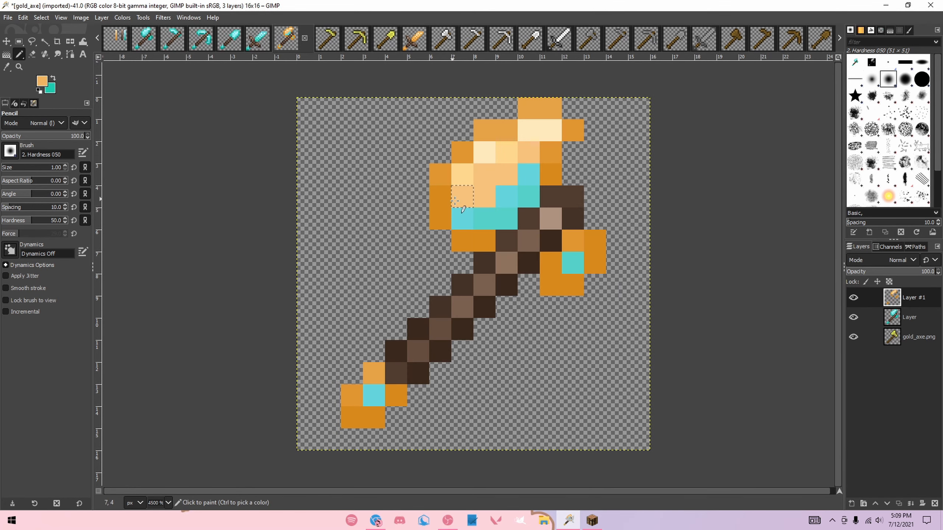
left_click(573, 264, "ctrl")
left_click(573, 290)
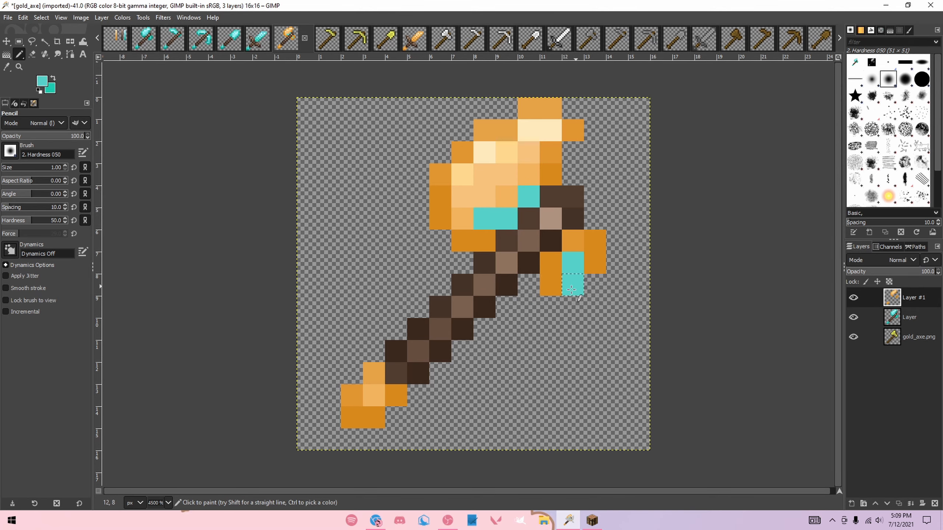
key("ctrl+z")
- Sample the palette's fifth-lightest gold and paint over the remaining teal pixels of the axe head and its back spike
left_click(115, 39)
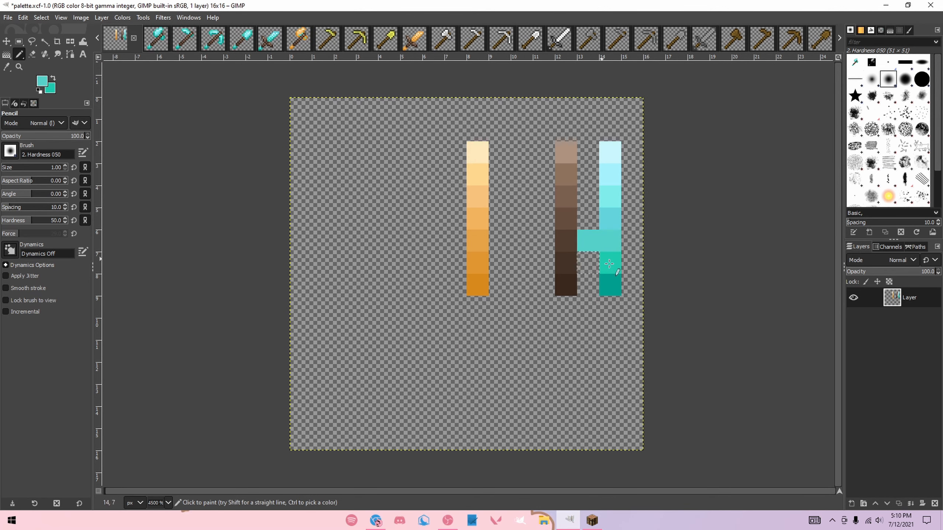
left_click(486, 246, "ctrl")
left_click(288, 39)
left_click_drag(484, 219, 505, 220)
left_click(528, 196)
left_click(577, 264)
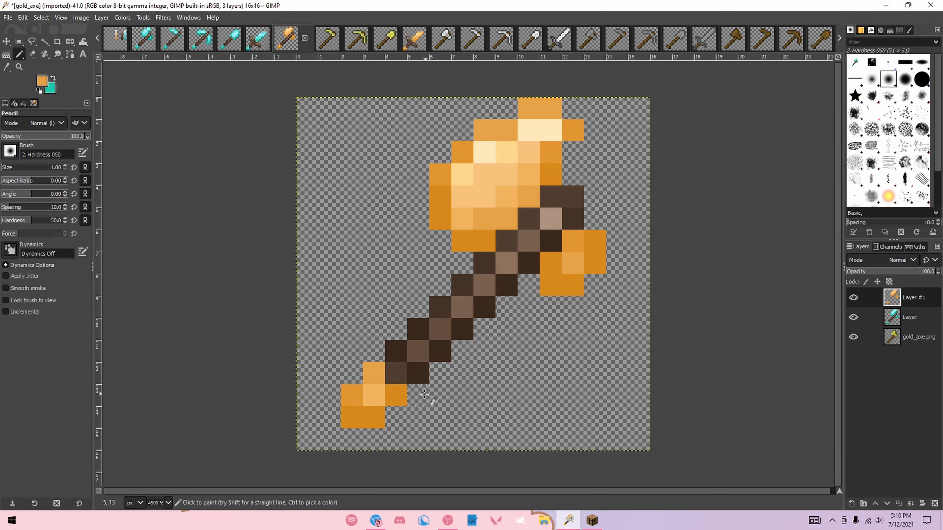
left_click(167, 40)
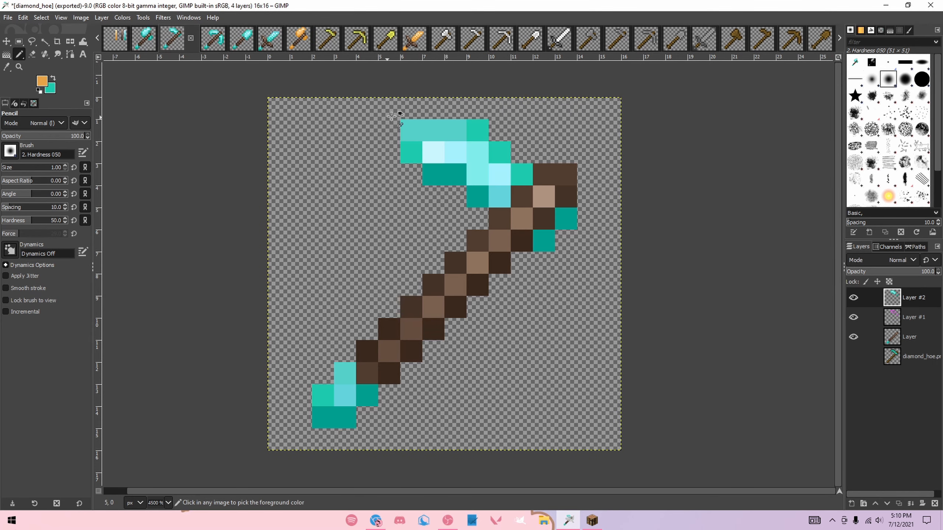
key("ctrl+c")
left_click(326, 39)
scroll(473, 301, "up", 12)
scroll(516, 264, "down", 1)
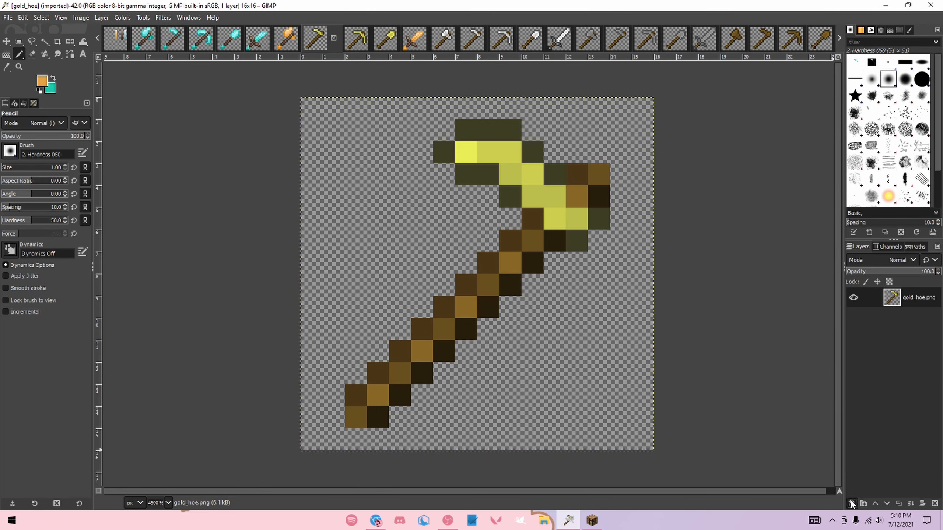
key("ctrl+v")
key("ctrl+z")
- Merge the visible layers of the diamond_hoe image and copy the merged hoe
left_click(172, 38)
right_click(895, 342)
left_click(880, 333)
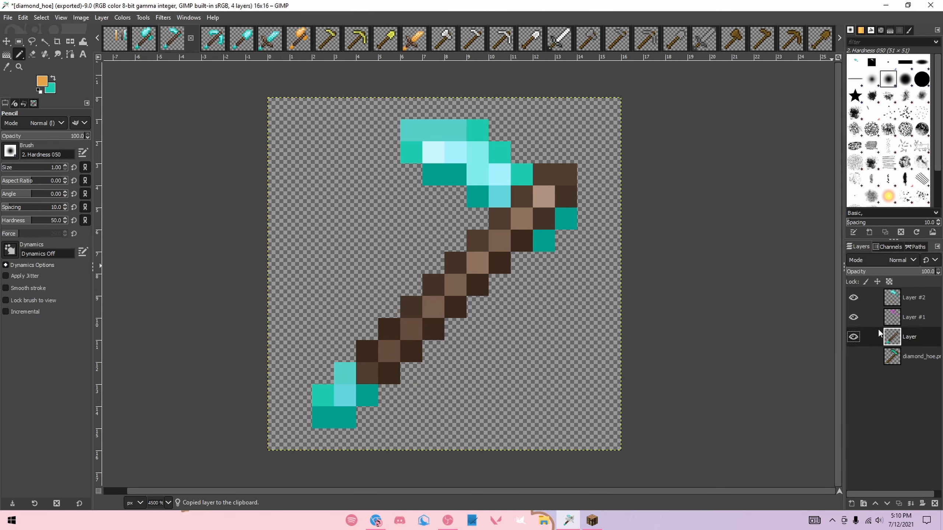
left_click(887, 399)
key("ctrl+c")
- Paste the diamond hoe onto the layer above the original in the gold_hoe image, anchor it, and add another empty layer
left_click(327, 39)
key("ctrl+v")
key("r")
left_click(791, 303)
left_click(853, 503)
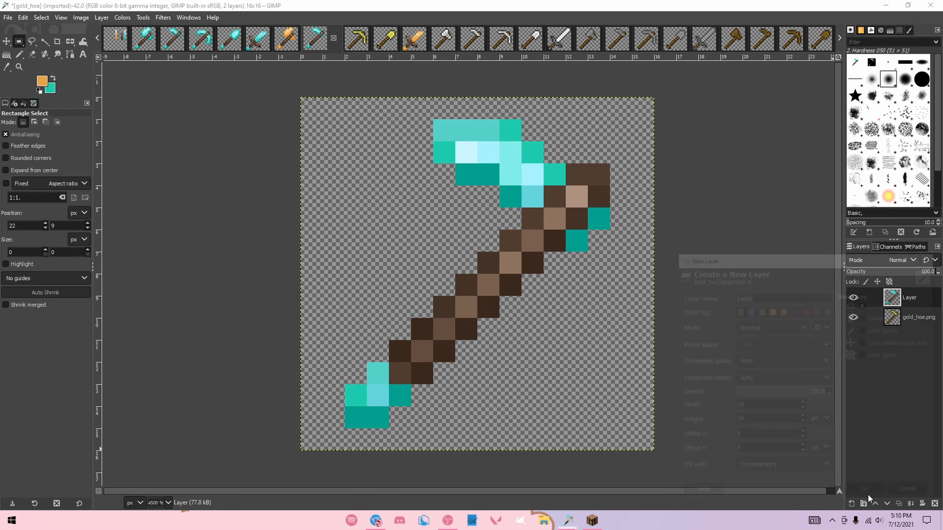
key("Return")
- Sample the palette's darkest gold and paint over the darkest teal pixels of the gold_hoe image's head, back spike and pommel
left_click(117, 38)
key("n")
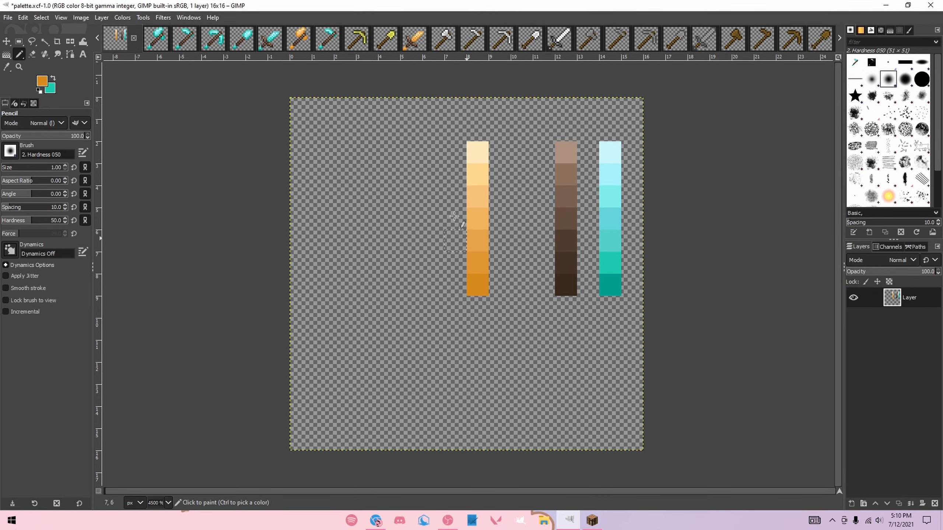
left_click(327, 38)
left_click_drag(356, 417, 377, 418)
left_click(400, 396)
left_click(576, 241)
left_click(599, 218)
left_click(511, 196)
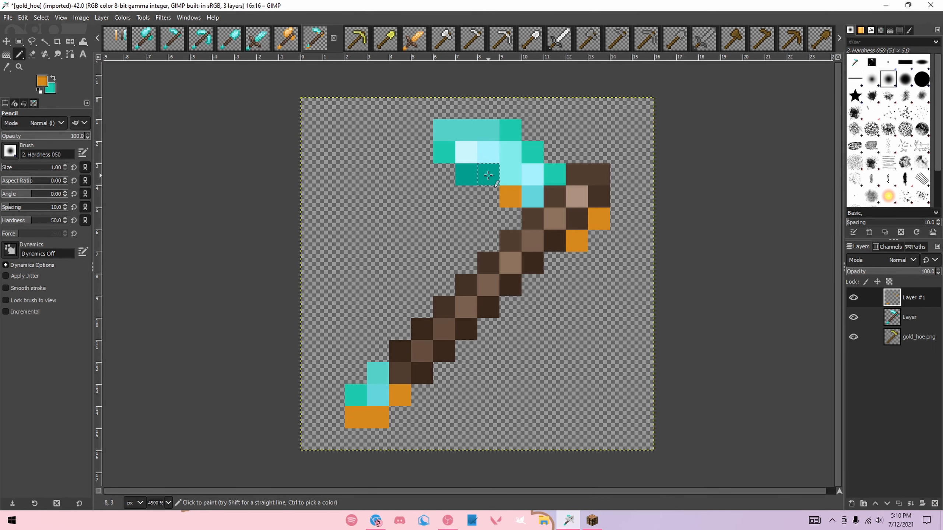
- Sample the palette's second- and third-darkest golds and paint over the matching teal pixels of the hoe head and pommel
left_click(113, 40)
left_click(328, 38)
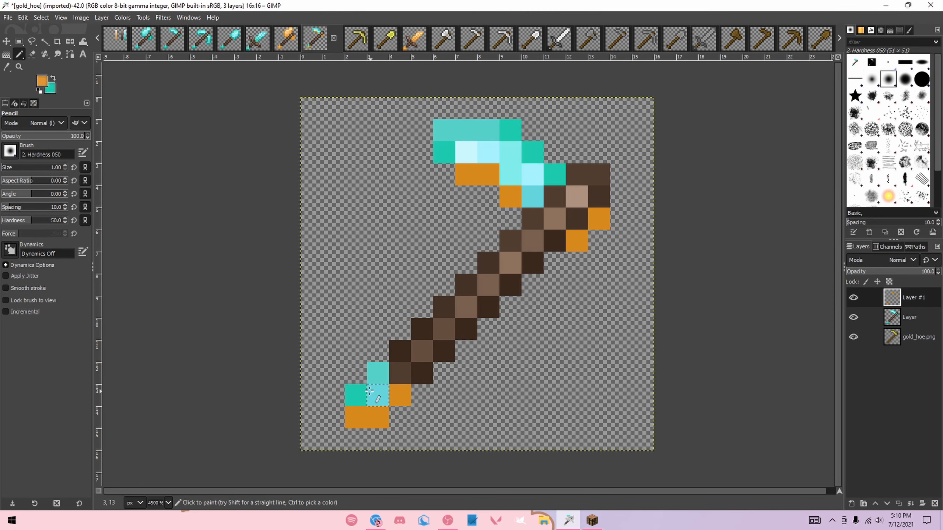
key("alt+1")
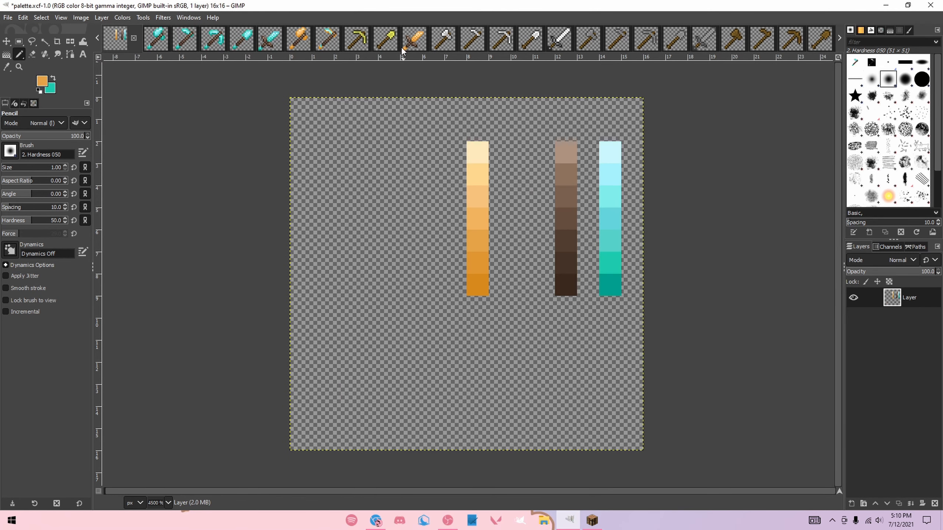
left_click(323, 34)
left_click_drag(444, 130, 487, 131)
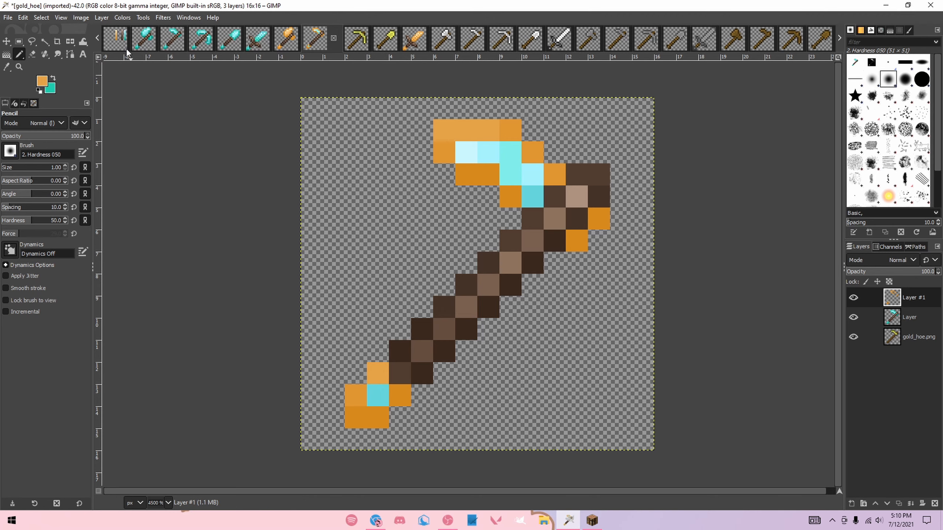
- Sample the palette's lightest and second-lightest golds and paint over the palest cyan pixels of the hoe head
key("alt+1")
left_click(480, 150, "ctrl")
key("alt+8")
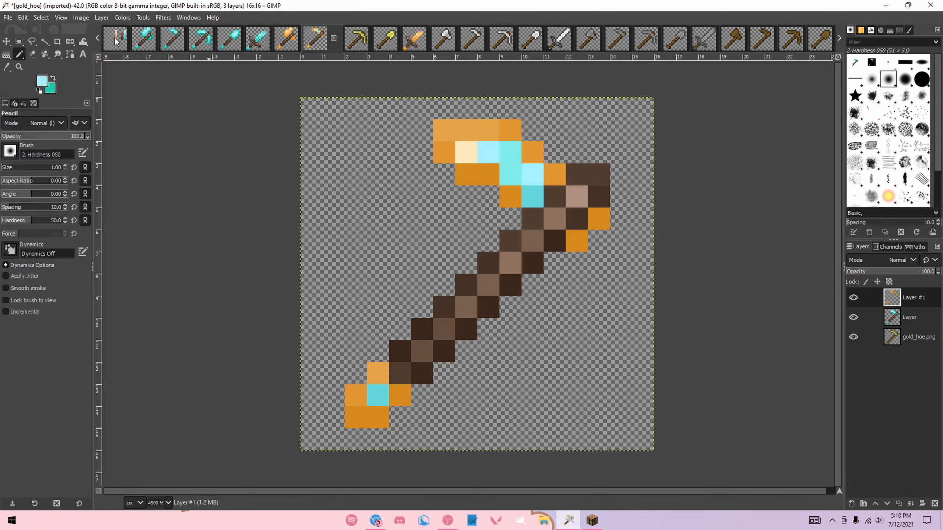
key("alt+1")
left_click(478, 171, "ctrl")
key("alt+8")
left_click(511, 197)
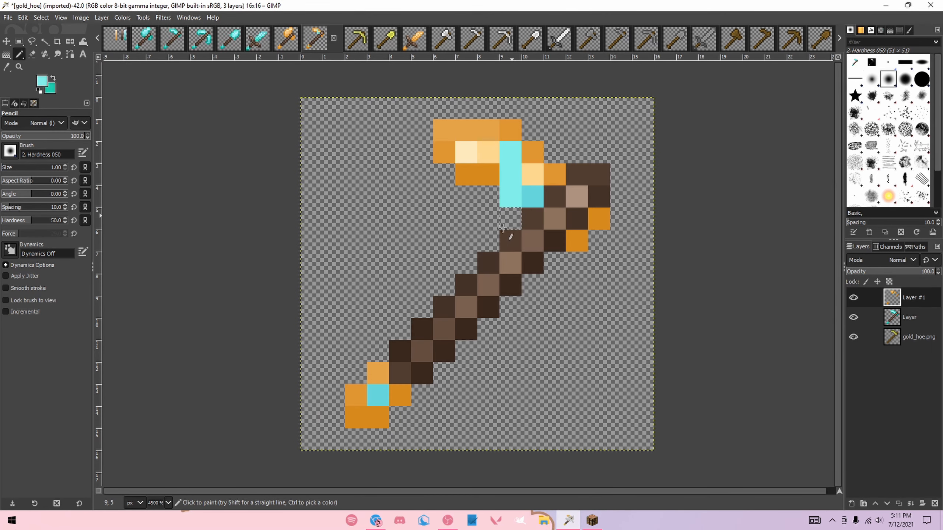
key("ctrl+z")
left_click(378, 373)
key("ctrl+z")
- Sample the palette's third-lightest gold and paint over the two light cyan pixels in the bend of the hoe head
left_click(115, 38)
left_click(587, 196)
key("ctrl+z")
left_click(478, 197, "ctrl")
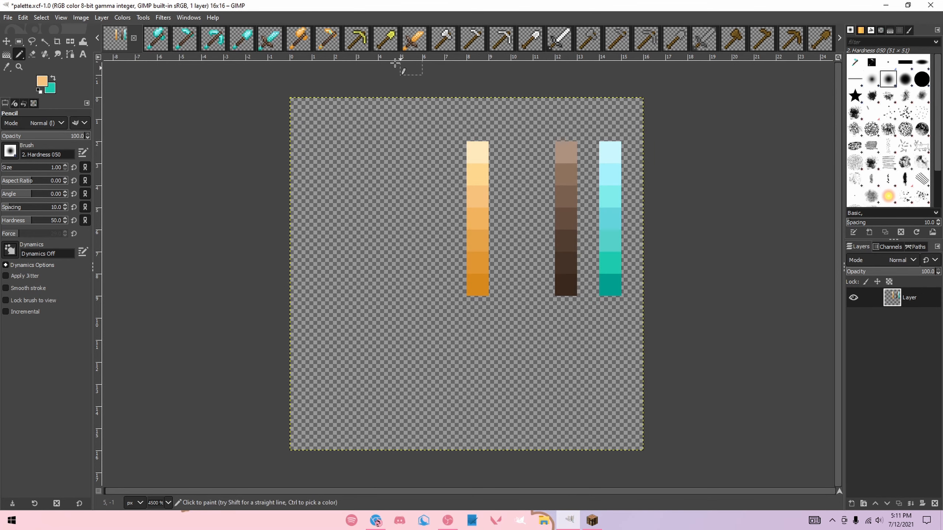
left_click(327, 39)
left_click_drag(511, 153, 511, 174)
- Sample the palette's fourth-lightest gold and paint over the remaining cyan pixels of the hoe head and pommel
left_click(532, 197, "ctrl")
left_click(400, 396)
key("ctrl+z")
key("alt+1")
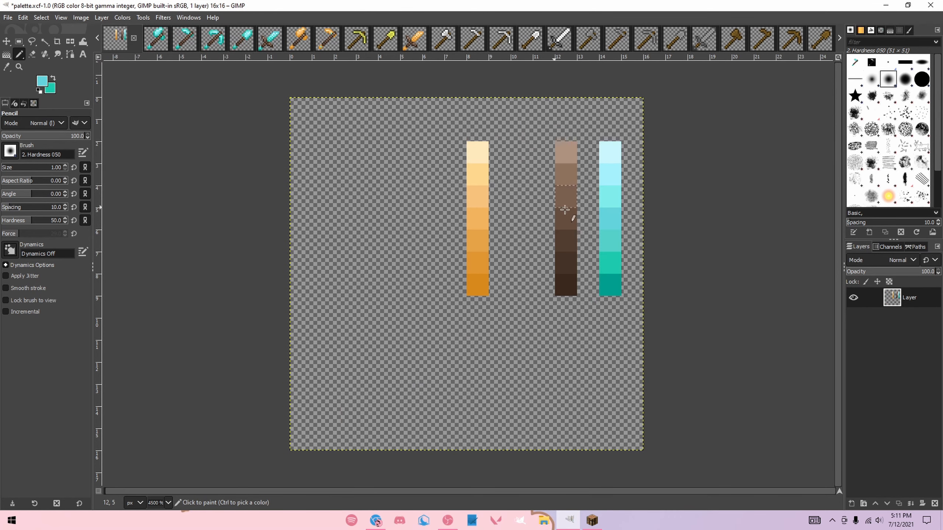
key("alt+8")
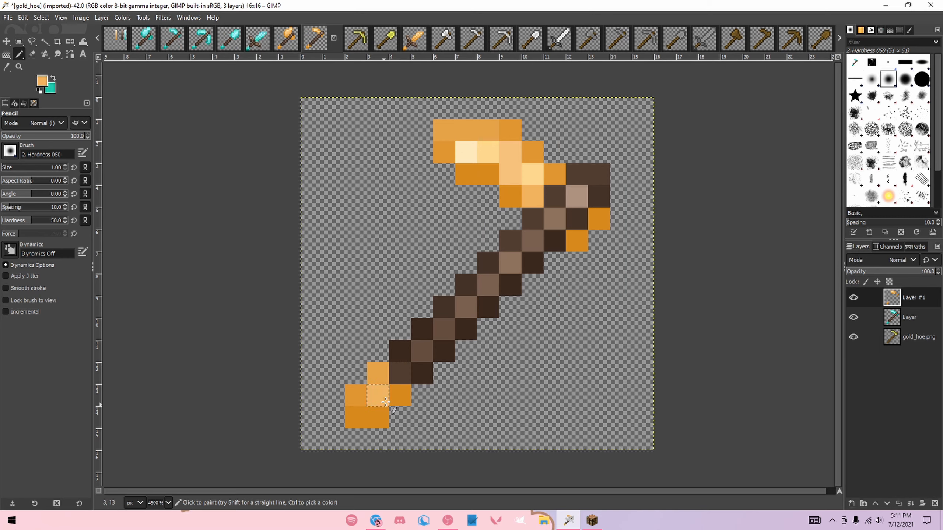
- Switch to the gold_pickaxe image and add an empty layer above the original texture
left_click(292, 44)
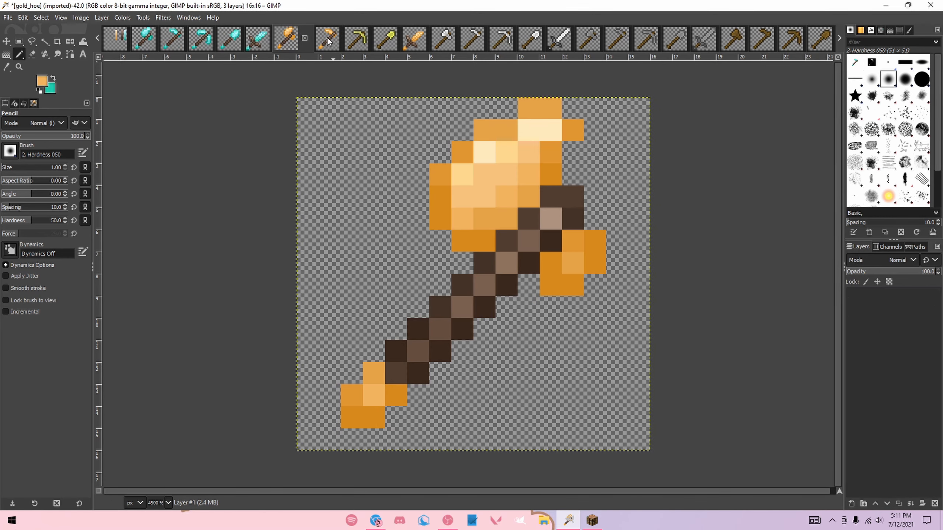
left_click(357, 39)
key("shift+ctrl+j")
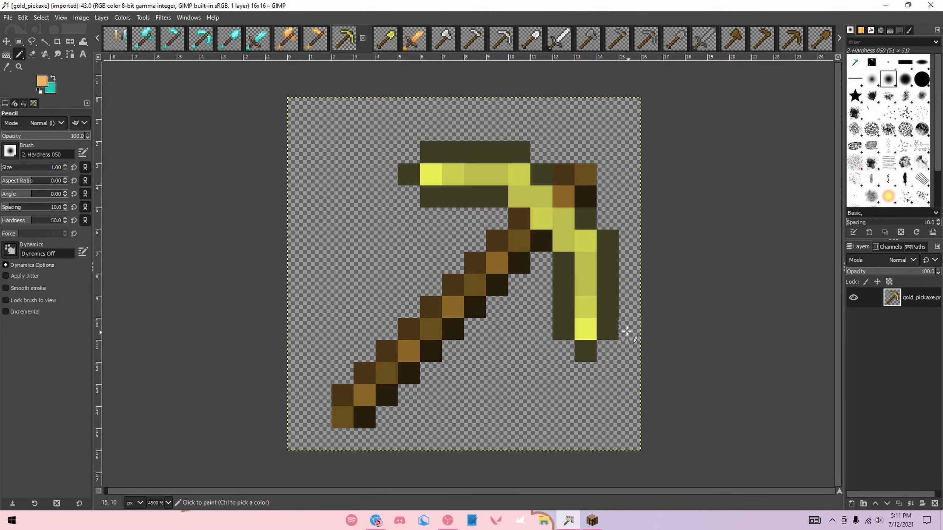
left_click(853, 505, "shift")
- Clear the selection in the diamond_pickaxe image, merge its visible layers and copy the merged pickaxe
left_click(202, 41)
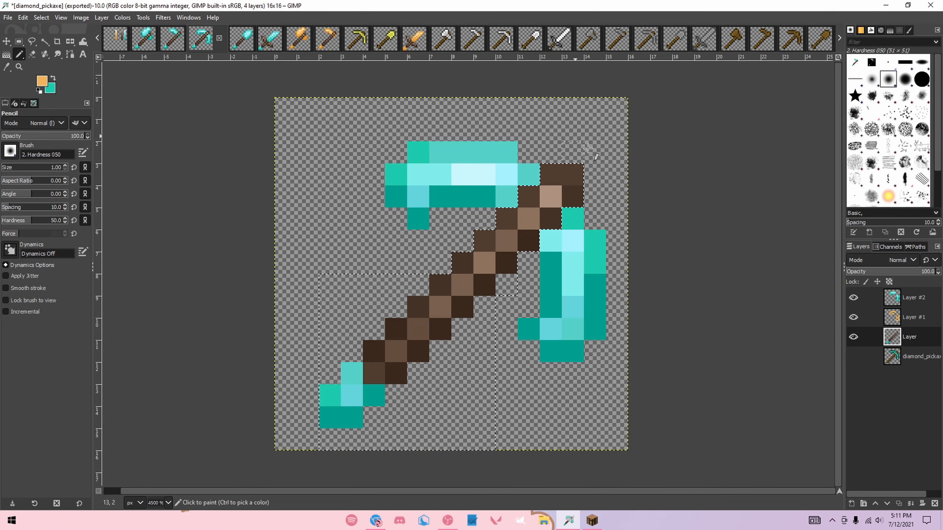
key("r")
left_click(628, 163)
key("ctrl+m")
key("Return")
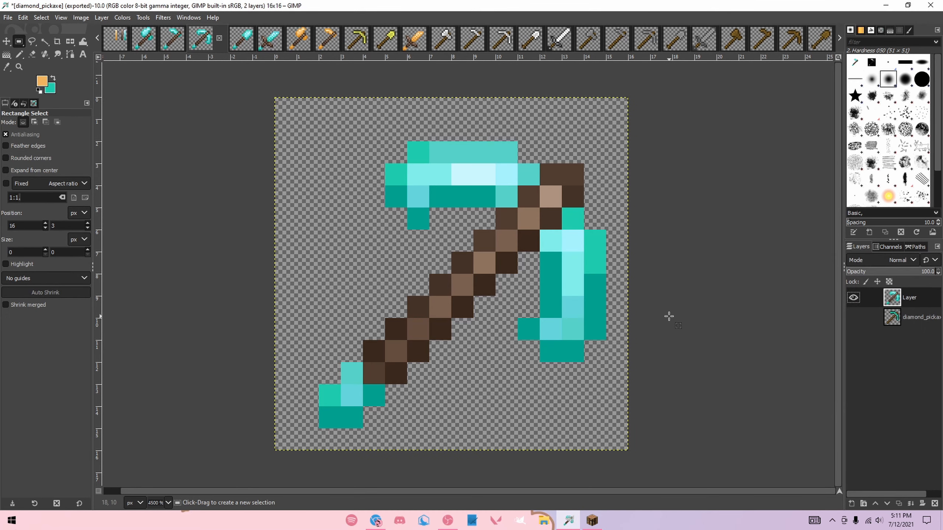
- Paste the diamond pickaxe onto the layer above the original in the gold_pickaxe image, anchor it, and add another empty layer
left_click(344, 41)
key("ctrl+v")
left_click(852, 504)
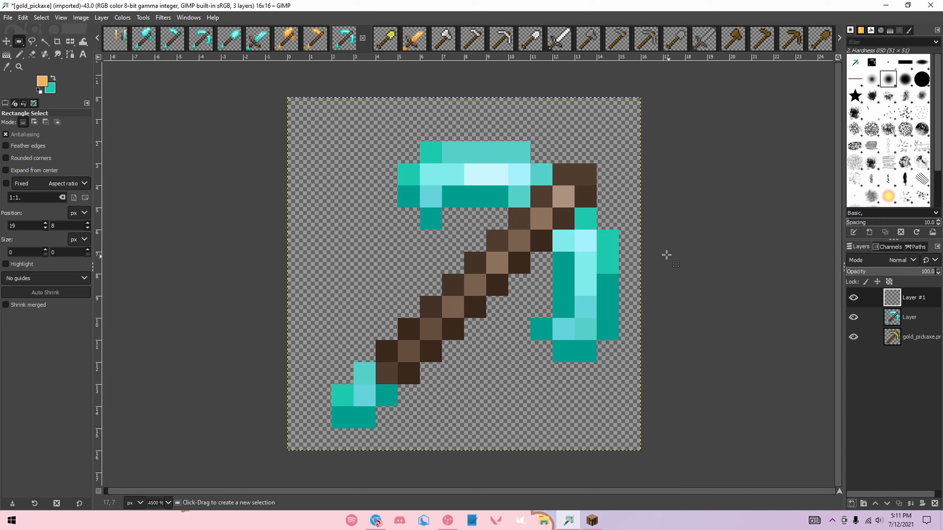
- Sample the palette's darkest gold and paint over the darkest teal pixels of the pickaxe's pommel and both head arms
left_click(115, 40)
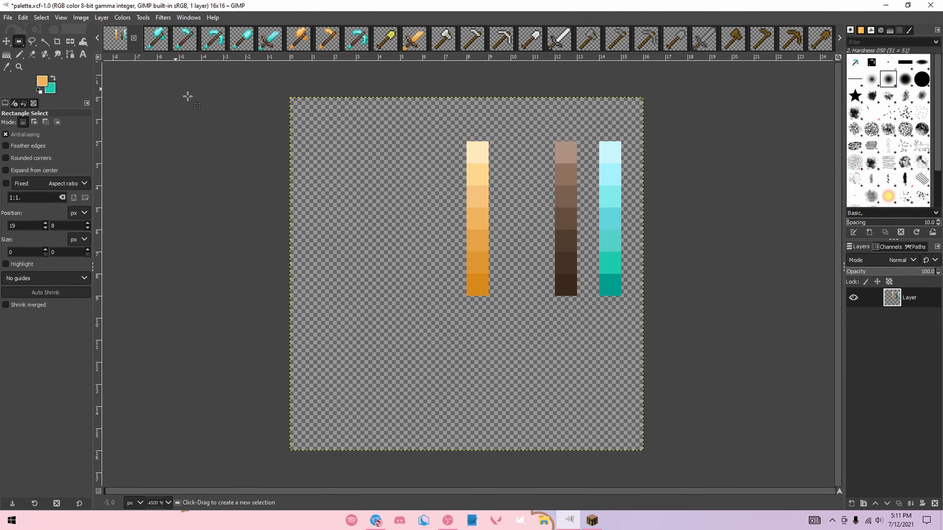
key("n")
left_click(475, 283, "ctrl")
left_click(356, 37)
left_click_drag(342, 418, 364, 417)
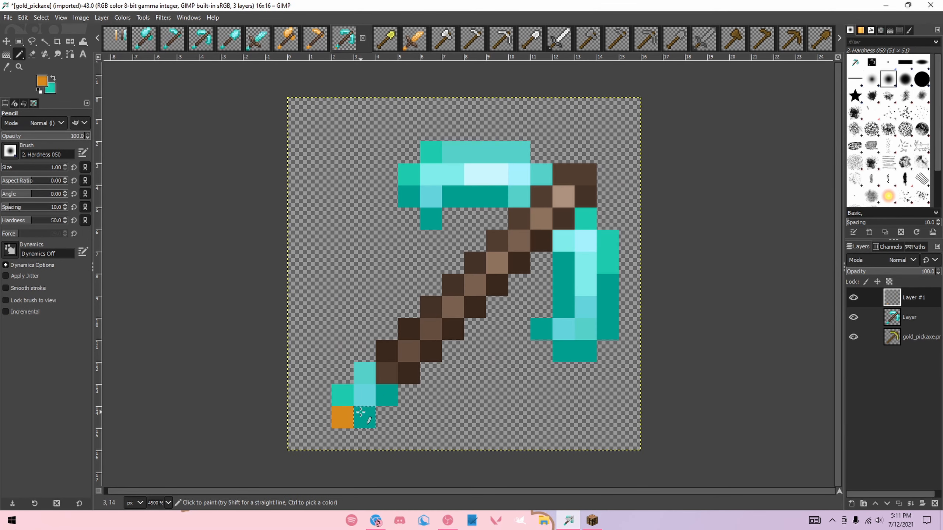
left_click(386, 396)
left_click(540, 329)
left_click_drag(563, 263, 566, 307)
left_click_drag(564, 351, 585, 351)
left_click_drag(608, 330, 607, 285)
left_click_drag(497, 196, 453, 196)
left_click(428, 220)
left_click(409, 197)
- Sample the palette's second-darkest gold and paint over the bright teal edge pixels of the pickaxe head and pommel
left_click(116, 40)
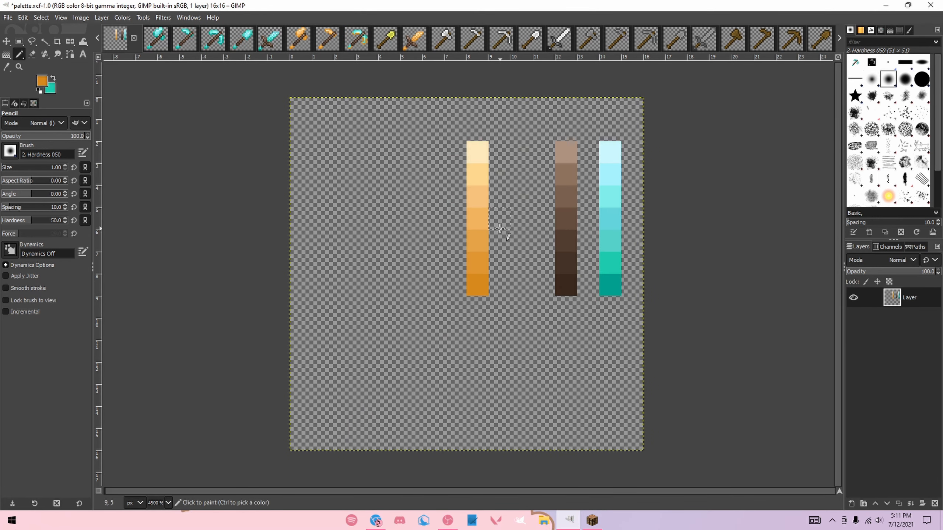
left_click(479, 260, "ctrl")
left_click(356, 37)
left_click(348, 389)
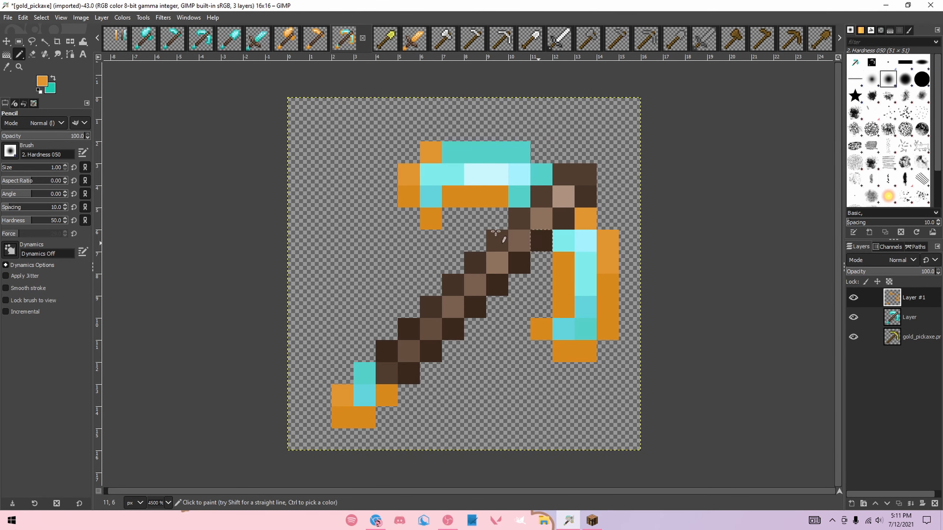
- Sample the palette's fifth-lightest gold and paint over the medium teal pixels along the pickaxe head's upper edge
left_click(115, 40)
left_click(469, 156, "ctrl")
left_click(357, 37)
left_click_drag(453, 152, 519, 152)
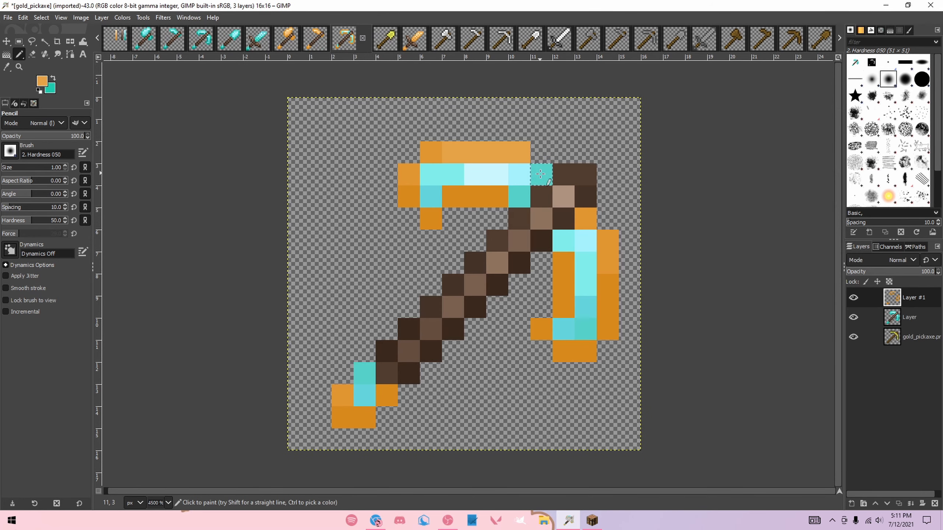
- Sample the palette's lightest and second-lightest golds and paint over the palest cyan highlight pixels of the pickaxe head
left_click(116, 40)
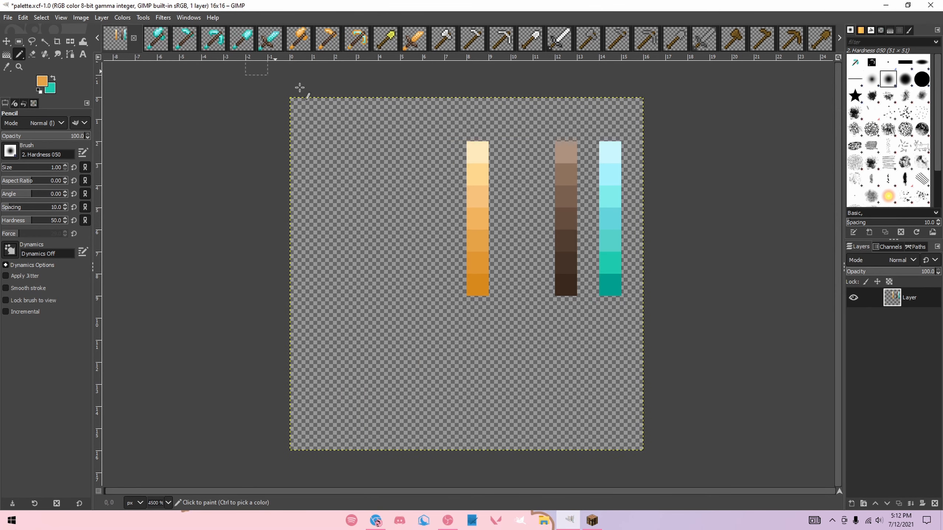
left_click(479, 156, "ctrl")
left_click(356, 37)
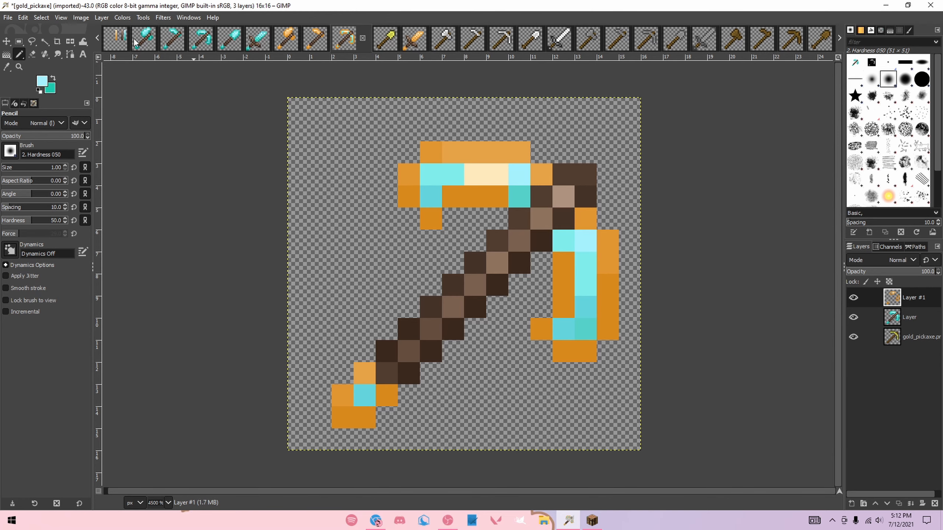
left_click(115, 40)
left_click(481, 183, "ctrl")
left_click(344, 38)
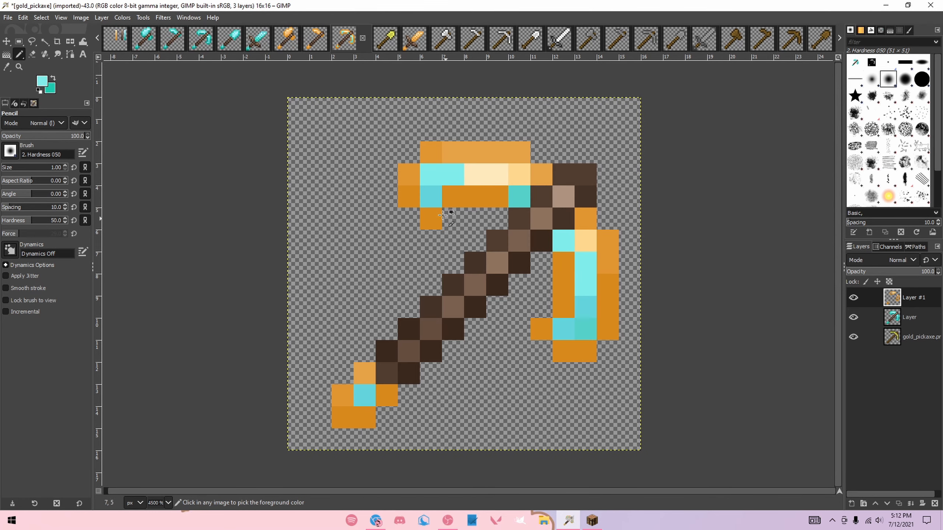
- Sample the palette's third-lightest gold and paint over the light cyan pixels along both arms of the pickaxe head
left_click(116, 38)
left_click(478, 175, "ctrl")
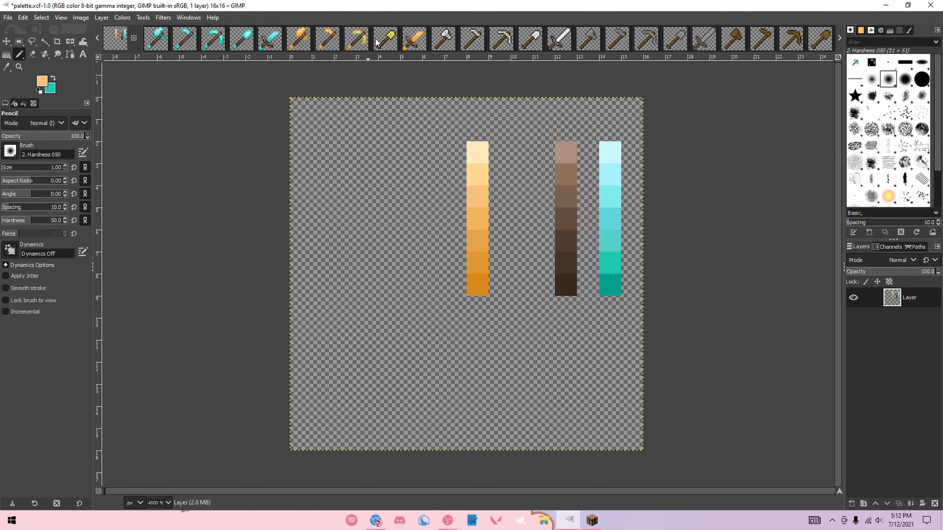
left_click(357, 39)
- Match the remaining teal shade to the palette's fifth-lightest gold and paint over the teal pixels on both pickaxe arms
left_click(430, 219, "ctrl")
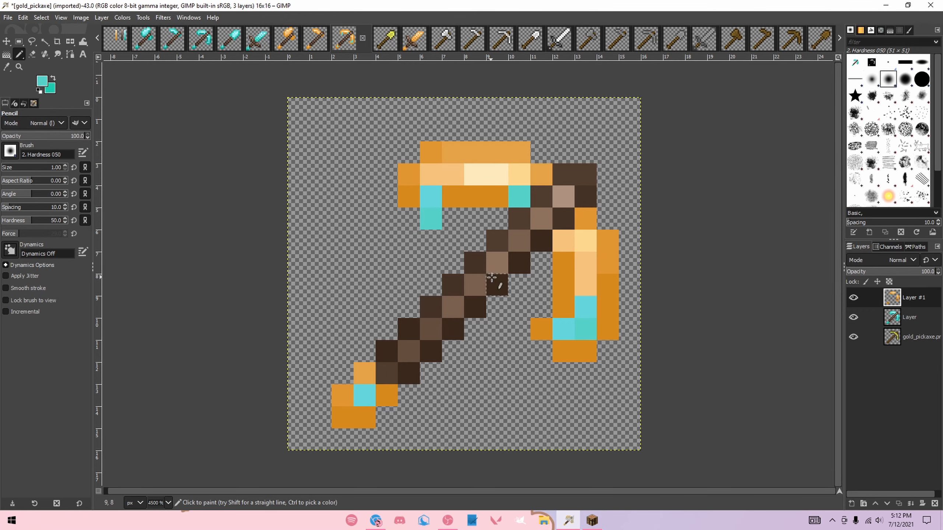
key("ctrl+z")
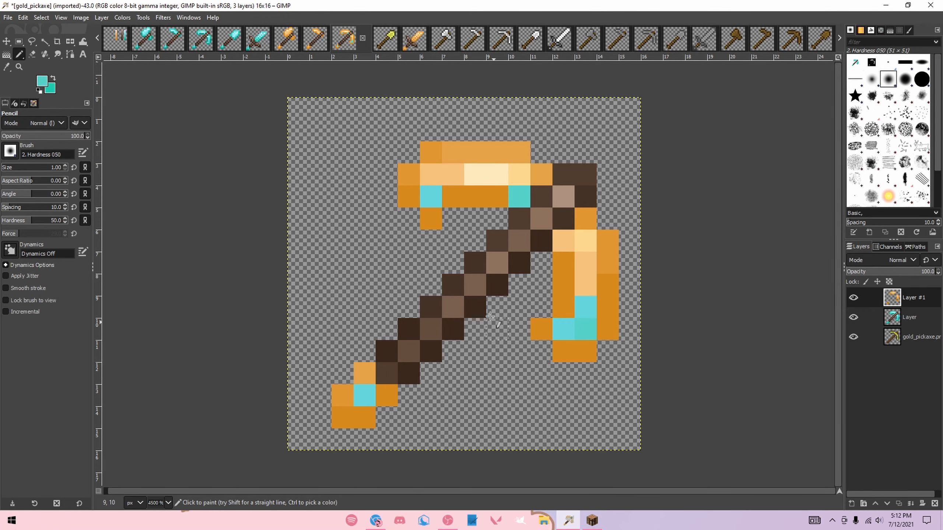
left_click(115, 39)
left_click(597, 226)
key("ctrl+z")
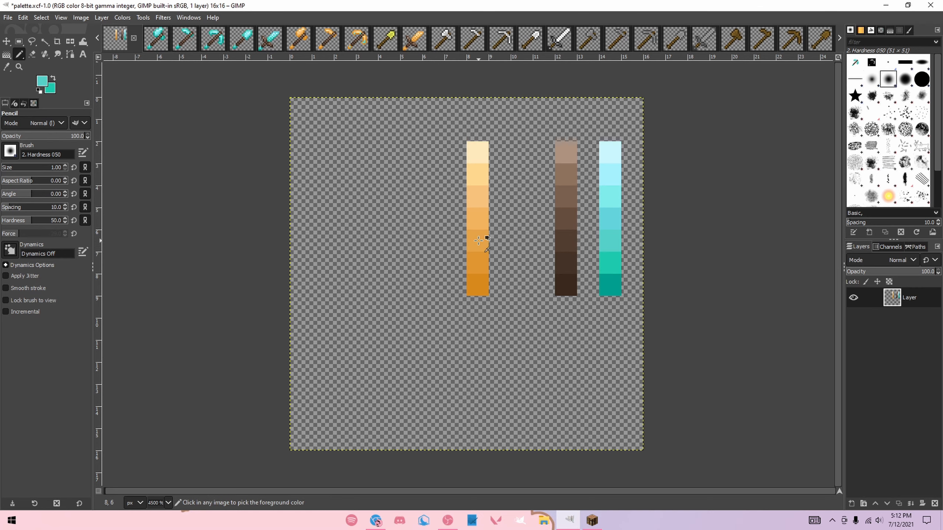
left_click(356, 39)
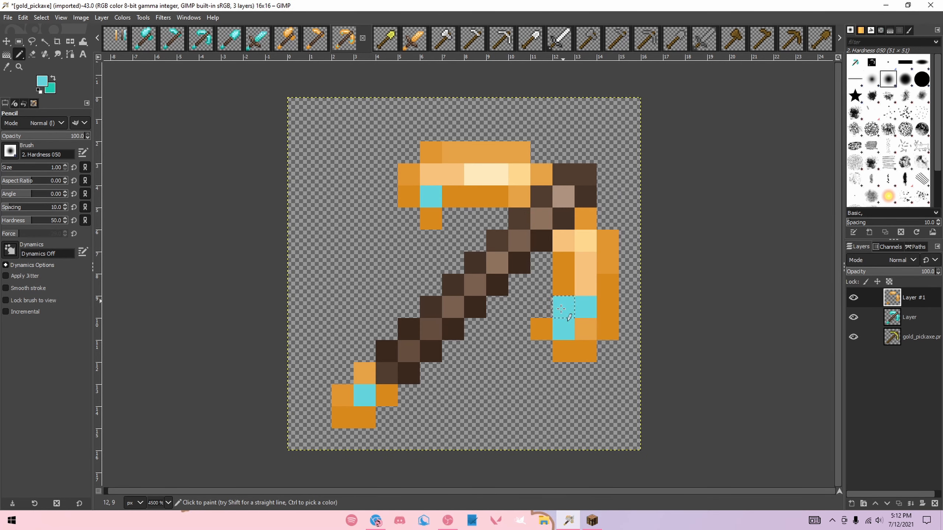
- Undo the stray cyan dab, sample the palette's fourth-lightest gold and paint over the last cyan pixels of the pickaxe
key("ctrl+z")
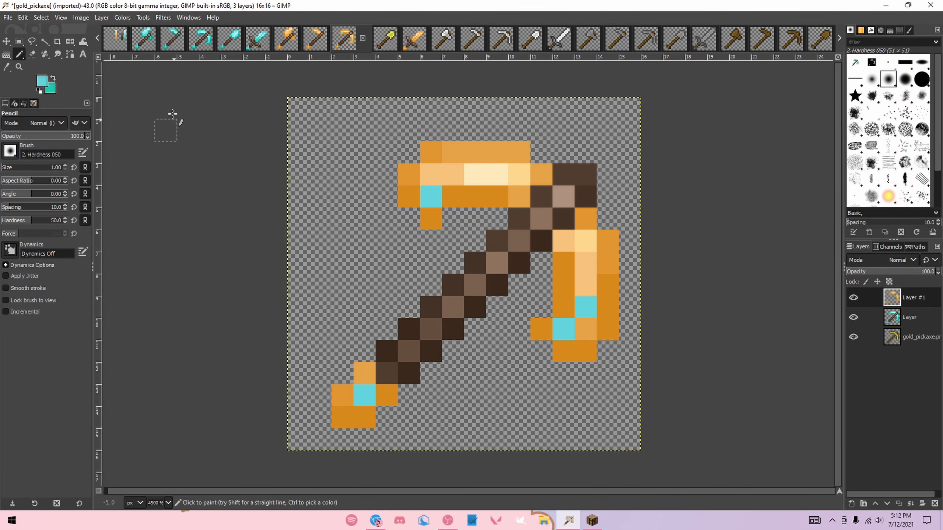
left_click(116, 39)
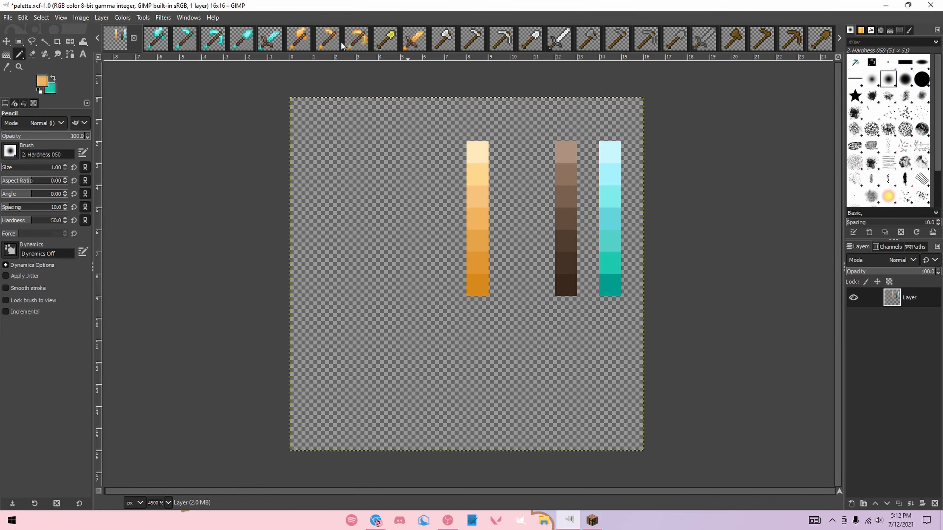
left_click(356, 39)
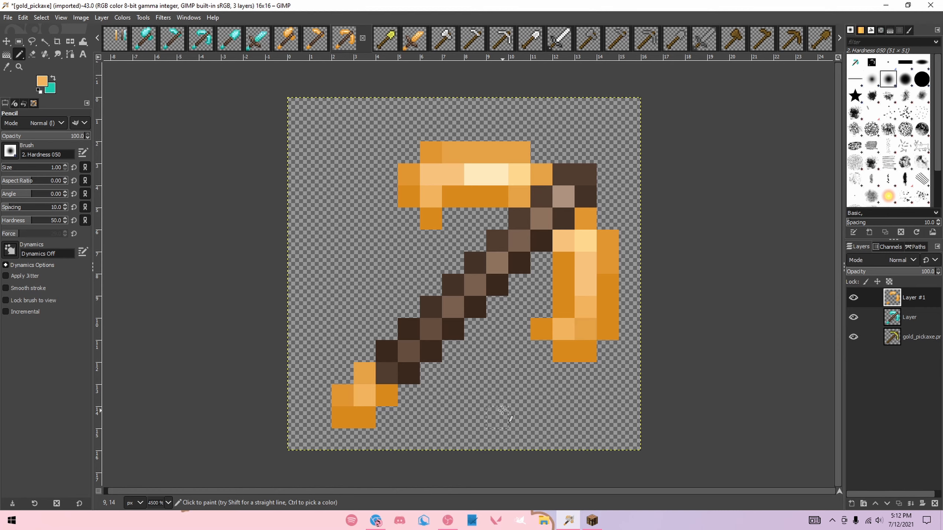
- Review the recoloured gold axe, hoe and pickaxe textures one after another
left_click(288, 40)
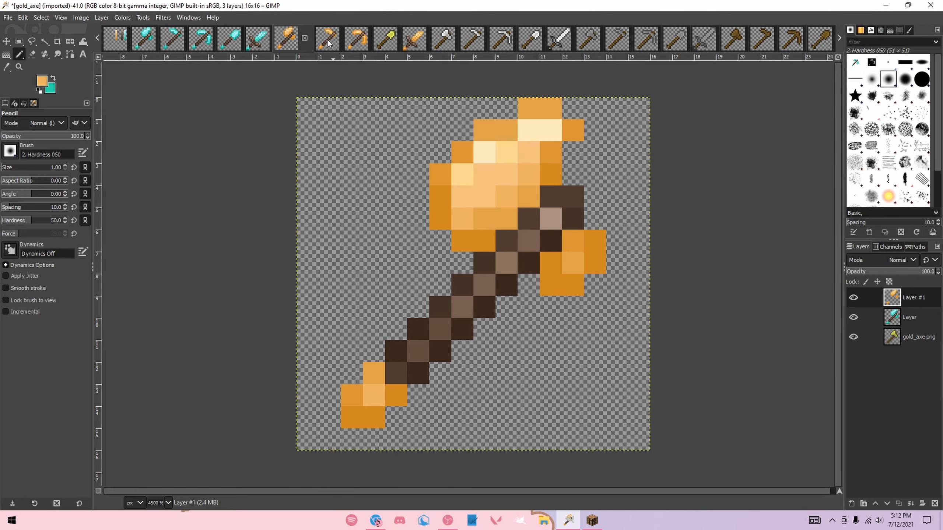
left_click(327, 42)
left_click(355, 43)
- Switch to the gold_shovel image and paint the fifth-lightest gold over the teal pixels along the blade's upper edge
left_click(393, 40)
key("shift+ctrl+j")
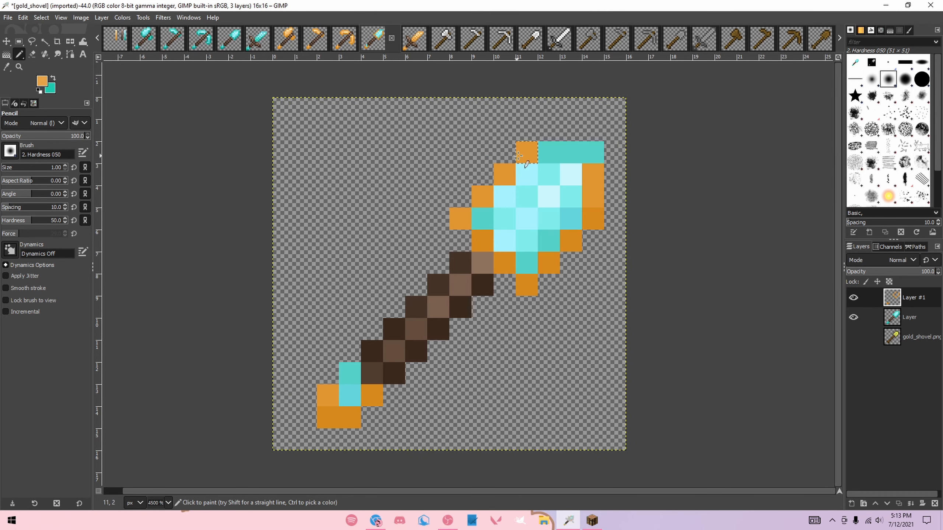
left_click_drag(549, 152, 594, 152)
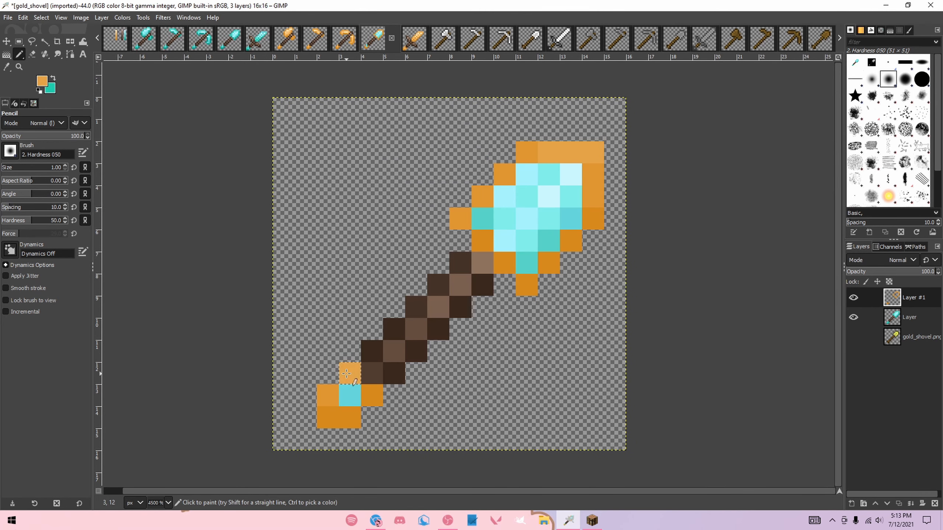
- Sample the palette's lightest and second-lightest golds and paint them over the two palest cyan shades on the shovel blade
left_click(116, 38)
left_click(476, 154, "ctrl")
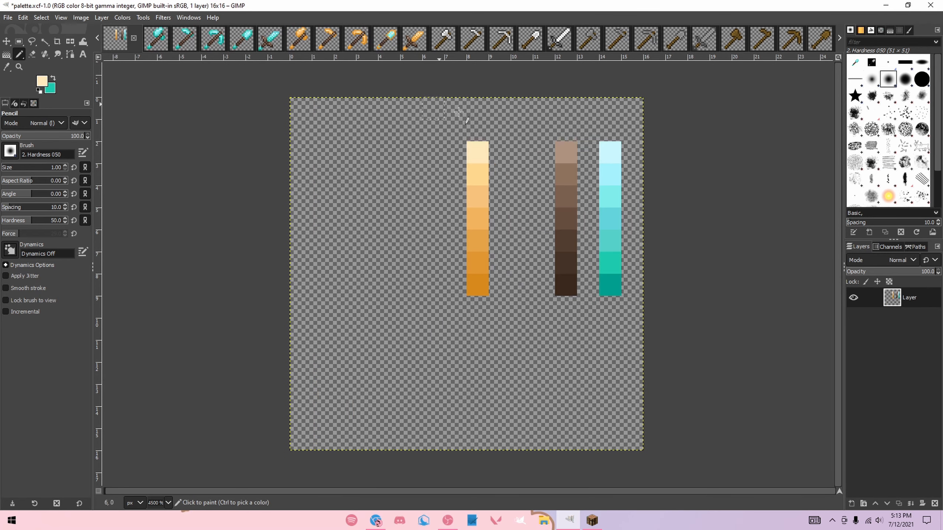
left_click(478, 174, "ctrl")
left_click(526, 218)
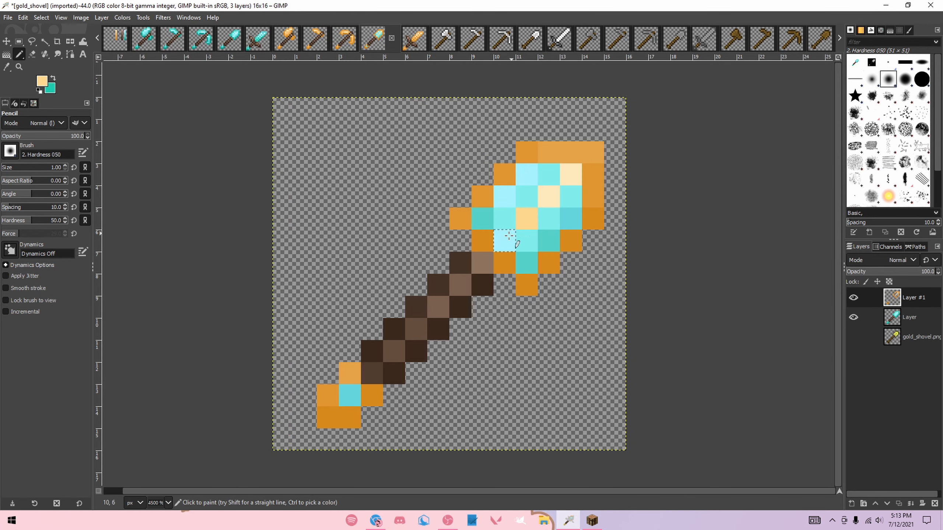
- Match the light turquoise shade to the palette's third-lightest gold and paint over its pixels on the shovel blade
left_click(530, 205, "ctrl")
left_click(571, 219)
left_click(549, 240)
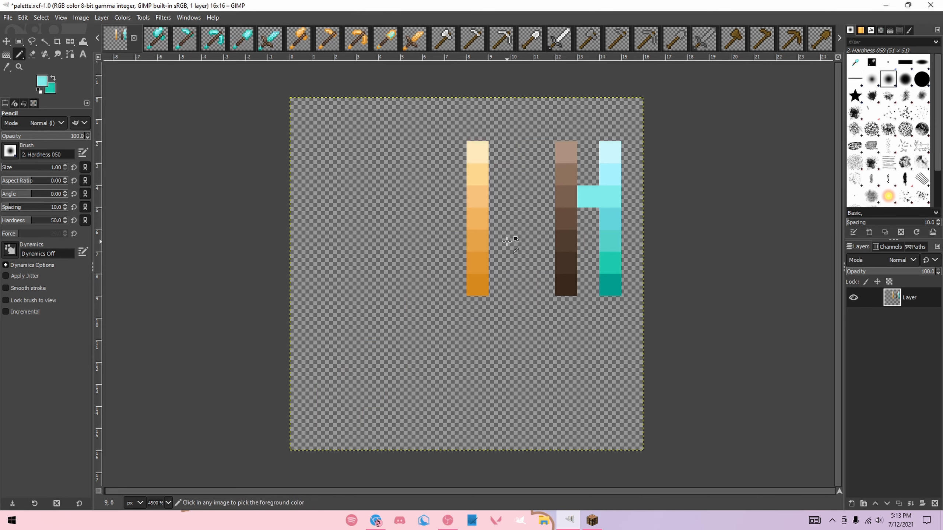
left_click(478, 178, "ctrl")
left_click(387, 41)
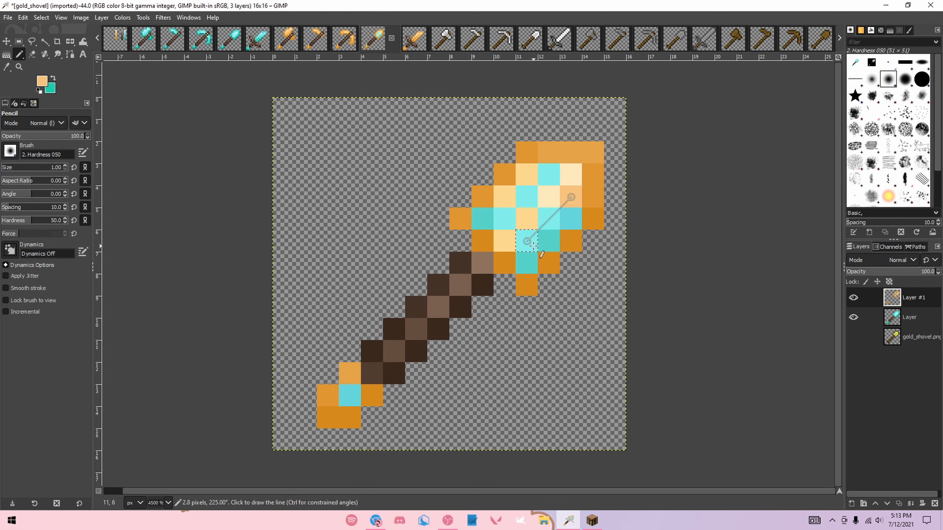
left_click(522, 223)
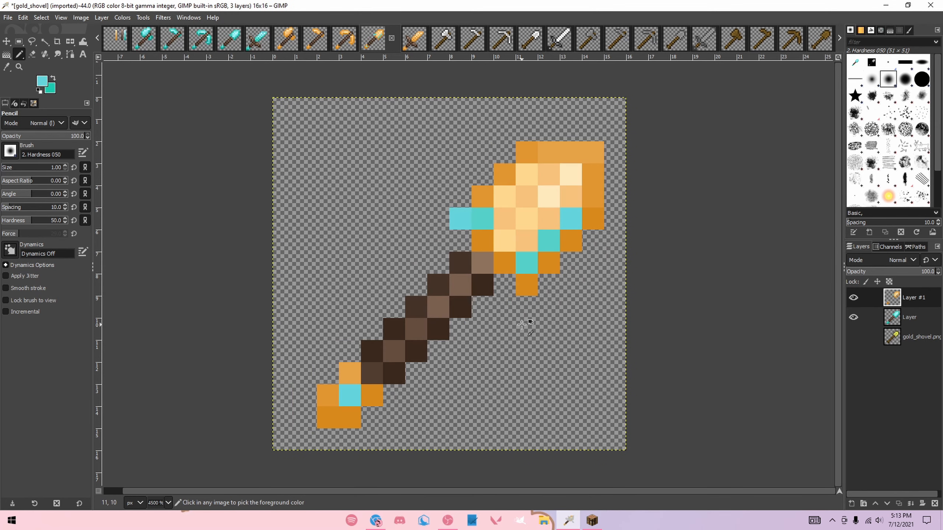
- Match the next cyan shade to the palette's fourth-lightest gold and paint over its pixels on the shovel's blade and handle end
left_click(115, 48)
left_click(588, 219)
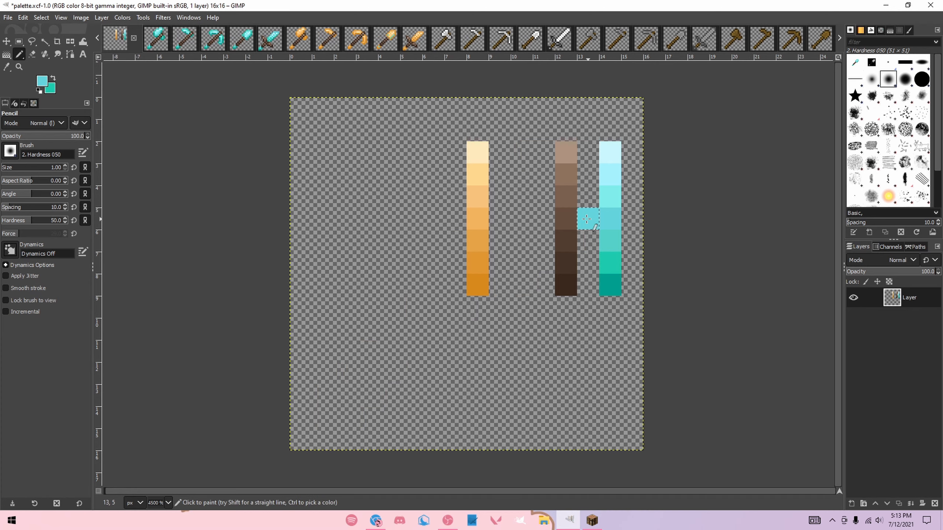
key("ctrl+z")
left_click(482, 212, "ctrl")
left_click(388, 41)
left_click(570, 219)
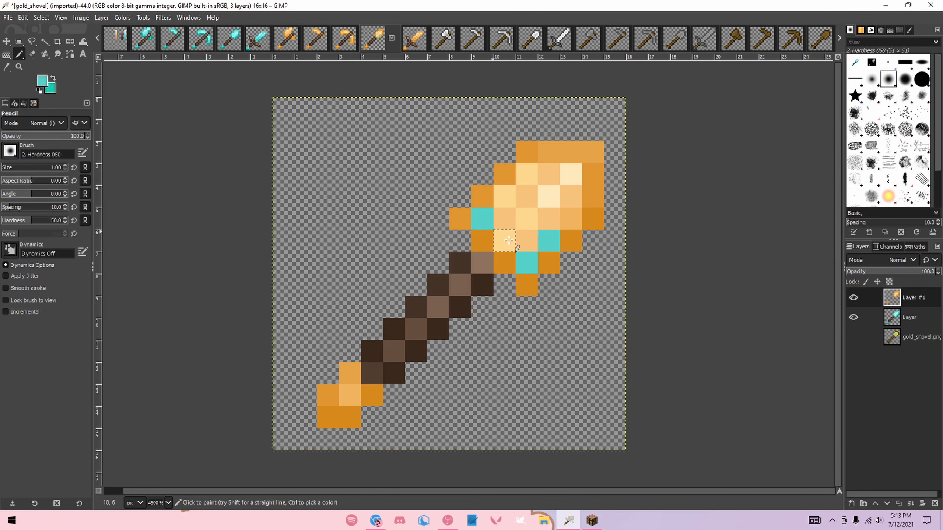
- Sample the palette's fifth-lightest gold and paint over the last three teal pixels of the shovel blade
left_click(114, 37)
left_click(480, 238, "ctrl")
left_click(373, 40)
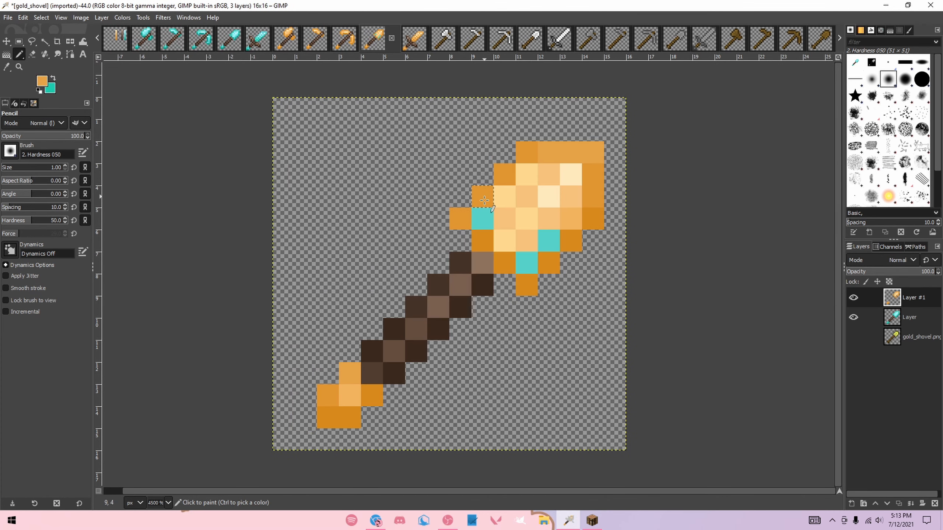
left_click(483, 218)
left_click(549, 240)
left_click(526, 263)
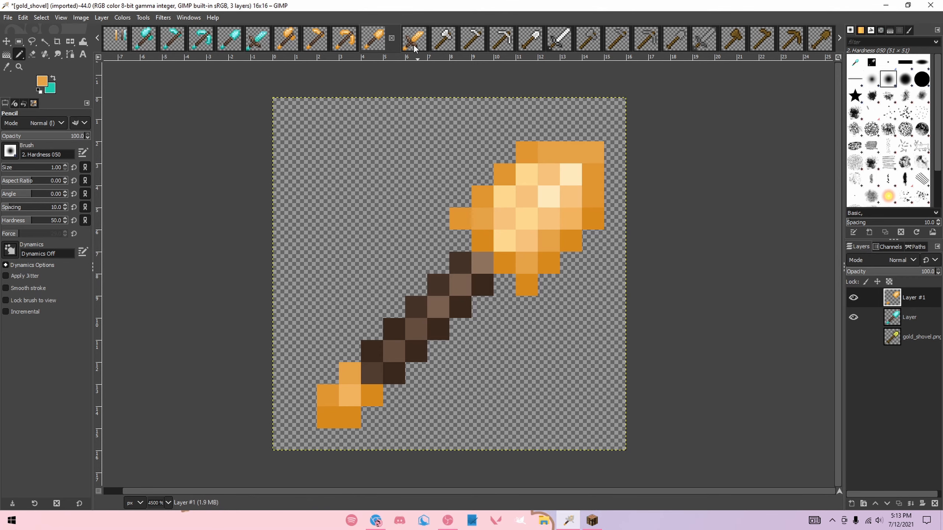
- Review the recoloured gold axe, hoe, pickaxe, shovel and sword textures one after another
left_click(345, 40)
left_click(290, 40)
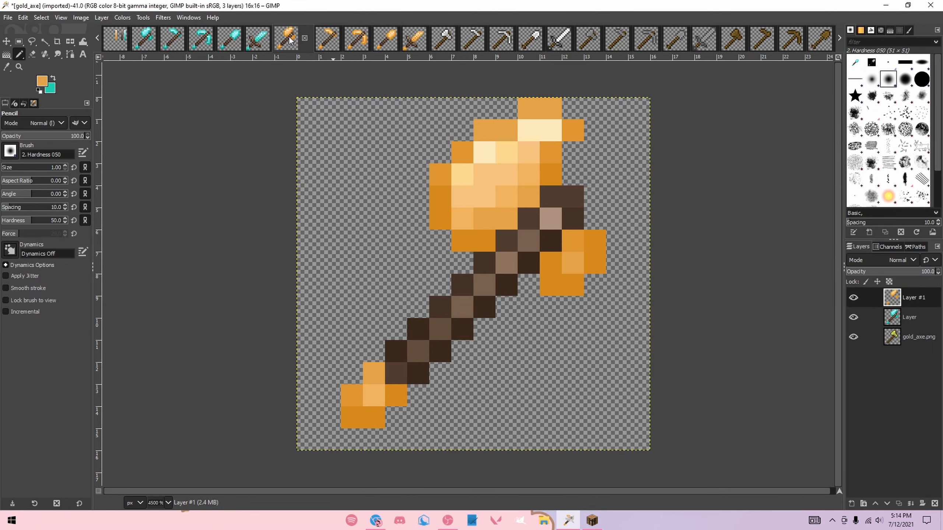
left_click(326, 42)
left_click(357, 41)
left_click(386, 40)
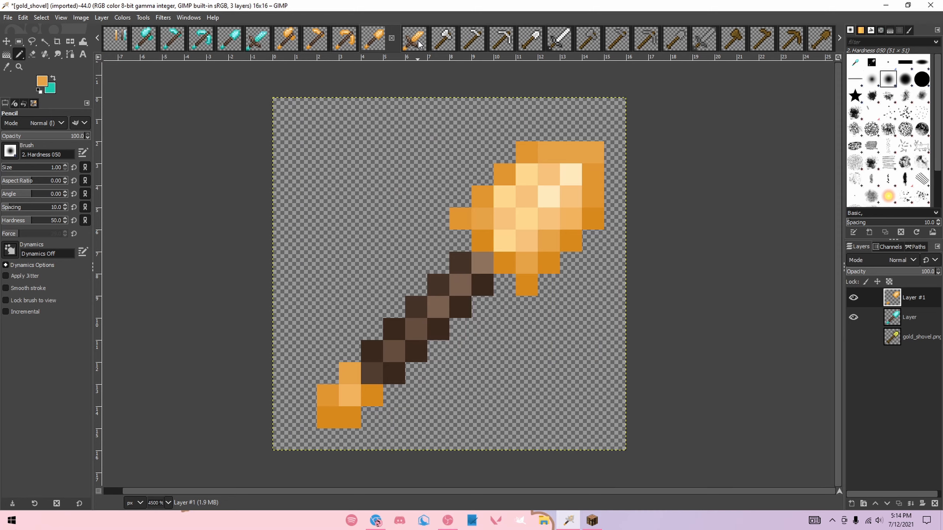
left_click(404, 40)
left_click(373, 40)
left_click(344, 40)
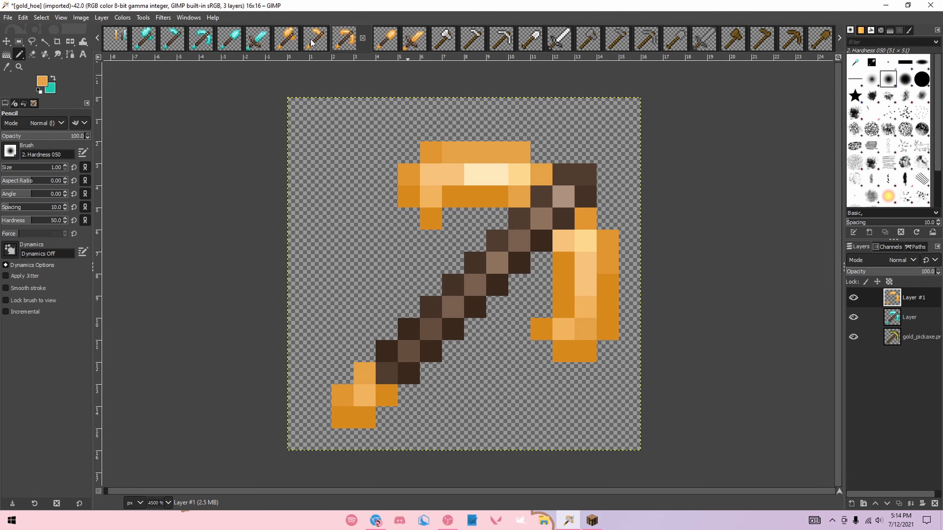
- Export the gold axe image as gold_axe.png into the testing pack's items textures folder
left_click(286, 39)
key("ctrl+shift+e")
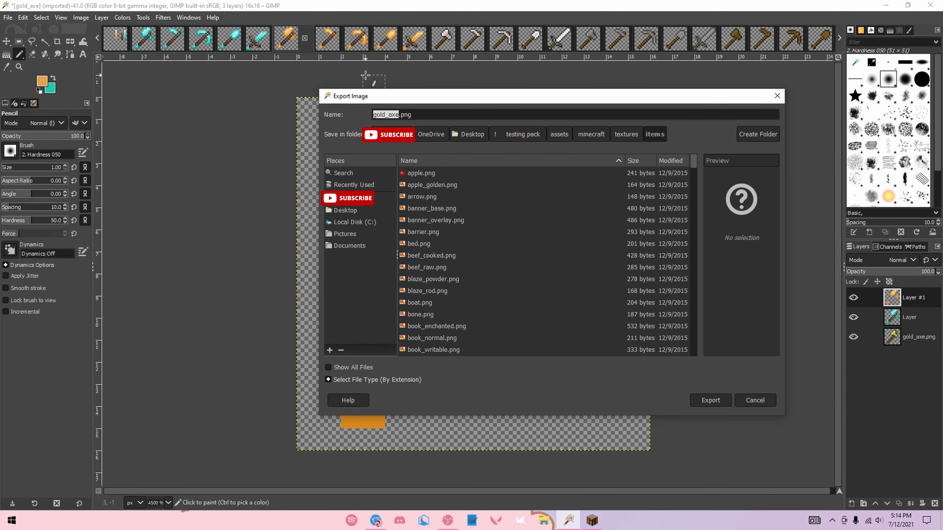
key("Return")
key("Return")
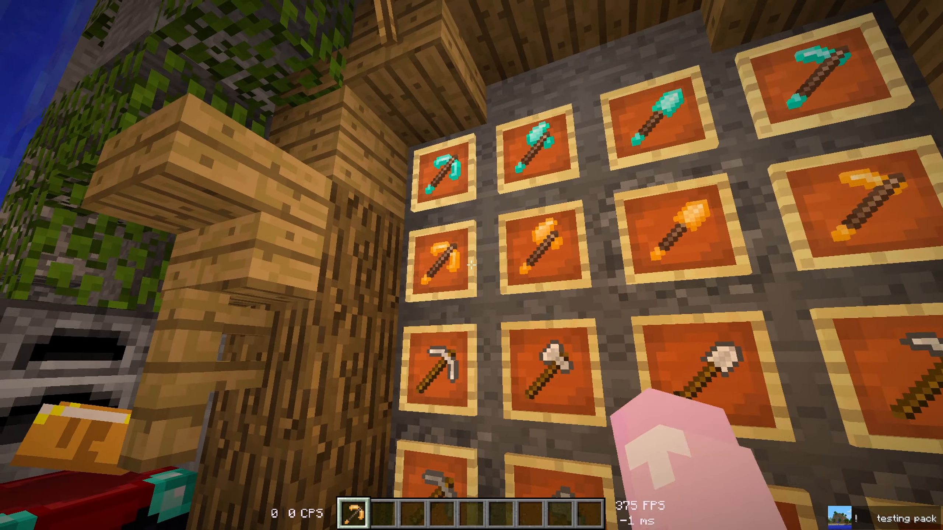
- Switch to Minecraft and add the golden tools and the golden sword from the item frames to the hotbar
scroll(472, 265, "down", 2)
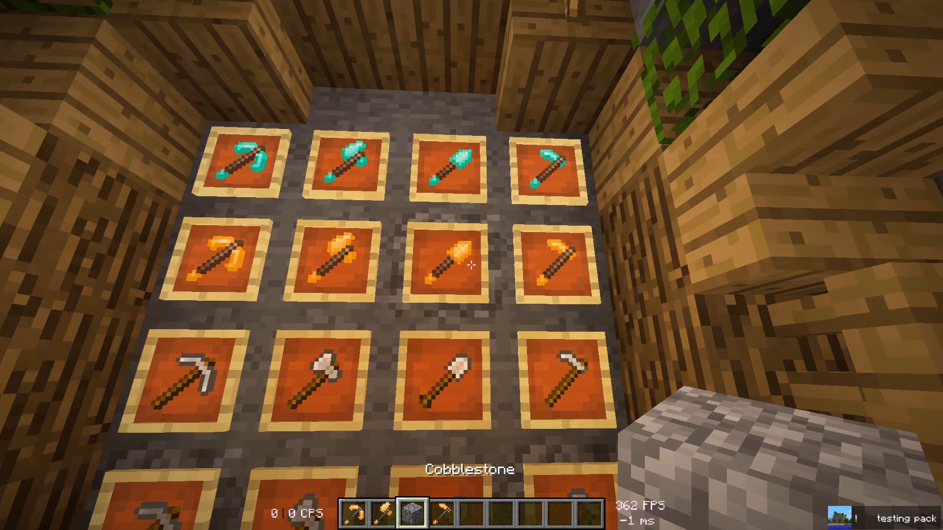
middle_click(471, 266)
middle_click(471, 266)
key("e")
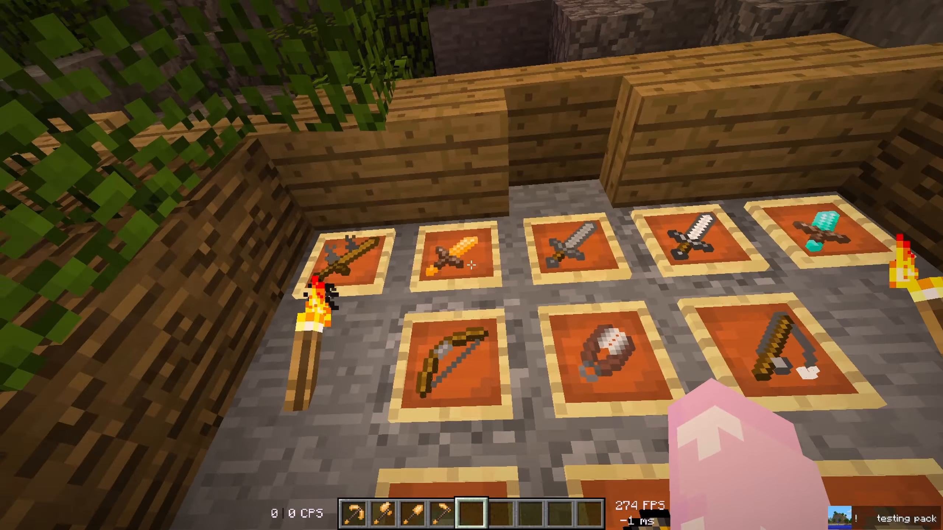
middle_click(472, 265)
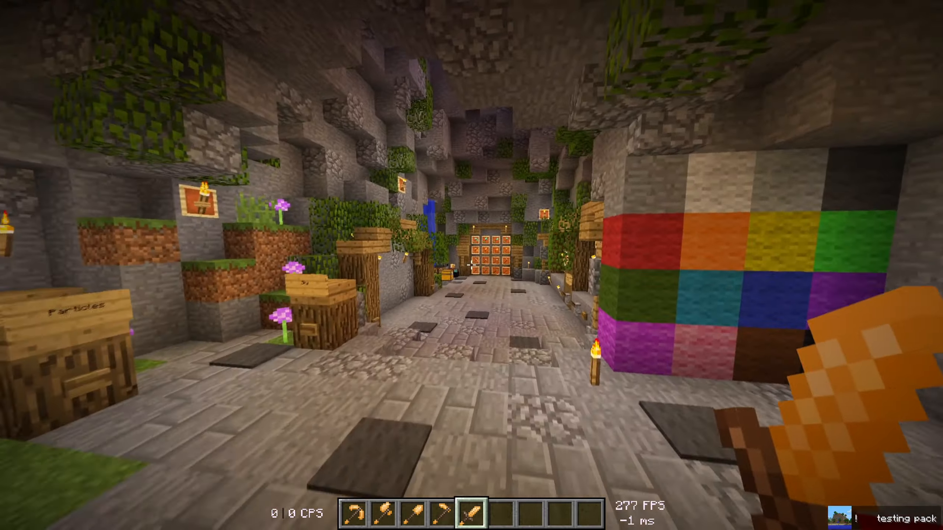
- Inspect the golden sword, shovel and pickaxe textures in hand while walking through the cave, blocking and swinging
right_click(471, 265)
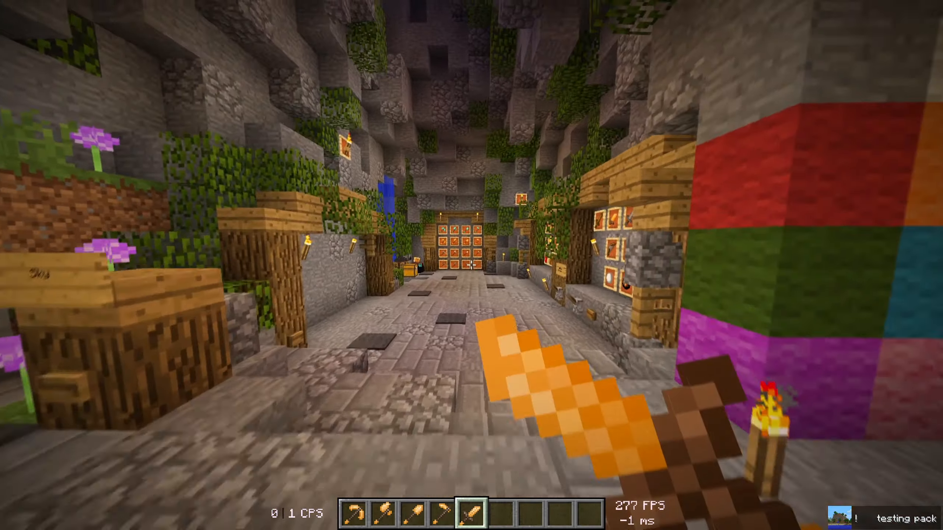
key("w")
right_click(471, 265)
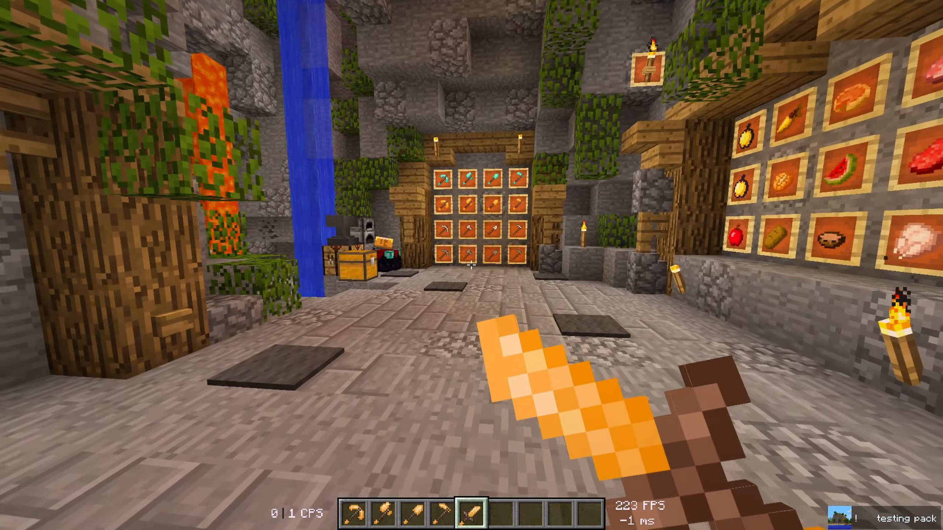
scroll(472, 265, "up", 1)
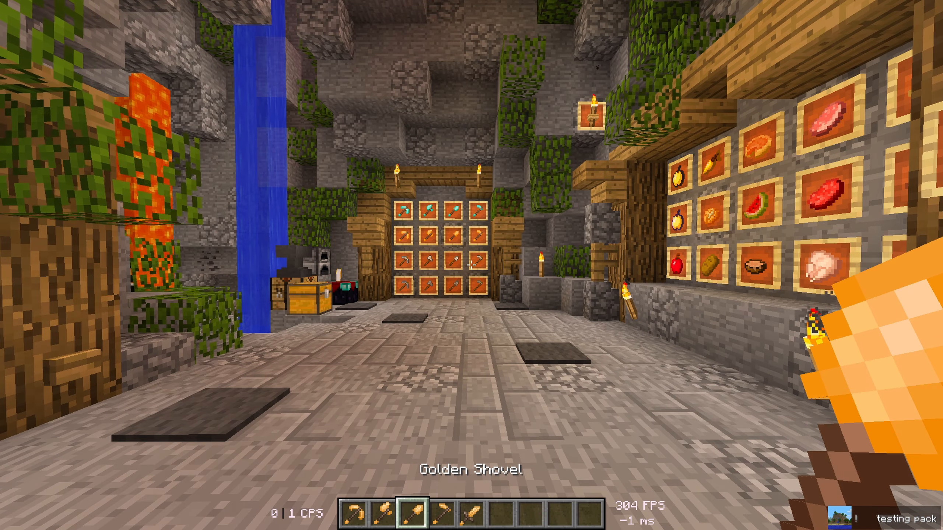
left_click(471, 265)
scroll(471, 266, "up", 1)
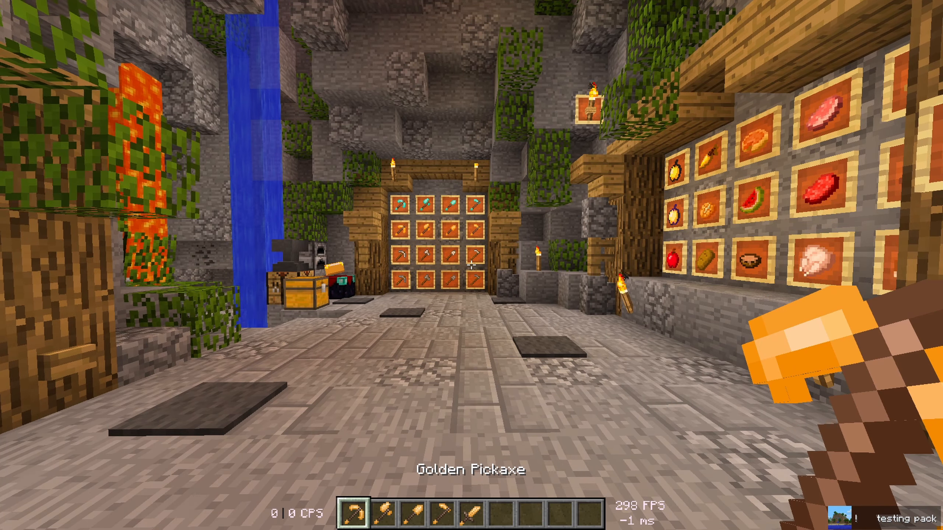
- Examine the golden pickaxe in third-person view and while swinging it in first-person view
key("F5")
key("F5")
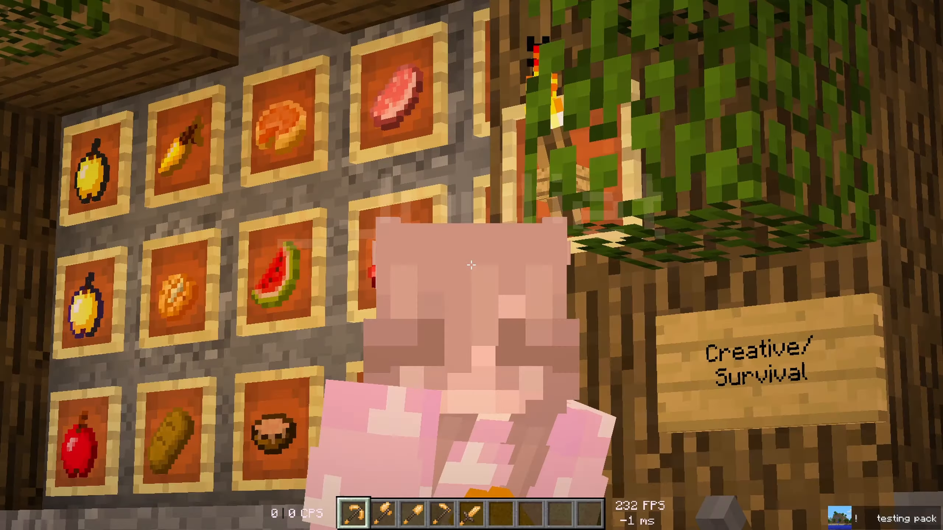
key("c")
left_click(471, 265)
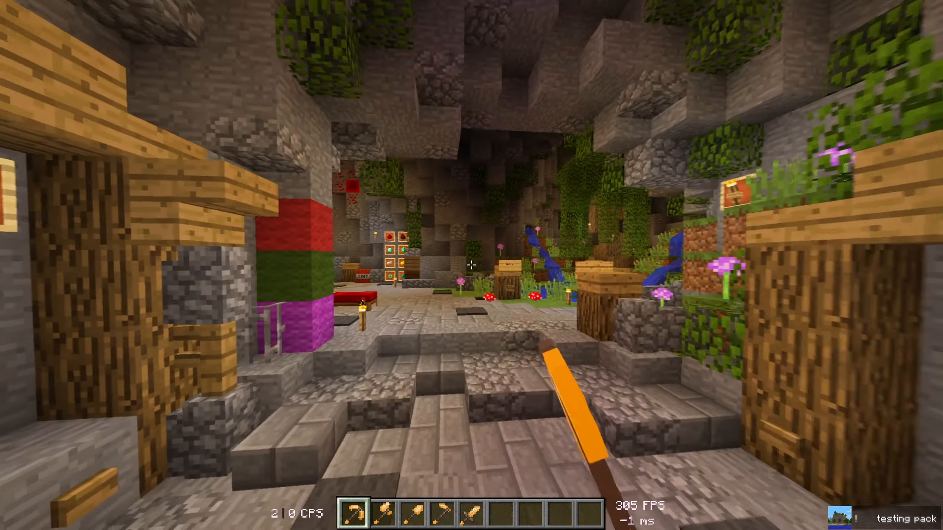
left_click(471, 265)
key("w")
key("w")
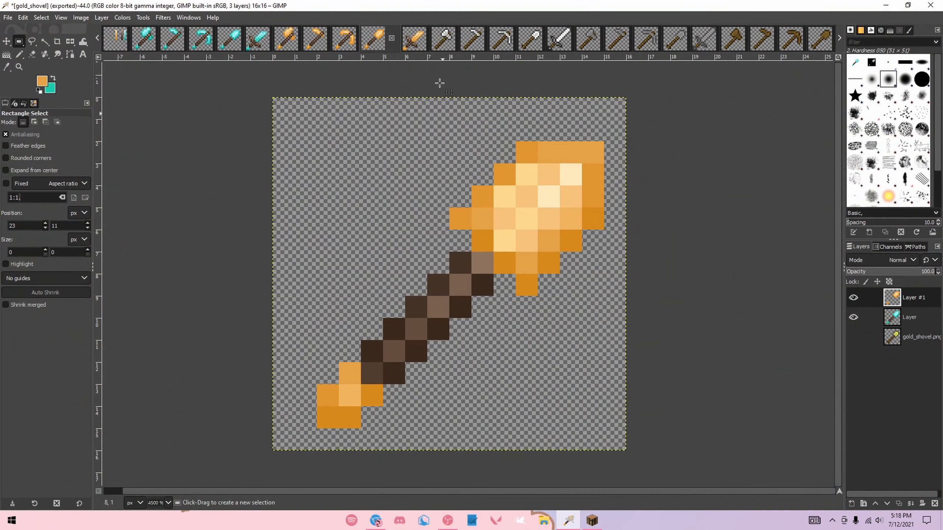
- Switch to the GIMP palette image, lighten its palest cyan to eefcff and pencil it as a new swatch between the gold and brown columns
left_click(125, 38)
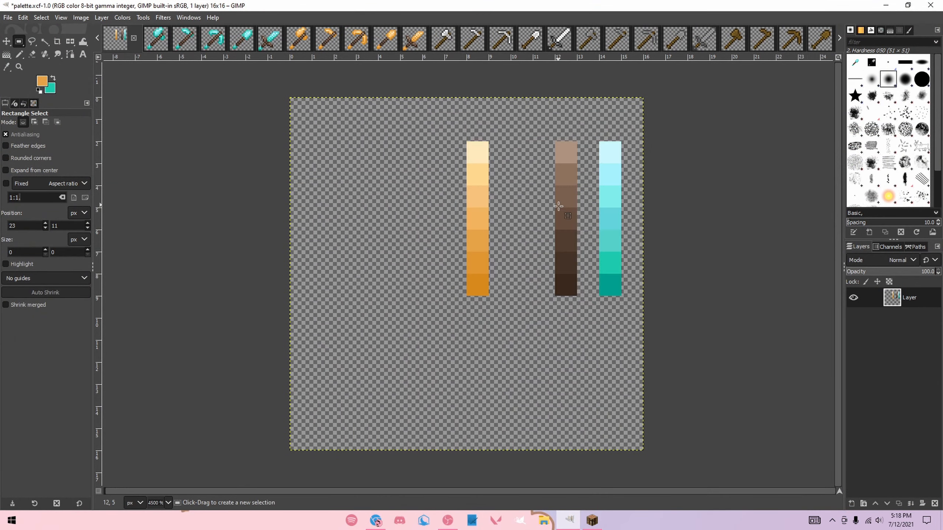
key("n")
left_click(606, 157, "ctrl")
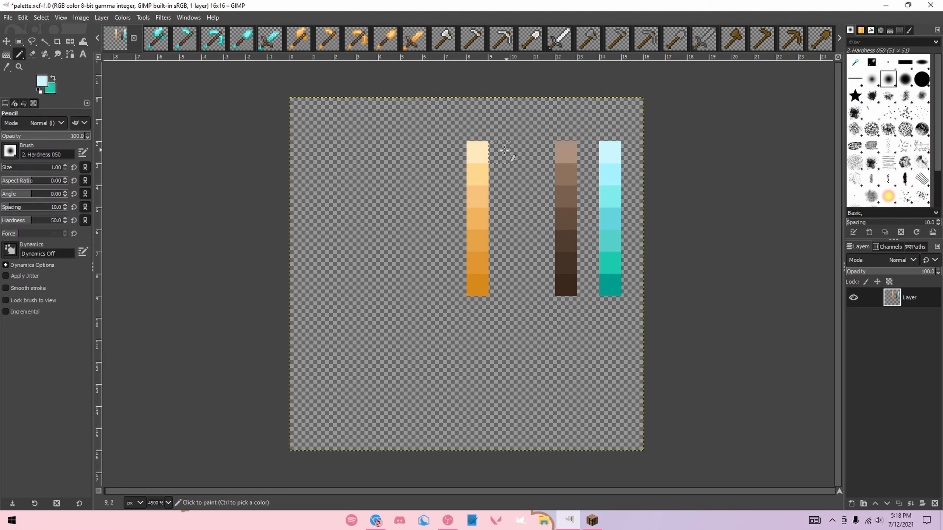
left_click(44, 82)
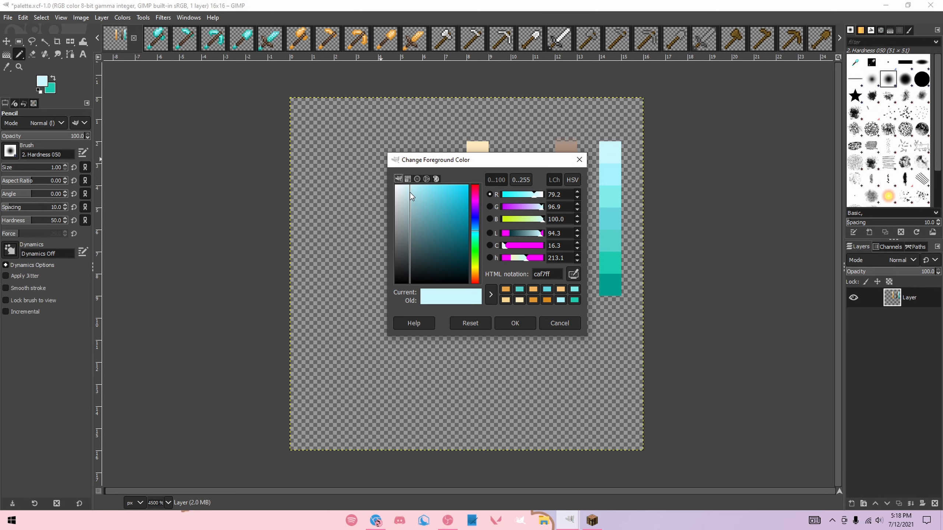
left_click_drag(410, 192, 400, 179)
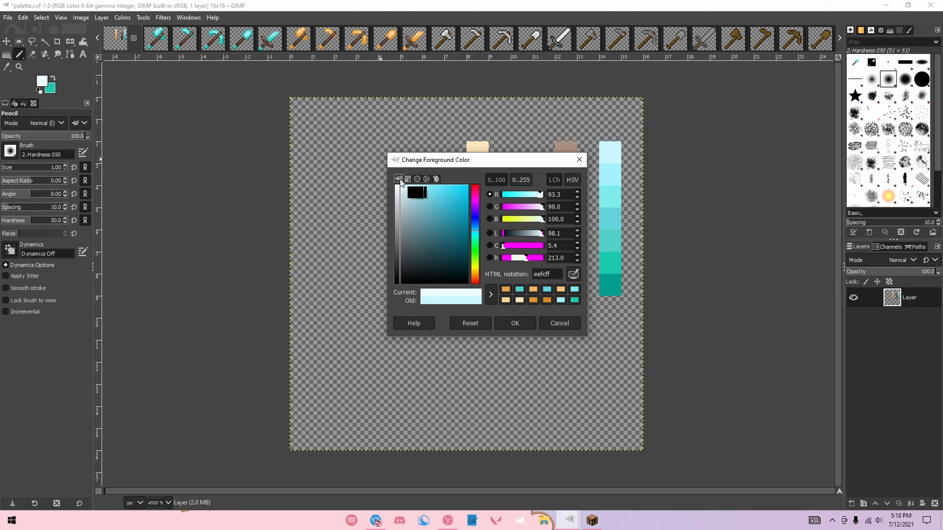
left_click(512, 323)
left_click(521, 152)
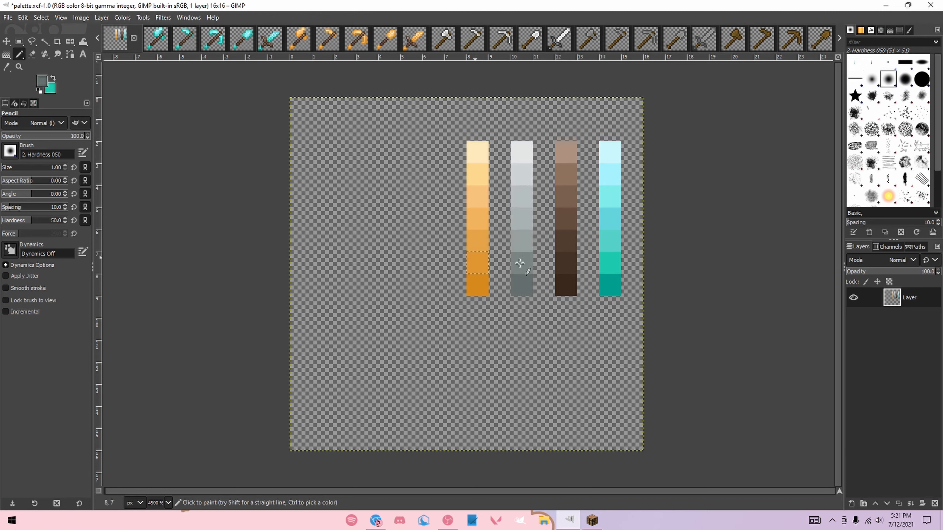
key("r")
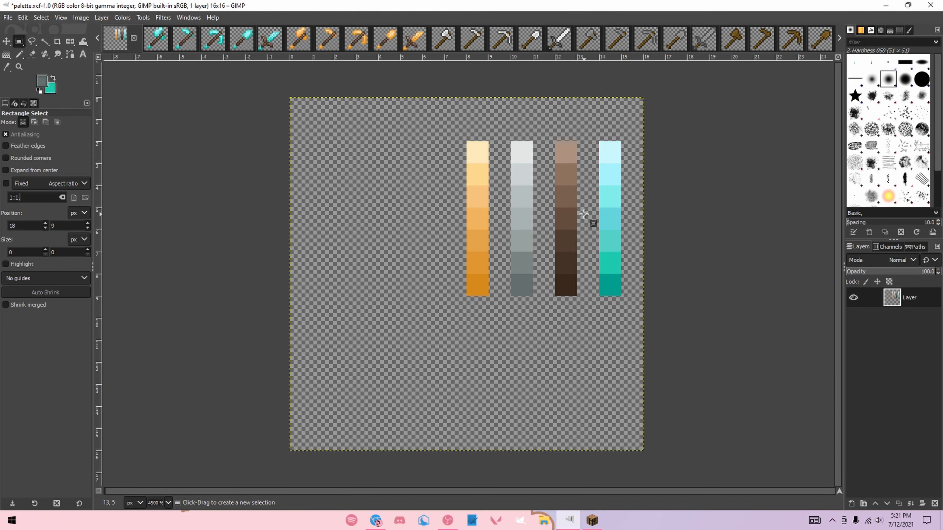
left_click(675, 219)
left_click_drag(585, 127, 620, 253)
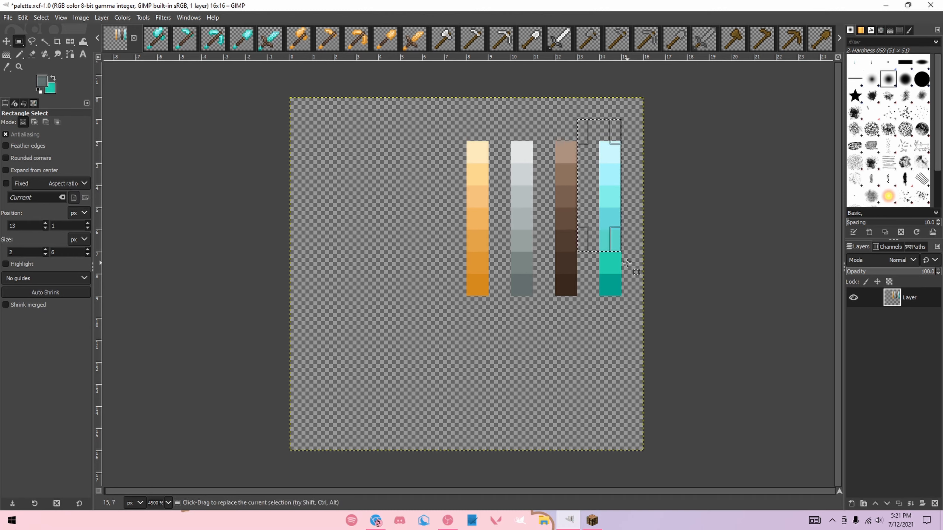
left_click(636, 270)
mouse_move(593, 123)
left_mouse_down()
mouse_move(639, 317)
mouse_move(600, 318)
left_mouse_up()
left_click(578, 340)
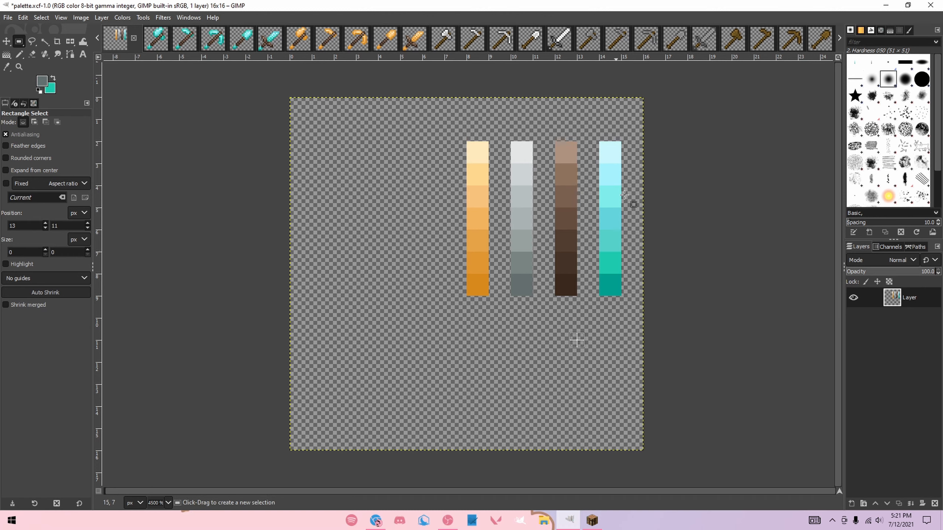
left_click_drag(620, 142, 555, 248)
left_click(525, 158)
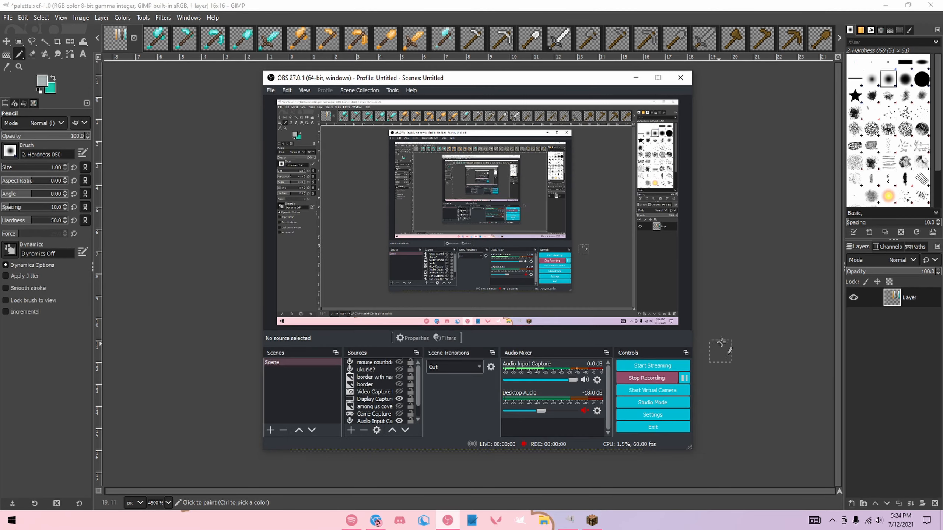
- Return from OBS to GIMP and pencil the iron axe head's pale cyan pixels with the palette's second- and third-lightest greys
left_click(743, 334)
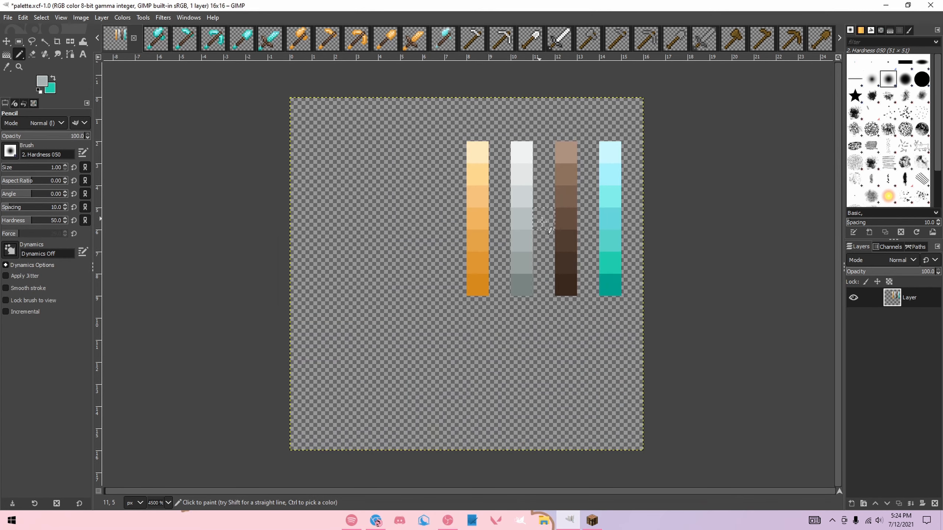
left_click(430, 37)
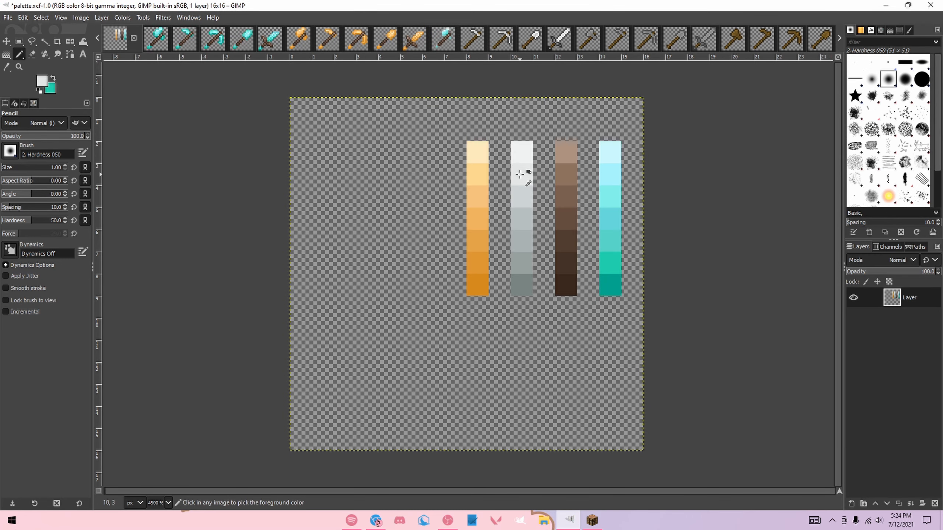
left_click(464, 175)
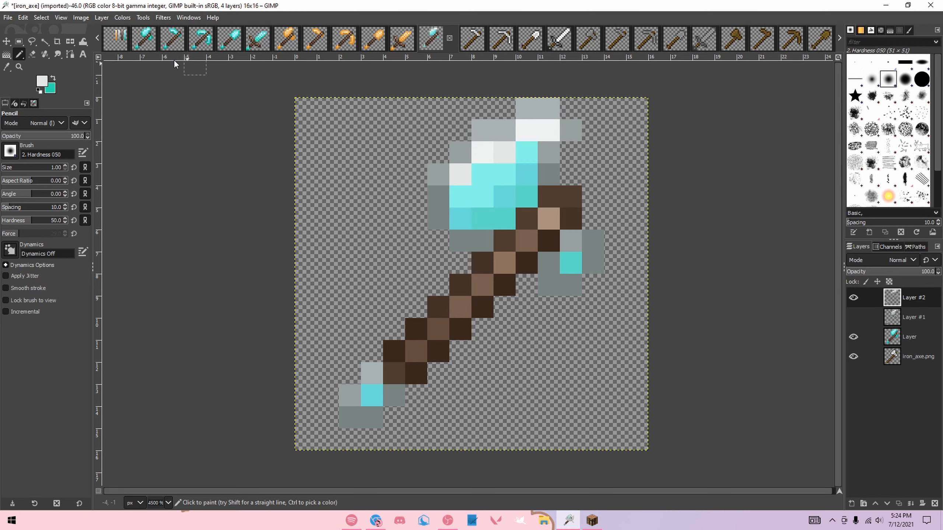
left_click_drag(460, 196, 479, 180)
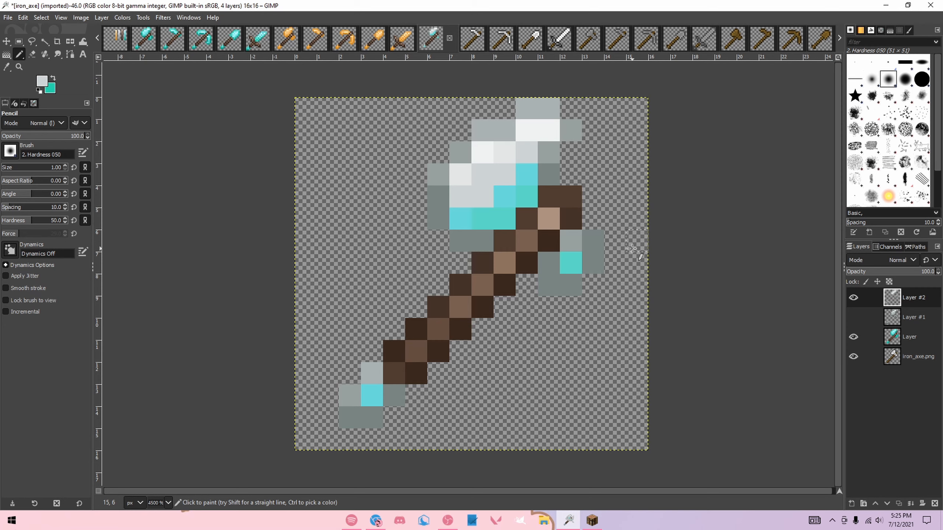
- Replace the medium cyan pixels on the iron axe's head and pommel with the palette's fourth-lightest grey
left_click(507, 195, "ctrl")
left_click(372, 379)
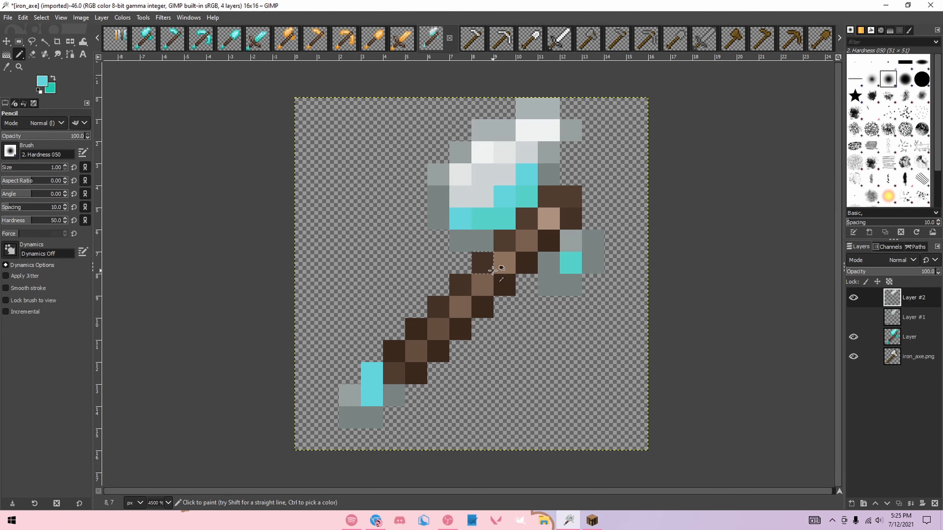
key("alt+1")
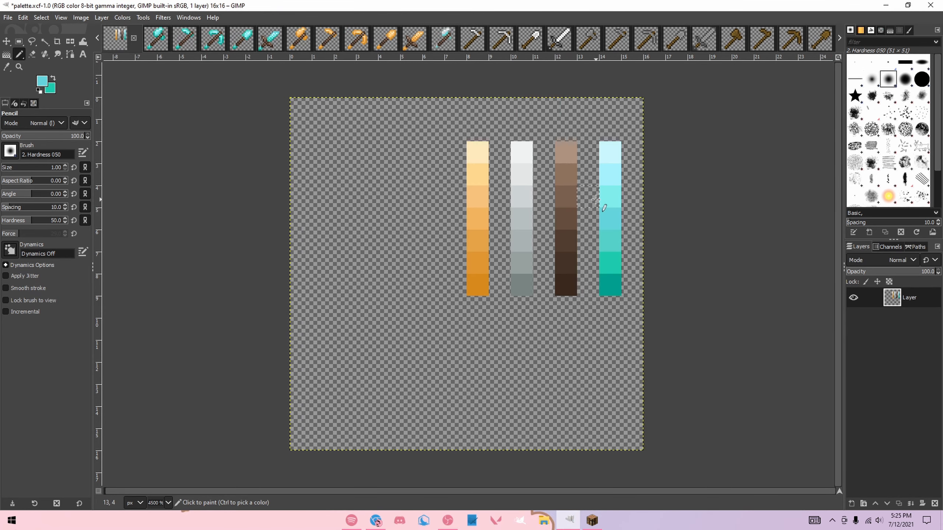
left_click(526, 220, "ctrl")
key("ctrl+Tab")
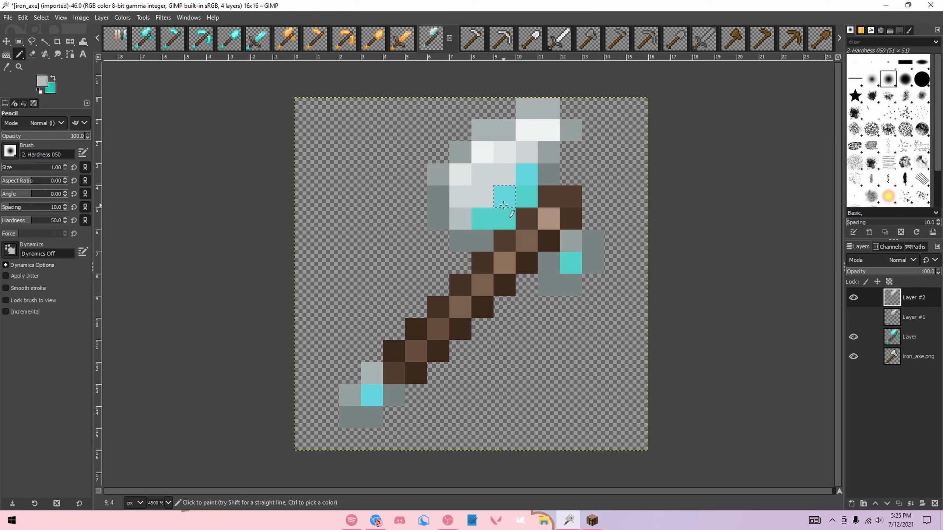
- Replace the remaining light teal pixels of the iron axe with the palette's fifth-lightest grey
left_click(498, 220, "ctrl")
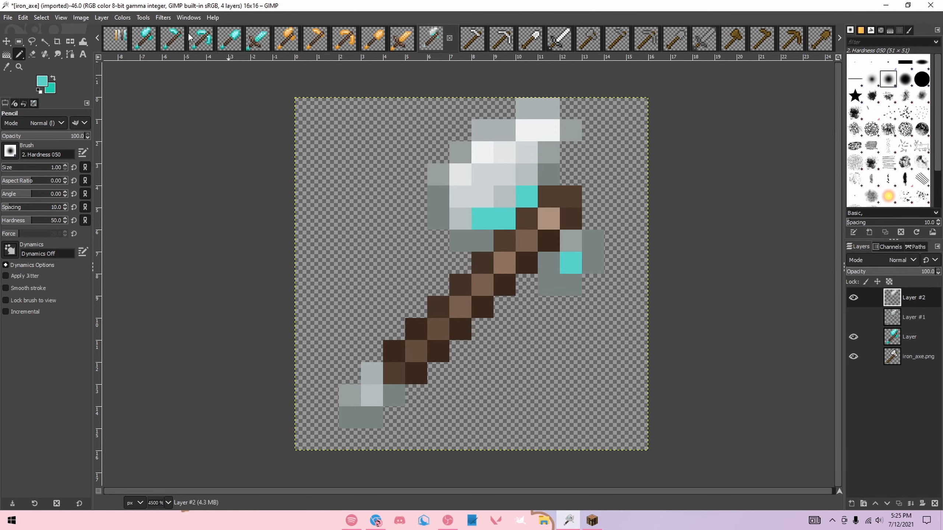
key("ctrl+Tab")
left_click(525, 197, "ctrl")
key("ctrl+Tab")
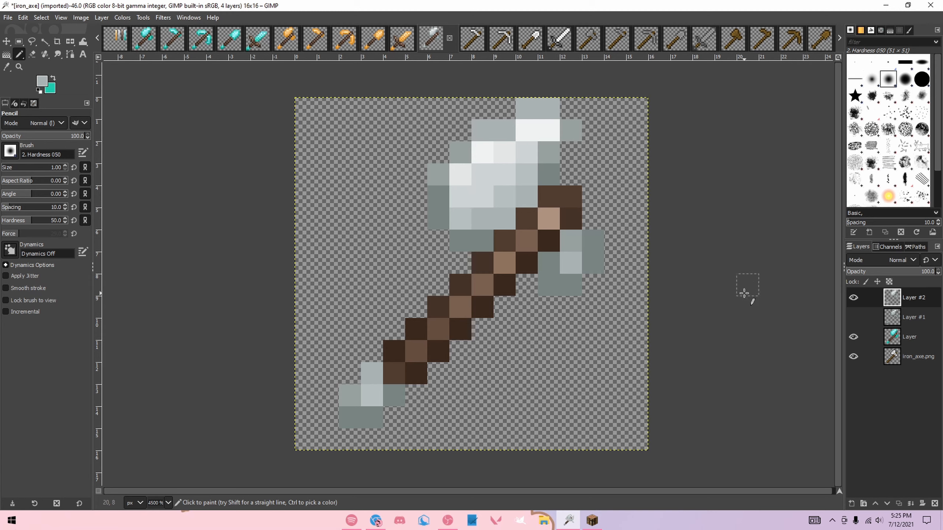
- Compare the iron axe's two grey versions by toggling the visibility of Layer #2
left_click(853, 297)
left_click(854, 298)
left_click(853, 298)
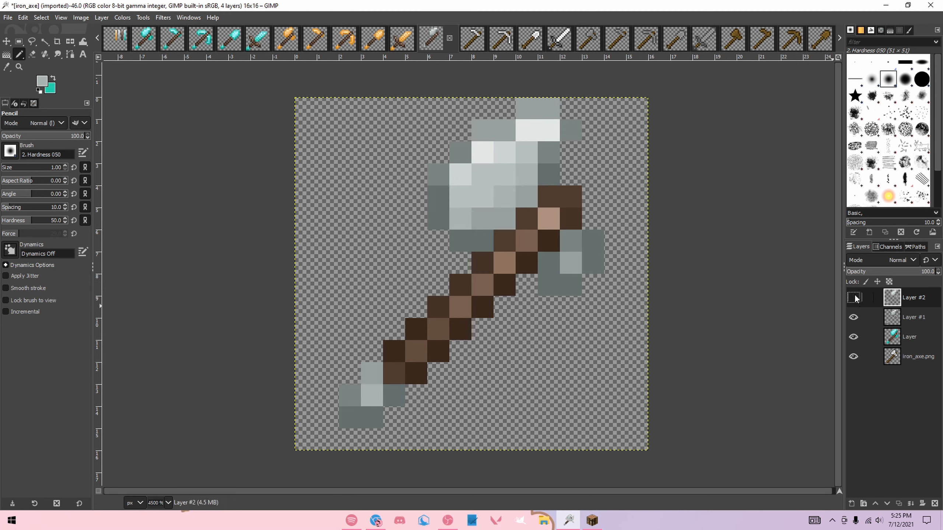
left_click(854, 297)
left_click(853, 298)
left_click(854, 298)
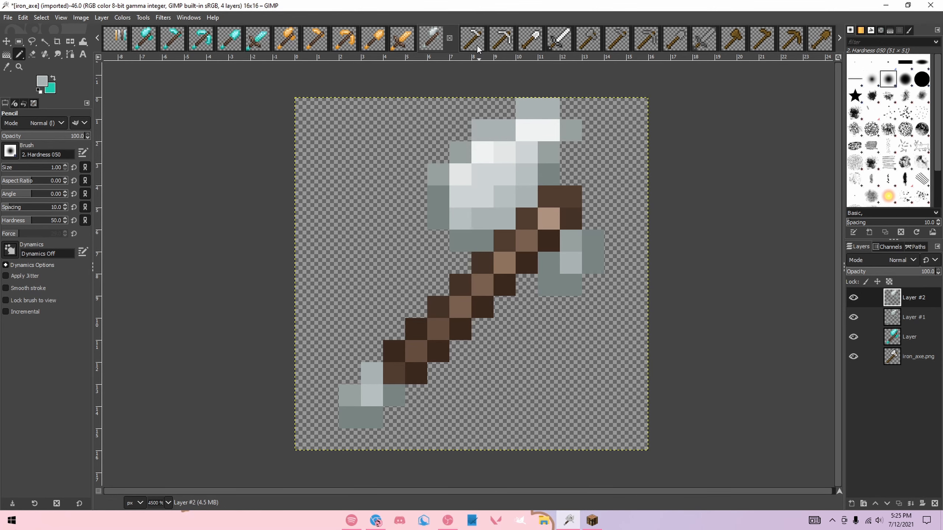
- Copy the diamond hoe artwork onto a new layer of the iron_hoe image, anchor it and add an empty layer above
left_click(162, 44)
left_click(478, 43)
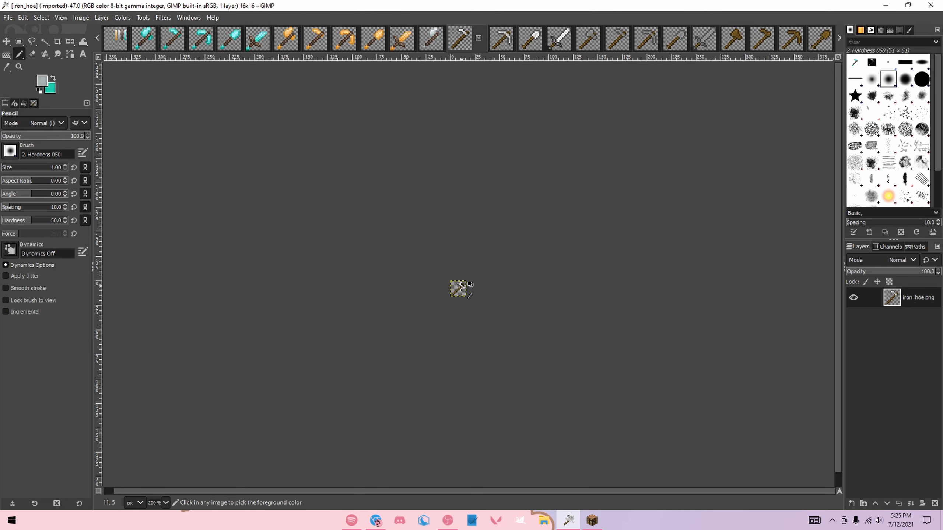
scroll(501, 259, "up", 2)
scroll(573, 306, "down", 1)
left_click(851, 504, "shift")
key("ctrl+v")
key("r")
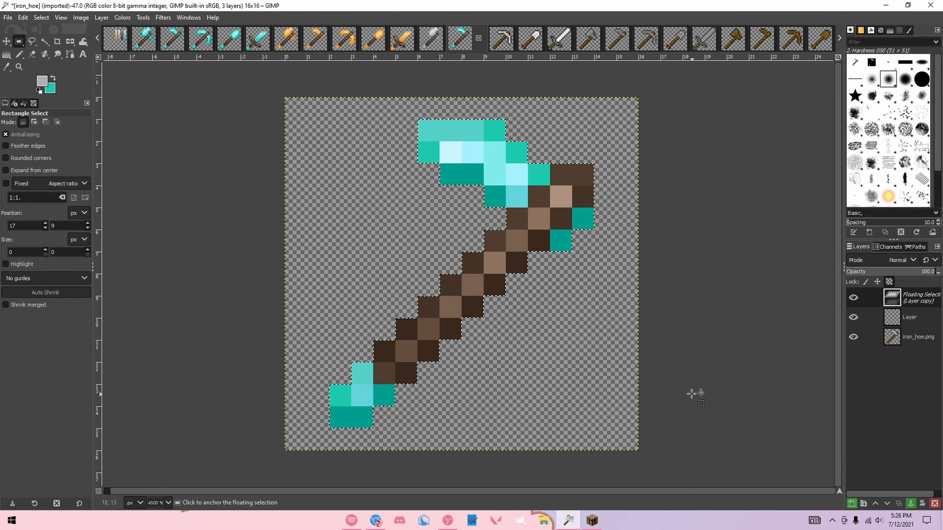
left_click(693, 393)
left_click(852, 504)
left_click(864, 493)
- Pencil the iron hoe's darkest teal pixels with the palette's darkest grey
key("alt+1")
key("n")
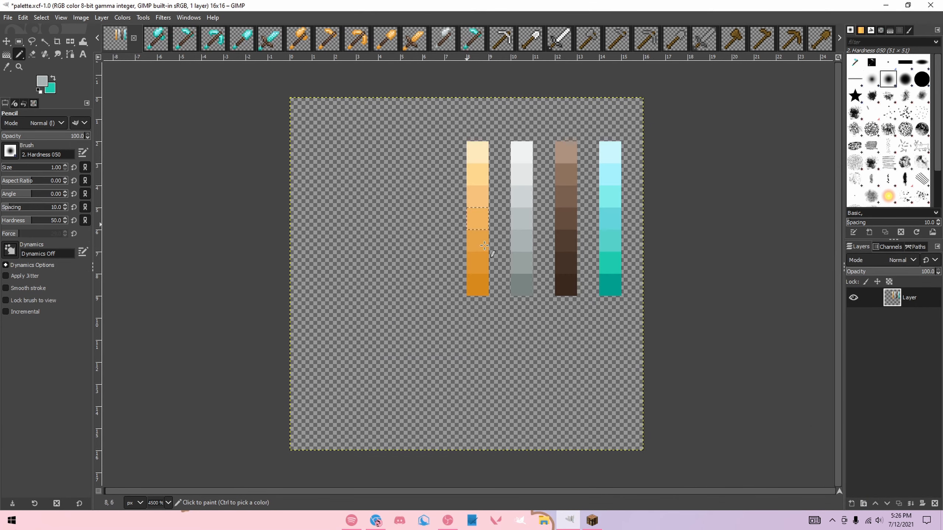
left_click(473, 46)
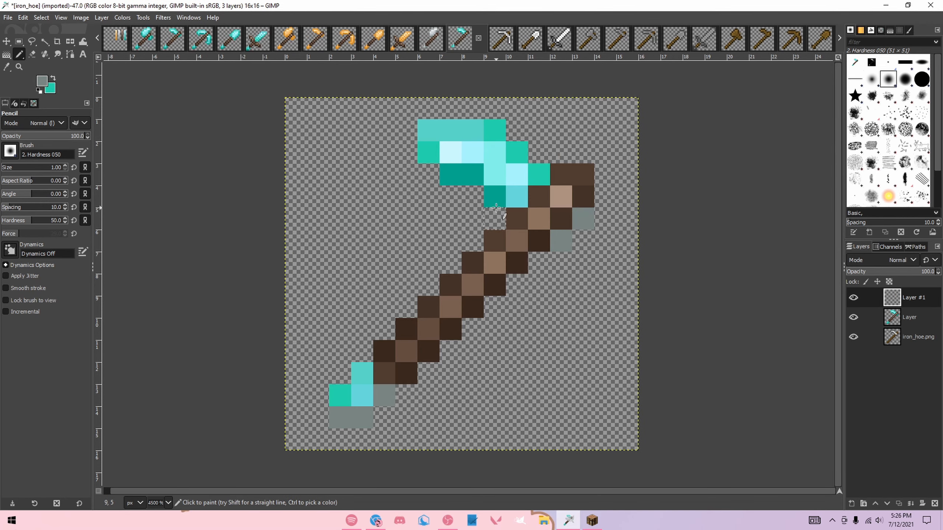
- Replace the bright teal pixels on the iron hoe's head and pommel with the palette's second-darkest grey
left_click(120, 44)
left_click(527, 258, "ctrl")
left_click(467, 45)
left_click(435, 149)
left_click(496, 131)
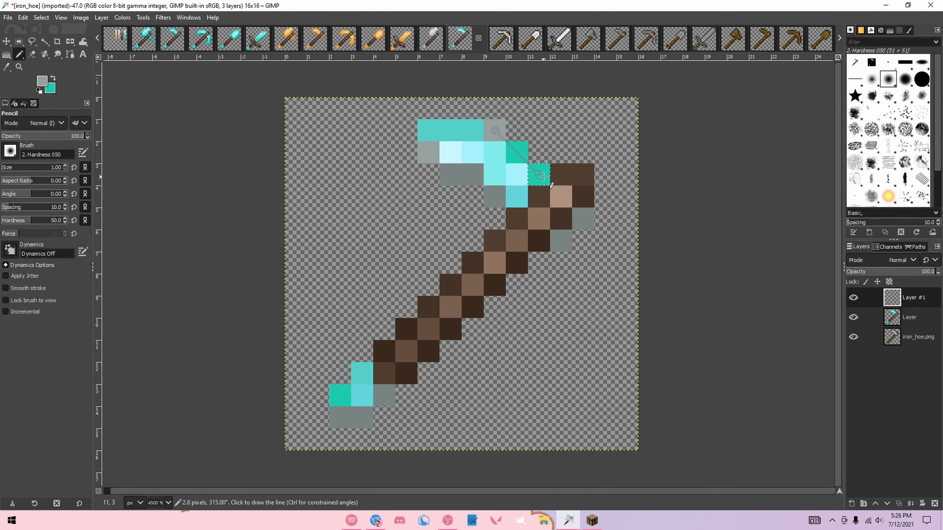
left_click(538, 174, "shift")
left_click(342, 398)
- Repaint the light teal upper edge and pommel pixel of the iron hoe with the fifth-lightest grey
left_click(118, 43)
left_click(524, 236, "ctrl")
left_click(467, 46)
left_click(429, 130)
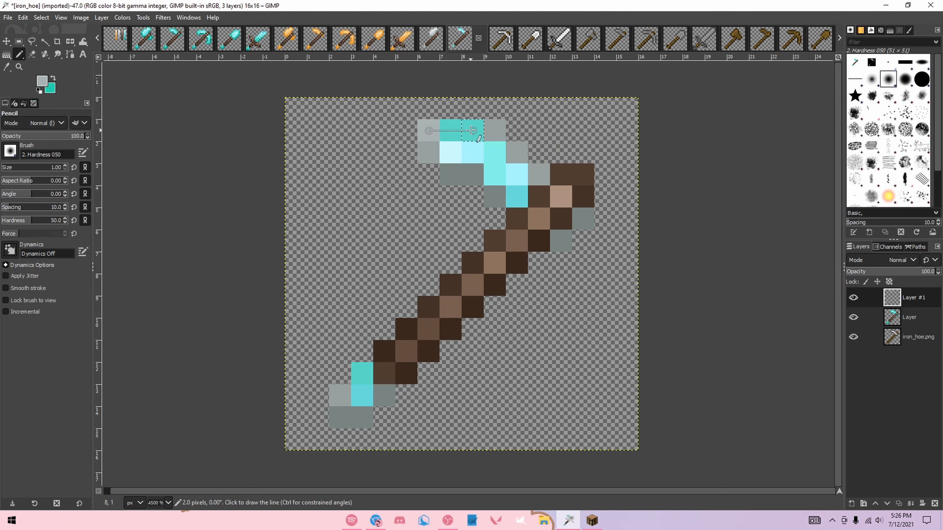
left_click(473, 130, "shift")
left_click(363, 374)
- Recolour the iron hoe's palest cyan highlights with the palette's lightest and second-lightest greys
left_click(118, 43)
left_click(524, 150, "ctrl")
left_click(466, 45)
left_click(451, 159)
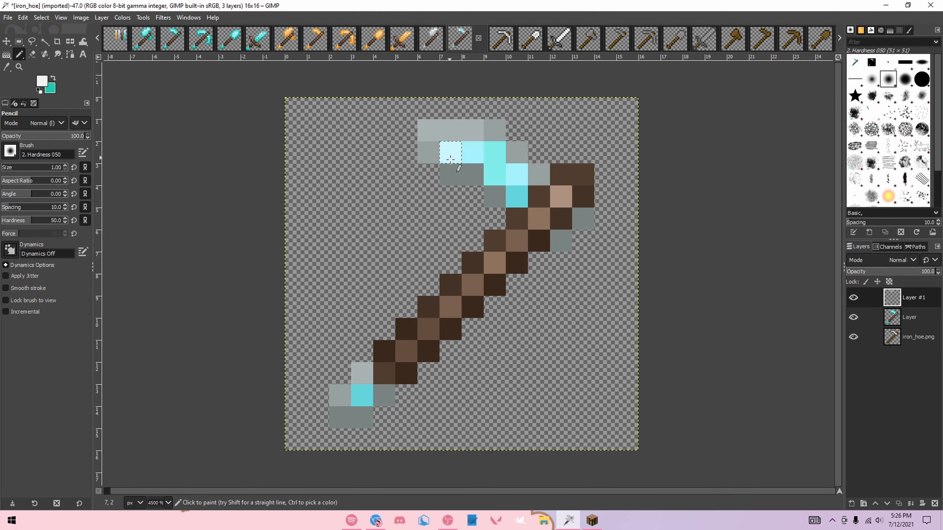
left_click(118, 43)
left_click(531, 154, "ctrl")
left_click(467, 45)
left_click(472, 157)
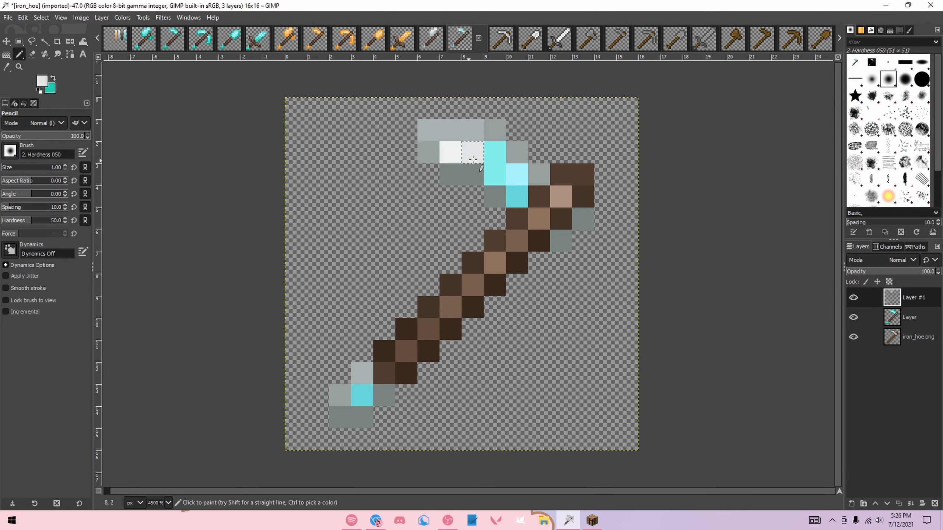
left_click(517, 175)
- Replace the two bright cyan pixels in the middle of the iron hoe's head with the third-lightest grey
left_click(118, 43)
left_click(523, 171, "ctrl")
left_click(466, 46)
left_click(494, 152)
left_click(495, 174, "shift")
- Repaint the iron hoe's remaining medium cyan pixels on the head and pommel with the fourth-lightest grey
left_click(517, 196, "ctrl")
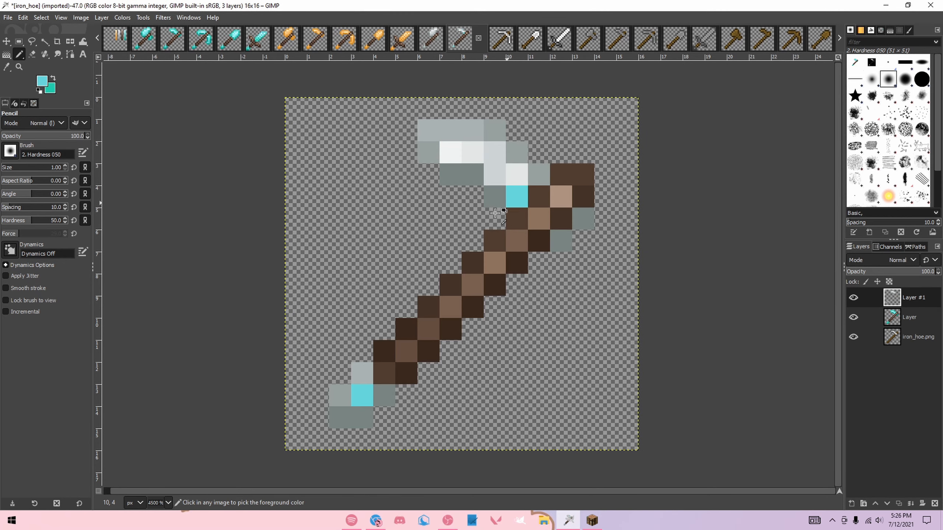
left_click(362, 373)
key("ctrl+z")
left_click(119, 43)
left_click(522, 238, "ctrl")
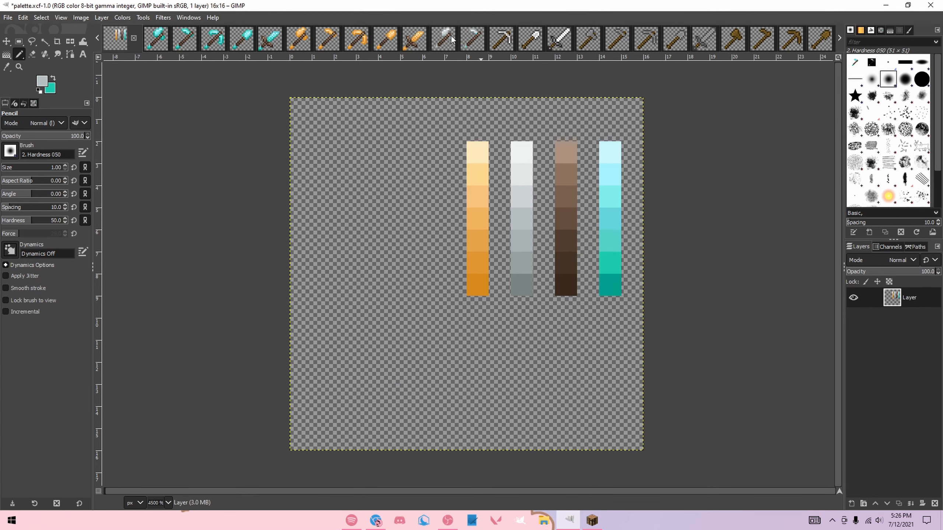
left_click(461, 39)
- Copy the diamond pickaxe artwork onto a new layer of the iron_pickaxe image and anchor it
key("ctrl+c")
left_click(200, 38)
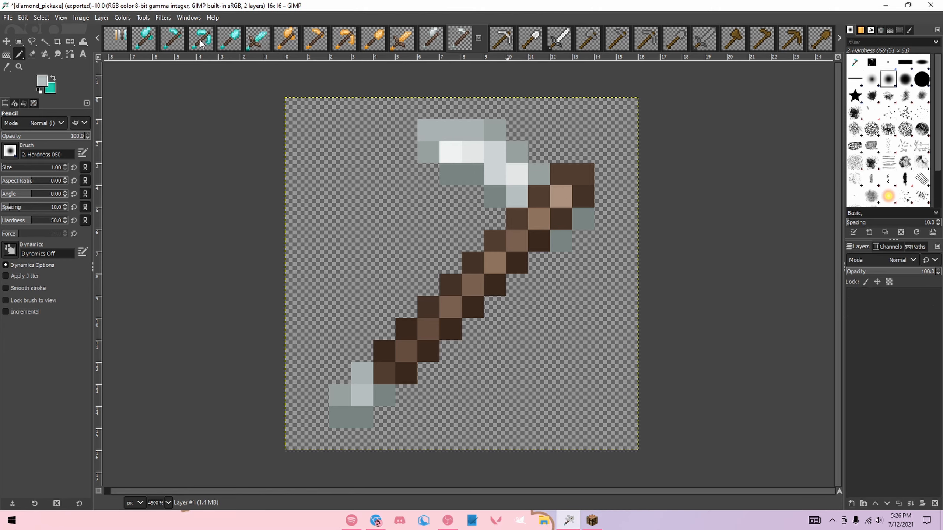
left_click(501, 38)
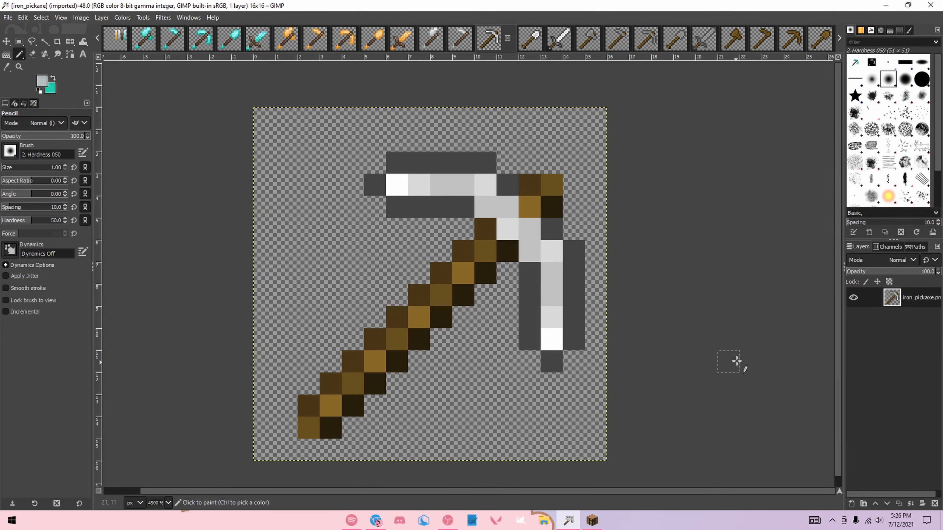
left_click(852, 503)
key("Return")
key("ctrl+v")
key("r")
key("ctrl+h")
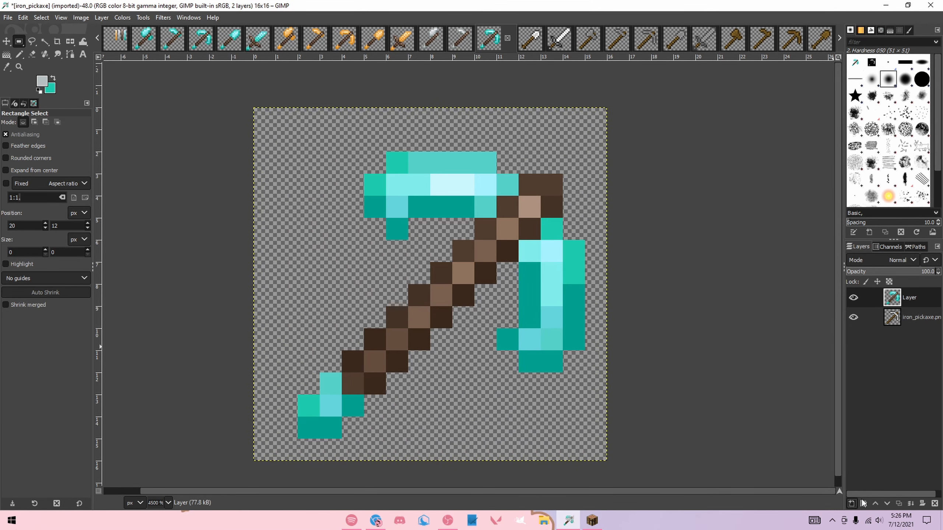
- On another new layer, pencil the iron pickaxe's darkest teal pixels with the palette's darkest grey
key("alt+1")
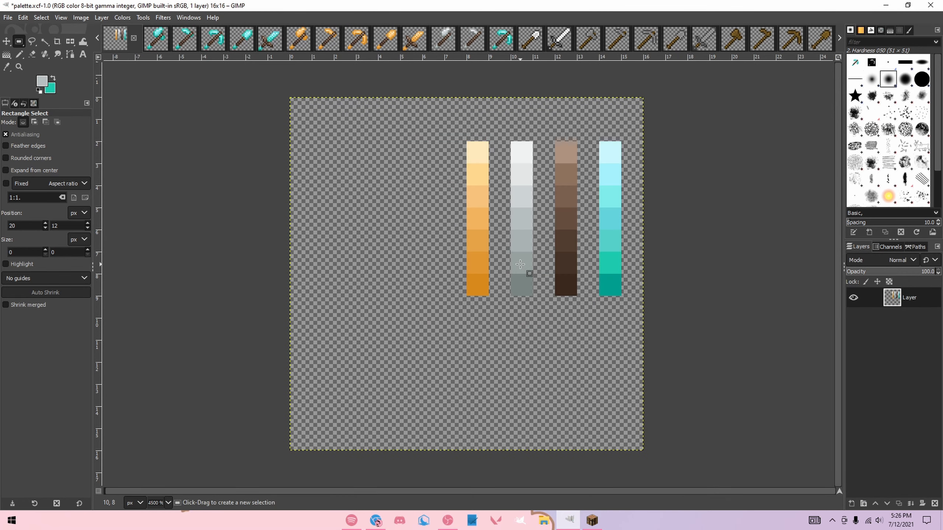
key("n")
left_click(523, 289, "ctrl")
left_click(501, 38)
left_click(397, 229)
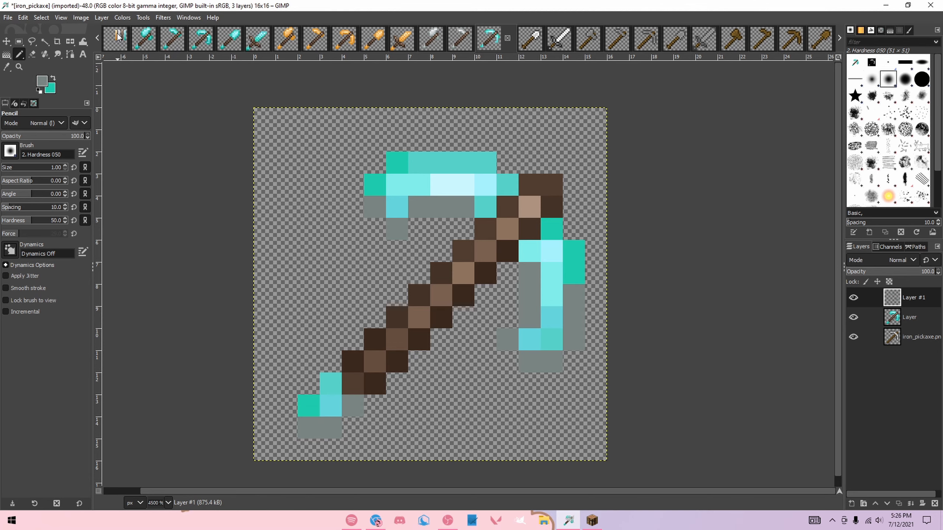
- Replace the iron pickaxe's bright teal edge and pommel pixels with the palette's second-darkest grey
key("alt+1")
left_click(520, 263, "ctrl")
left_click(501, 38)
left_click_drag(375, 186, 376, 205)
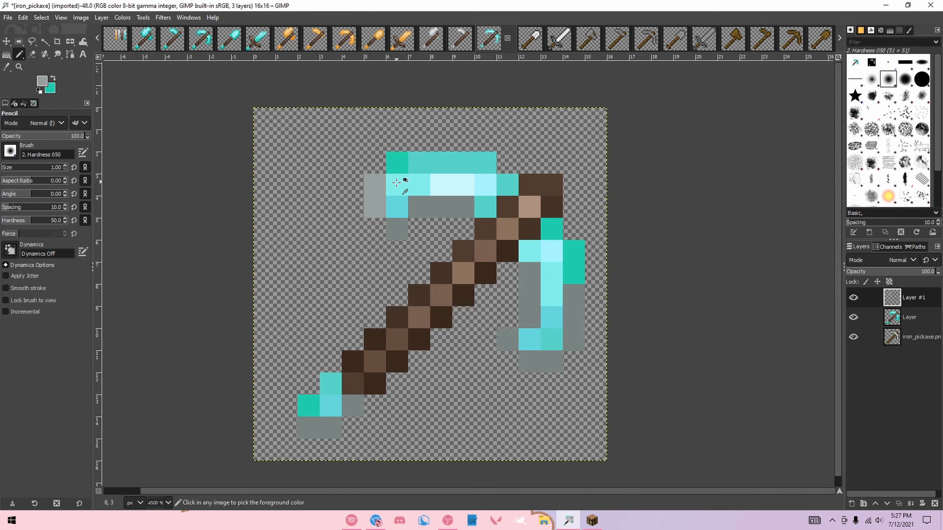
key("ctrl+z")
left_click(378, 189)
left_click(397, 163)
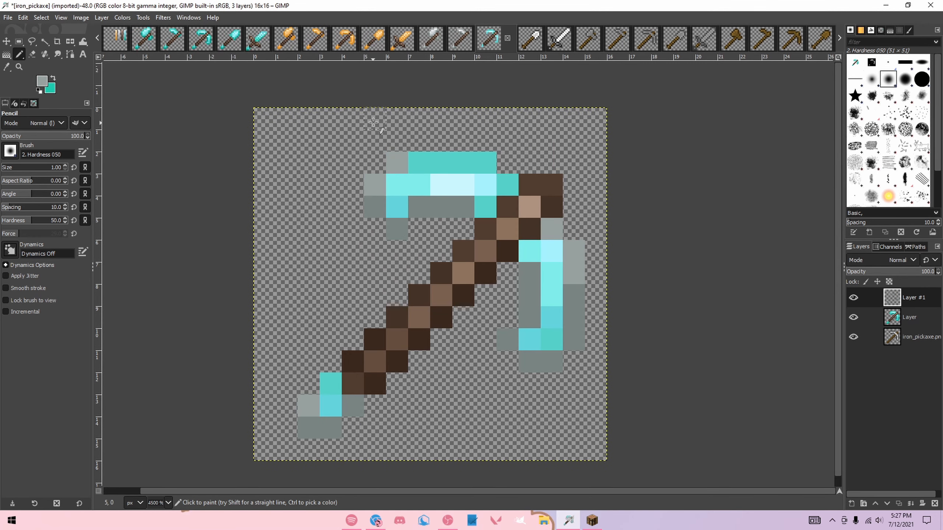
- Repaint the iron pickaxe's light teal upper edge with the fifth-lightest grey and its palest cyan highlight with the lightest grey
key("alt+1")
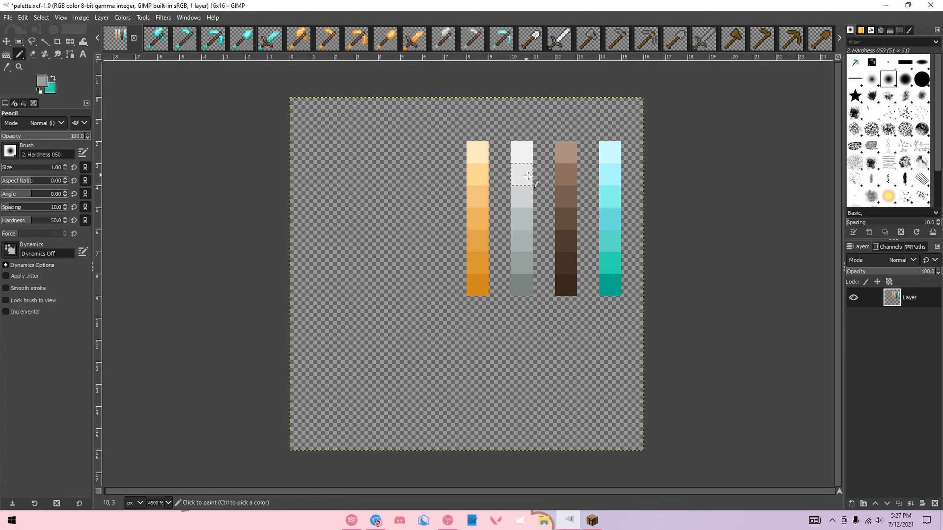
left_click(509, 37)
key("alt+1")
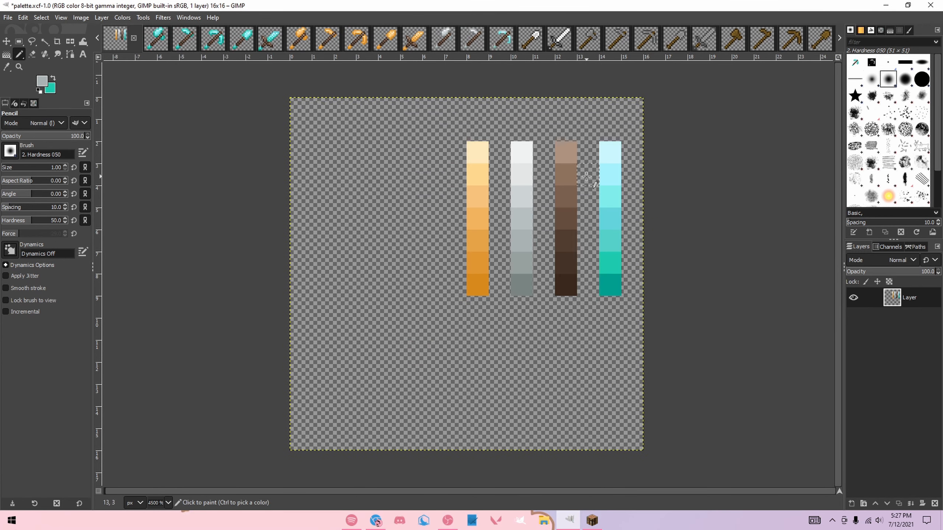
left_click(500, 40)
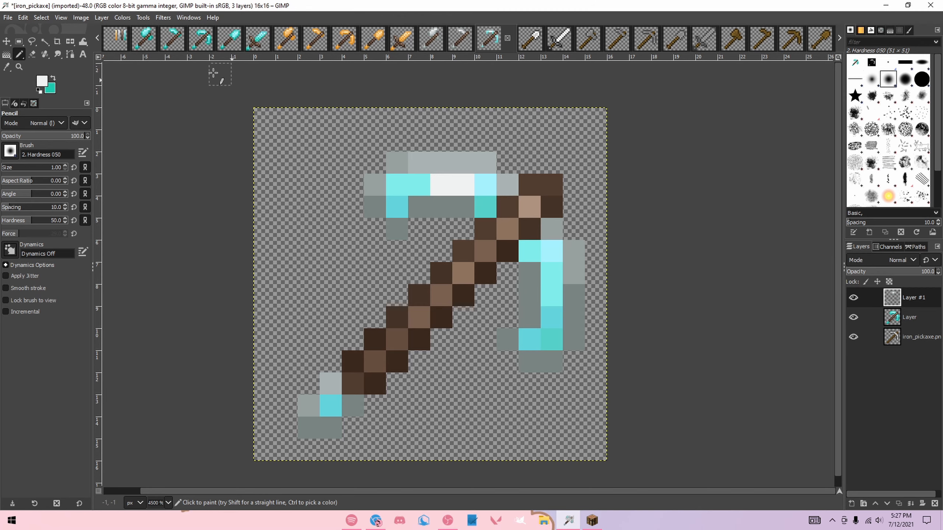
- Recolour the iron pickaxe's pale and bright cyan pixels with the palette's second- and third-lightest greys
left_click(118, 38)
left_click(490, 38)
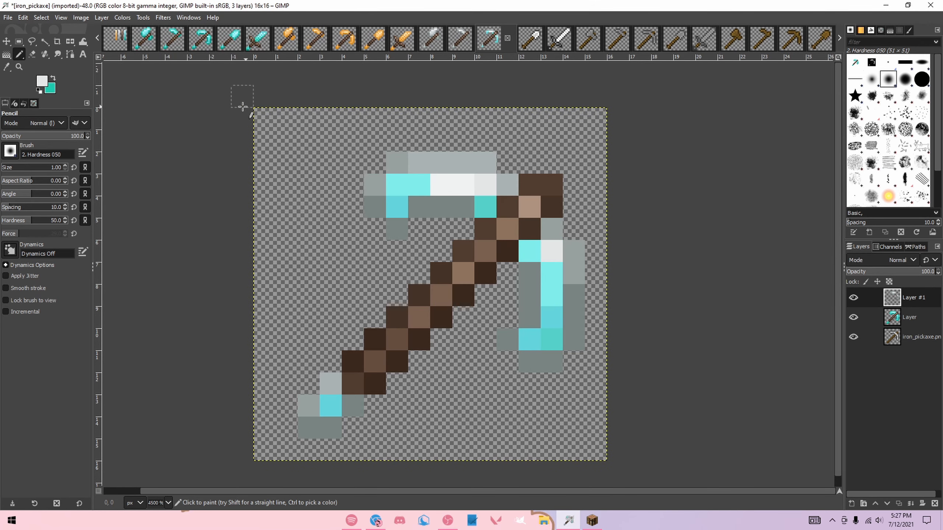
left_click(417, 193, "ctrl")
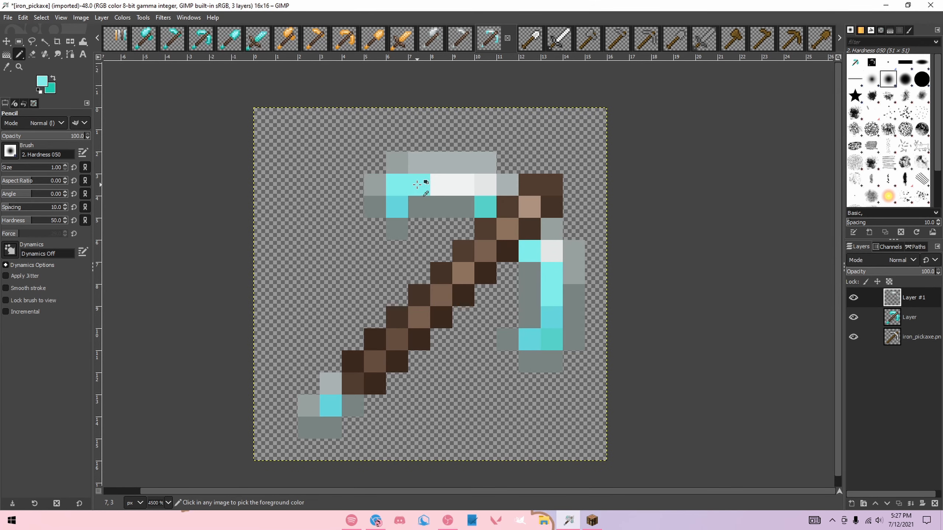
key("alt+1")
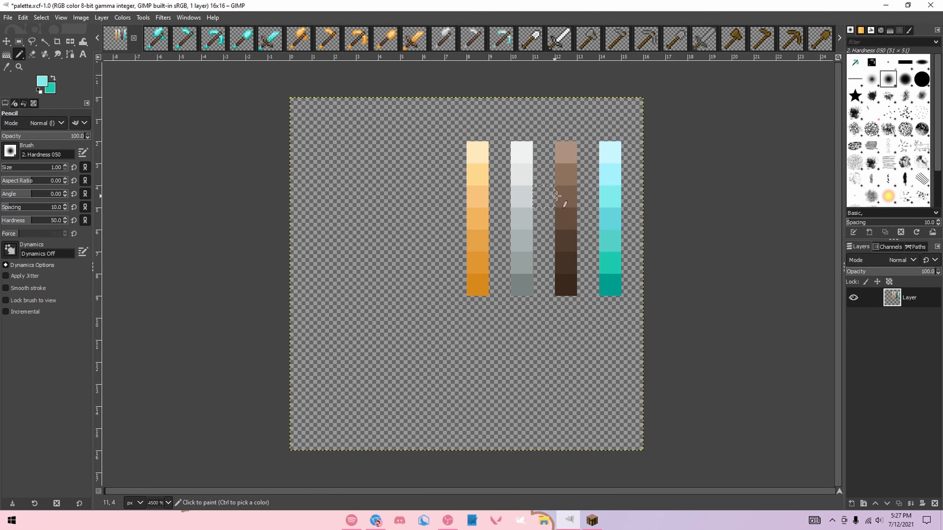
left_click(525, 194, "ctrl")
left_click(501, 38)
- Replace the two remaining light teal pixels on the iron pickaxe's head with the fifth-lightest grey
left_click(486, 209, "ctrl")
left_click(397, 228)
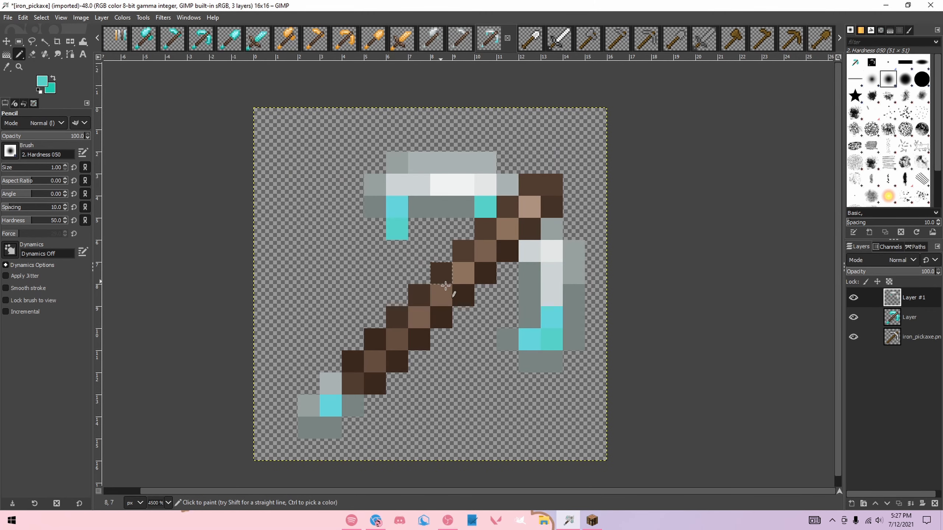
key("ctrl+z")
left_click(573, 341)
key("ctrl+z")
left_click(116, 39)
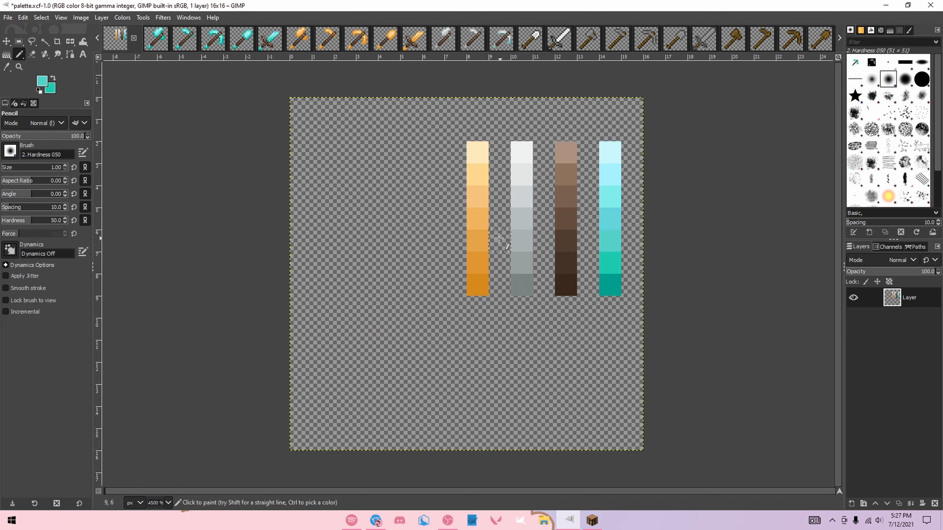
left_click(520, 242, "ctrl")
left_click(501, 38)
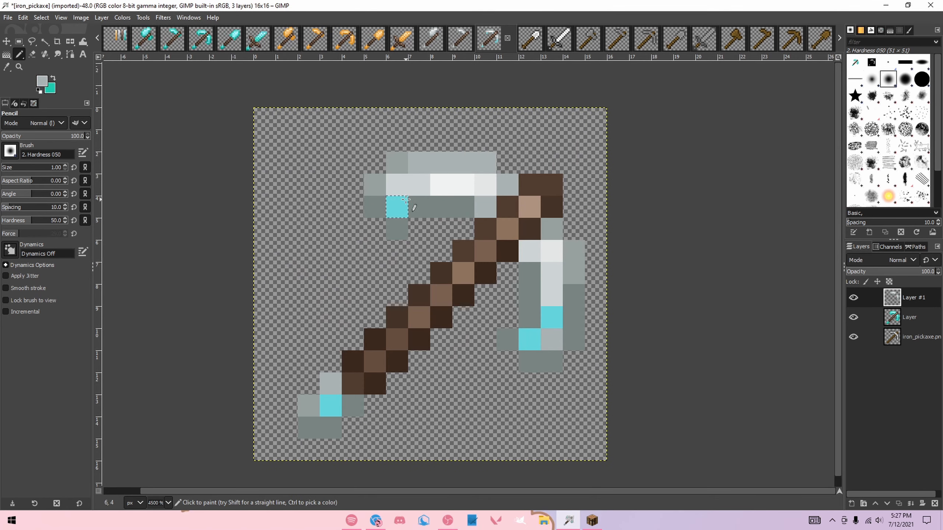
- Sample the palette's fourth-lightest grey for the iron pickaxe's remaining medium cyan pixels
left_click(116, 38)
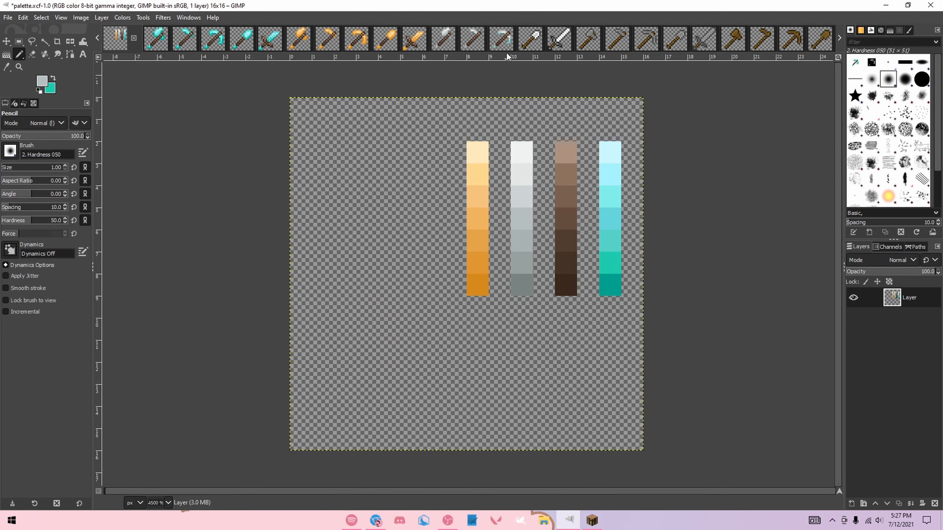
- Open the iron_shovel image at a workable magnification and add a new layer above the original artwork
left_click(502, 41)
left_click(530, 40)
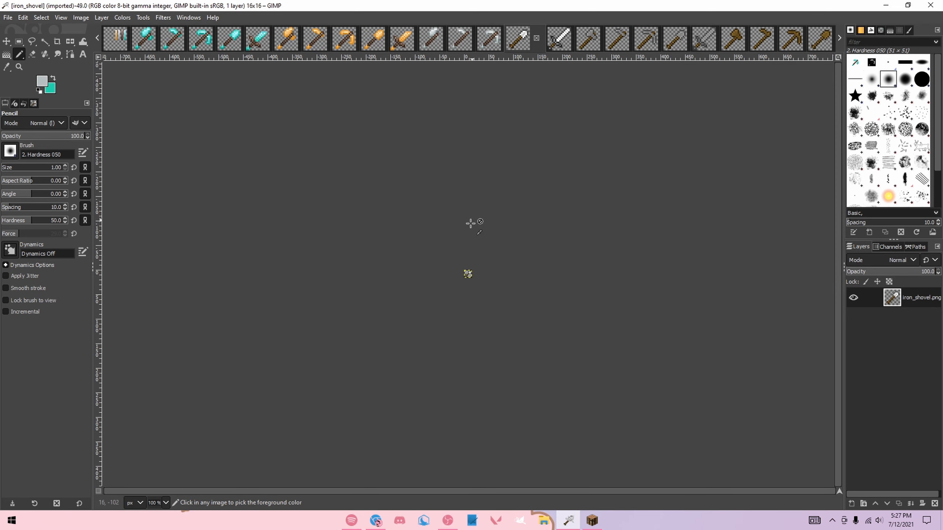
scroll(474, 288, "up", 12)
scroll(479, 292, "down", 2)
scroll(481, 290, "up", 1)
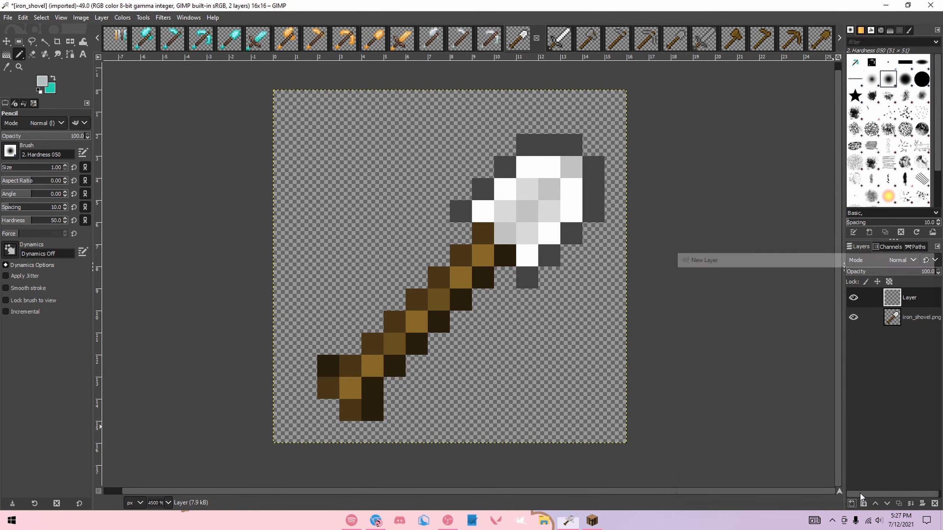
- Paste the diamond shovel artwork onto the new iron_shovel layer, leaving the original layer hidden and an empty layer on top
left_click(230, 41)
left_click(535, 40)
key("ctrl+v")
key("r")
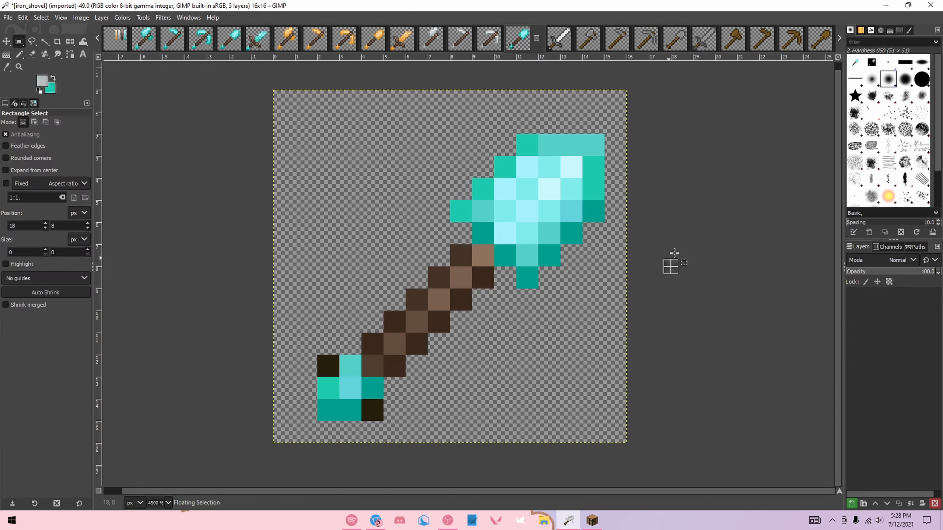
left_click(851, 503)
key("Return")
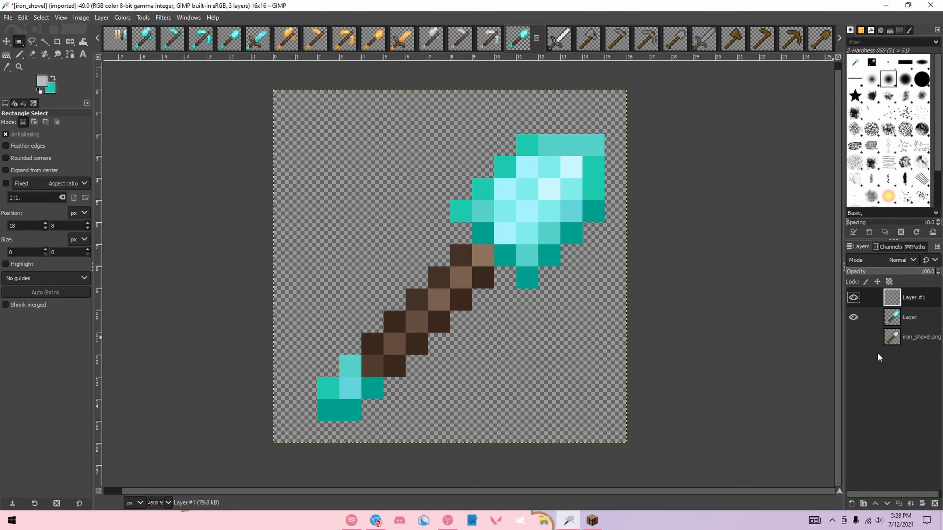
- Pencil the shovel's darkest teal outline pixels with the palette's darkest grey and the bright teal ones with the second-darkest grey
left_click(115, 38)
key("n")
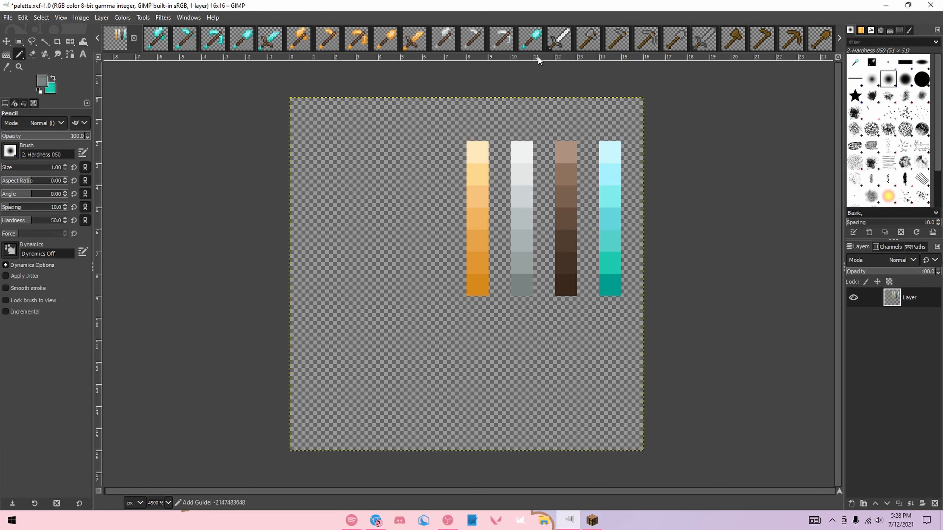
left_click(530, 39)
left_click(116, 38)
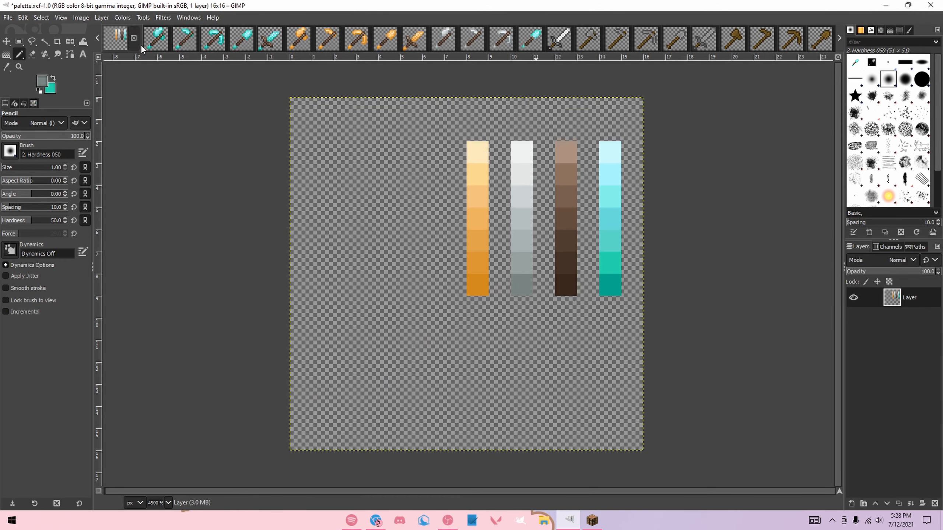
left_click(523, 236, "ctrl")
left_click(530, 38)
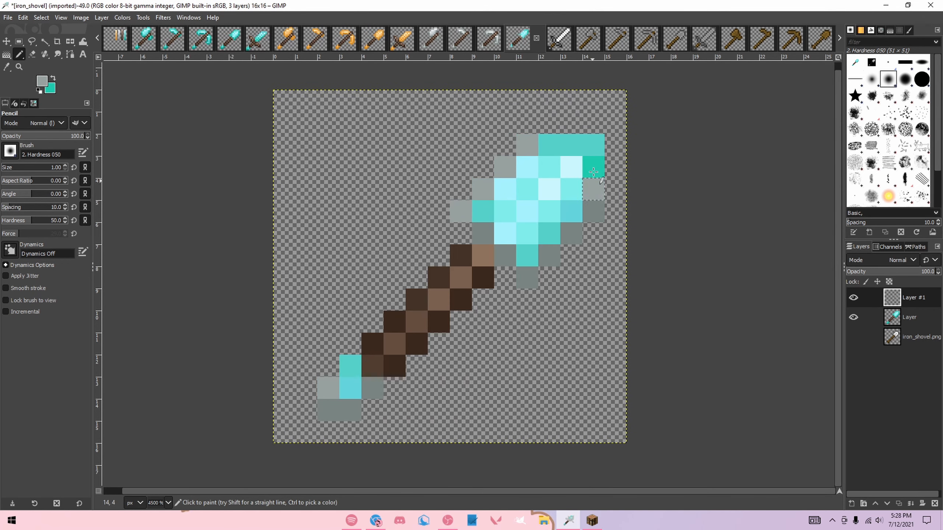
- Recolor the shovel head's top edge and the upper pixel of the handle's end cap with the third-darkest grey
left_click(116, 39)
left_click(530, 38)
left_click_drag(554, 145, 596, 146)
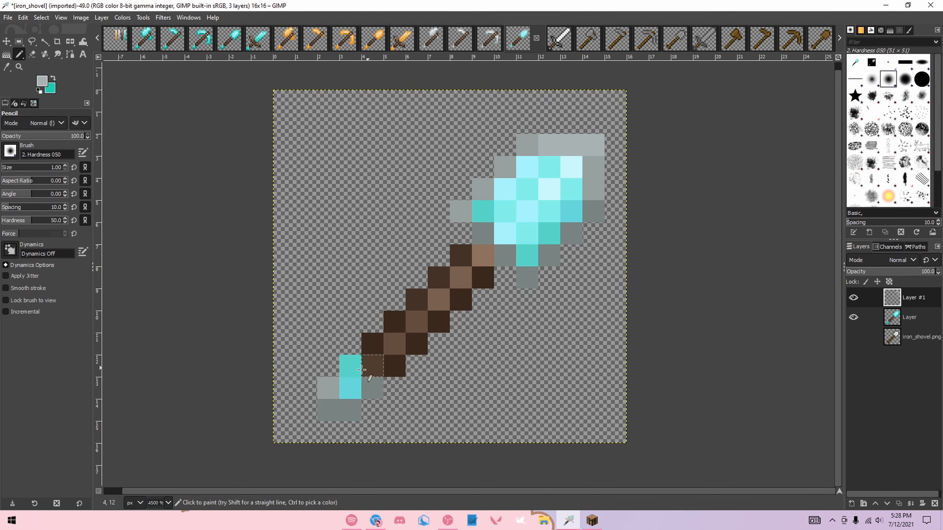
left_click(352, 367)
- Recolor the shovel head's brightest pixels with the lightest grey and its light cyan pixels with the second-lightest grey
left_click(115, 39)
left_click(523, 151, "ctrl")
left_click(530, 38)
left_click(563, 162)
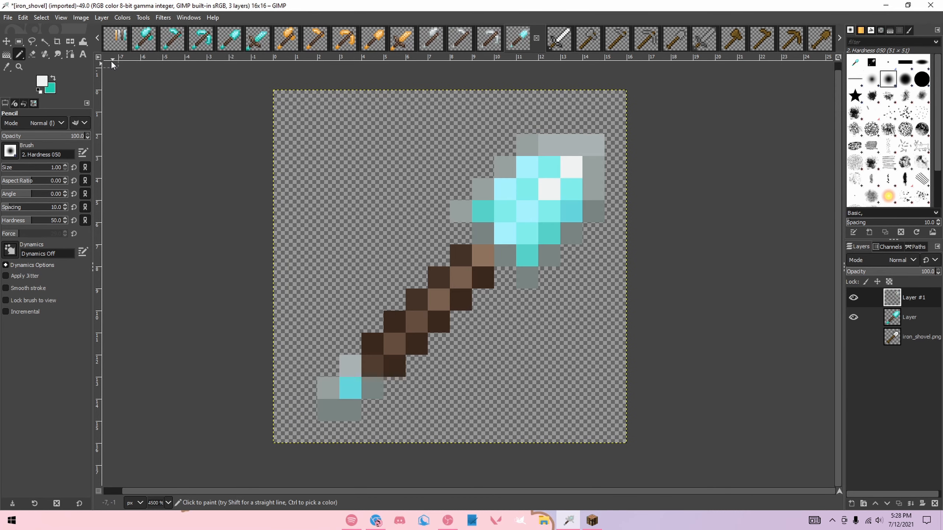
left_click(116, 39)
left_click(518, 38)
left_click(507, 185)
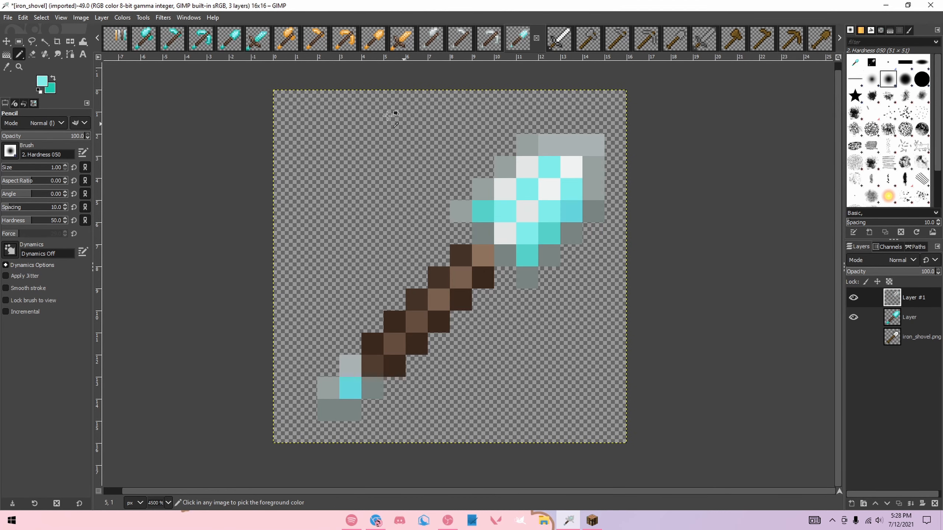
- Recolor the medium cyan pixels inside the shovel head with the palette's third-lightest grey
left_click(116, 38)
left_click(519, 39)
left_click(551, 162)
left_click(527, 189)
left_click(505, 212)
left_click(527, 233)
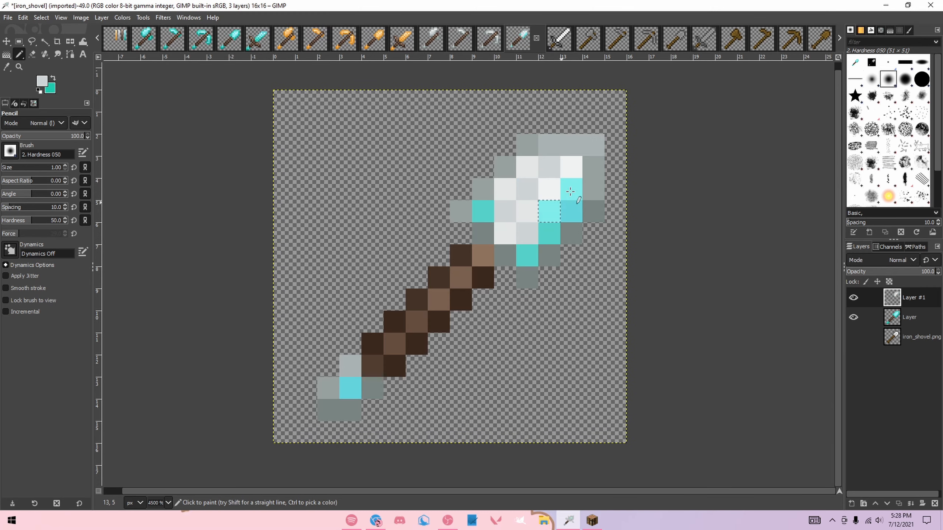
- Recolor the shovel's remaining blue and teal pixels with the matching mid greys from the palette
left_click(115, 39)
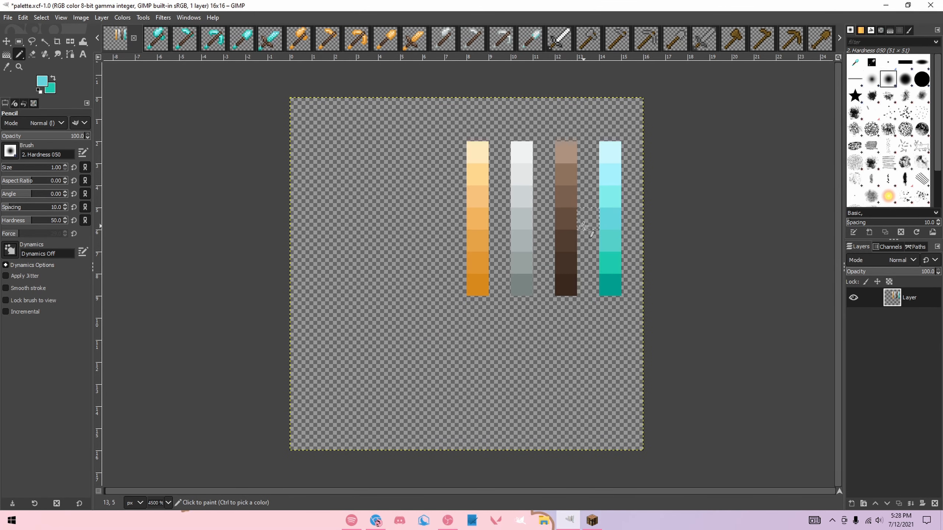
left_click(514, 201, "ctrl")
left_click(518, 38)
left_click(116, 38)
left_click(529, 39)
left_click(484, 211, "ctrl")
left_click(115, 38)
left_click(521, 196, "ctrl")
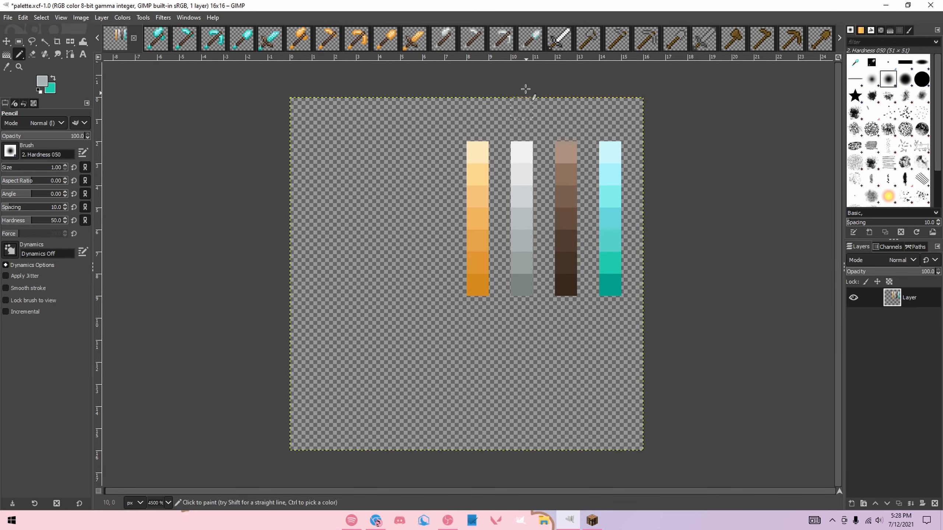
left_click(529, 38)
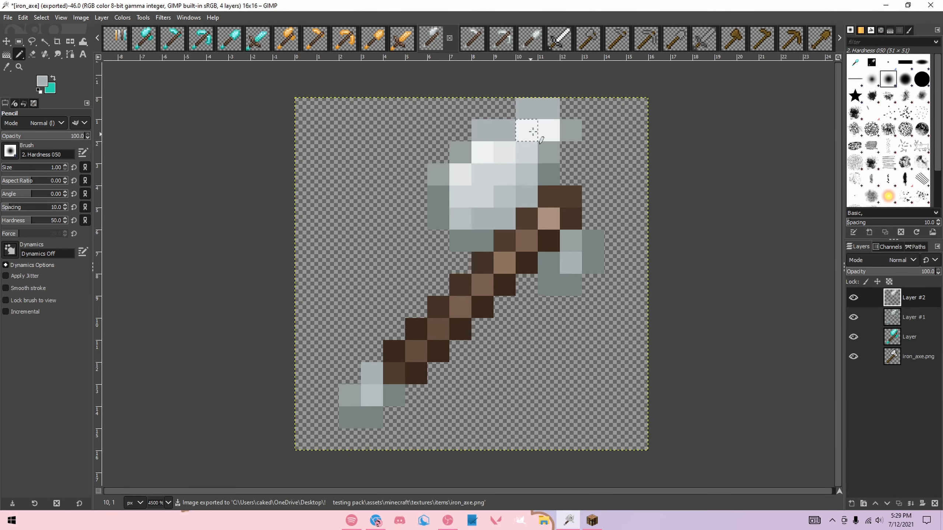
- Open the iron_sword image, add a new layer and paste the diamond sword artwork into it
left_click(568, 41)
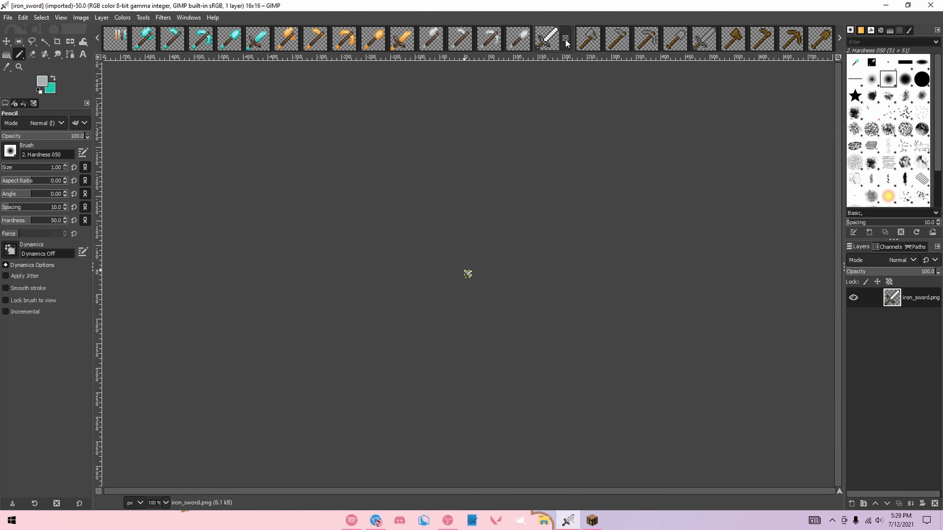
scroll(470, 271, "up", 7)
scroll(476, 285, "up", 4)
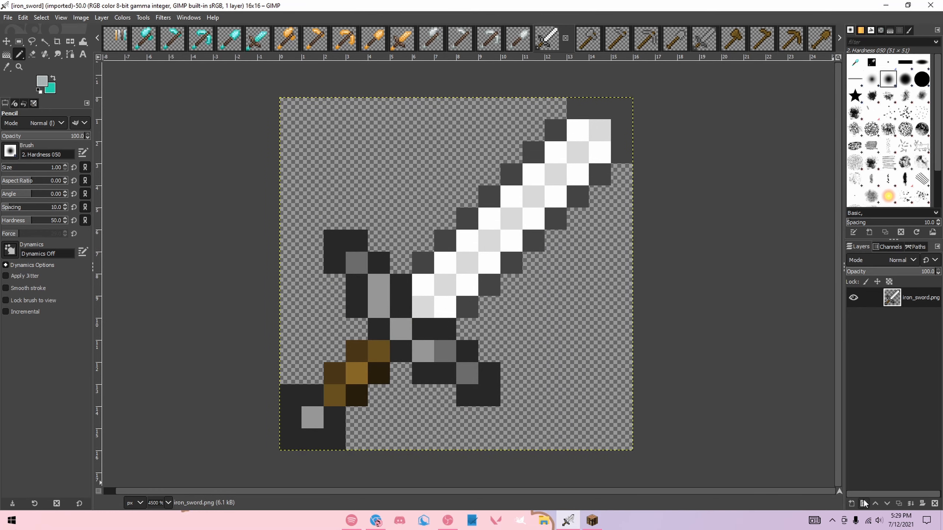
left_click(259, 38)
key("ctrl+c")
left_click(558, 39)
key("ctrl+v")
key("r")
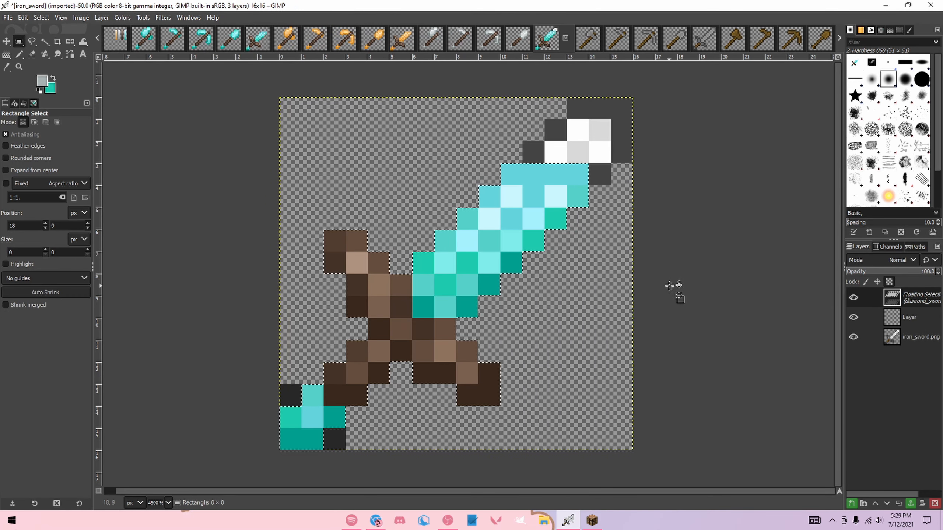
- Anchor the pasted sword to its layer, hide the original iron_sword.png layer and add an empty layer on top
left_click(679, 299)
left_click(853, 317)
left_click(851, 504)
left_click(865, 494)
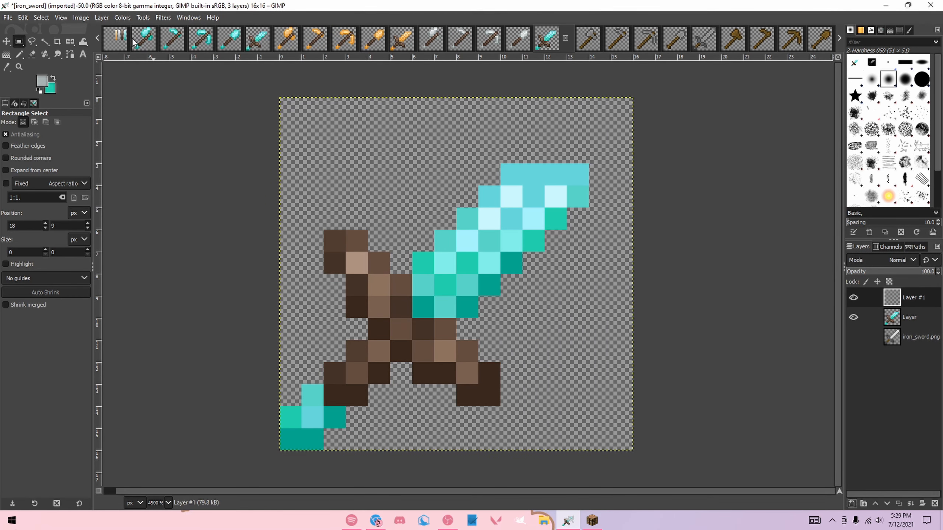
- Pencil the darkest teal pixels of the sword's pommel and lower blade with the palette's darkest grey
left_click(119, 40)
key("n")
left_click(522, 283, "ctrl")
left_click(557, 39)
left_click_drag(333, 416, 299, 435)
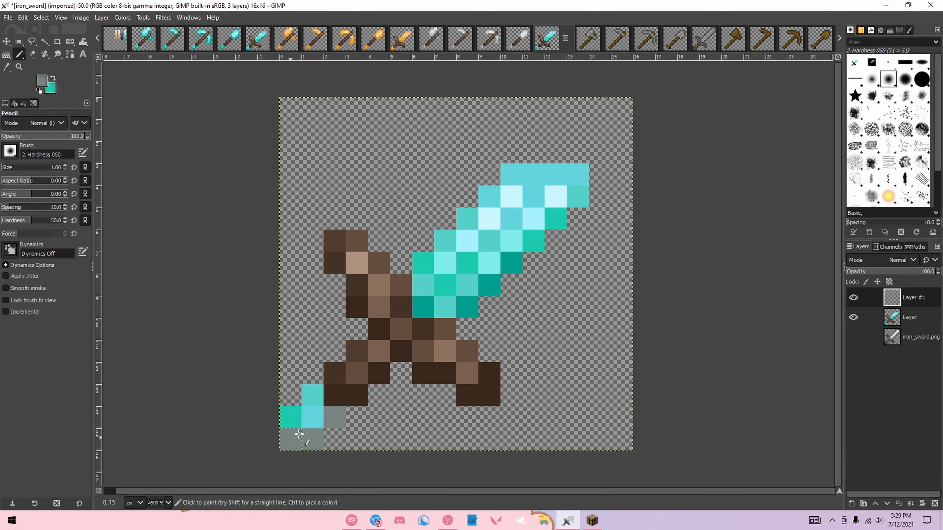
left_click(473, 300)
left_click(509, 270, "shift")
left_click(423, 308)
- Recolor the bright teal pixels of the sword's blade and pommel with the second-darkest grey
left_click(117, 40)
left_click(528, 261, "ctrl")
left_click(549, 39)
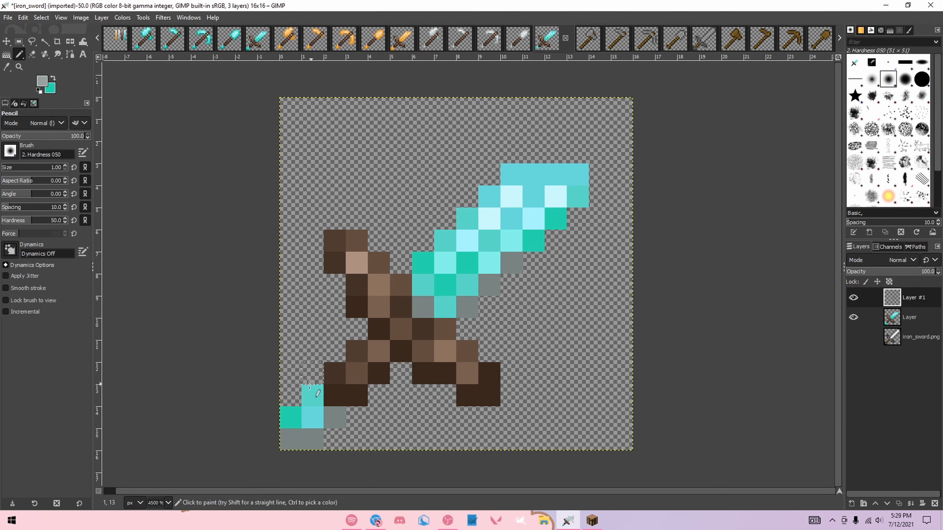
left_click(115, 39)
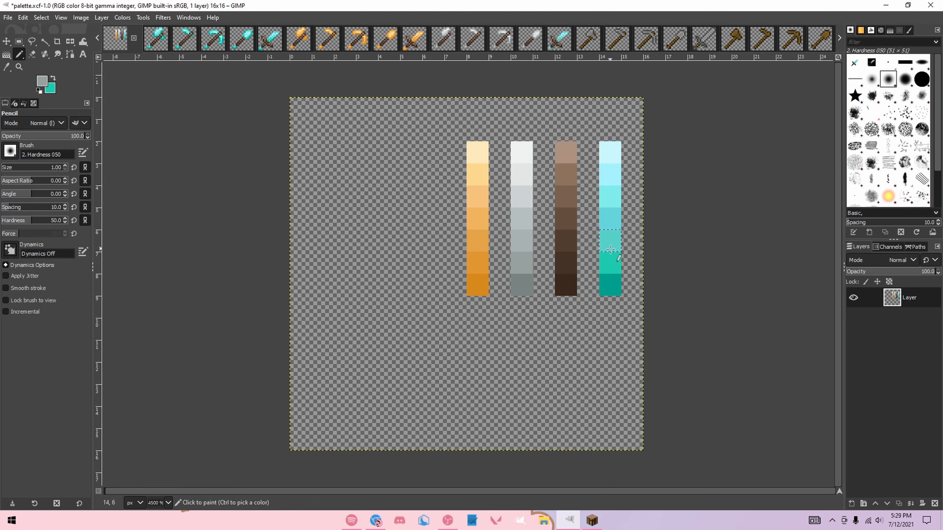
left_click(546, 39)
- Recolor the medium teal pixels along the upper blade's edges and center with the third-darkest grey
left_click(536, 220, "ctrl")
left_click(115, 39)
left_click(521, 235, "ctrl")
left_click(546, 40)
left_click(443, 238)
left_click(467, 219)
left_click(489, 240)
left_click(580, 194)
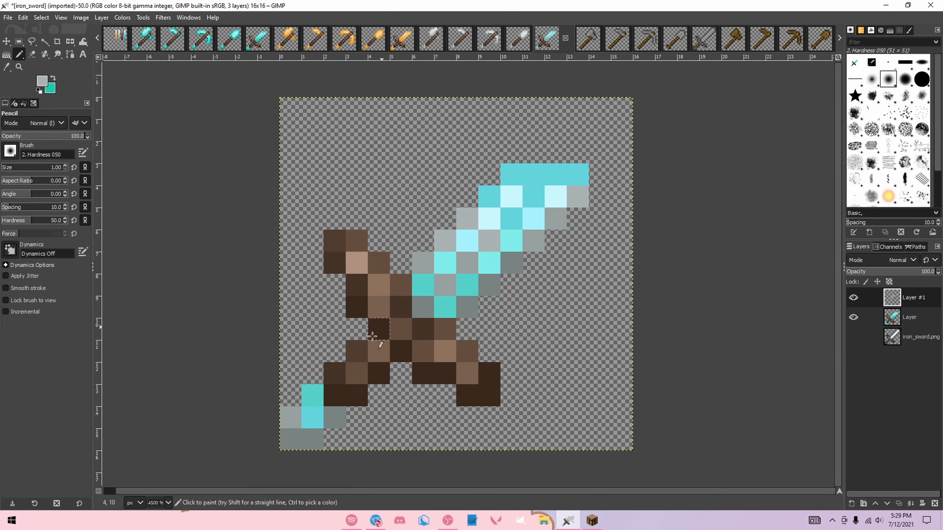
- Recolor the blade's blue tip edge with the palette's middle grey and its brightest highlights with the lightest grey
left_click(115, 40)
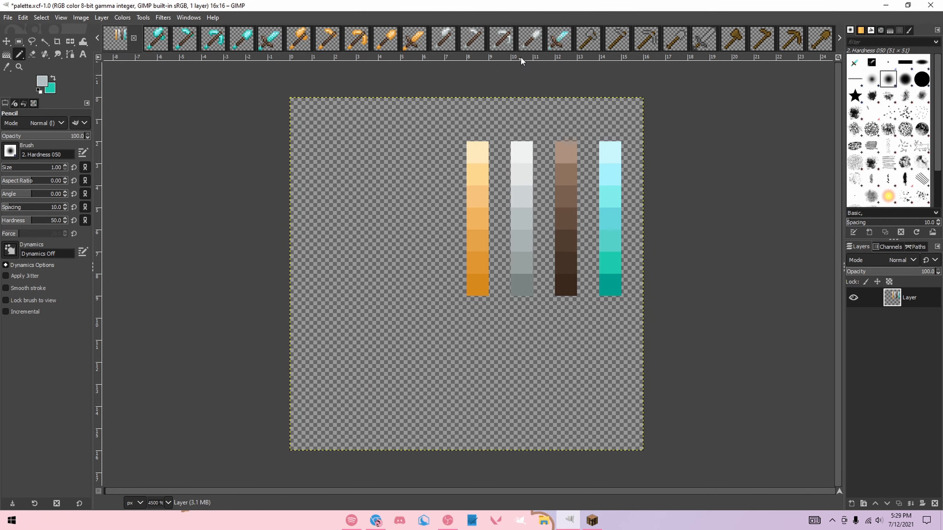
left_click(546, 40)
left_click(489, 218)
left_click(115, 40)
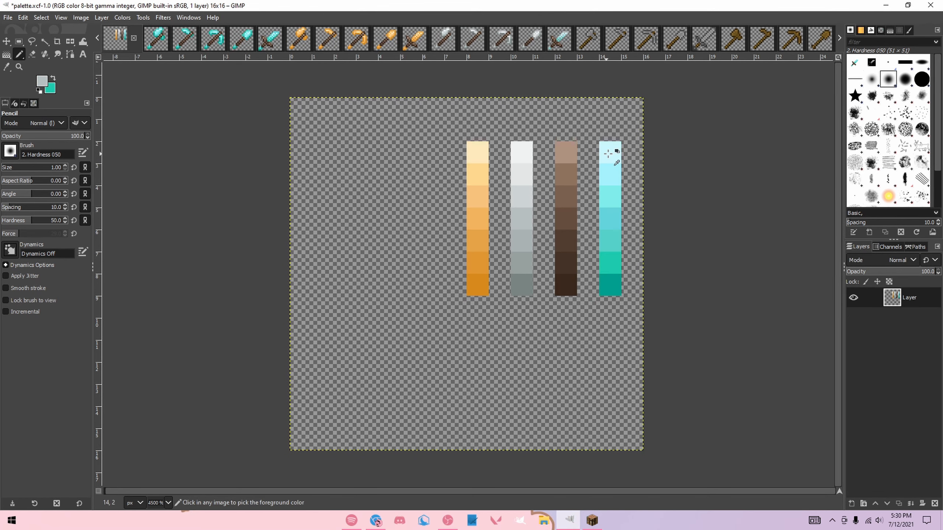
left_click(553, 44)
left_click(536, 221)
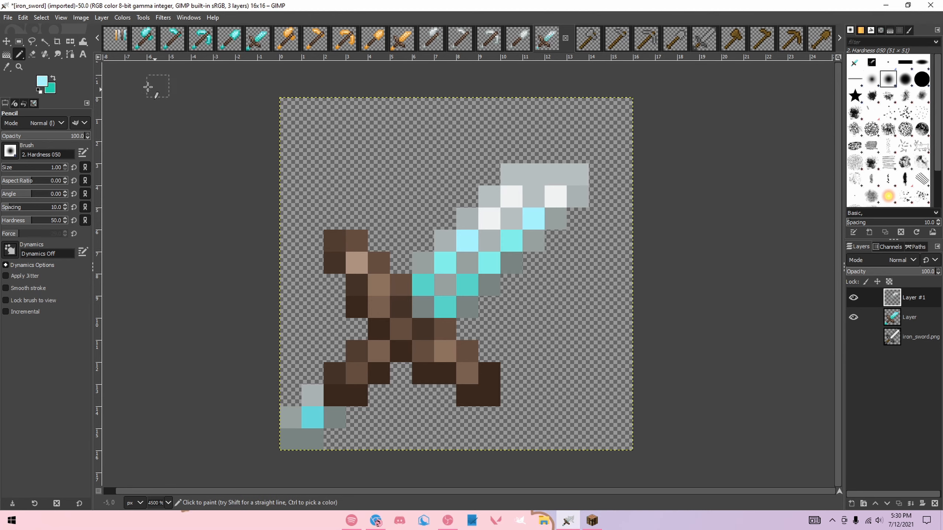
- Recolor the blade's two light cyan pixels with the second-lightest grey from the palette
key("alt+1")
left_click(520, 175, "ctrl")
left_click(553, 43)
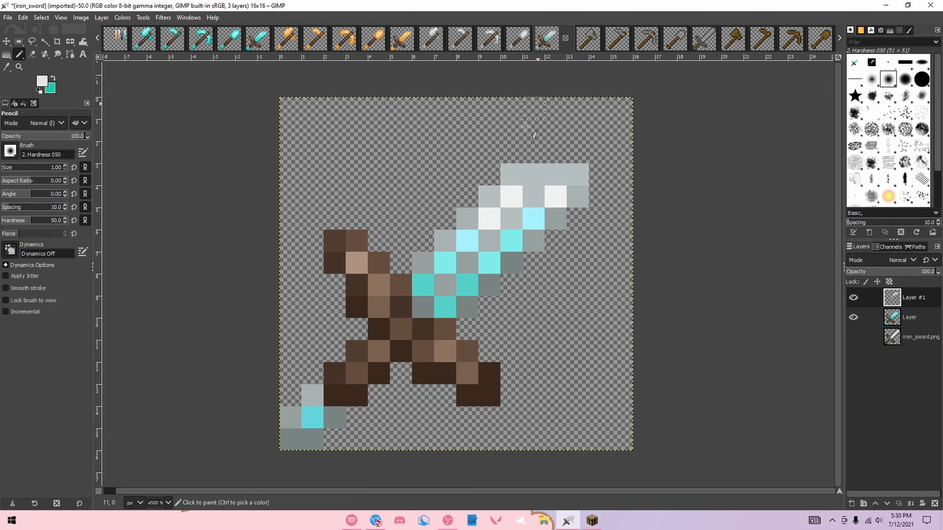
left_click(528, 219)
left_click(469, 240)
left_click(511, 242, "ctrl")
left_click(468, 264)
key("ctrl+z")
left_click(312, 394)
key("ctrl+z")
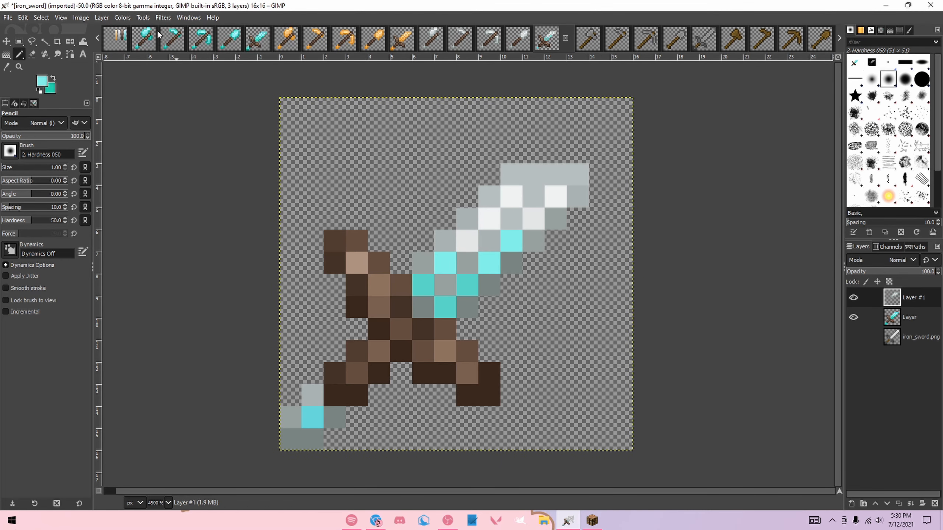
- Recolor the three medium cyan pixels in the middle of the blade with the third-lightest grey
left_click(119, 39)
left_click(592, 200)
key("ctrl+z")
left_click(523, 196, "ctrl")
left_click(564, 49)
left_click(445, 263)
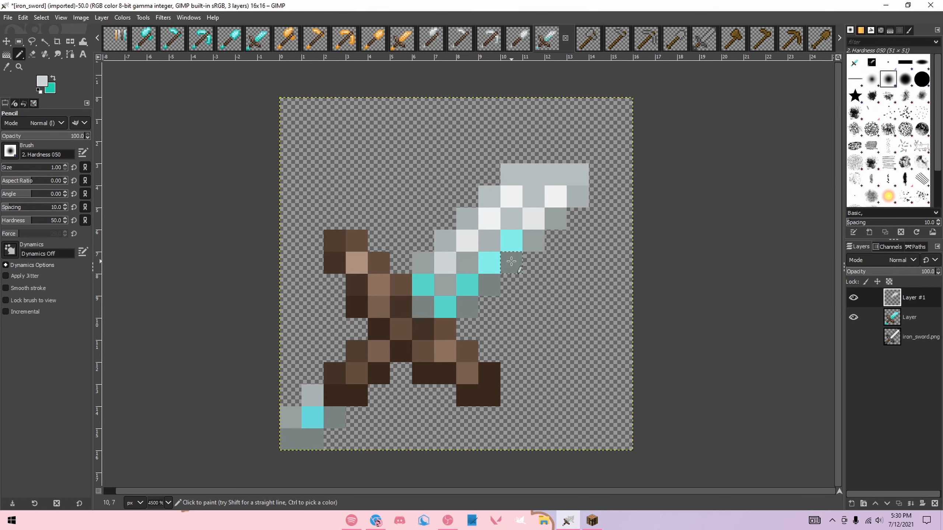
left_click(511, 243)
left_click(488, 264)
left_click(469, 284, "ctrl")
left_click(447, 287)
key("ctrl+z")
left_click(327, 417)
key("ctrl+z")
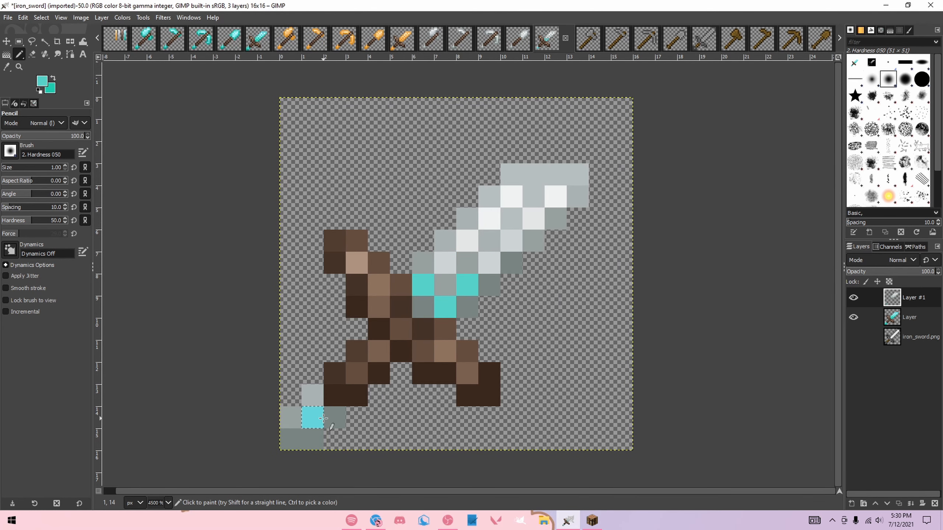
- Recolor the remaining teal pixels at the base of the blade with the third-darkest grey
left_click(116, 39)
left_click(593, 226)
key("ctrl+z")
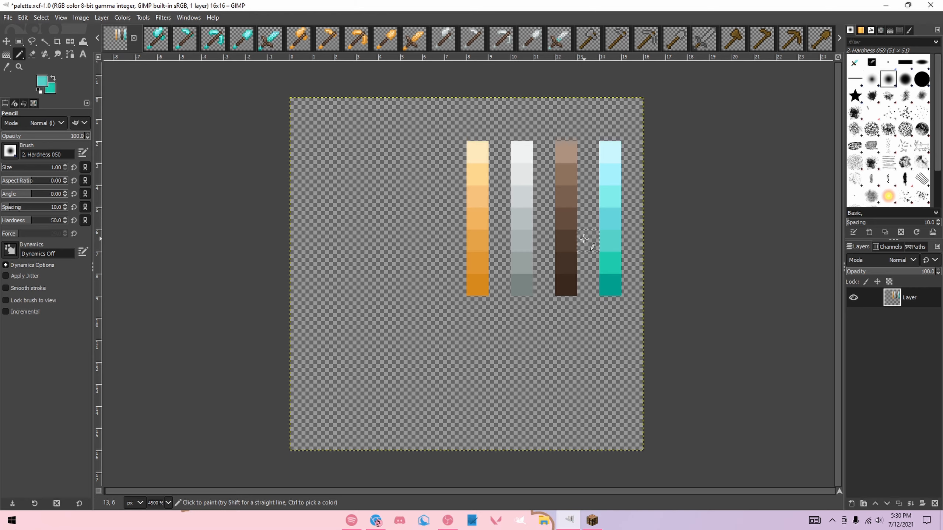
left_click(523, 240, "ctrl")
left_click(559, 38)
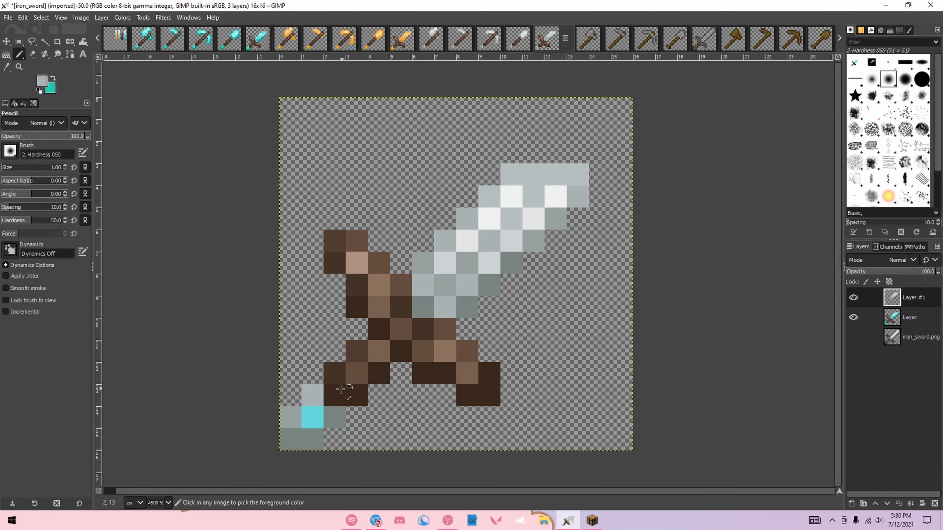
- Recolor the blue center pixel of the sword's pommel with the palette's middle grey
left_click(314, 416, "ctrl")
left_click(117, 38)
left_click(549, 241)
key("ctrl+z")
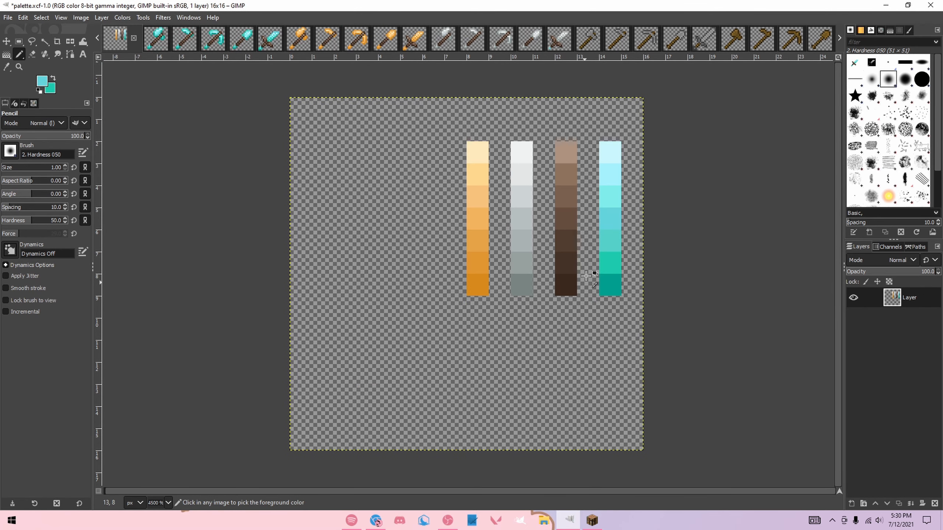
left_click(523, 218, "ctrl")
left_click(559, 38)
left_click(317, 420)
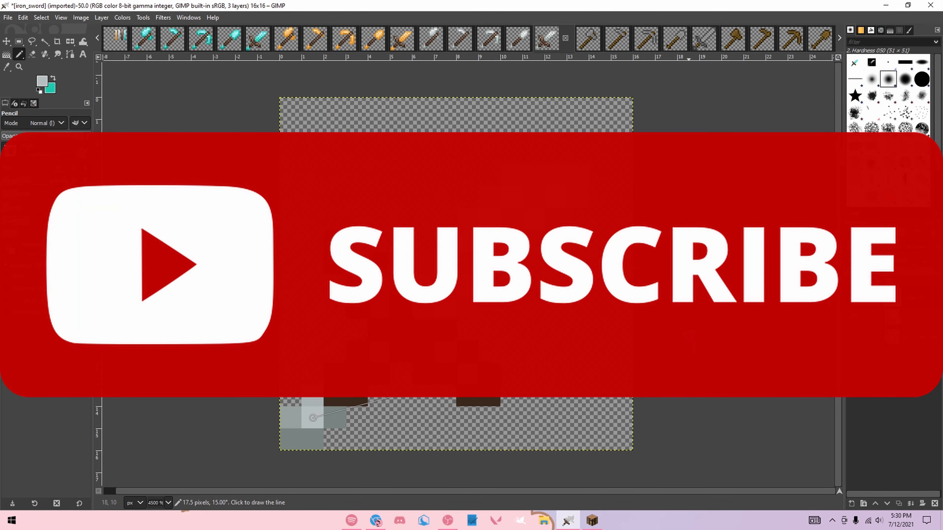
- Export the recolored sword as iron_sword.png in the texture pack's items folder
key("ctrl+shift+e")
key("Return")
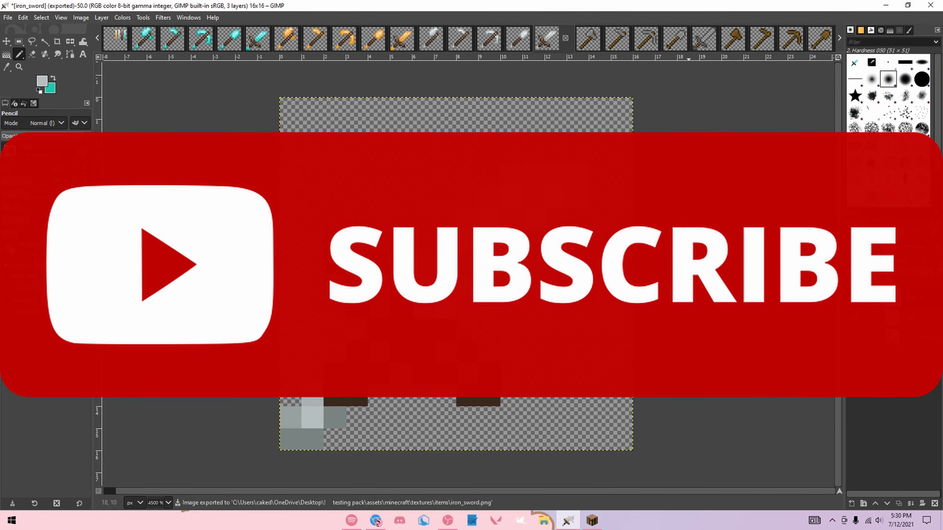
left_click(523, 39)
left_click(490, 39)
left_click(438, 39)
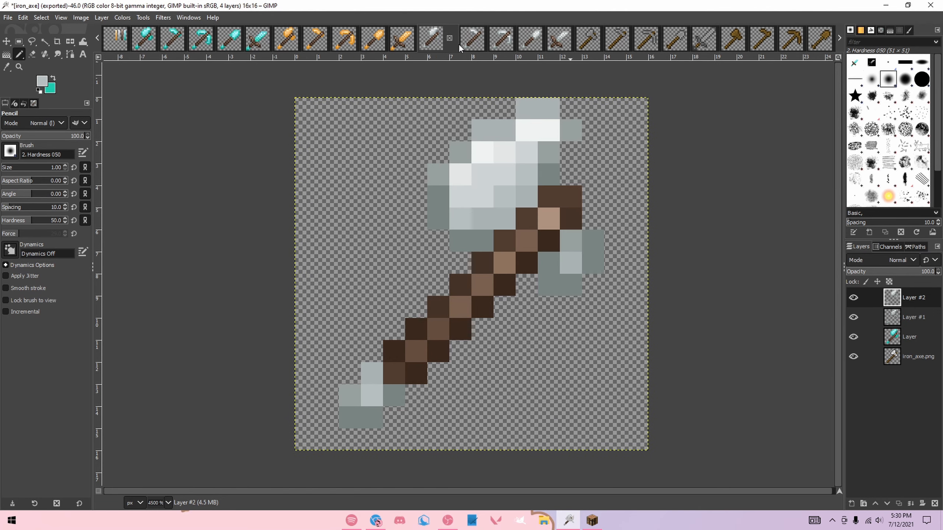
- Look through the open stone tool images and examine the stone sword's shading up close
left_click(554, 45)
left_click(594, 44)
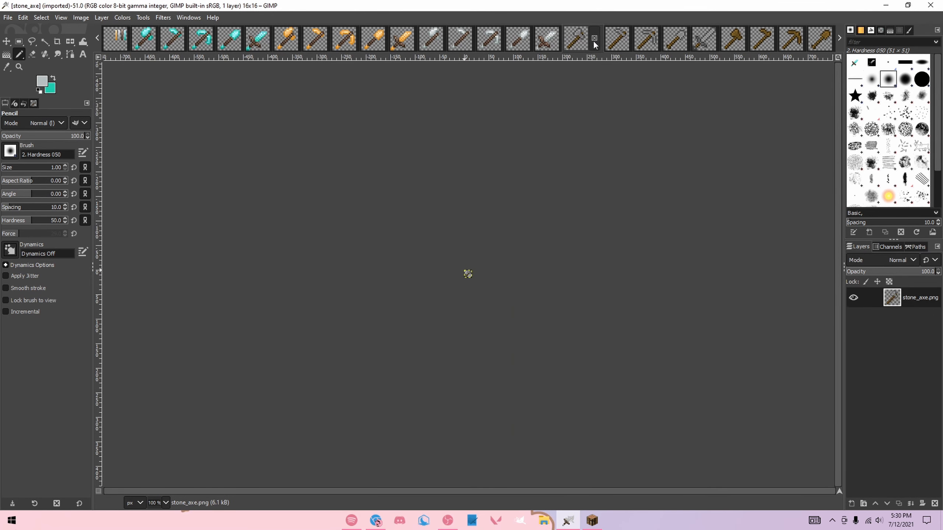
left_click(615, 44)
left_click(647, 46)
left_click(678, 47)
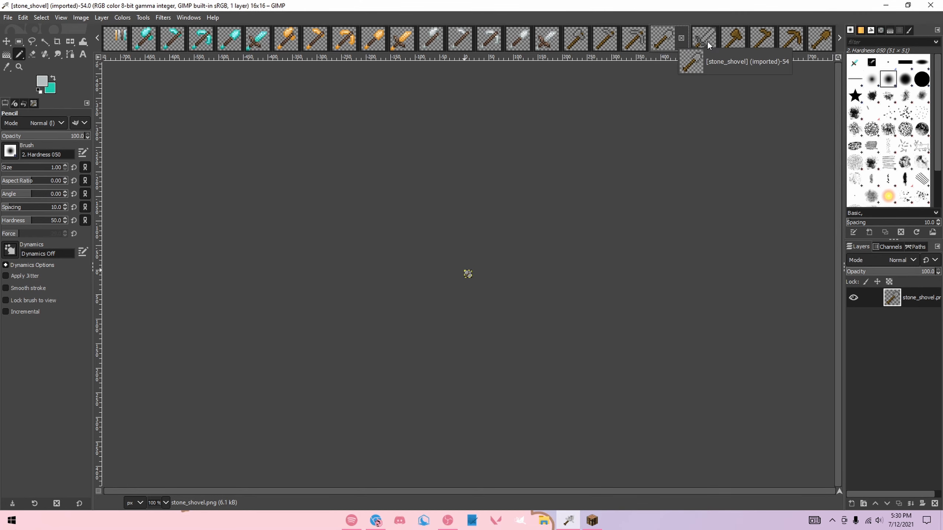
left_click(683, 47)
scroll(467, 273, "up", 10, "ctrl")
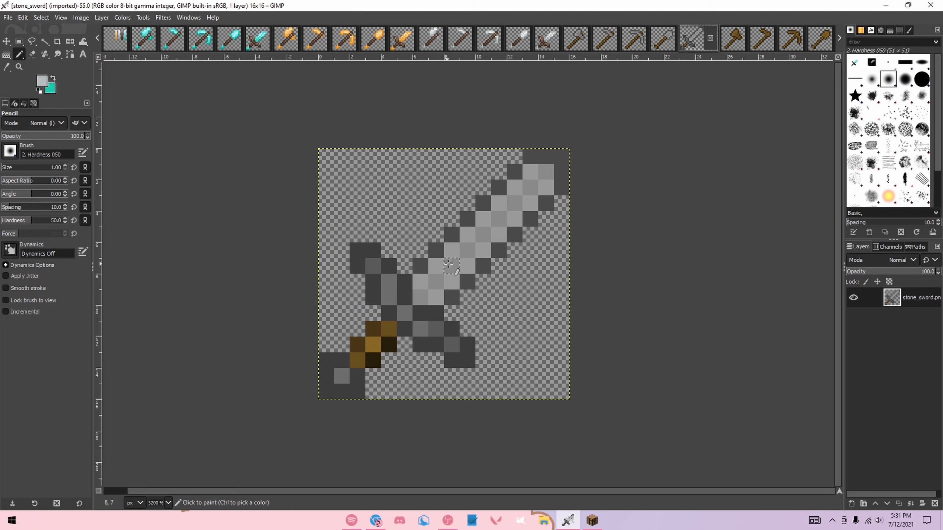
scroll(411, 267, "up", 1, "ctrl")
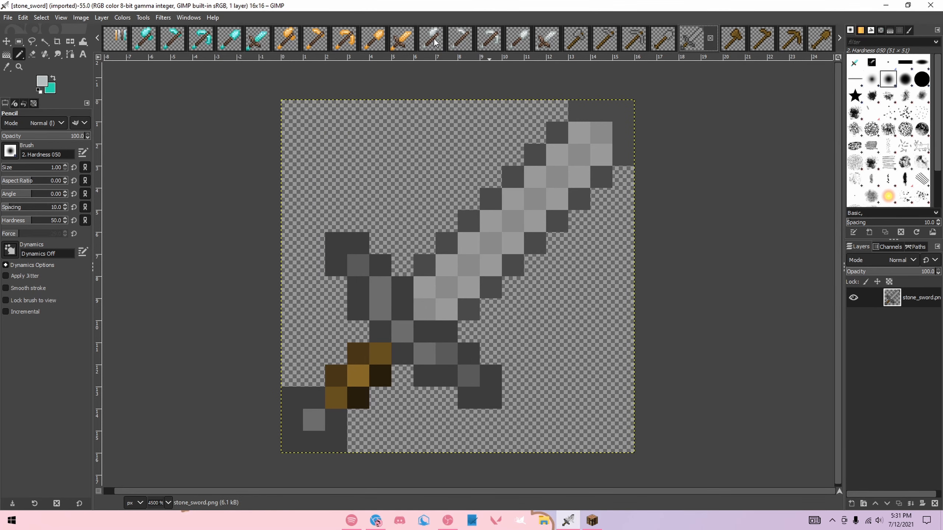
- Review the recolored iron axe, pickaxe, shovel and sword textures for comparison with the stone tools
left_click(540, 41)
scroll(524, 42, "up", 4)
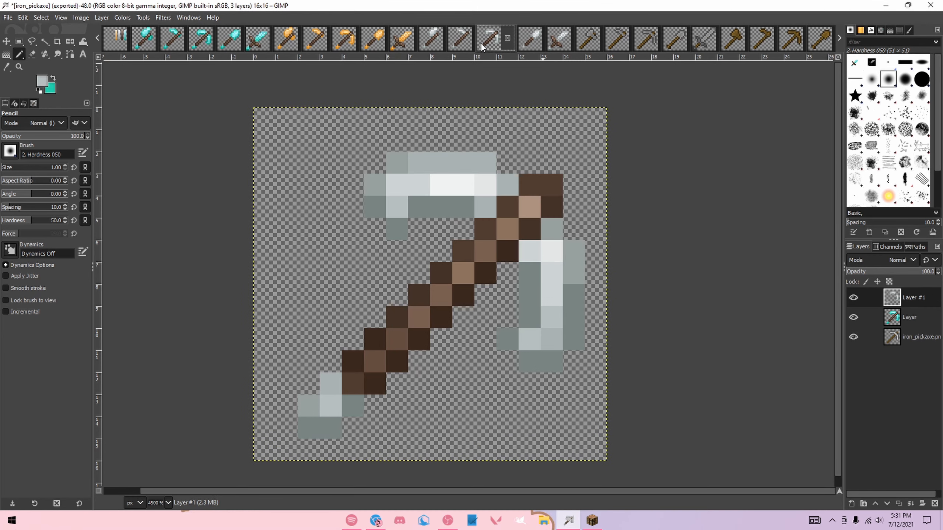
left_click(502, 44)
left_click(530, 44)
left_click(554, 43)
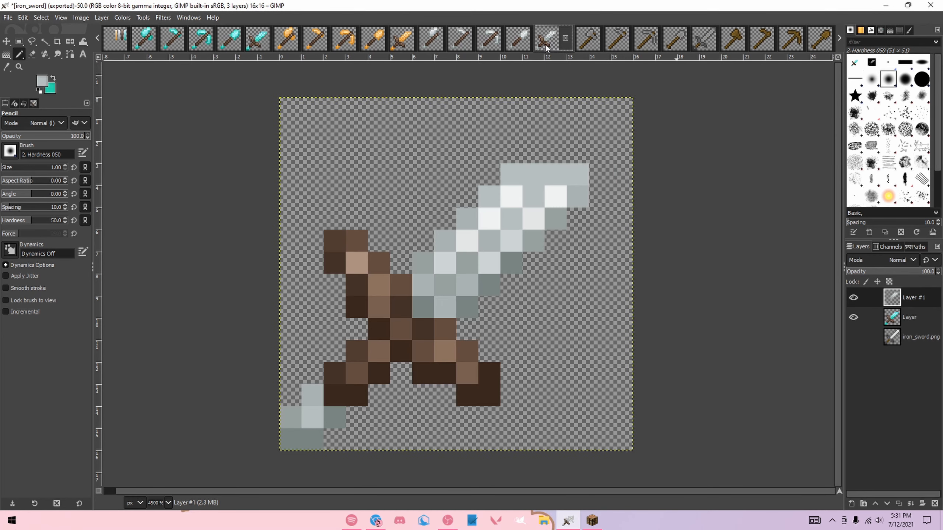
left_click(522, 44)
left_click(490, 44)
left_click(454, 45)
left_click(442, 44)
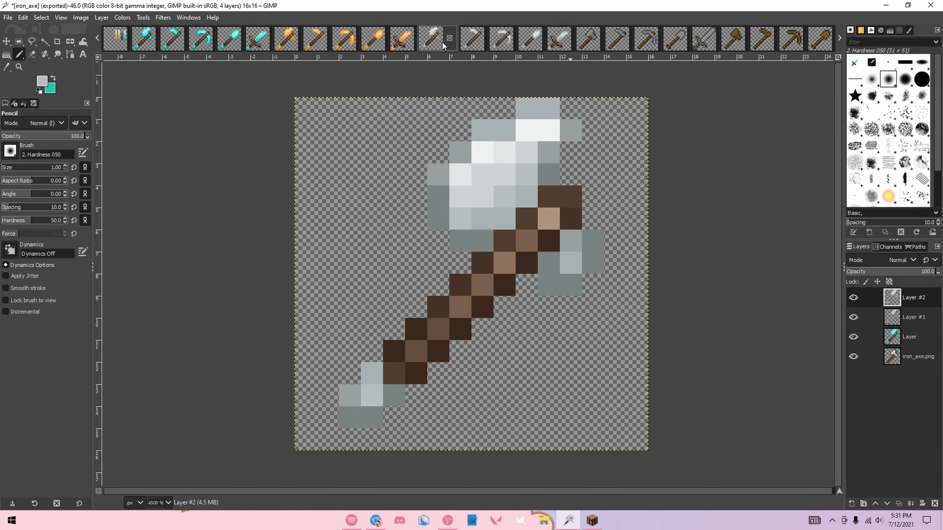
left_click(501, 41)
left_click(530, 42)
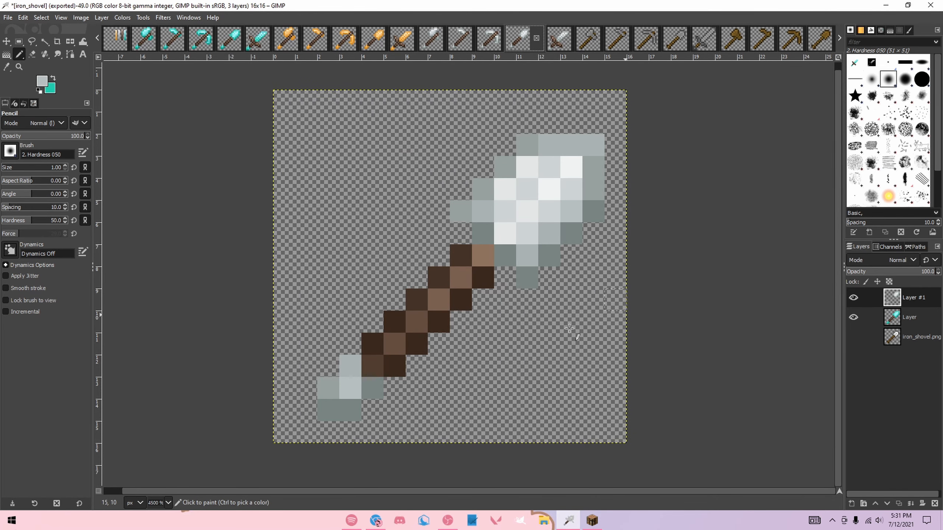
- Start a stone column beside the orange one in the palette image by copying the four darkest iron greys
key("alt+1")
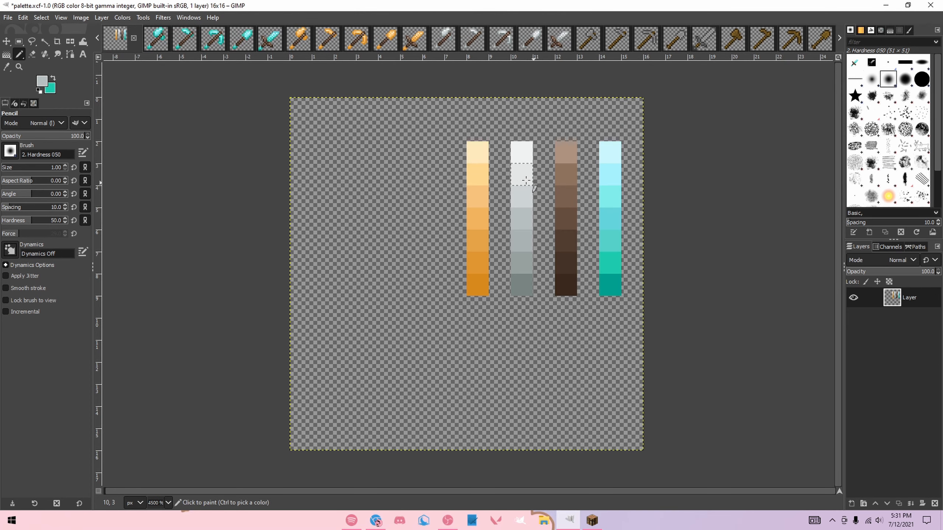
left_click(519, 149, "ctrl")
left_click(439, 162)
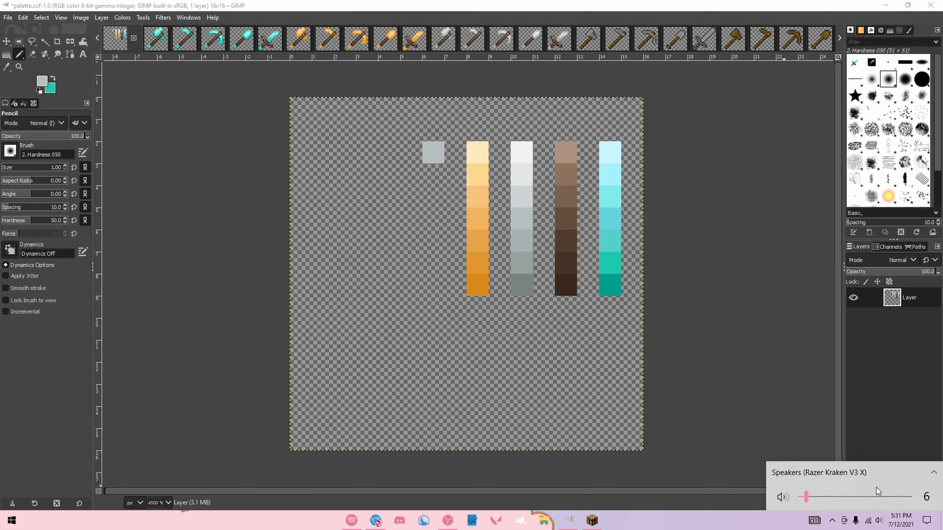
left_click(500, 219)
key("ctrl+z")
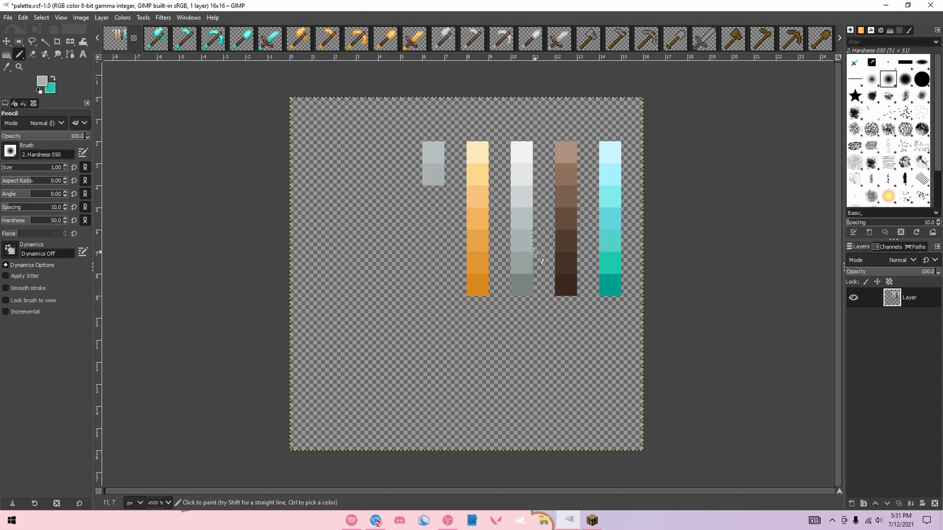
left_click(433, 219)
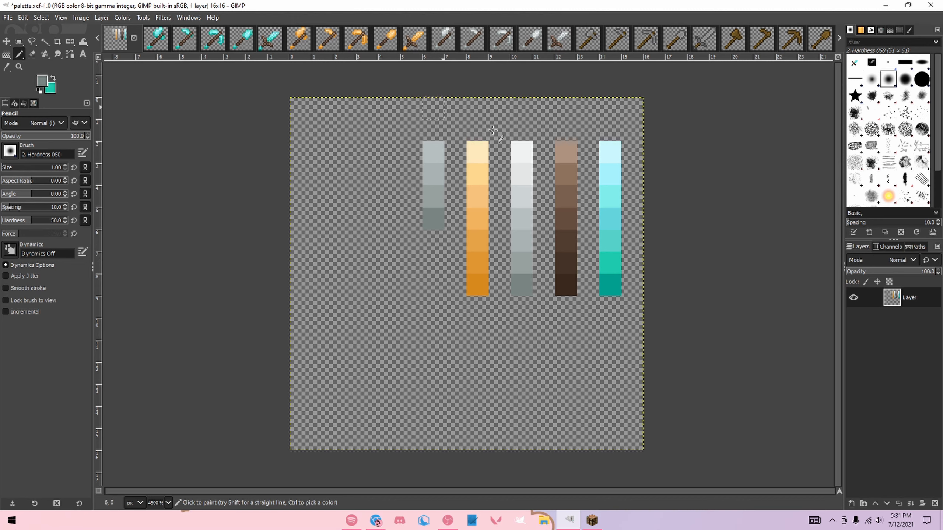
- Lower the foreground grey's lightness to 667270 and add it as the fifth swatch of the stone column
left_click(43, 86)
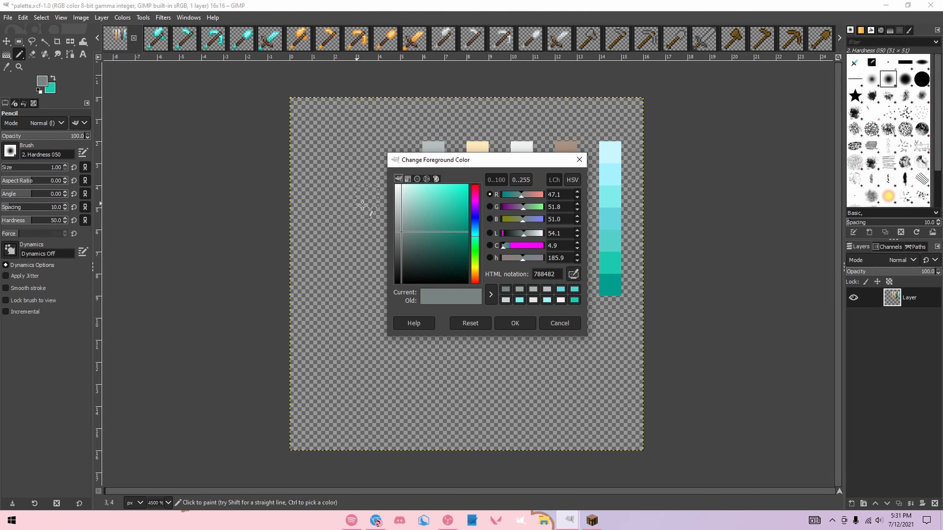
left_click(523, 235)
left_click(514, 323)
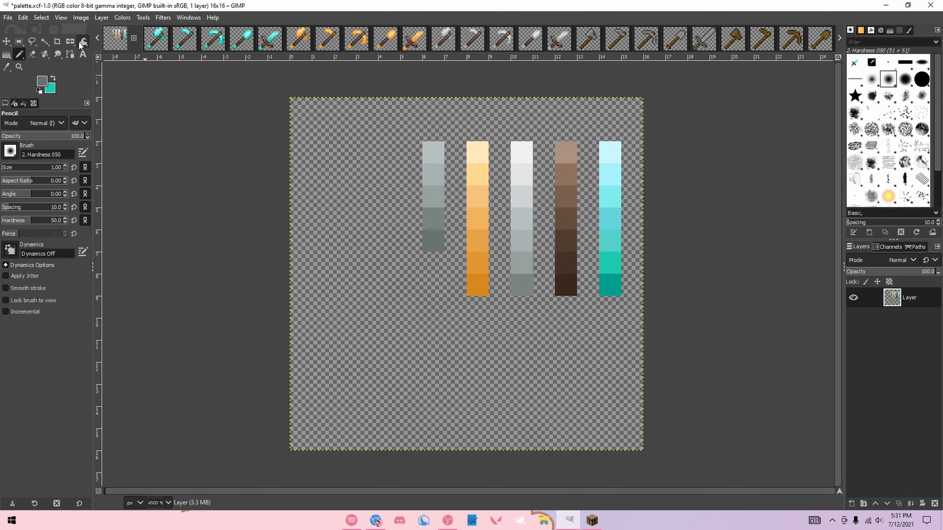
left_click(43, 87)
left_click(519, 236)
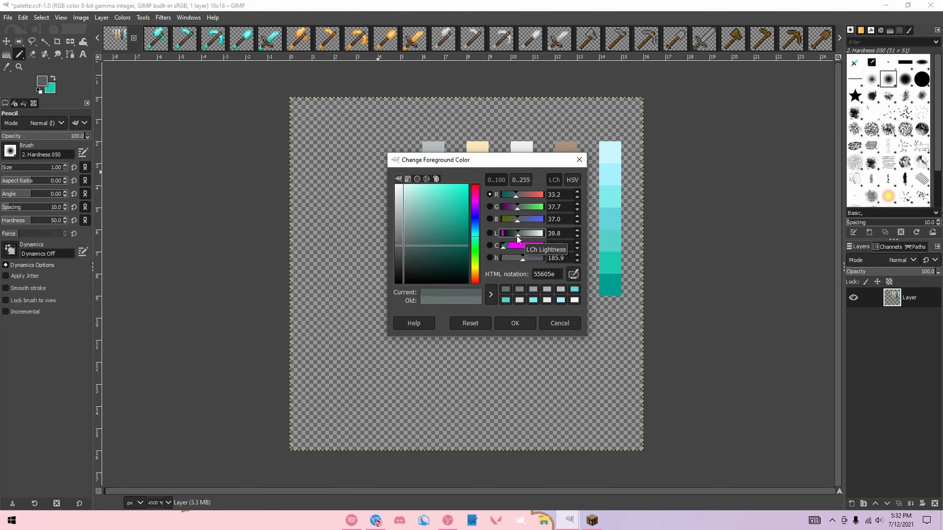
left_click(519, 220)
left_click(551, 322)
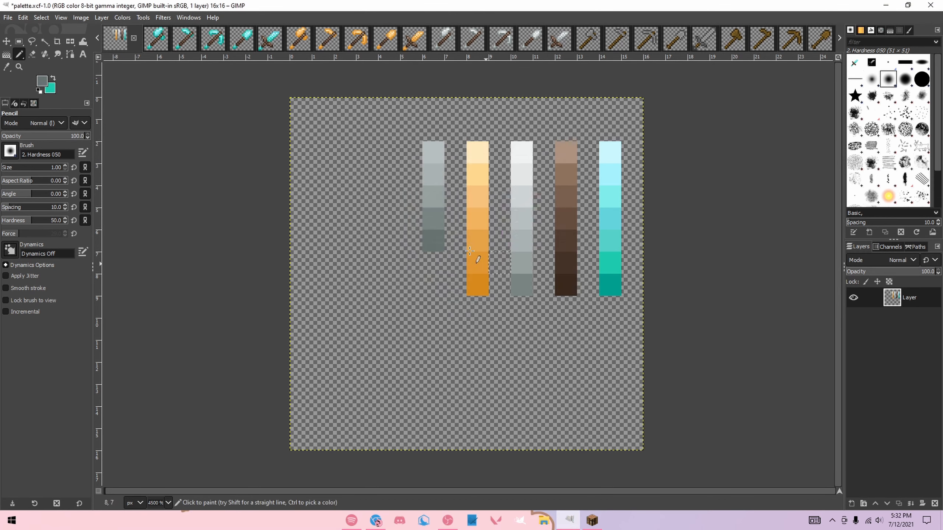
- Complete the stone column with two darker greys, using 49514f for the sixth swatch and an even darker shade for the seventh
left_click(44, 83)
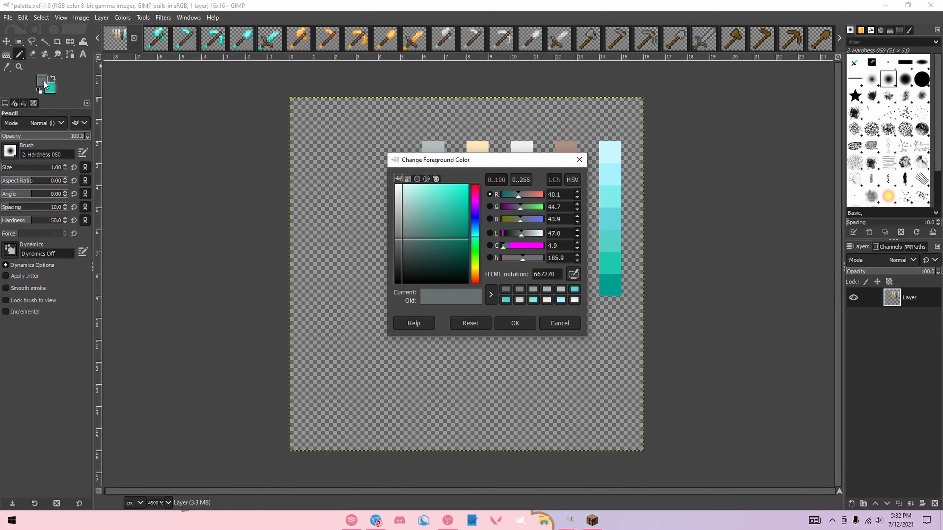
left_click(520, 235)
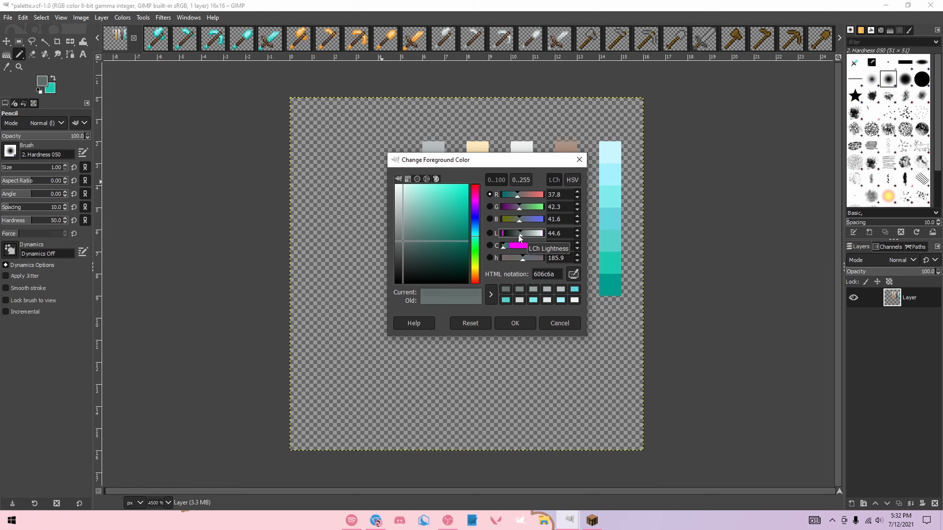
left_click(516, 234)
left_click(403, 250)
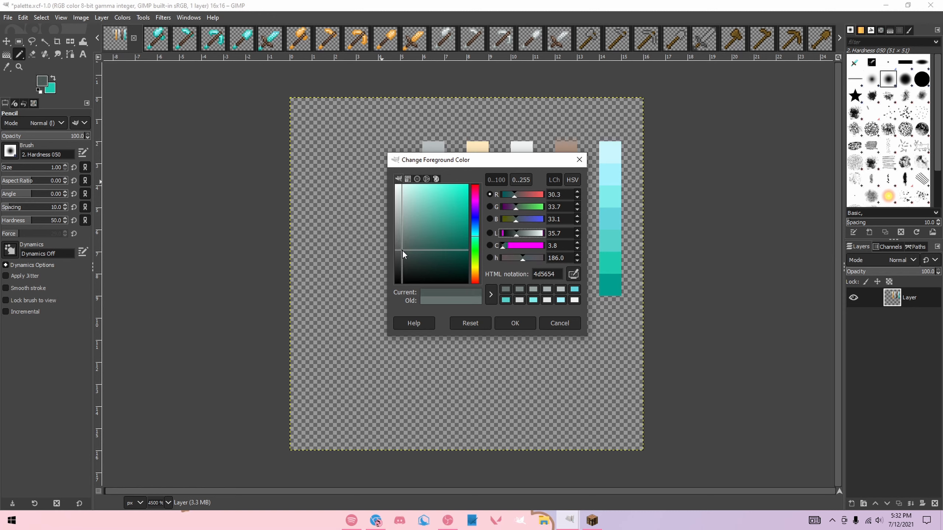
left_click(520, 327)
left_click(45, 82)
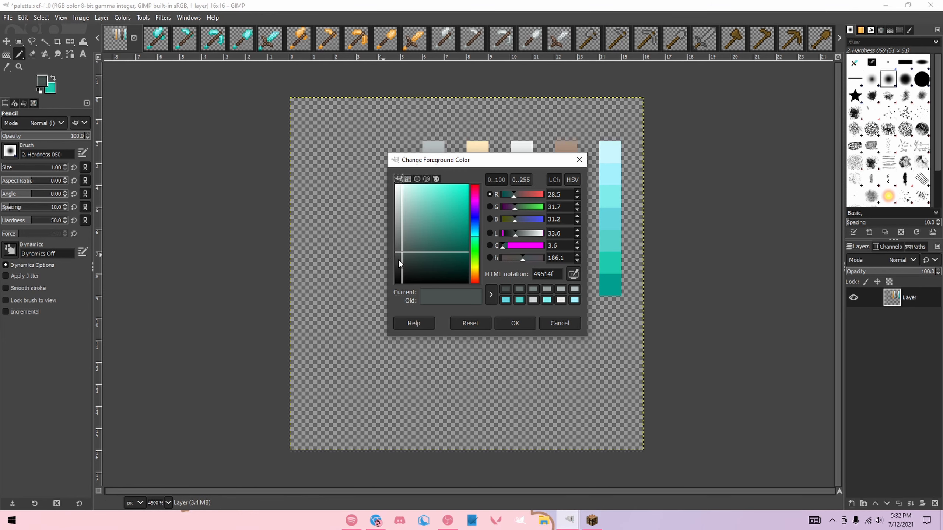
key("Return")
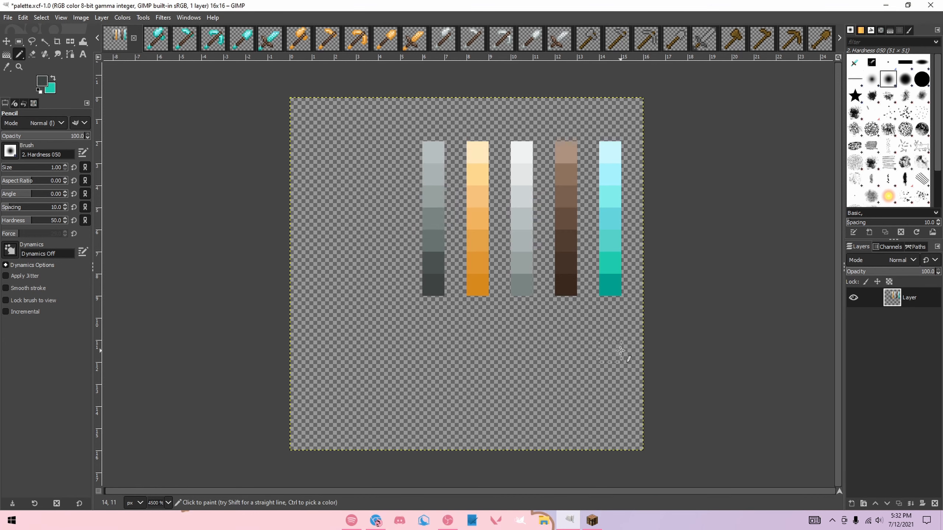
key("ctrl+w")
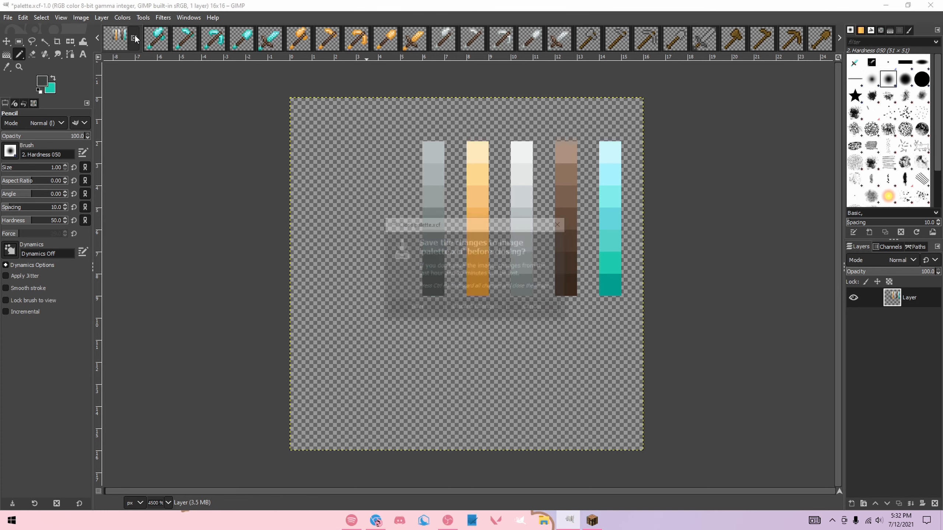
left_click(460, 308)
- Paste the diamond axe artwork onto a new transparent 16 x 16 layer in the stone_axe image
left_click(588, 38)
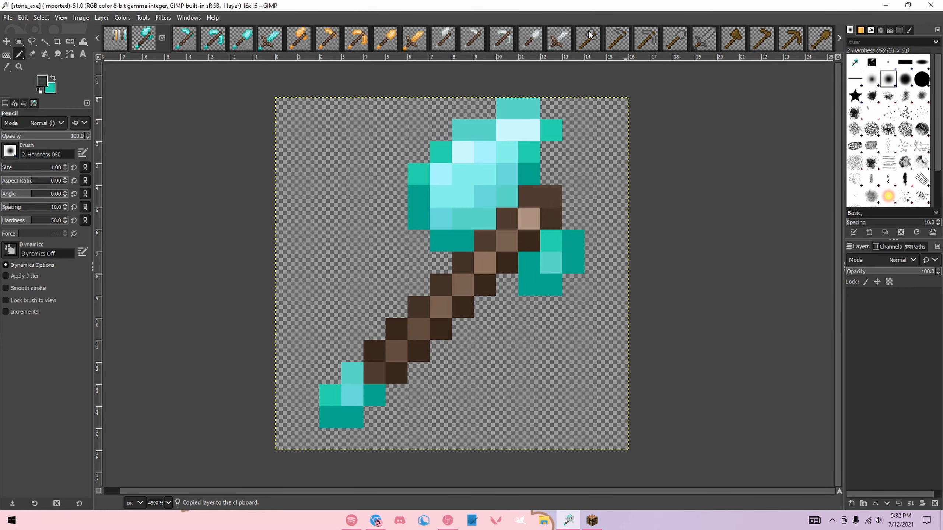
left_click(852, 504)
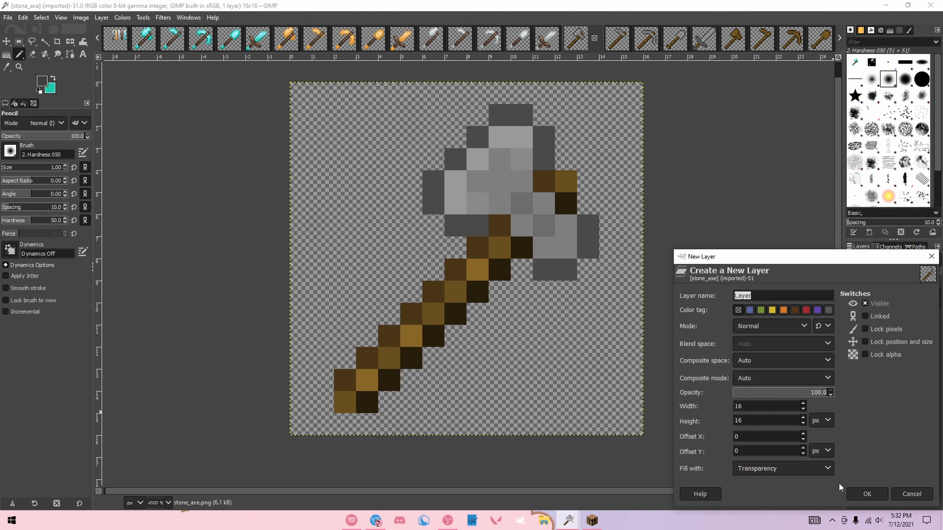
key("Return")
key("ctrl+v")
key("r")
left_click(771, 443)
scroll(717, 425, "up", 1)
scroll(716, 425, "down", 1)
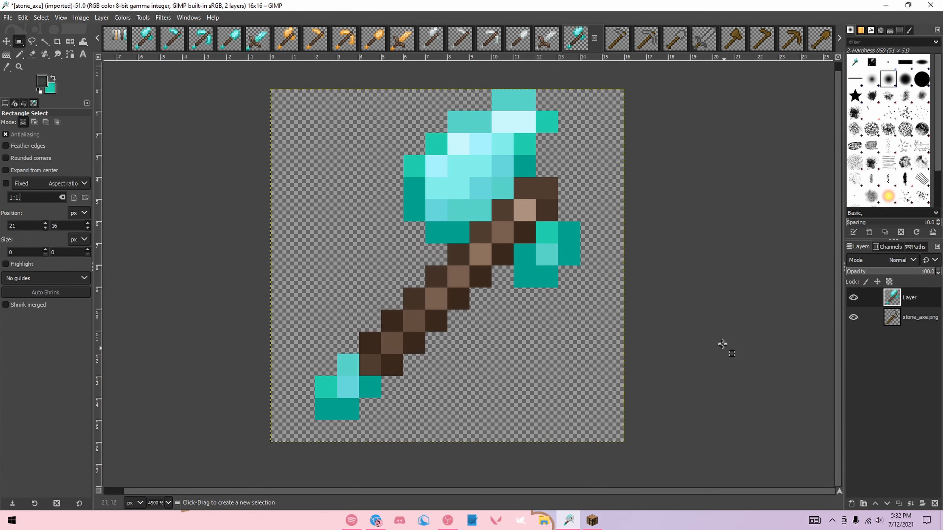
- On a new layer of the stone axe, recolor the darkest teal pixels with the stone column's darkest grey
left_click(115, 38)
key("n")
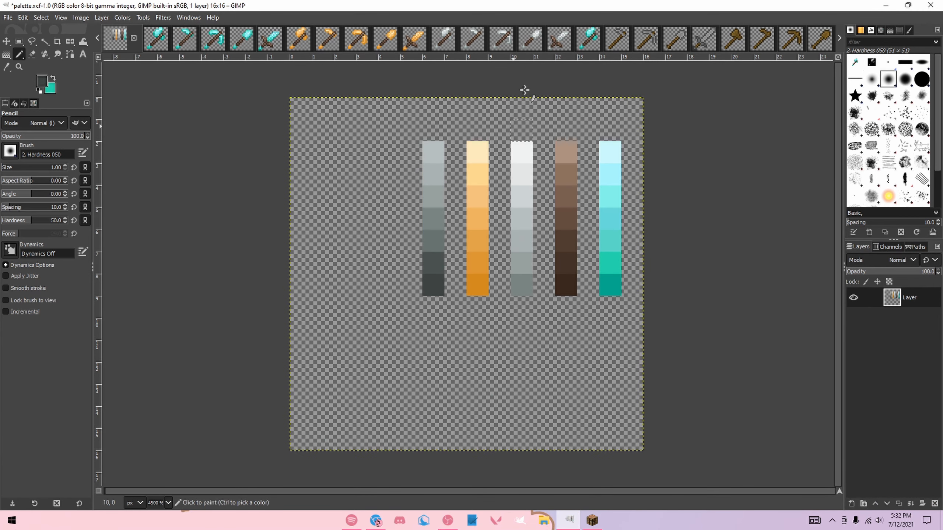
left_click(583, 39)
mouse_move(414, 189)
left_mouse_down()
mouse_move(414, 211)
mouse_move(459, 232)
left_mouse_up()
left_click_drag(525, 255, 547, 276)
left_click_drag(570, 232, 570, 254)
left_click(525, 166)
left_click_drag(370, 387, 328, 405)
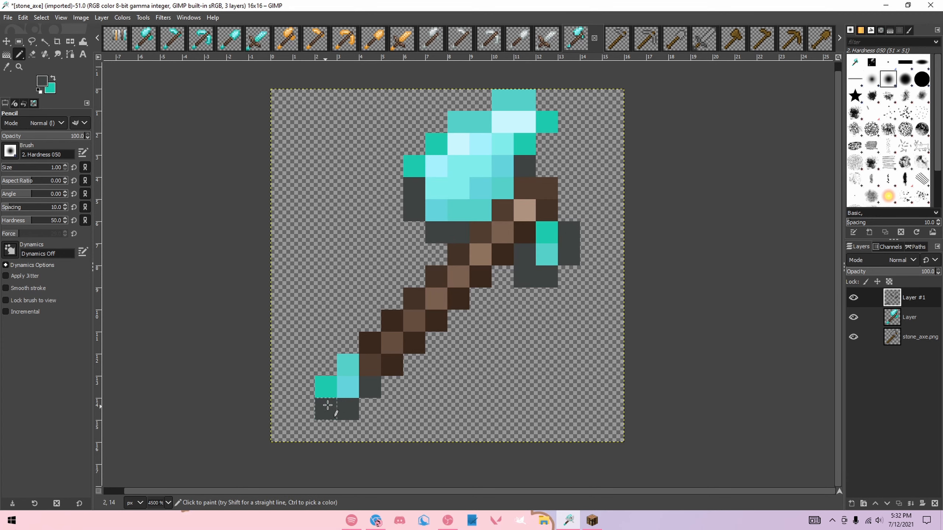
- Recolor the axe's second-darkest teal pixels on the head and handle end with the second-darkest stone grey
scroll(479, 159, "down", 1)
scroll(438, 180, "up", 1)
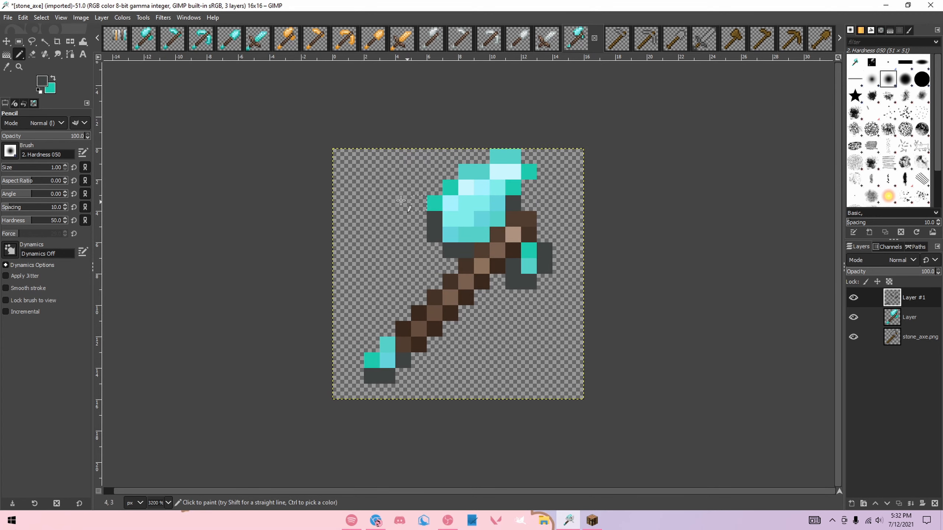
scroll(391, 245, "up", 1)
left_click(116, 39)
left_click(581, 40)
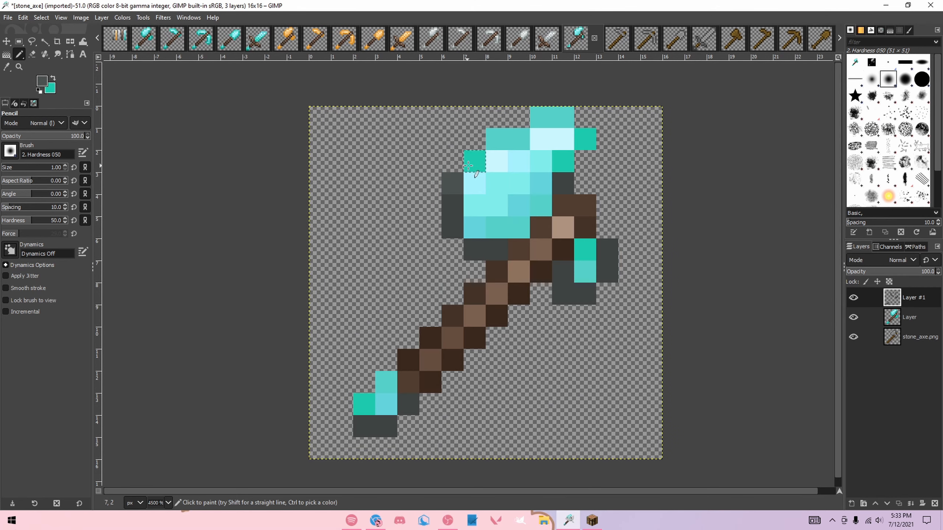
left_click(368, 411)
- Recolor the medium teal pixels along the axe head's upper edge and at the handle end with the third-darkest stone grey
left_click(115, 39)
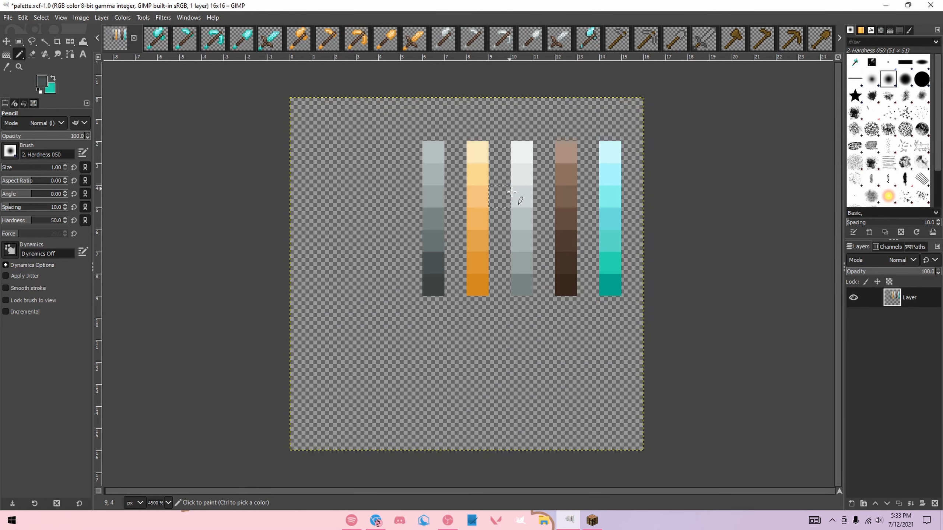
left_click(433, 241, "ctrl")
left_click(578, 39)
left_click_drag(497, 140, 563, 118)
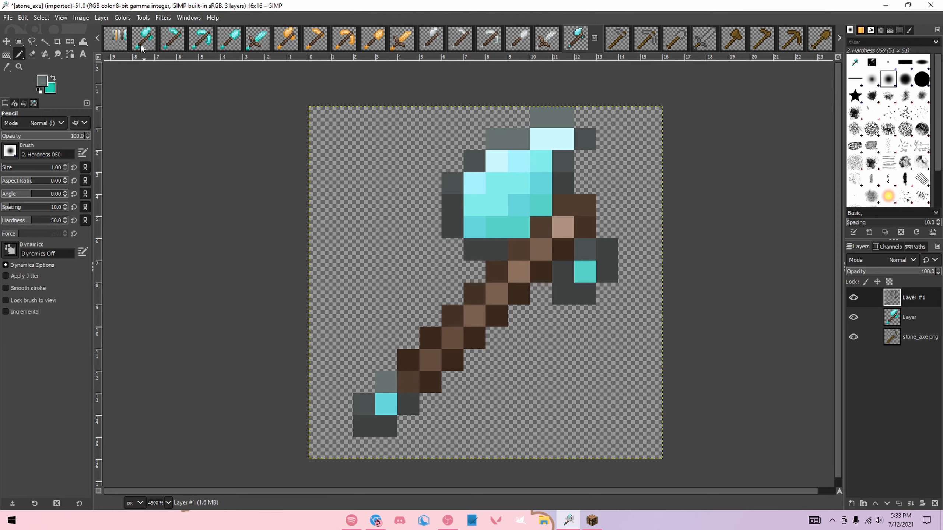
- Recolor the palest cyan highlight pixels near the top of the axe head with the lightest stone grey
left_click(116, 39)
left_click(434, 154, "ctrl")
left_click(578, 39)
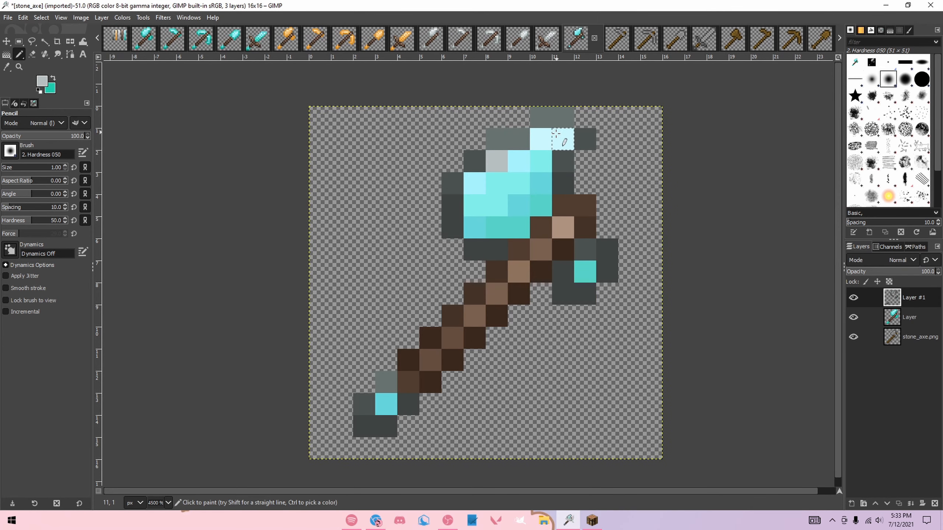
left_click(558, 139)
- Recolor the remaining pale cyan highlight pixels on the axe head with the second-lightest stone grey
left_click(116, 39)
left_click(524, 166, "ctrl")
left_click(578, 40)
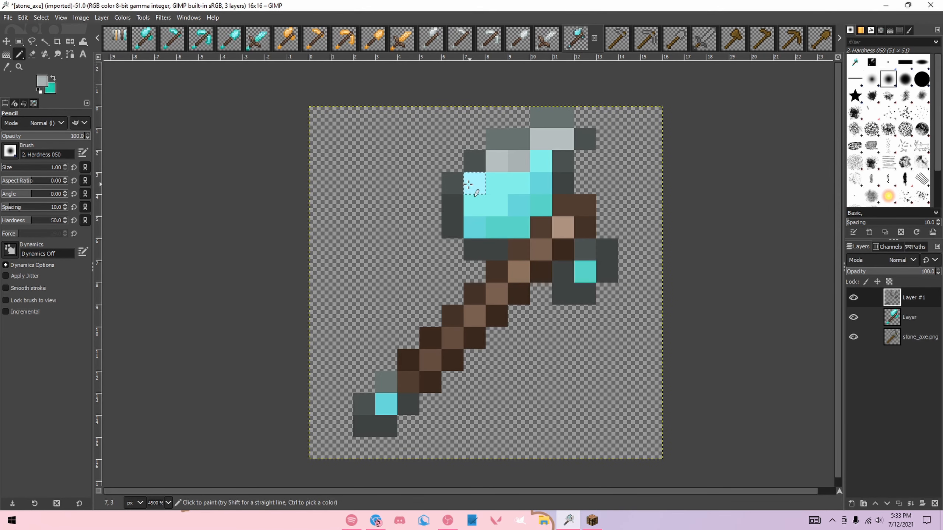
left_click(507, 205, "ctrl")
left_click(386, 383)
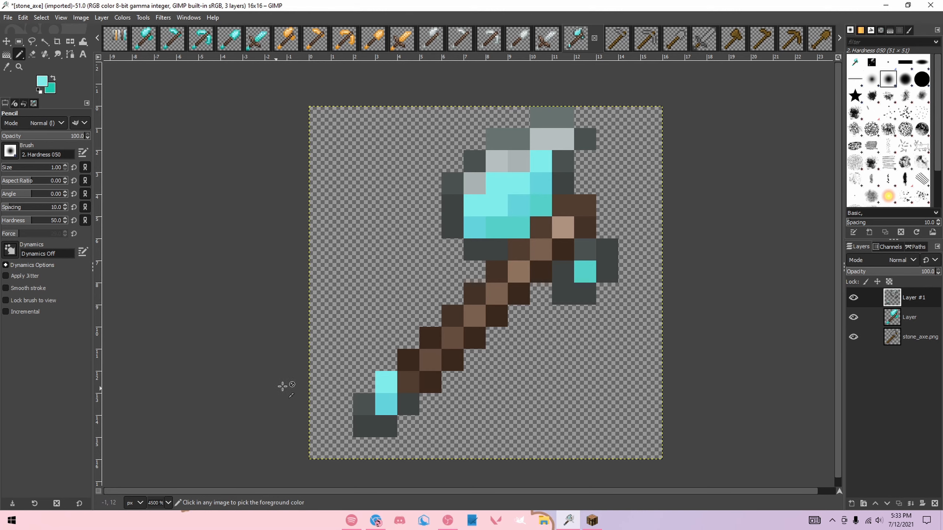
key("ctrl+z")
- Recolor the axe head's light cyan pixels with the third-lightest stone grey and the mid-cyan pixels on head and handle end with the middle grey
left_click(116, 39)
left_click(587, 40)
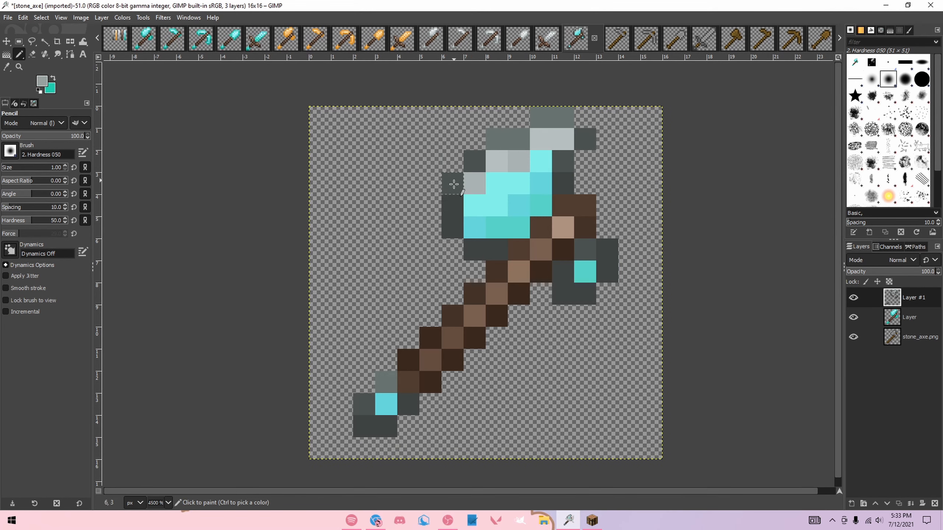
left_click(115, 39)
left_click(588, 40)
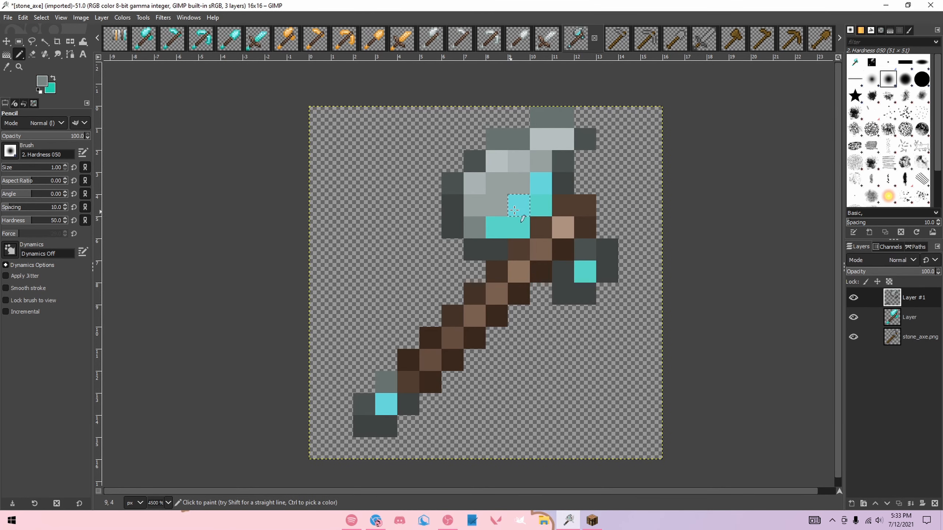
- Recolor the remaining medium teal pixels on the axe head's lower edge and rear spike with the third-darkest stone grey
left_click(507, 227, "ctrl")
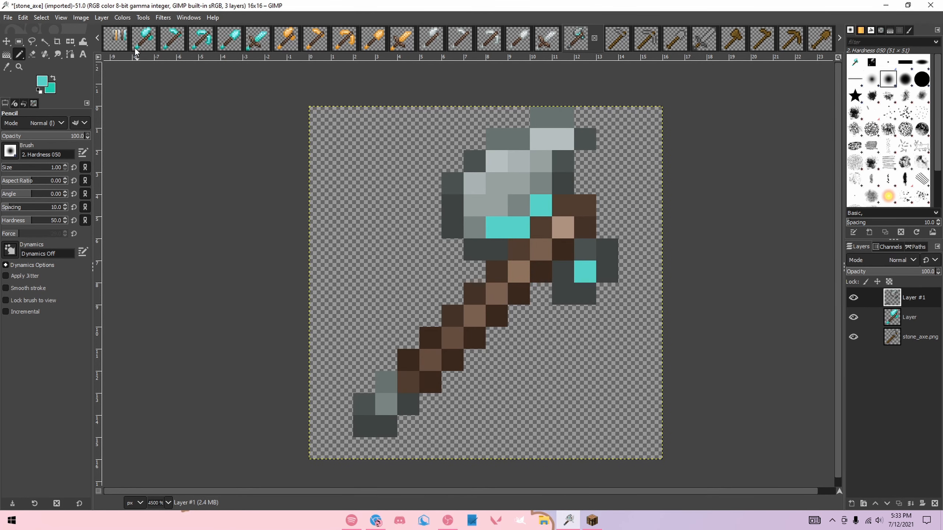
key("alt+1")
left_click(587, 39)
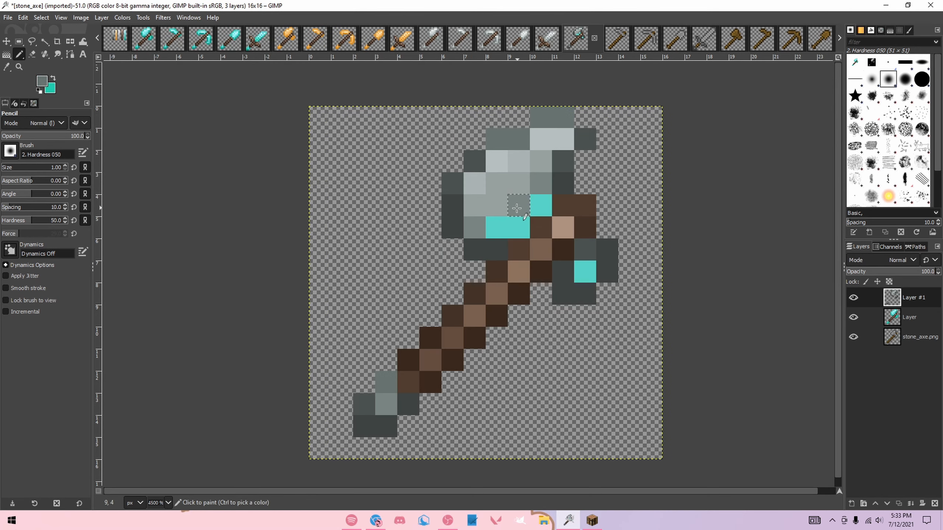
key("ctrl+z")
key("ctrl+z")
key("ctrl+z")
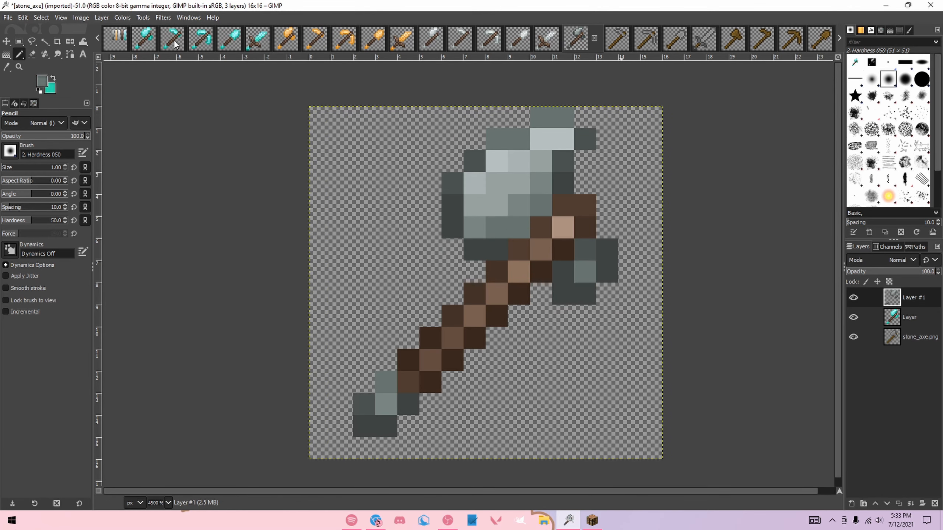
- Copy the diamond hoe artwork into the stone_hoe image and add a new transparent layer above it
left_click(175, 45)
key("ctrl+c")
left_click(570, 45)
left_click(585, 42)
left_click(613, 41)
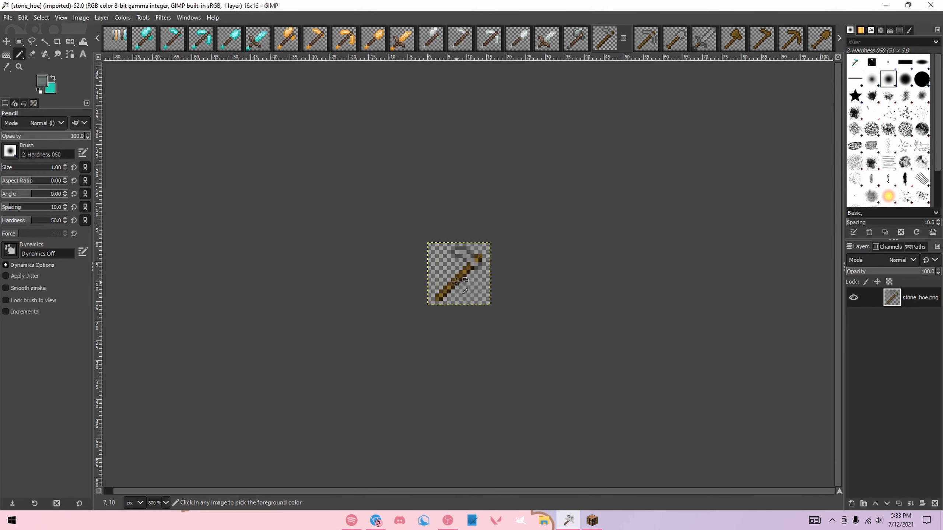
scroll(456, 283, "up", 5)
key("ctrl+v")
key("r")
left_click(735, 392)
left_click(851, 503)
left_click(861, 498)
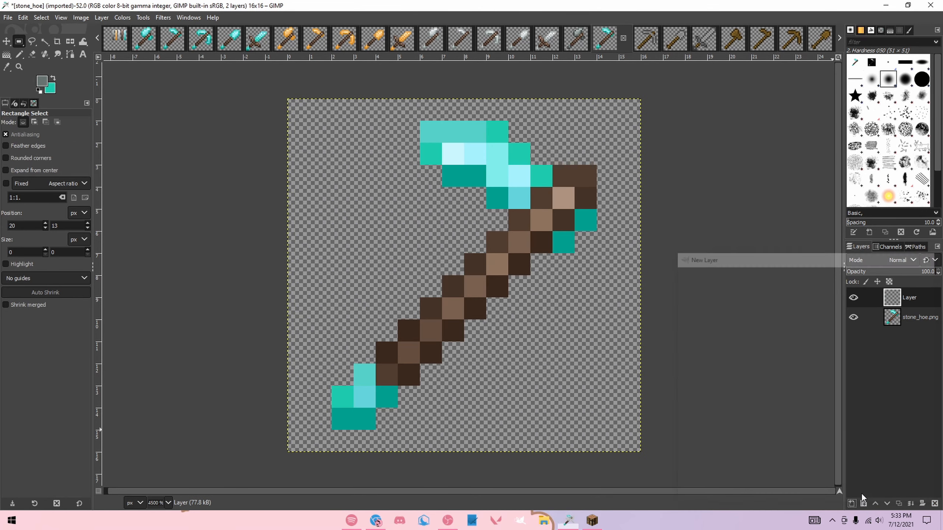
- Recolor the darkest teal pixels on the hoe's head and handle end with the darkest stone grey
left_click(119, 40)
key("n")
left_click(434, 287, "ctrl")
left_click(634, 40)
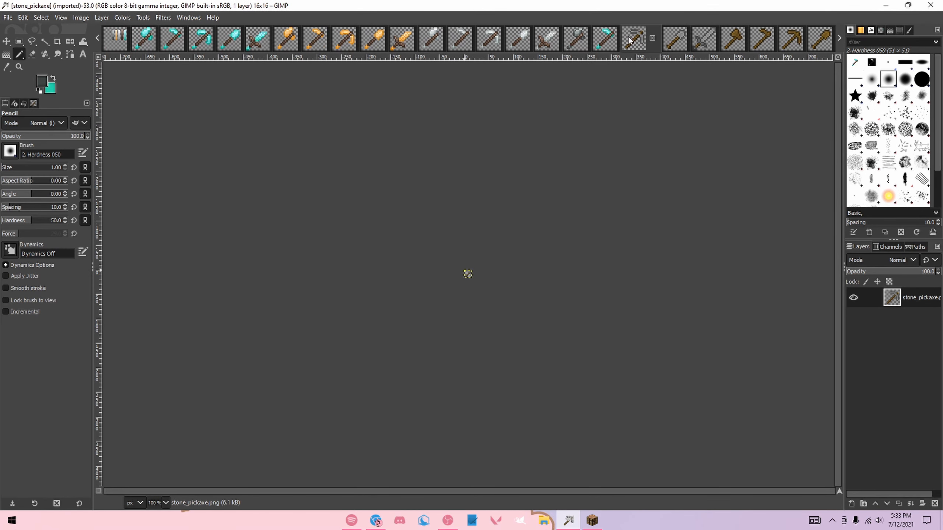
left_click(610, 40)
left_click(342, 419)
left_click(365, 419)
left_click(387, 398)
left_click(563, 242)
left_click(585, 221)
left_click_drag(497, 198, 475, 176)
left_click(454, 177)
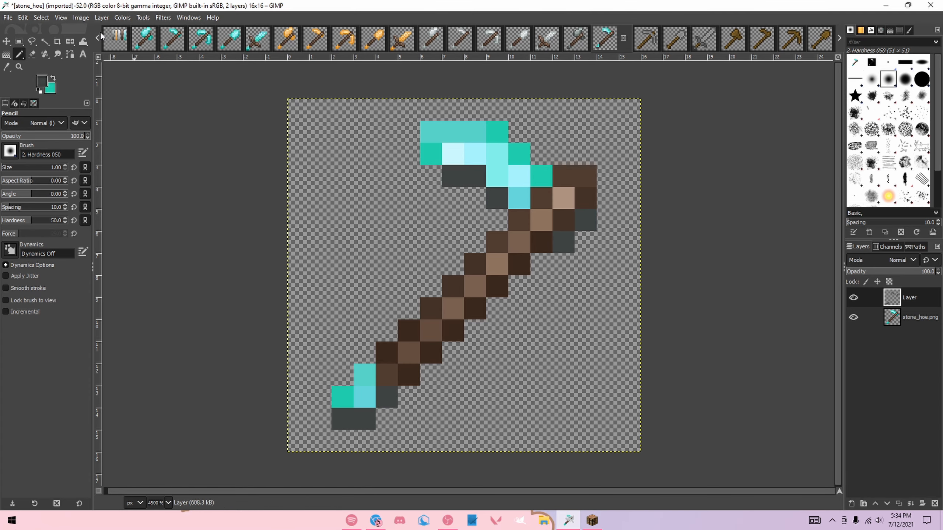
- Recolor the hoe's second-darkest teal pixels on the head and handle end with the second-darkest stone grey
left_click(114, 40)
left_click(434, 263, "ctrl")
left_click(616, 40)
left_click(431, 154)
left_click(498, 132)
left_click(540, 176, "shift")
left_click(342, 397)
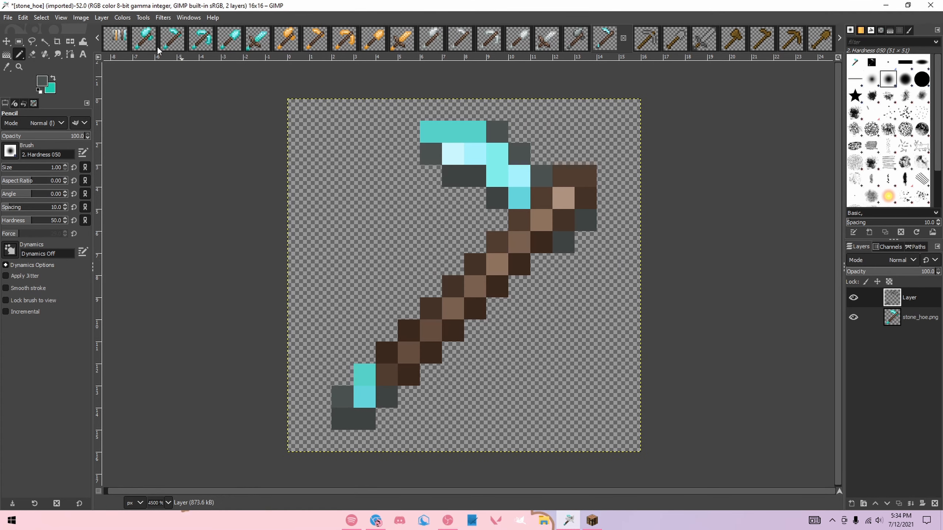
- Recolor the medium teal pixels along the hoe head's upper edge and at the handle end with the third-darkest stone grey
left_click(115, 40)
left_click(432, 241, "ctrl")
left_click(605, 40)
left_click_drag(431, 133, 475, 132)
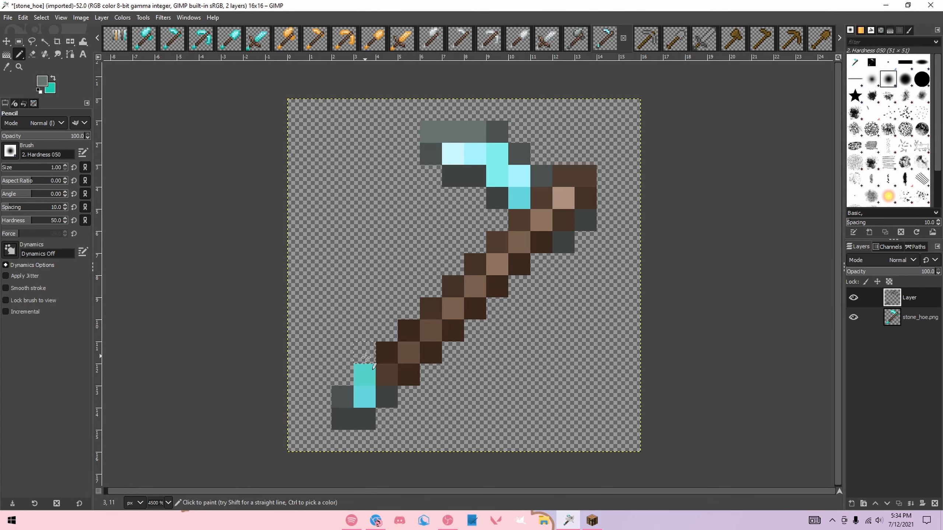
left_click(364, 374)
- Recolor the palest cyan highlight pixel on the hoe head with the lightest stone grey
left_click(115, 40)
left_click(632, 36)
left_click(456, 154)
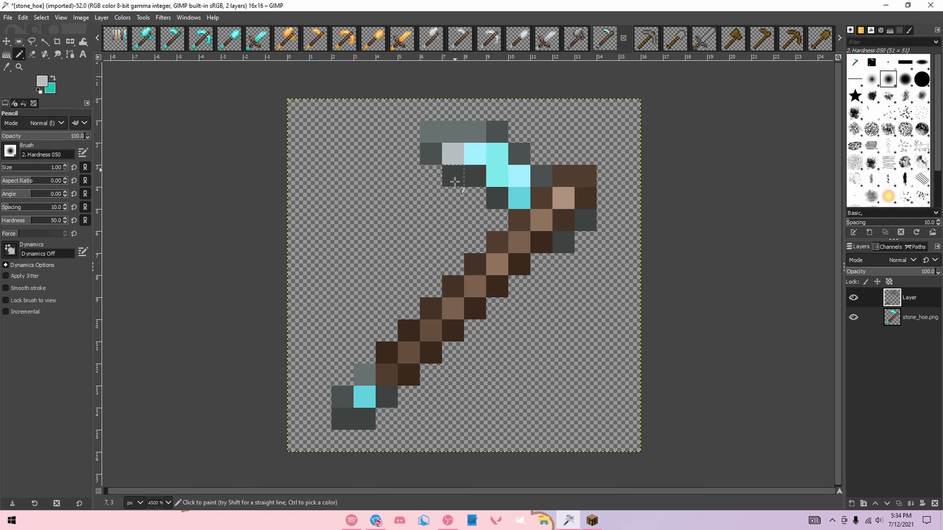
- Recolor the hoe head's pale cyan pixels with the second-lightest stone grey and its light cyan pixels with the third-lightest
left_click(124, 41)
left_click(616, 38)
left_click(476, 154)
left_click(520, 176)
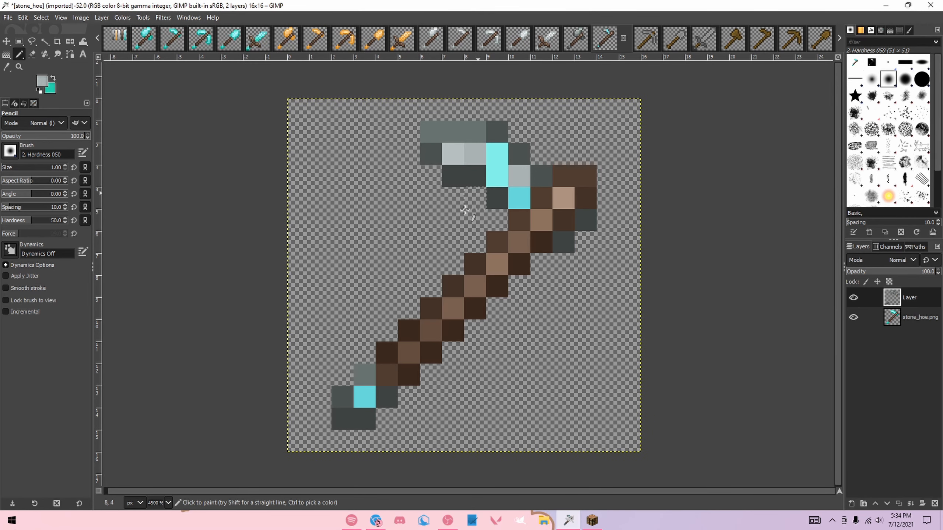
left_click(125, 46)
left_click(617, 38)
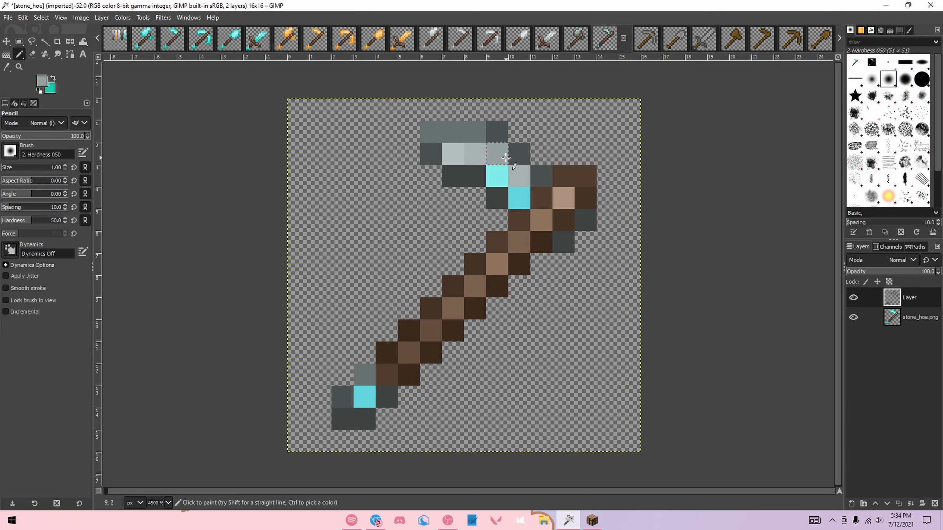
left_click(519, 198, "ctrl")
left_click(364, 375)
key("ctrl+z")
- Recolor the remaining mid-cyan pixels on the hoe's neck and handle end with the middle stone grey
left_click(117, 40)
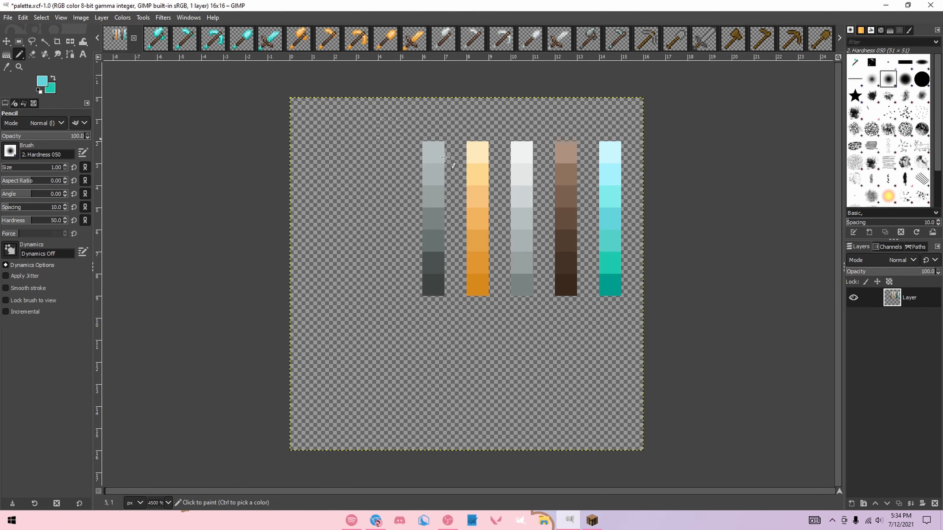
left_click(592, 220)
key("ctrl+z")
left_click(433, 219, "ctrl")
left_click(615, 40)
left_click(519, 198)
left_click(364, 397)
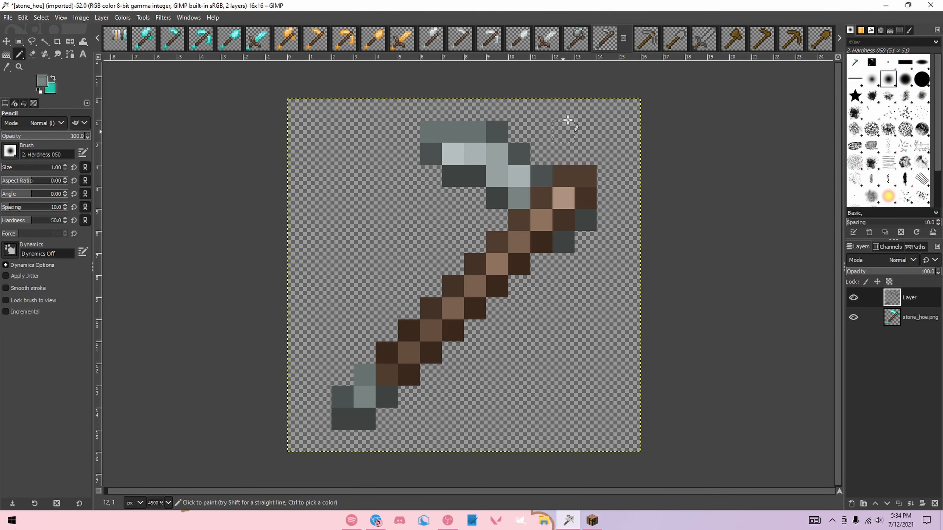
- Copy the diamond pickaxe artwork into the stone_pickaxe image as its own layer and add a new transparent layer above it
left_click(194, 42)
key("ctrl+c")
left_click(642, 40)
scroll(467, 271, "up", 10)
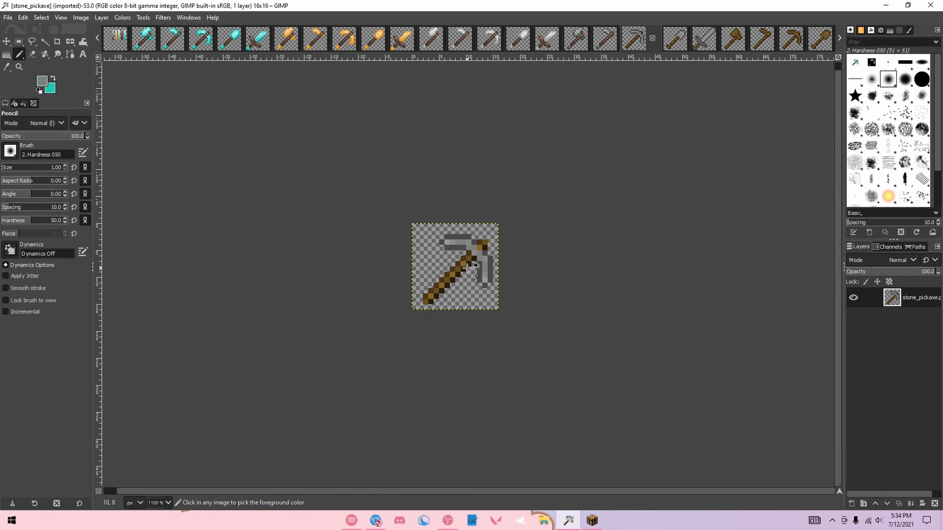
scroll(404, 272, "up", 1)
key("ctrl+v")
key("r")
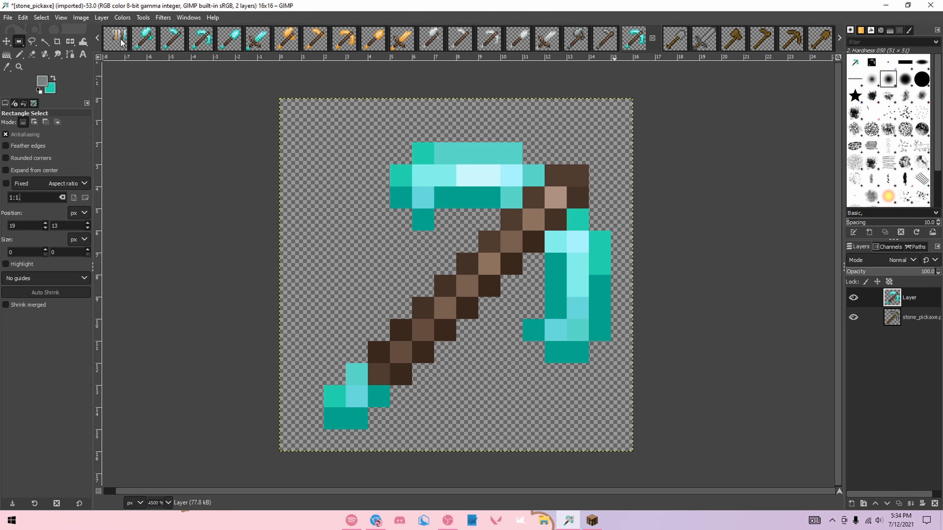
key("shift+ctrl+n")
key("Return")
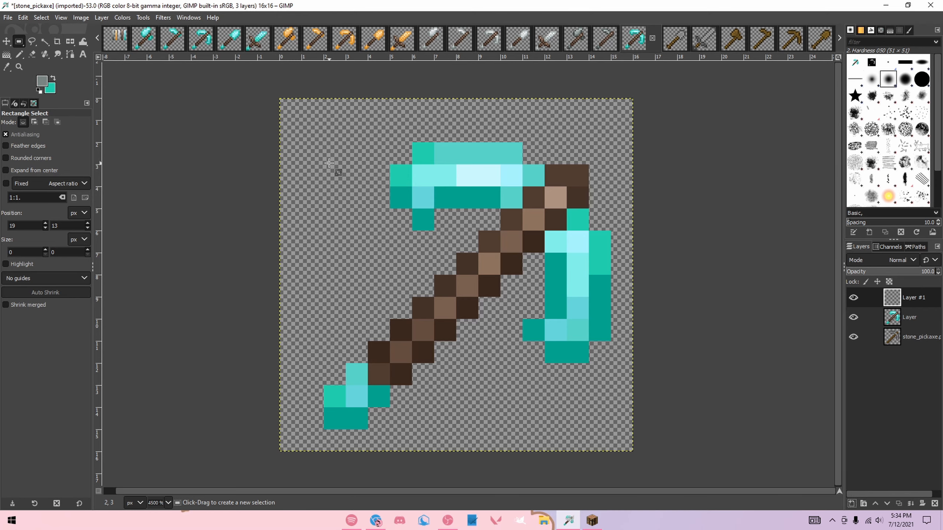
- Recolor the darkest teal pixels on the pickaxe's head and handle end with the darkest stone grey
left_click(114, 47)
key("n")
left_click(438, 287, "ctrl")
left_click(634, 42)
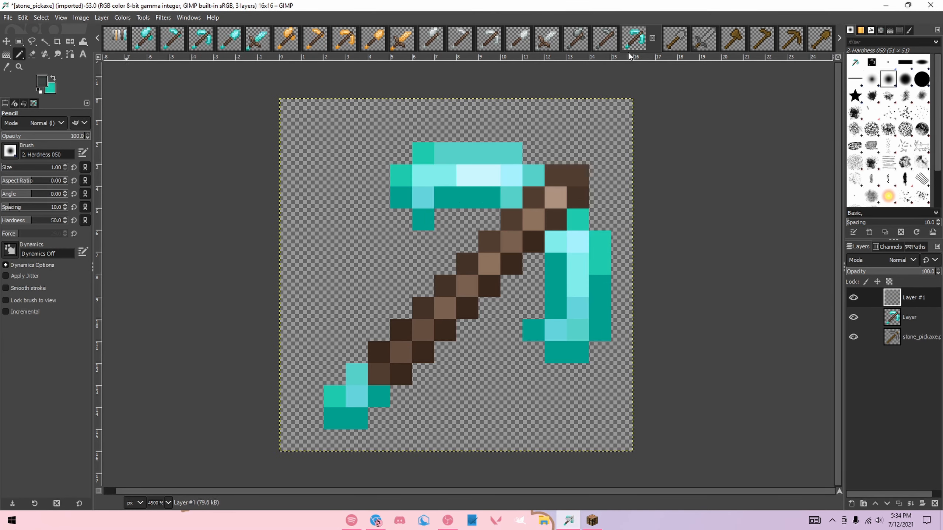
left_click(402, 199)
left_click(423, 220)
left_click_drag(446, 204, 490, 197)
mouse_move(556, 256)
left_mouse_down()
mouse_move(553, 356)
mouse_move(594, 336)
mouse_move(600, 278)
left_mouse_up()
left_click(370, 399)
left_click_drag(360, 416, 337, 415)
- Recolor the pickaxe's second-darkest teal pixels on the head's outer edges and handle end with the second-darkest stone grey
left_click(115, 41)
left_click(434, 264, "ctrl")
left_click(633, 41)
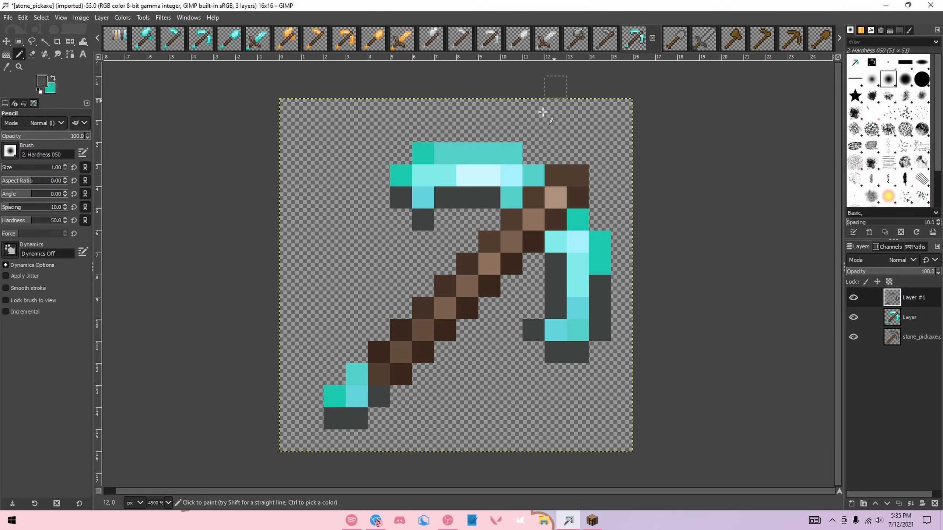
left_click_drag(406, 177, 423, 156)
left_click_drag(578, 220, 600, 264)
left_click(334, 397)
- Recolor the medium teal pixels along the pickaxe head's upper edge and at the handle end with the third-darkest stone grey
left_click(115, 41)
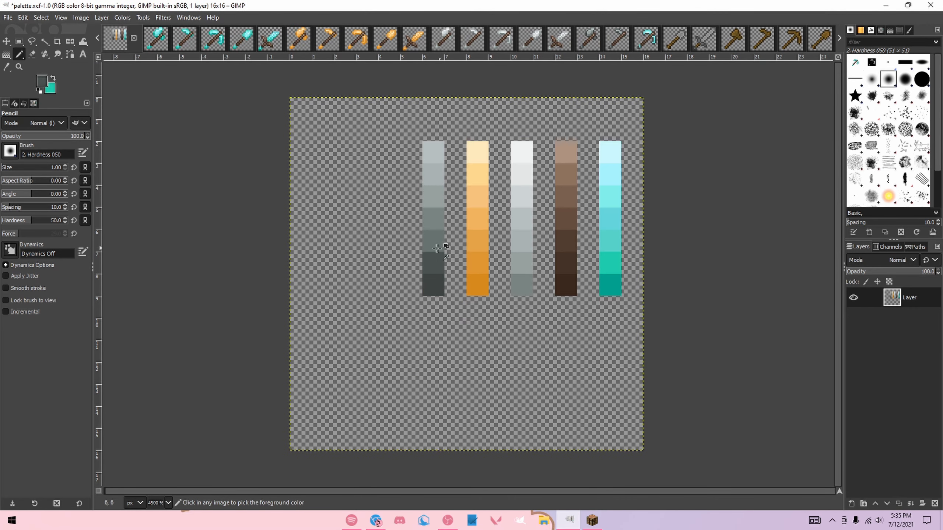
left_click(633, 41)
left_click_drag(445, 155, 534, 175)
left_click(358, 373)
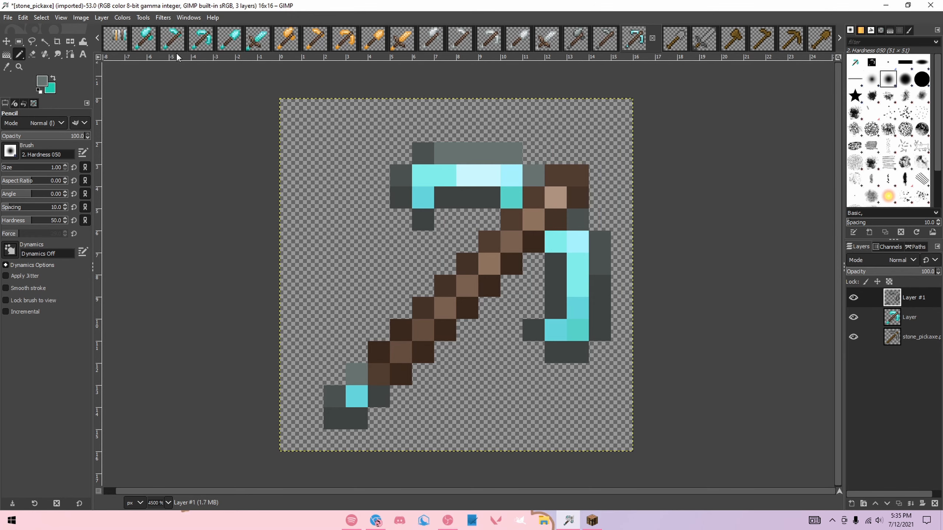
- Recolor the pickaxe head's palest cyan highlights with the lightest stone grey and its pale cyan pixels with the second-lightest
left_click(116, 40)
left_click(637, 41)
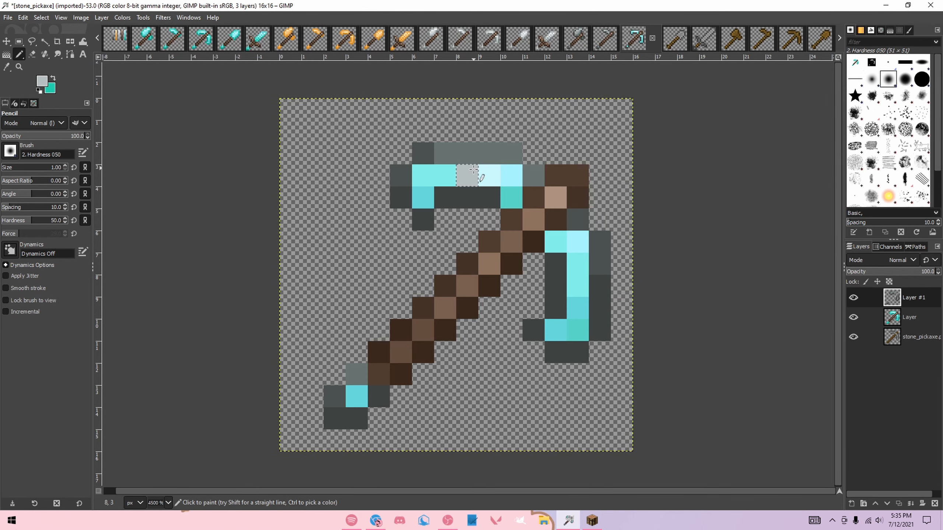
left_click(115, 41)
left_click(637, 40)
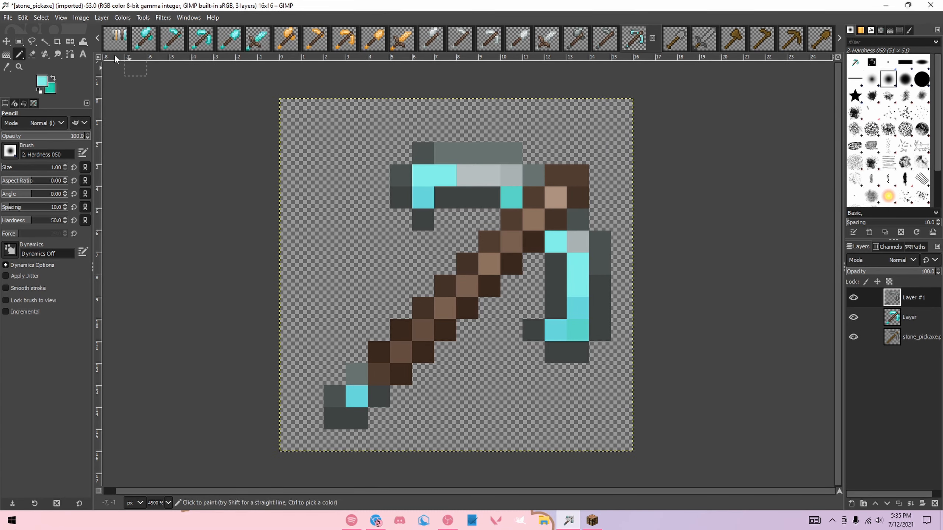
- Recolor the light cyan pixels on both arms of the pickaxe head with the third-lightest stone grey
left_click(115, 40)
left_click(441, 208, "ctrl")
left_click(637, 40)
left_click_drag(423, 176, 445, 175)
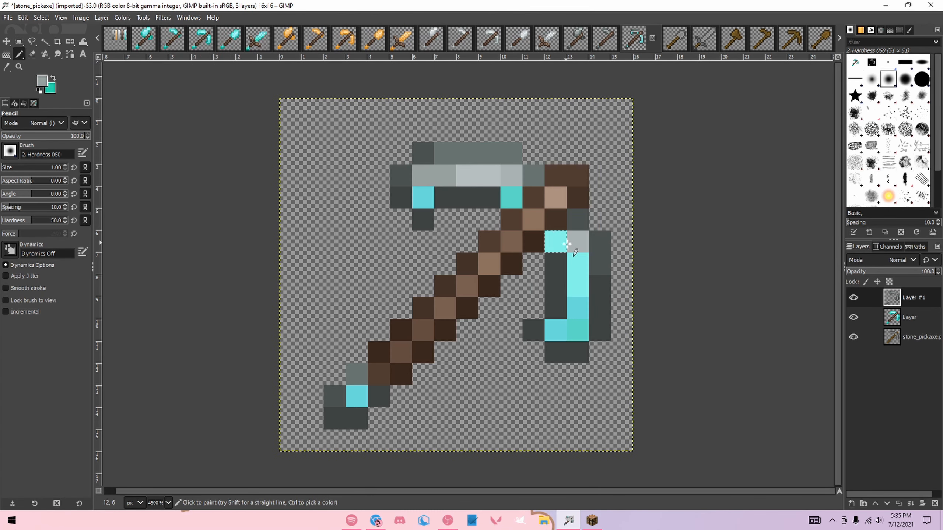
left_click_drag(555, 241, 575, 266)
- Recolor the remaining medium teal pixels on the undersides of the pickaxe head with the third-darkest stone grey
left_click(508, 203, "ctrl")
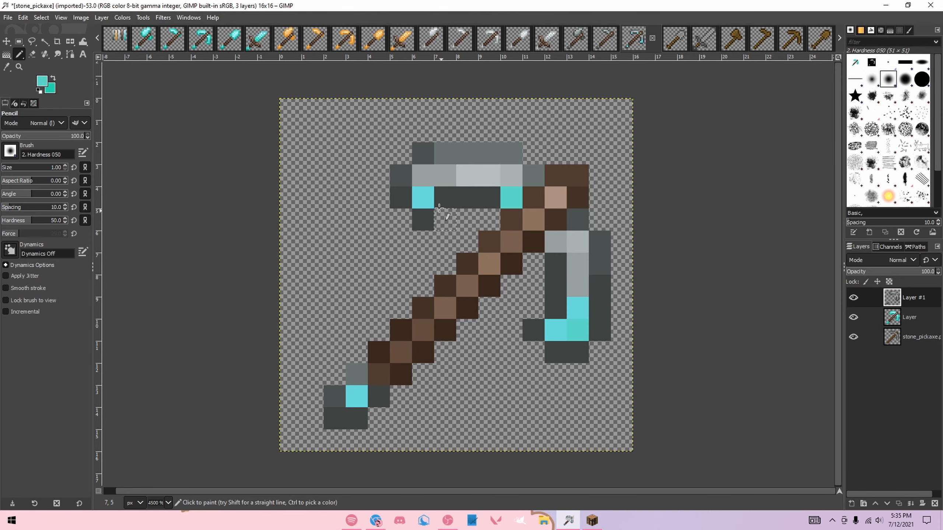
left_click(118, 42)
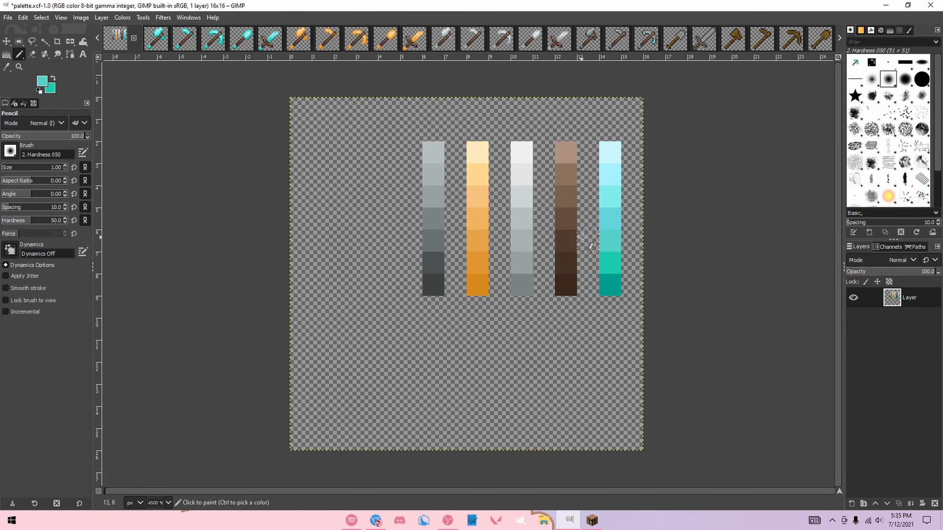
left_click(637, 44)
left_click(426, 192, "ctrl")
left_click(115, 39)
left_click(589, 240)
key("ctrl+z")
left_click(587, 237)
key("ctrl+z")
left_click(588, 220)
key("ctrl+z")
- Recolor the remaining mid-cyan pixels on the pickaxe head and handle end with the middle stone grey
left_click(438, 223, "ctrl")
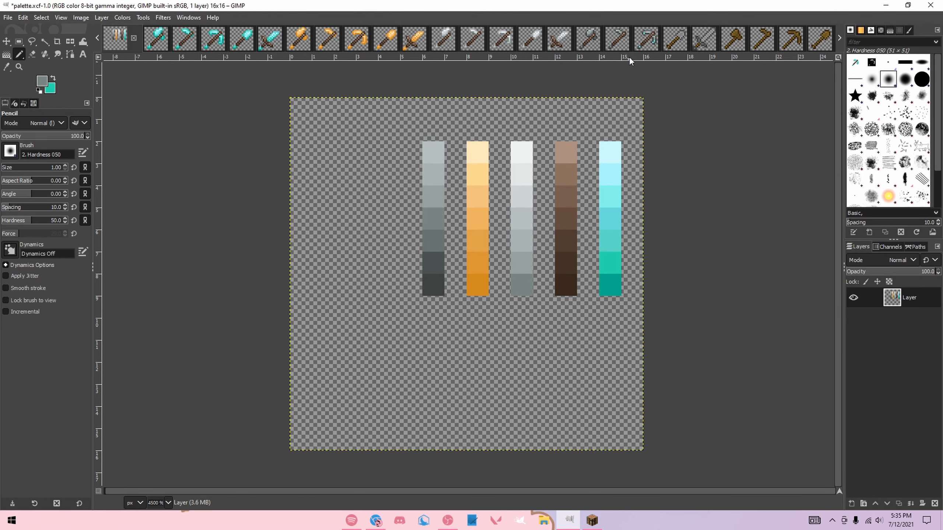
left_click(646, 39)
left_click(424, 197)
left_click(577, 308)
left_click(556, 330)
left_click(357, 397)
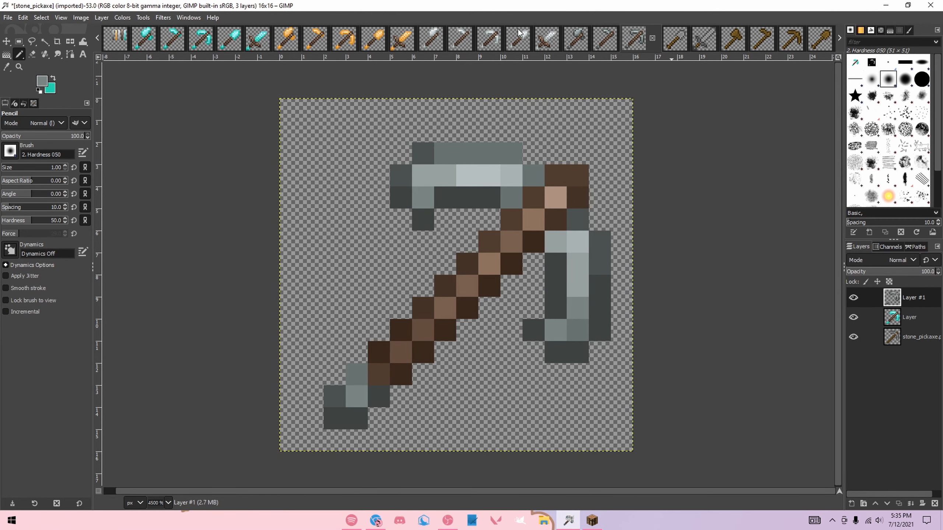
- Copy the diamond shovel artwork into the stone_shovel image as a separate layer
left_click(227, 41)
left_click(674, 39)
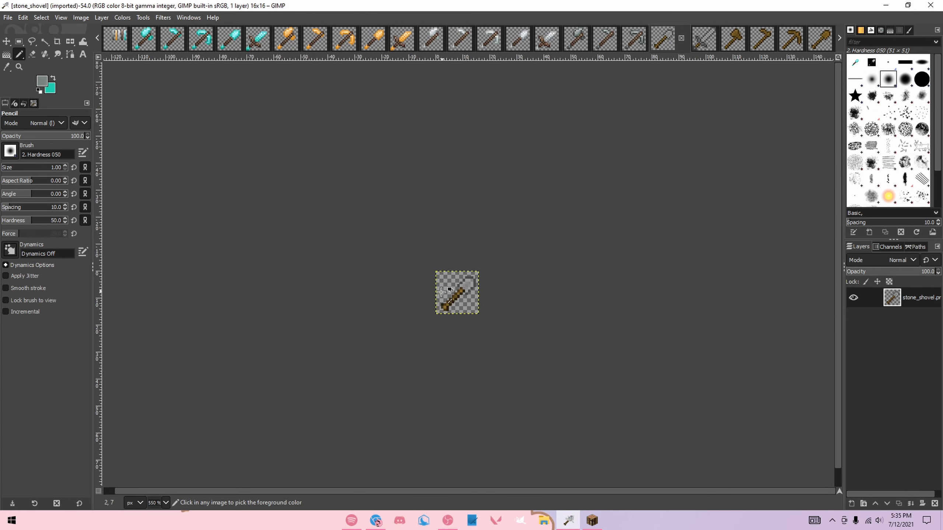
left_click(852, 504)
key("ctrl+v")
key("r")
left_click(724, 366)
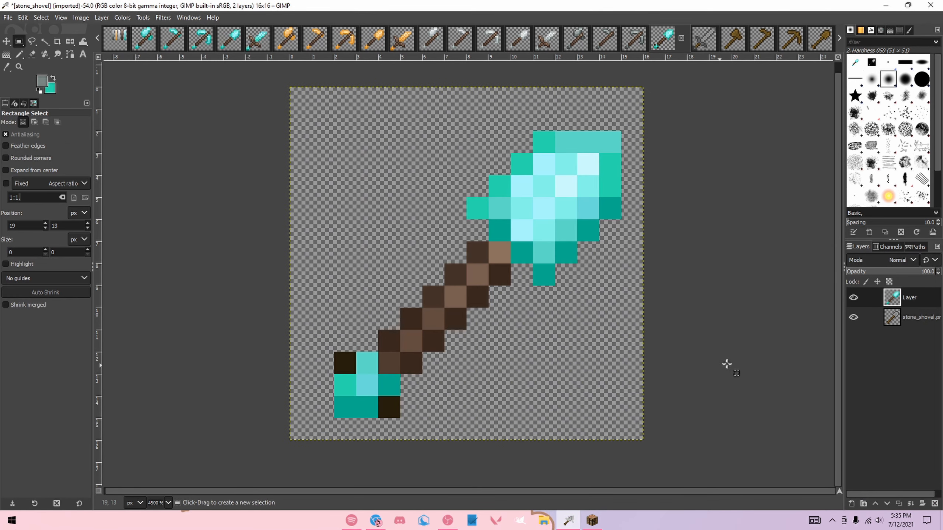
- Hide the original stone_shovel layer and add a new transparent layer above the diamond shovel artwork
left_click(853, 318)
left_click(851, 504)
left_click(864, 494)
- Recolor the darkest teal pixels on the shovel's handle end and the lower edges of its blade with the darkest stone grey
left_click(113, 38)
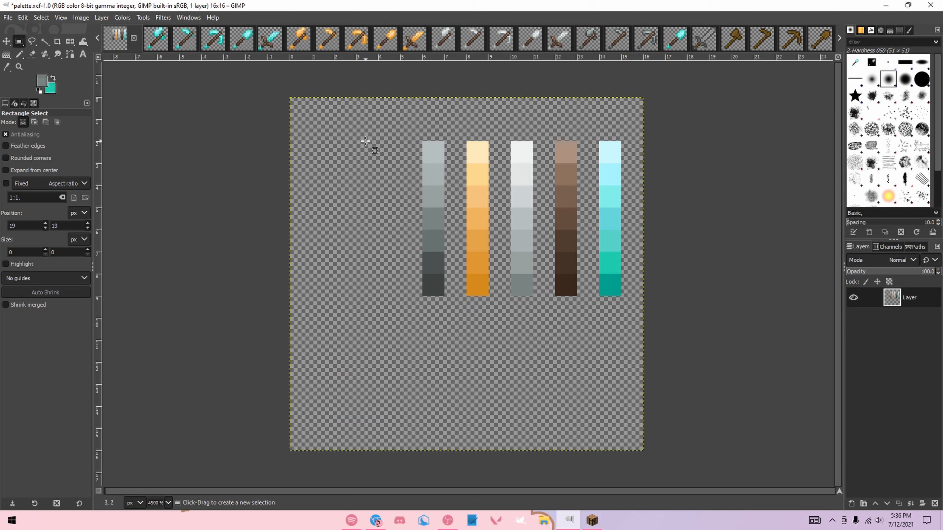
key("n")
left_click(675, 40)
left_click_drag(351, 407, 366, 407)
left_click(390, 386)
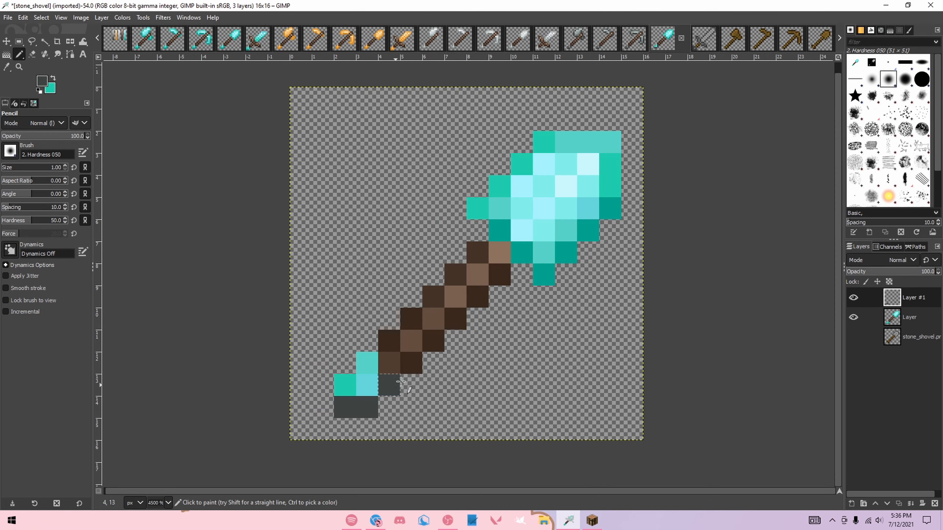
left_click(501, 231)
left_click(546, 274, "shift")
left_click(610, 209, "shift")
key("alt+1")
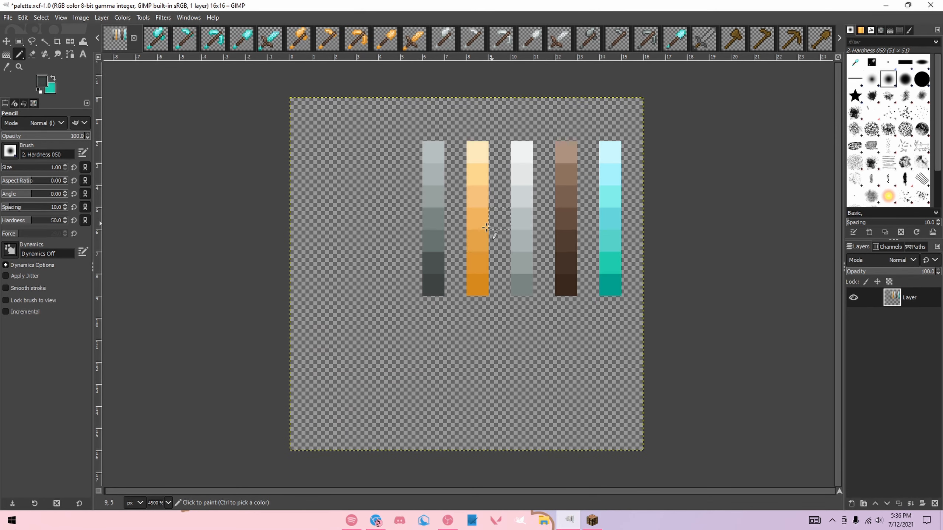
- Recolor the shovel's handle-end corner with the second-darkest stone grey, and the blade's top edge and upper handle-end pixel with the third-darkest
left_click(674, 41)
left_click(344, 386)
key("alt+1")
left_click(527, 177, "ctrl")
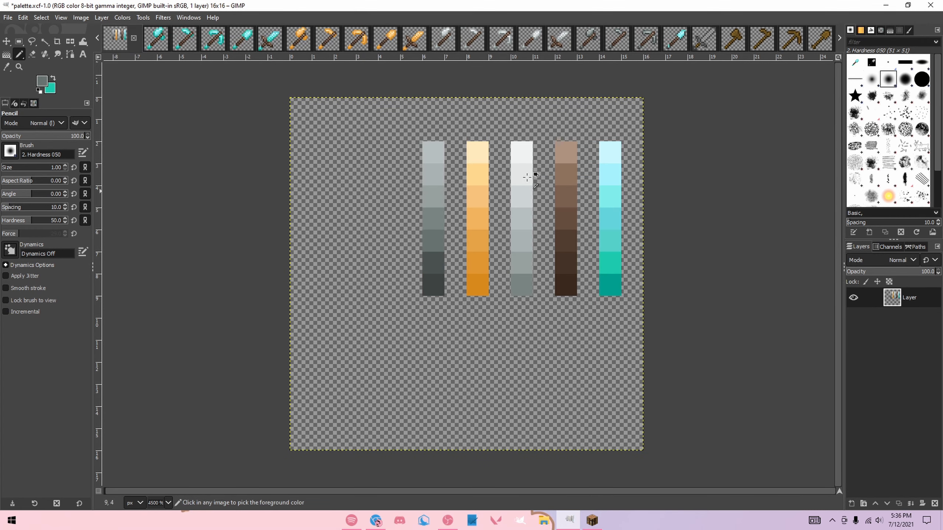
left_click(675, 39)
left_click_drag(565, 144, 610, 144)
left_click(366, 360)
- Recolor the bright cyan pixels inside the shovel blade with the three lightest stone greys
left_click(116, 40)
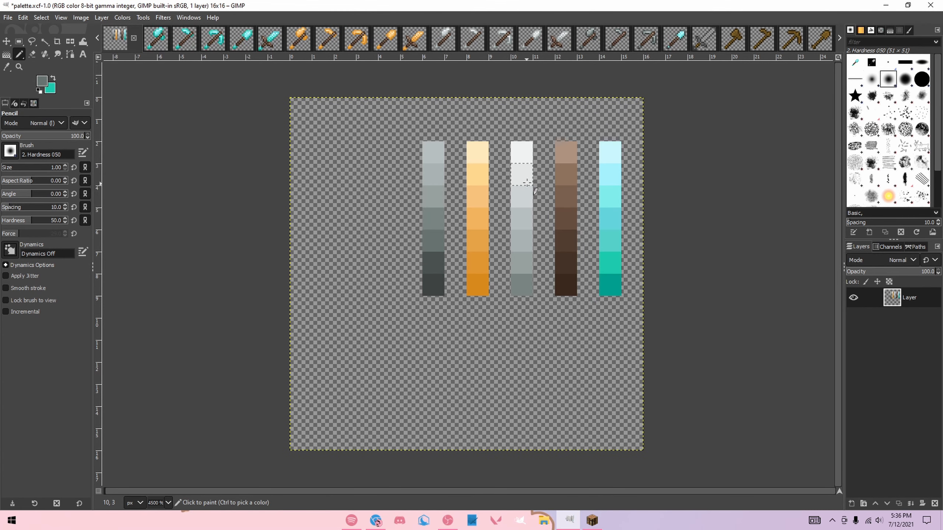
left_click(675, 39)
left_click(572, 195)
key("alt+1")
left_click(673, 40)
mouse_move(541, 221)
left_mouse_down()
mouse_move(533, 163)
mouse_move(521, 209)
mouse_move(588, 230)
left_mouse_up()
key("alt+1")
left_click(675, 40)
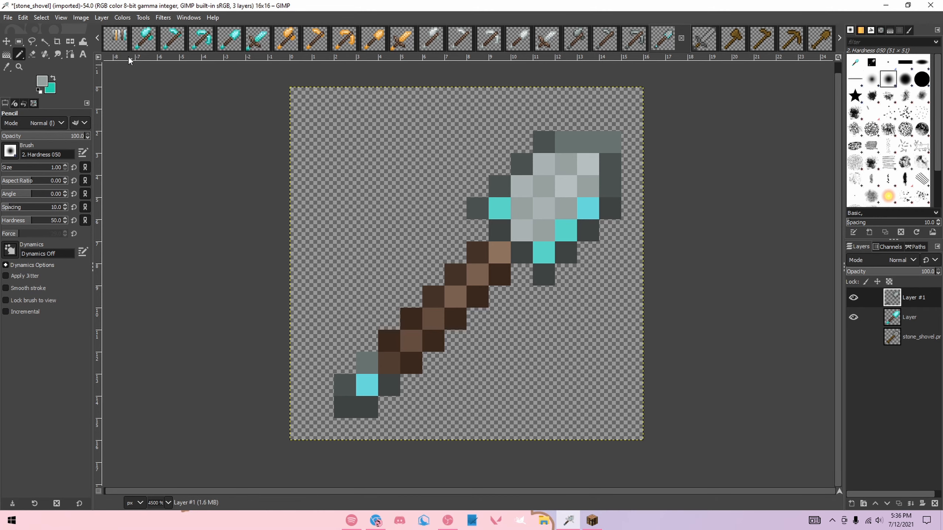
- Recolor the mid-teal pixels along the lower side of the shovel blade with the third-darkest stone grey
key("alt+1")
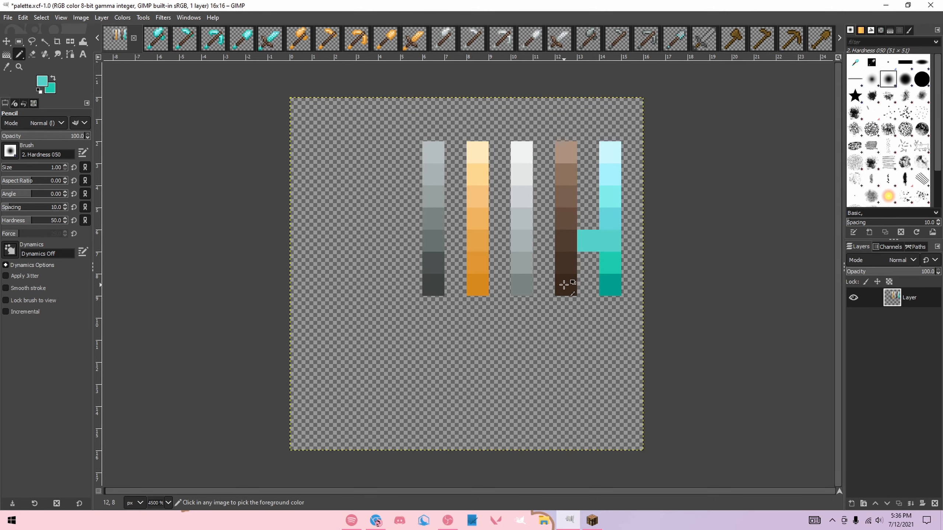
left_click(442, 245, "ctrl")
left_click(663, 38)
left_click(507, 215)
left_click_drag(566, 230, 544, 253)
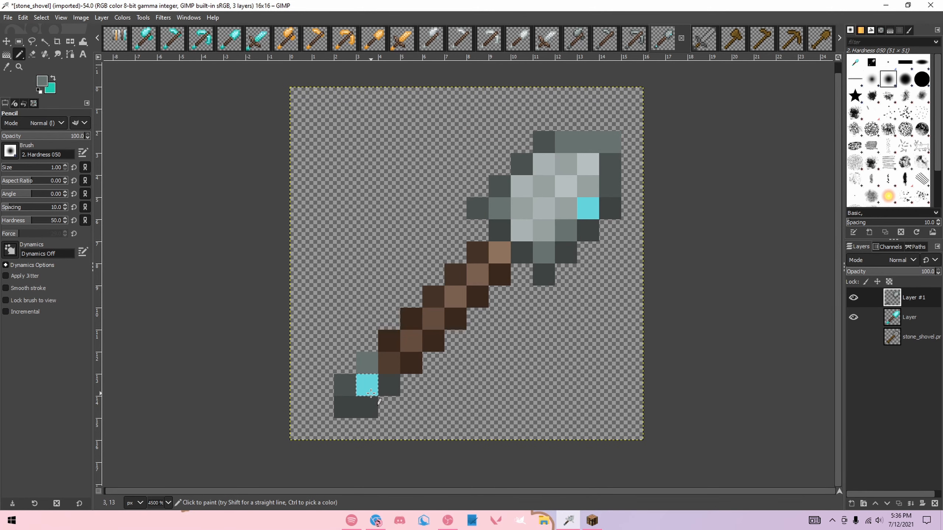
- Recolor the last cyan pixels on the shovel's handle end and blade with the middle stone grey
key("alt+1")
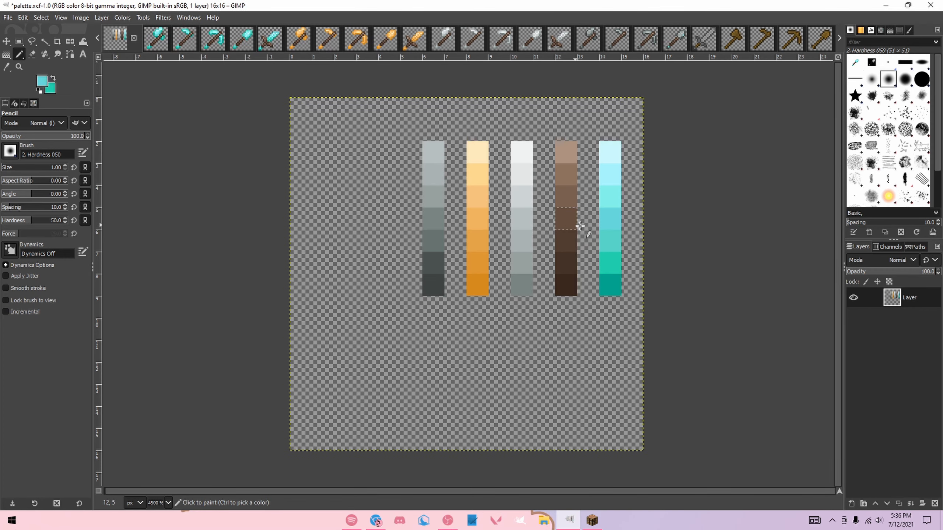
left_click(432, 217, "ctrl")
key("ctrl+Tab")
left_click(367, 384)
left_click(587, 208)
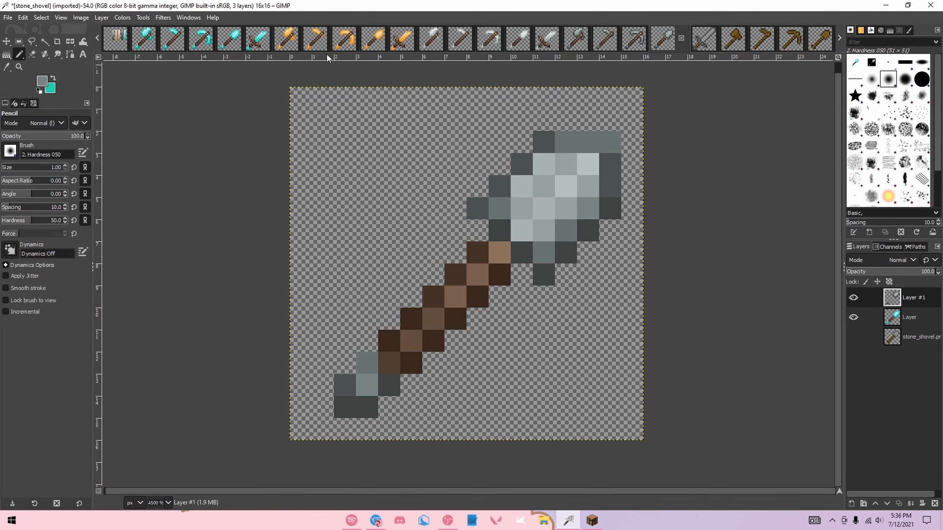
- Copy the diamond sword artwork into the stone_sword image as a separate layer, hide the original layer, and add a new transparent layer on top
key("alt+6")
key("ctrl+v")
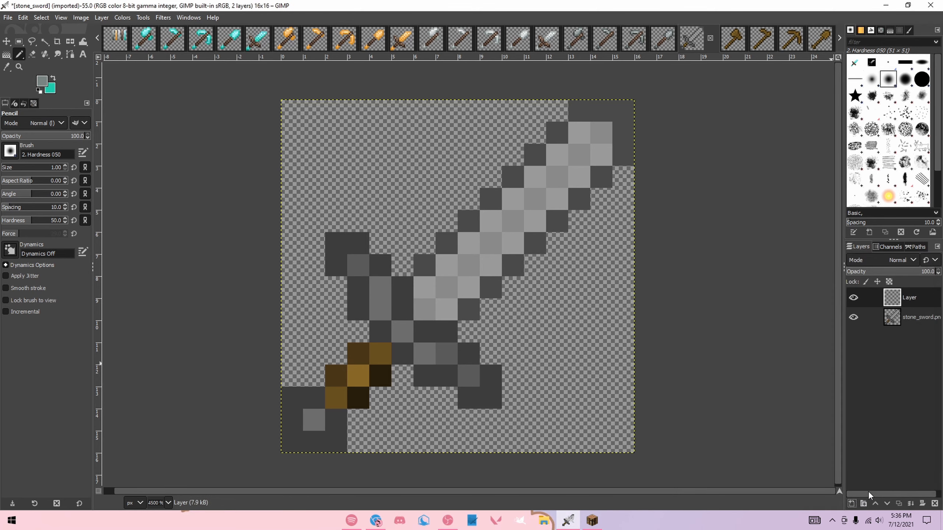
key("r")
left_click(849, 502)
left_click(851, 503, "shift")
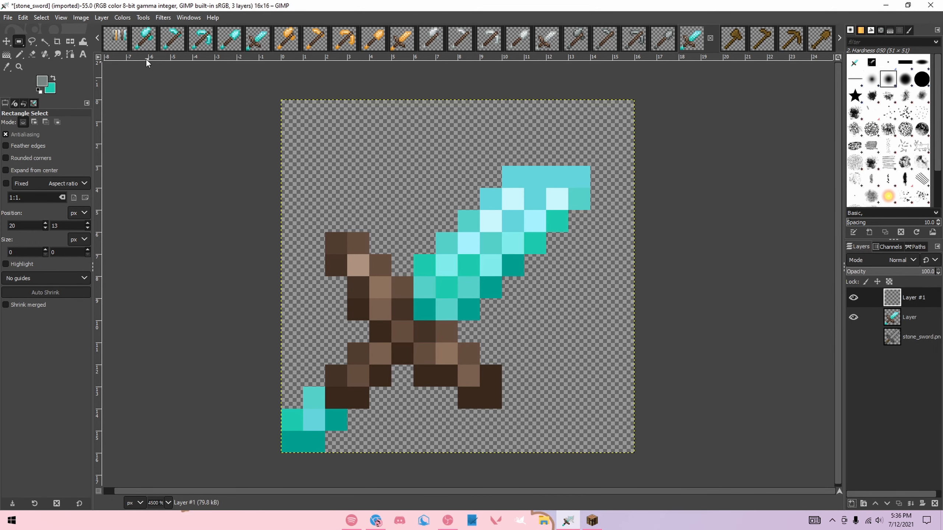
- Recolor the darkest teal pixels on the sword's handle end and the lower edge and base of its blade with the darkest stone grey
key("alt+1")
key("n")
left_click(427, 285, "ctrl")
left_click(702, 39)
left_click_drag(294, 442, 336, 422)
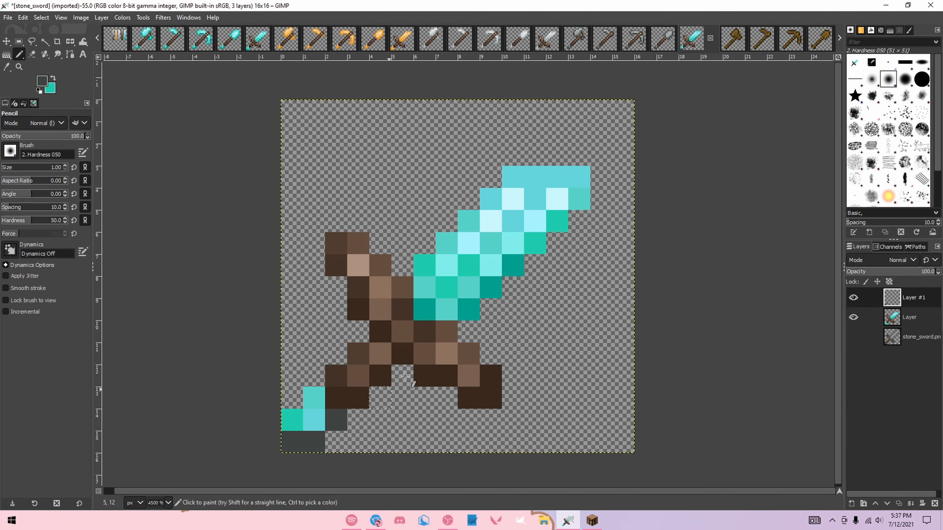
left_click(468, 310)
left_click(514, 266, "shift")
left_click(425, 309)
- Recolor the dark teal pixels on the sword blade and the handle-end corner with the second-darkest stone grey
left_click(116, 39)
left_click(431, 259, "ctrl")
left_click(692, 39)
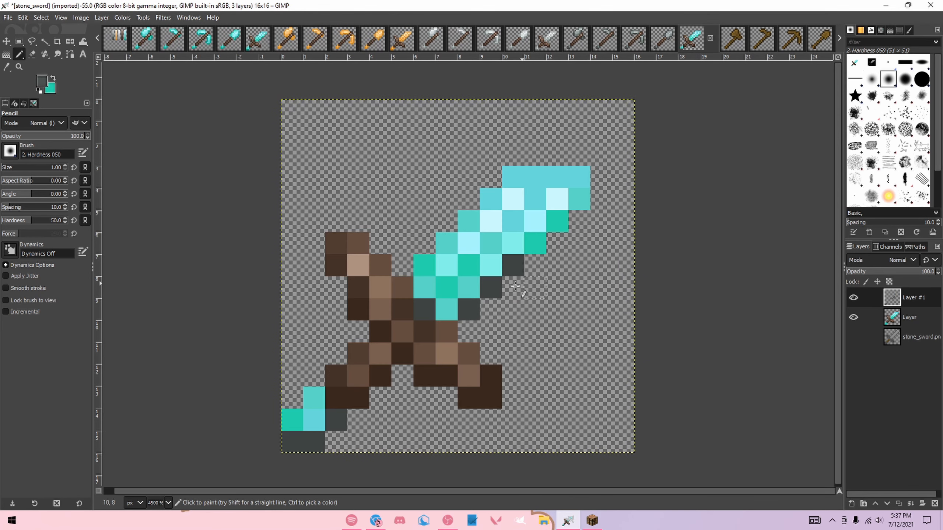
left_click(448, 287)
left_click(426, 266)
left_click(470, 264)
left_click_drag(534, 244, 557, 224)
left_click(292, 420)
- Recolor the mid-teal pixels on the upper half of the sword blade and the top of the handle end with the third-darkest stone grey
key("alt+1")
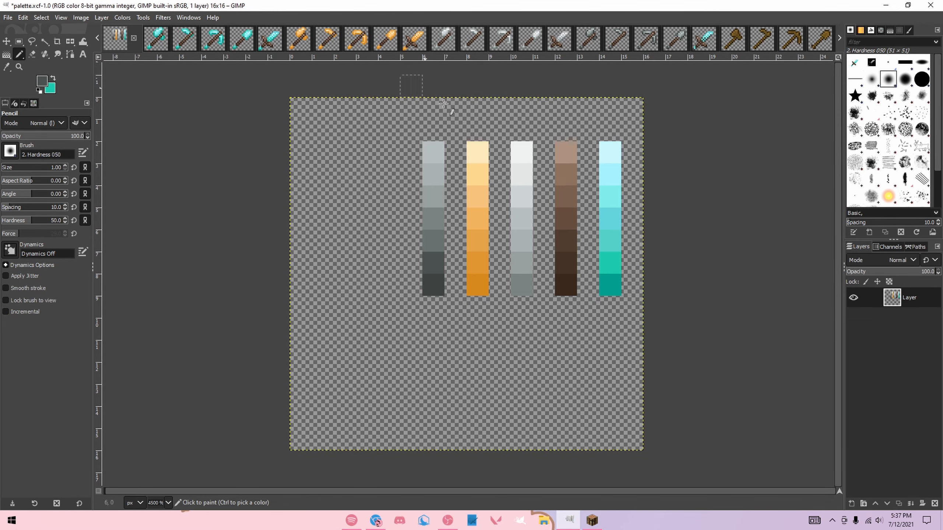
left_click(432, 245, "ctrl")
left_click(700, 39)
left_click_drag(446, 244, 469, 221)
left_click(490, 244)
left_click(579, 198)
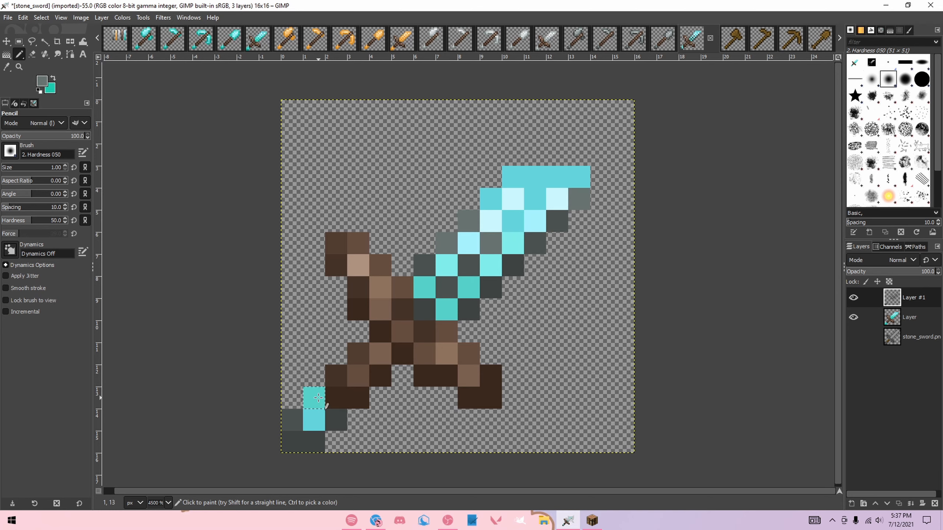
left_click(318, 398)
- Recolor the mid-cyan pixels along the sword's tip and upper blade with the middle stone grey
left_click(116, 39)
left_click(490, 200)
left_click(513, 178)
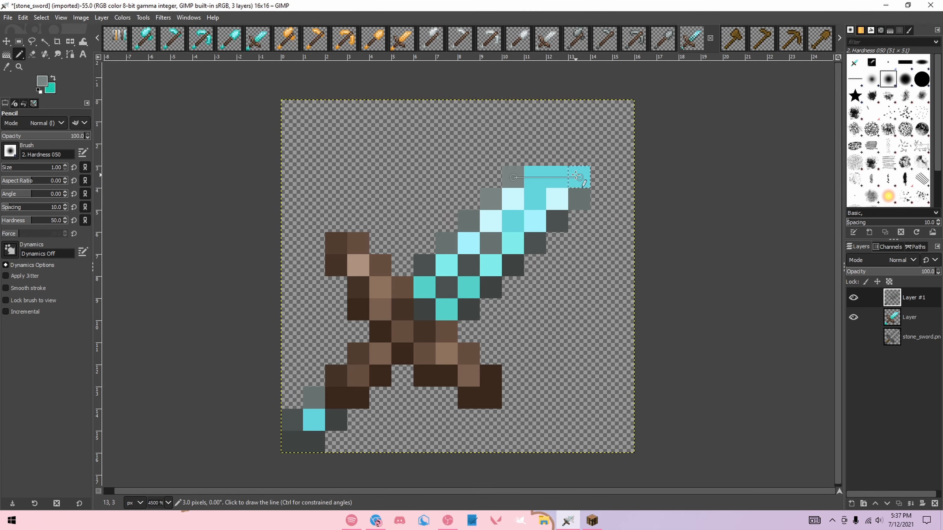
left_click(578, 178, "shift")
left_click(534, 200)
left_click(514, 220)
- Recolor the three palest highlight pixels near the sword's tip with the lightest stone grey
left_click(115, 39)
left_click(438, 152, "ctrl")
left_click(692, 39)
left_click(513, 198)
left_click(557, 199)
left_click(491, 221)
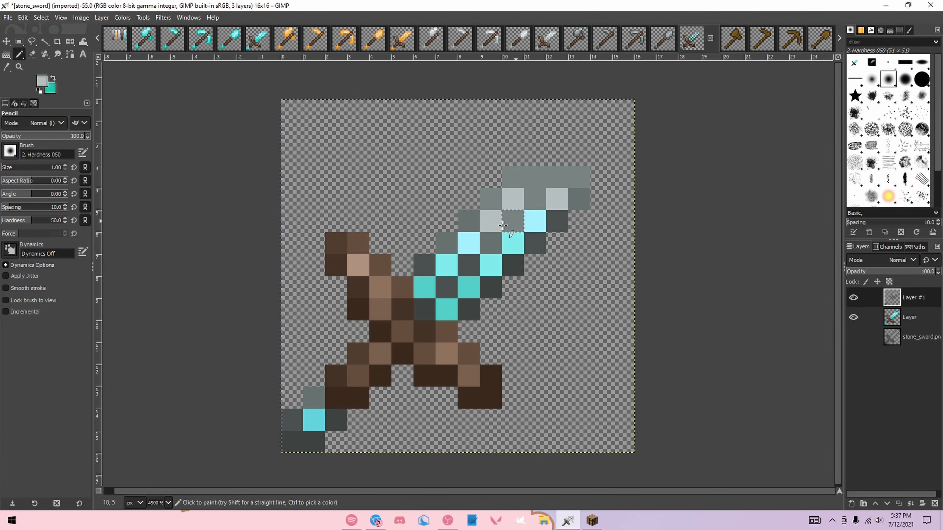
- Recolor the two pale cyan pixels inside the sword blade with the second-lightest stone grey
left_click(116, 39)
left_click(430, 156, "ctrl")
left_click(692, 39)
left_click(469, 243)
left_click(534, 221)
- Recolor the three bright cyan pixels in the middle of the sword blade with the third-lightest stone grey
left_click(507, 250, "ctrl")
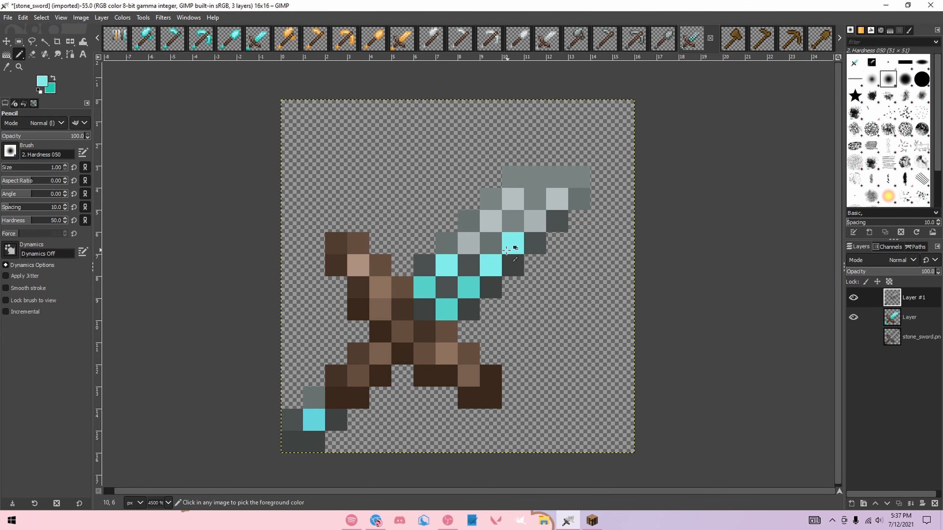
left_click(115, 38)
left_click(442, 200, "ctrl")
left_click(692, 39)
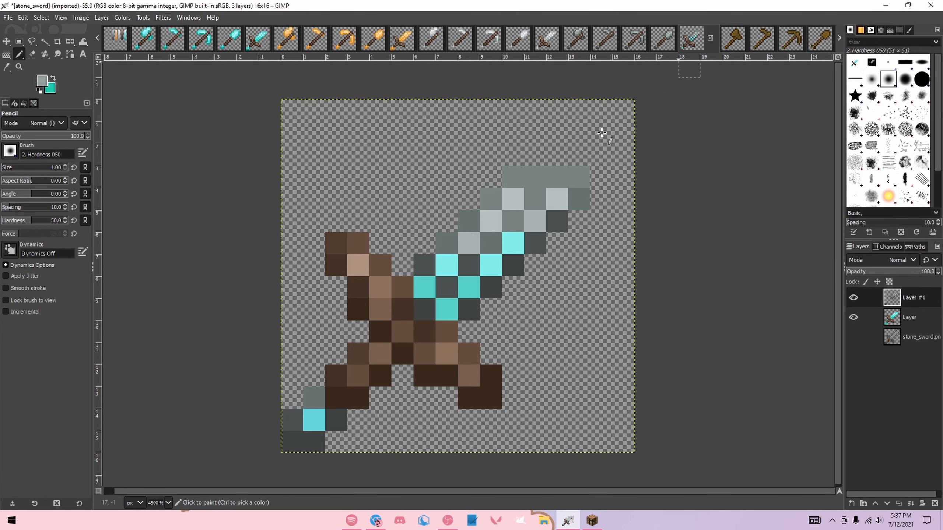
left_click(446, 264)
left_click(513, 244)
left_click(491, 265)
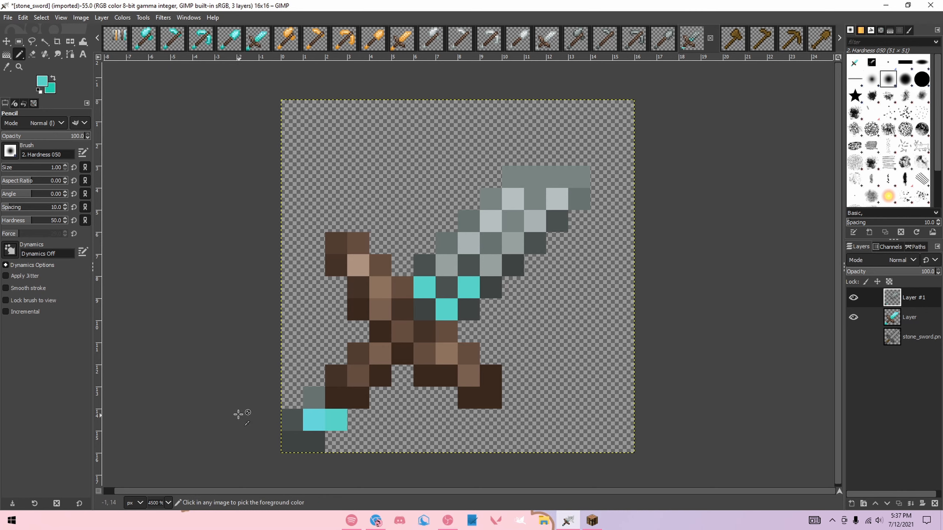
- Recolor the remaining mid-teal pixels near the base of the sword blade with the third-darkest stone grey
left_click(115, 39)
left_click(588, 222)
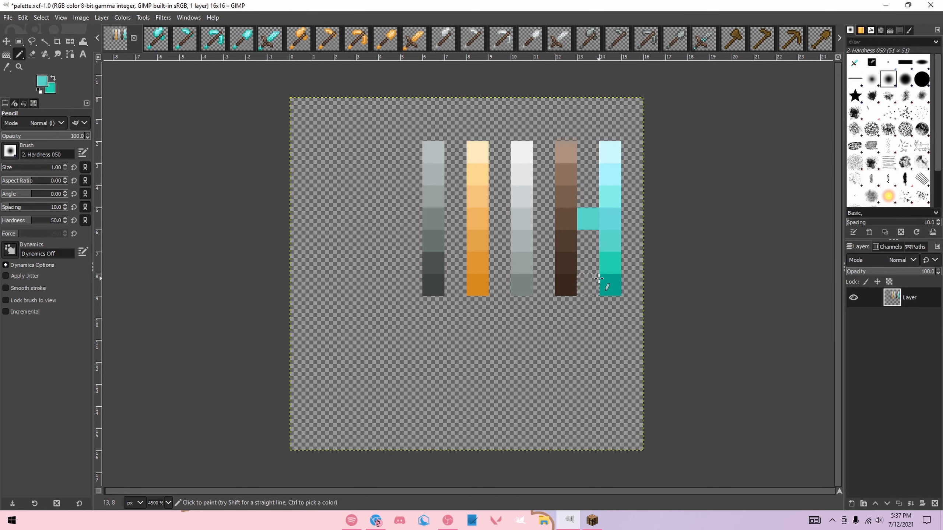
key("ctrl+z")
left_click(434, 241, "ctrl")
left_click(698, 39)
left_click(427, 291)
left_click(446, 309)
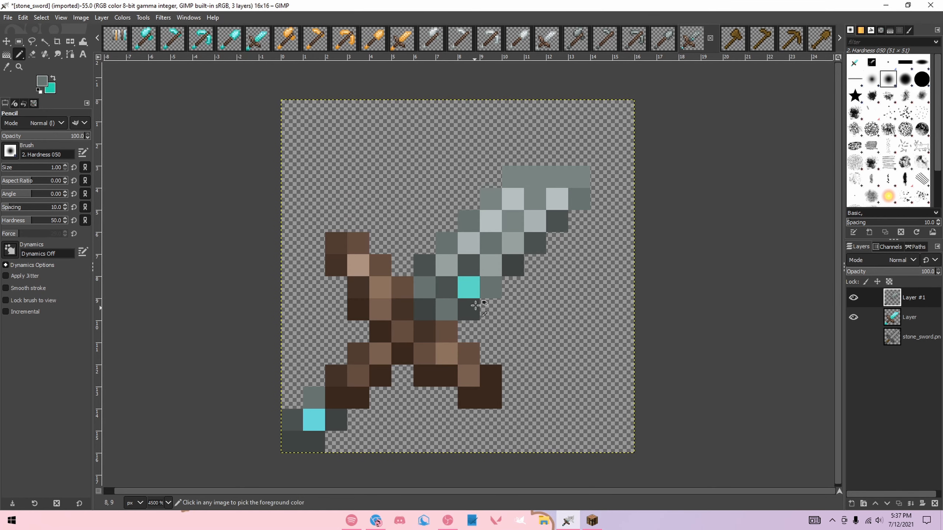
left_click(469, 286)
- Recolor the last cyan pixel on the sword's handle end with the middle stone grey
left_click(115, 38)
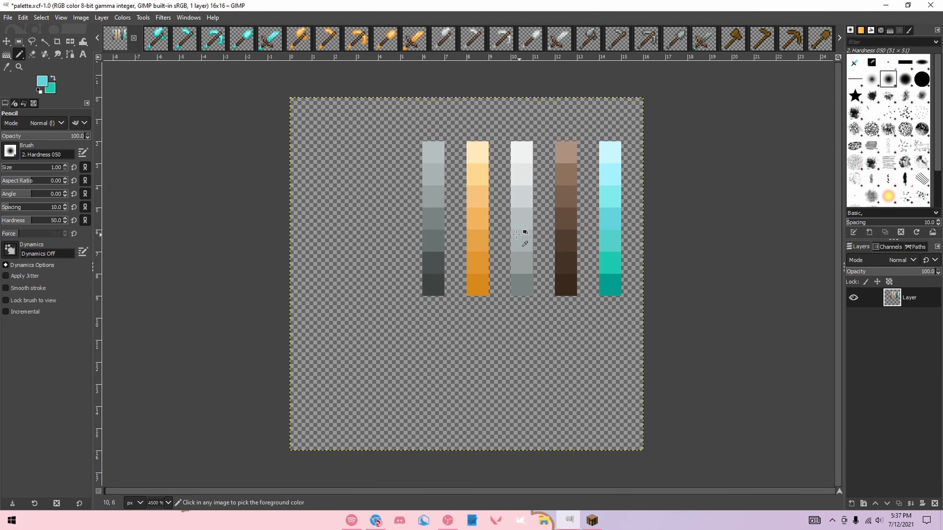
left_click(698, 39)
left_click(316, 423)
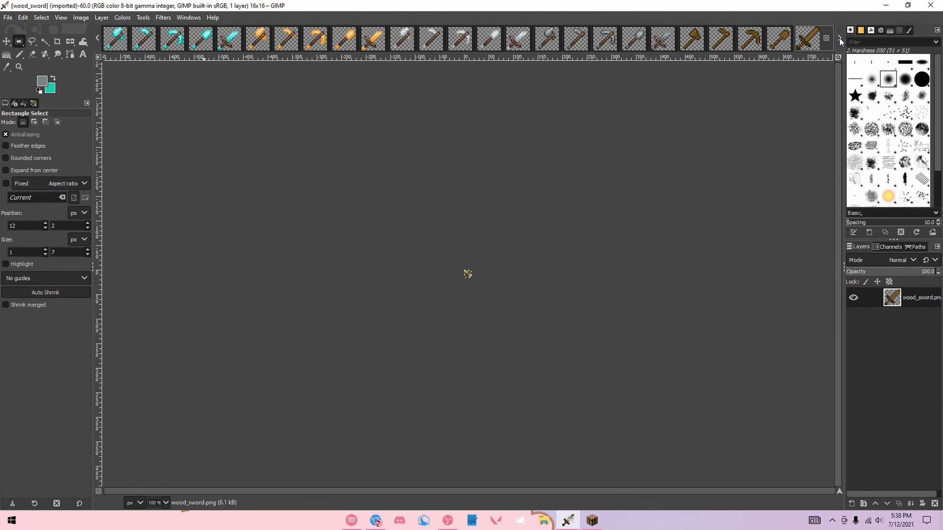
- Copy the brown palette column into the wood_axe image and place it in the empty area beside the axe
left_click(695, 47)
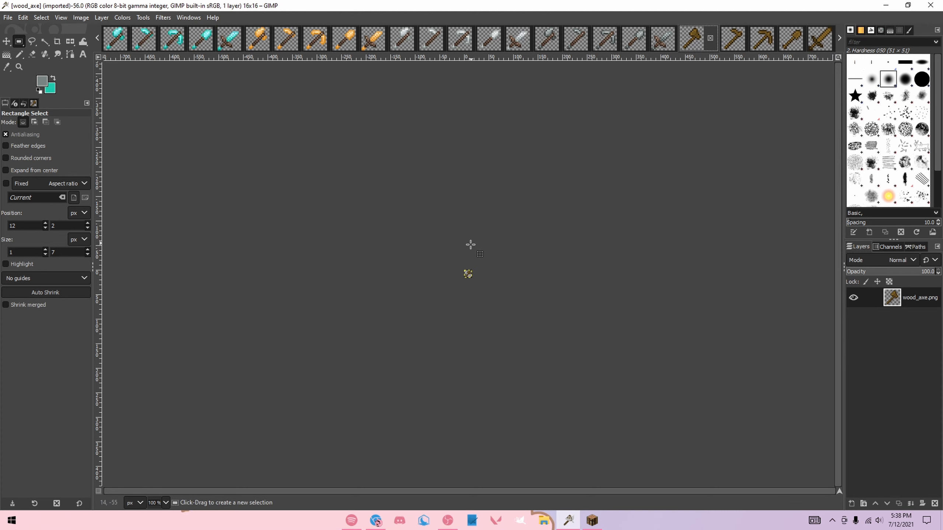
scroll(470, 245, "up", 10)
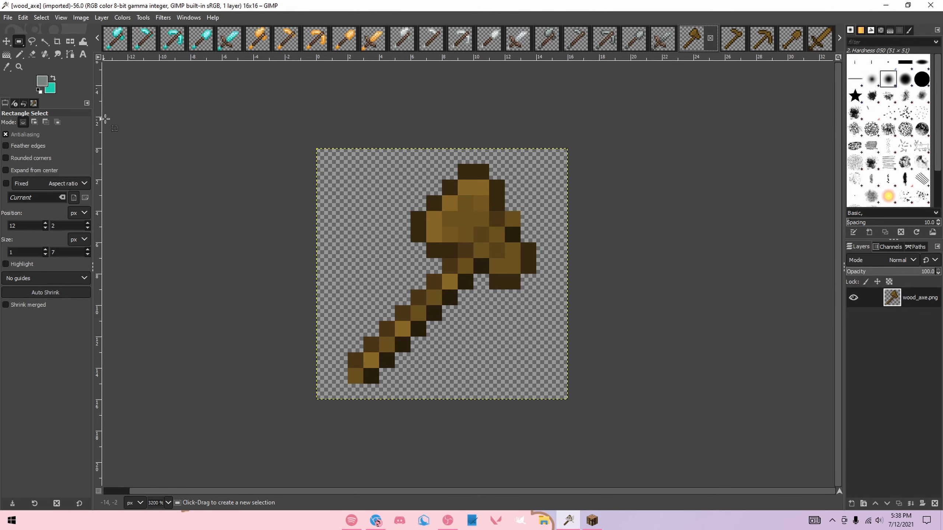
key("ctrl+c")
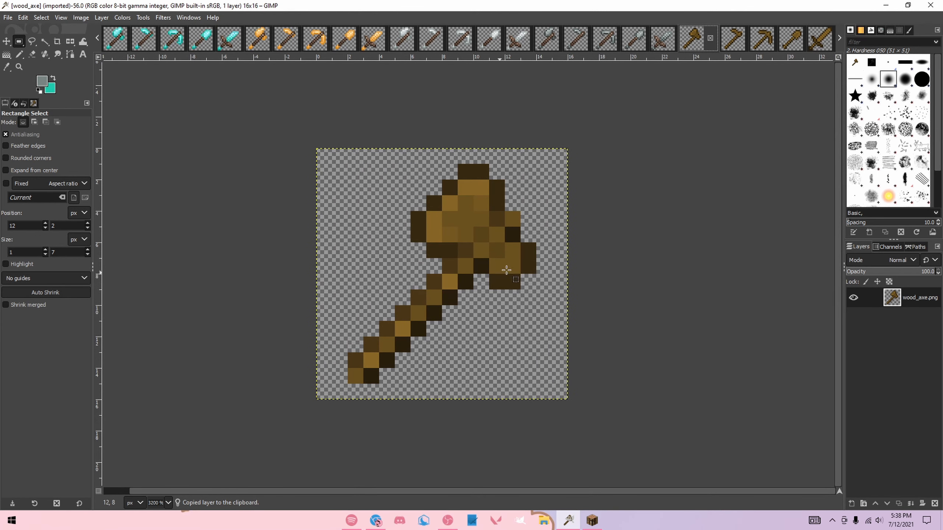
key("ctrl+v")
left_click(617, 276)
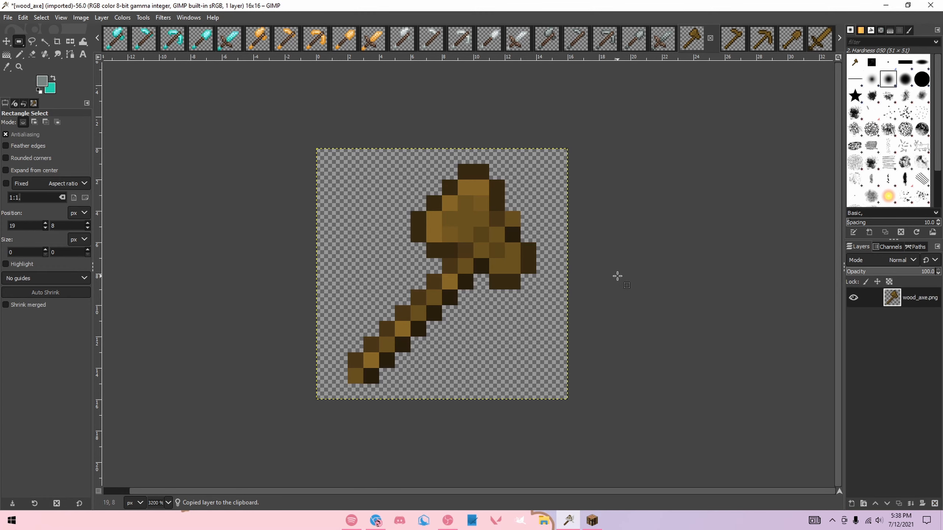
scroll(733, 52, "up", 1)
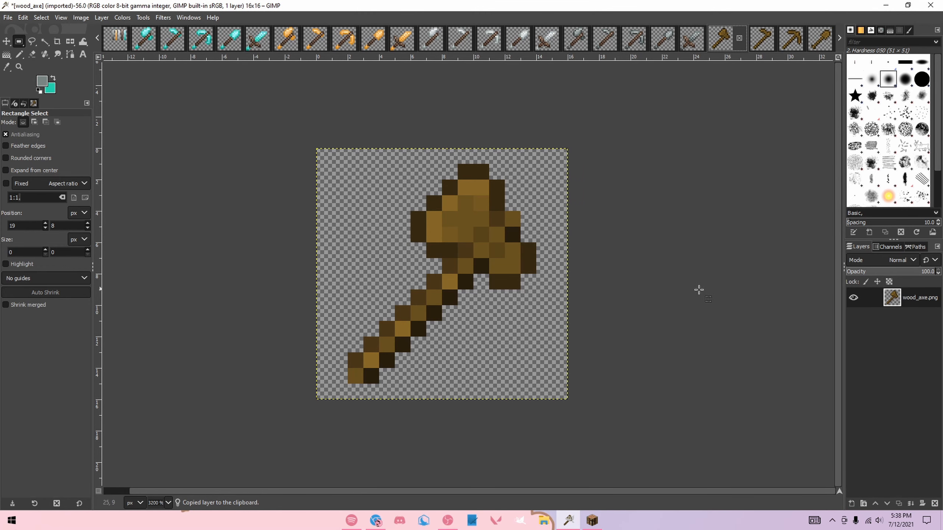
key("ctrl+v")
left_click_drag(439, 276, 345, 228)
left_click(396, 167)
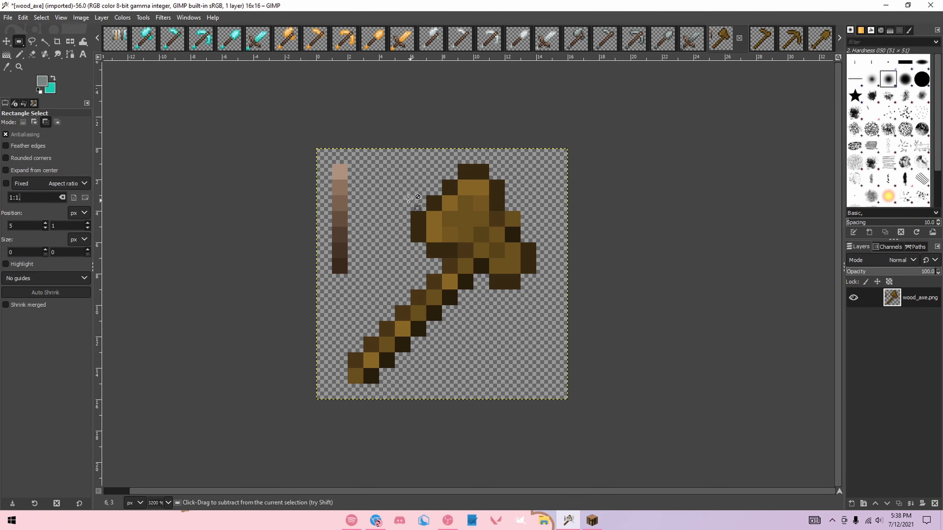
scroll(349, 196, "up", 1)
left_click_drag(305, 120, 369, 349)
left_click(396, 181)
scroll(517, 301, "down", 1)
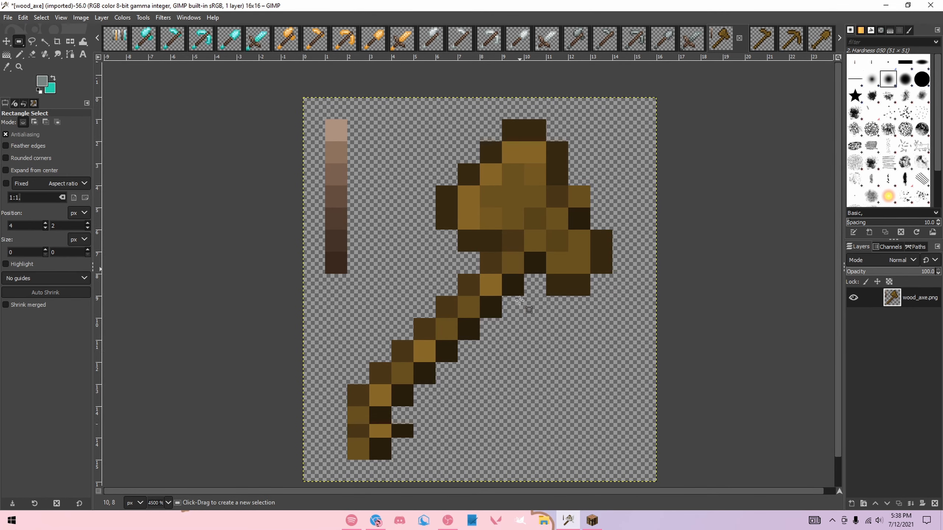
- Copy the diamond axe artwork into the wood_axe image as a separate layer and add a new transparent layer above it
left_click(851, 503, "shift")
scroll(652, 341, "down", 1)
left_click(144, 40)
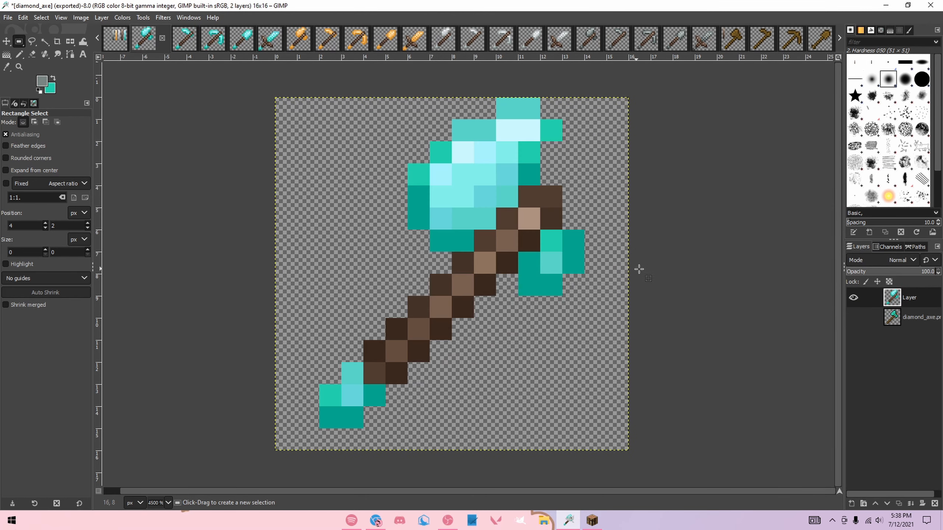
key("ctrl+c")
left_click(719, 40)
key("ctrl+v")
left_click(671, 284)
left_click(851, 504, "shift")
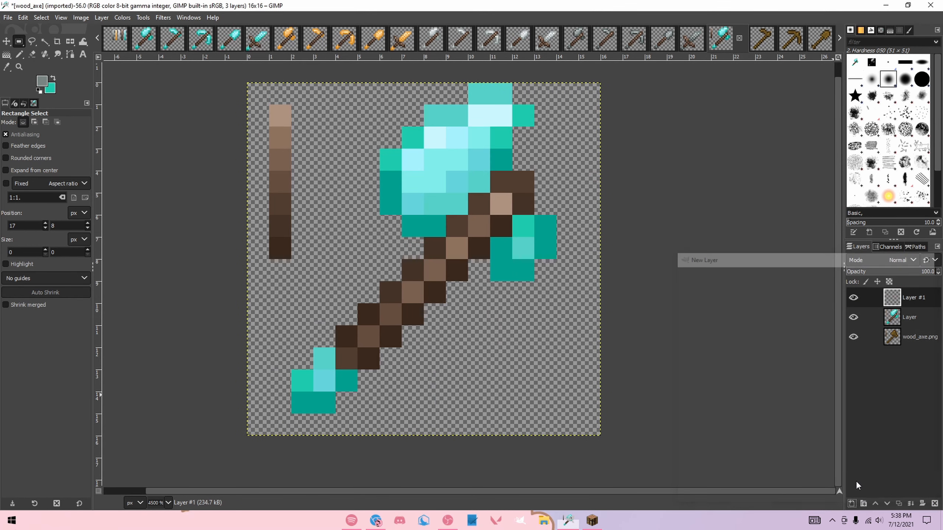
- Recolor the darkest teal pixels on the axe head's edges and the handle end with the darkest brown
scroll(532, 337, "up", 1)
key("n")
left_click(281, 260, "ctrl")
mouse_move(389, 196)
left_mouse_down()
mouse_move(390, 219)
mouse_move(434, 241)
left_mouse_up()
left_click_drag(505, 270, 535, 285)
left_click(546, 241)
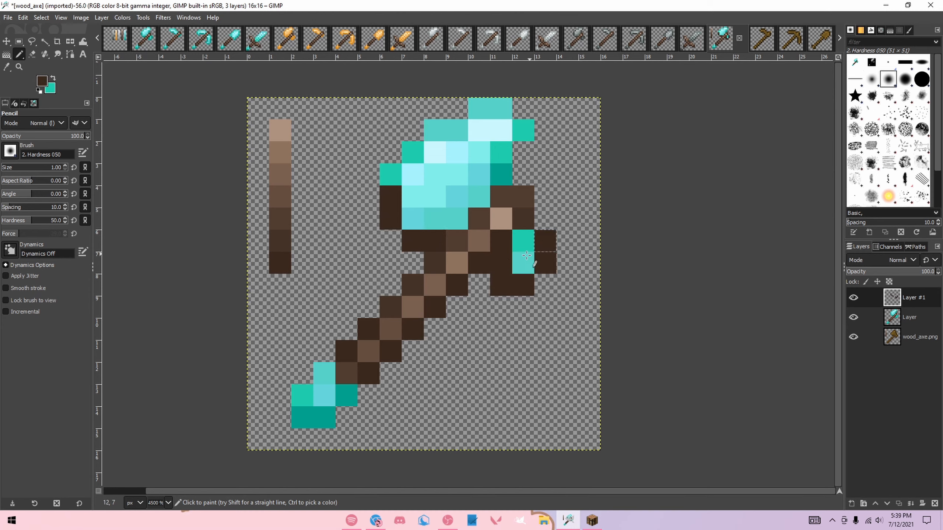
left_click_drag(303, 418, 324, 418)
left_click(346, 395)
left_click(501, 175)
- Recolor the dark teal pixels around the outline of the axe head with the second-darkest brown
left_click(390, 175)
left_click(412, 152)
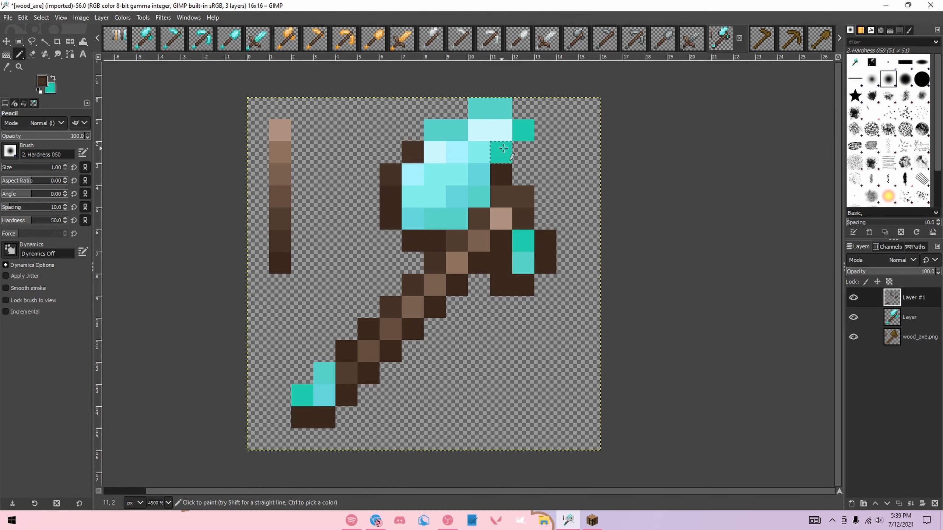
left_click(523, 130)
left_click(501, 153)
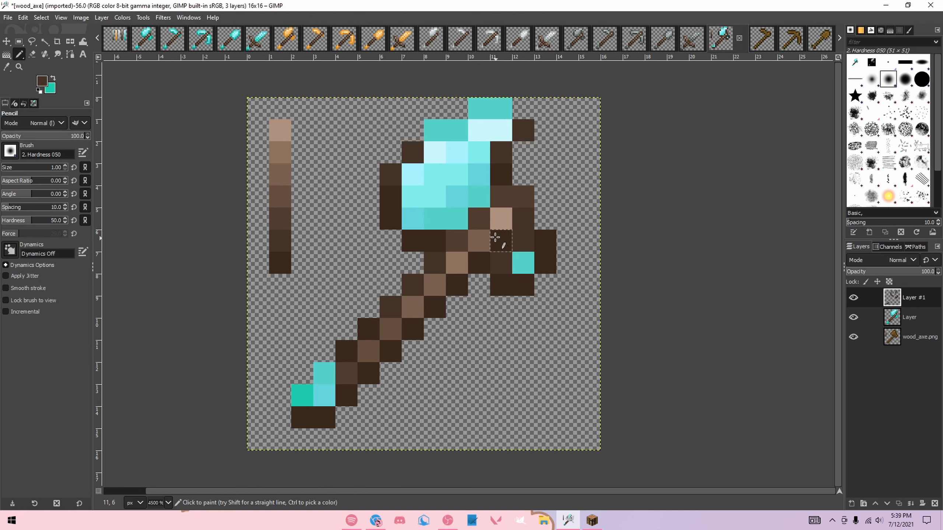
- Recolor the medium teal pixels along the axe head's upper edge with the third-darkest brown and darken the handle end's outer pixel
left_click_drag(434, 130, 456, 130)
left_click(489, 107)
left_click(302, 396)
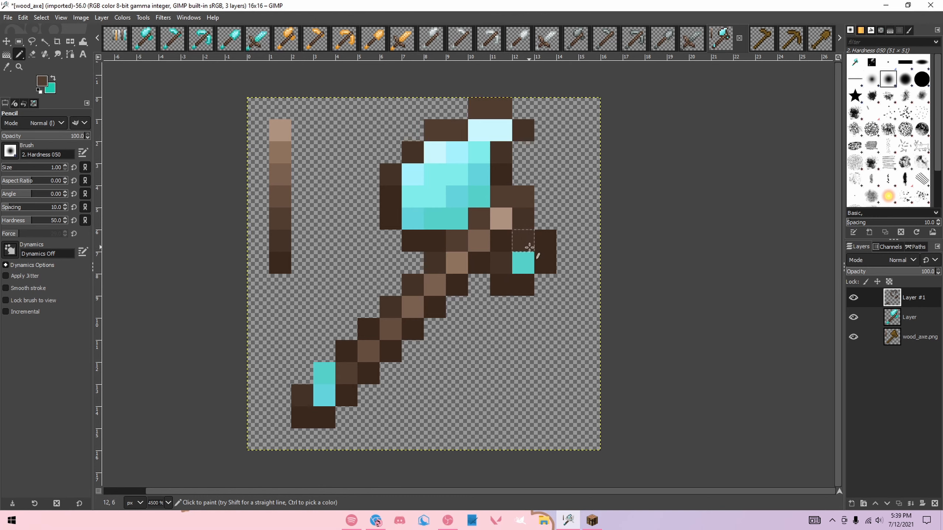
- Cut the brown-painted pixels around the axe handle's end from the recolor layer and clear the selection
key("r")
left_click_drag(271, 341, 357, 428)
key("ctrl+x")
left_click(494, 411)
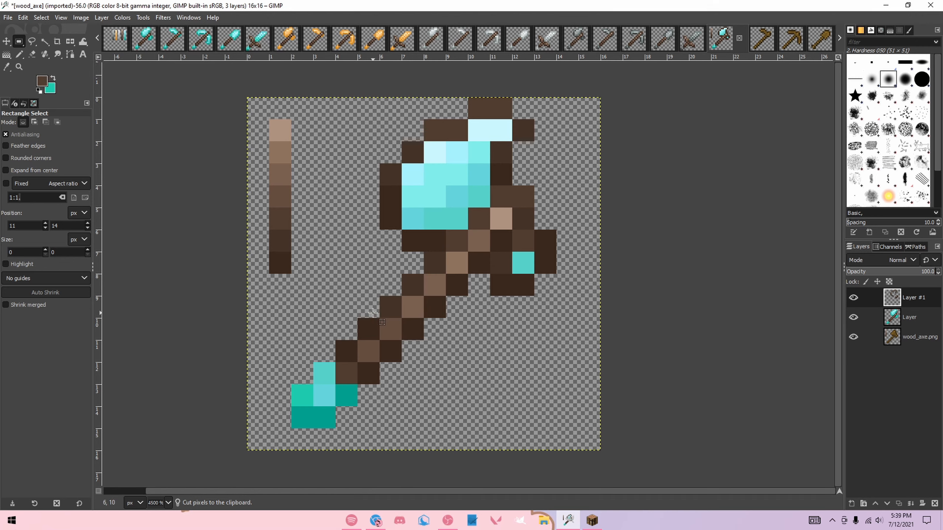
- Recolor the axe head's brightest pixels with the lightest brown and the pale blue ones with the second-lightest
key("n")
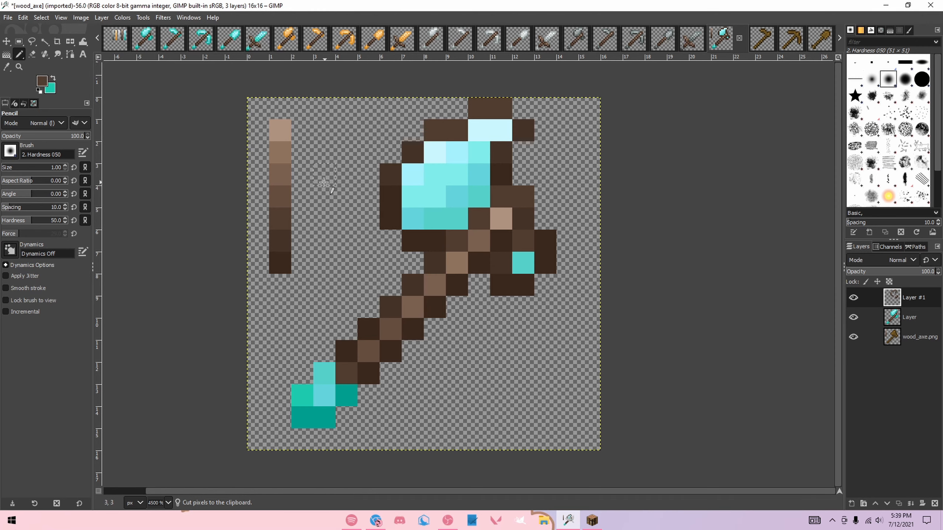
left_click_drag(479, 130, 501, 130)
left_click(434, 153)
left_click(280, 152, "ctrl")
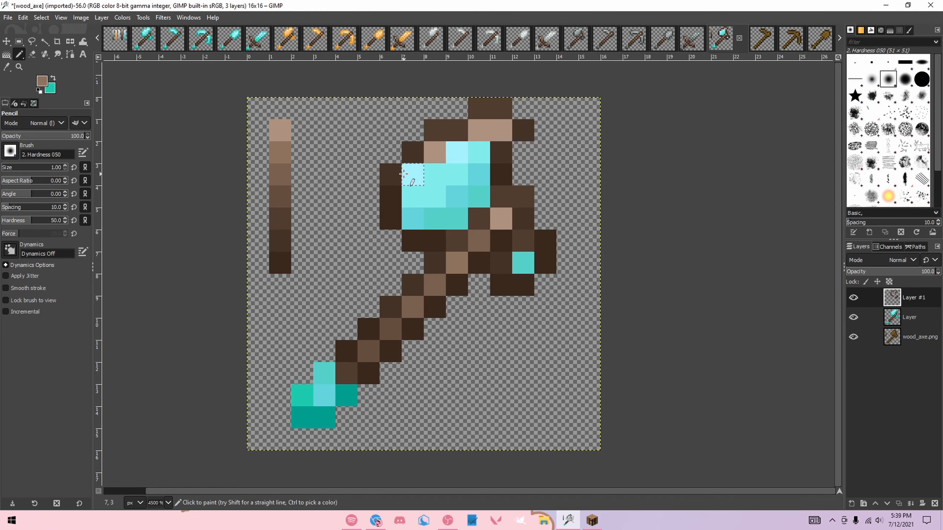
left_click(412, 175)
left_click(457, 152)
- Recolor the light cyan pixels on the axe blade with the third-lightest brown and the blue shading pixels with the middle brown
left_click(288, 173, "ctrl")
left_click_drag(412, 197, 479, 153)
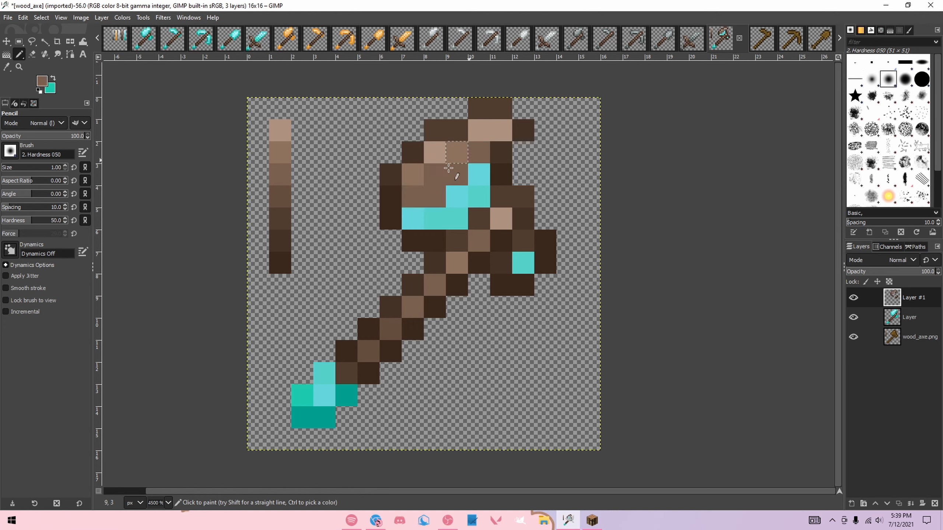
left_click(280, 194, "ctrl")
left_click(413, 196)
mouse_move(417, 208)
left_mouse_down()
mouse_move(453, 206)
mouse_move(476, 180)
left_mouse_up()
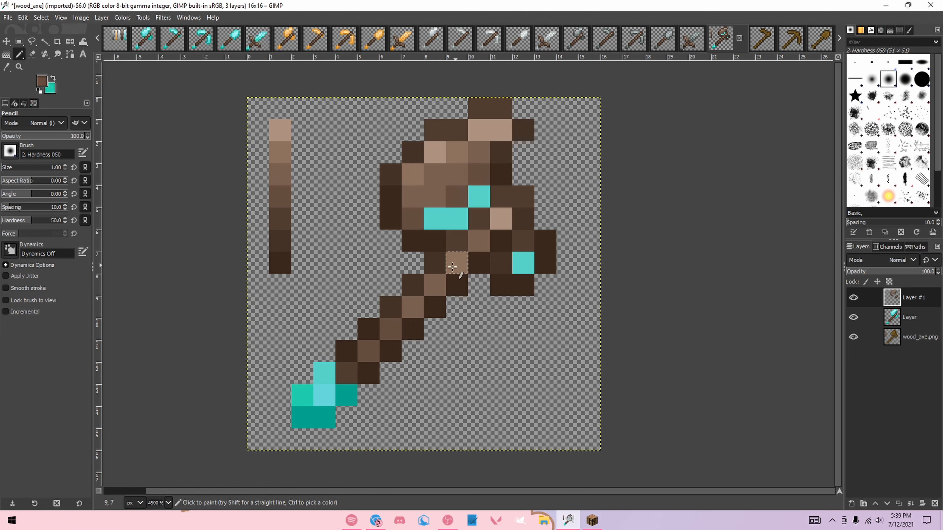
- Recolor the remaining teal pixels on the axe's blade and back with the third-darkest brown and touch up the pixels beside the handle
left_click(287, 222, "ctrl")
left_click_drag(459, 222, 443, 219)
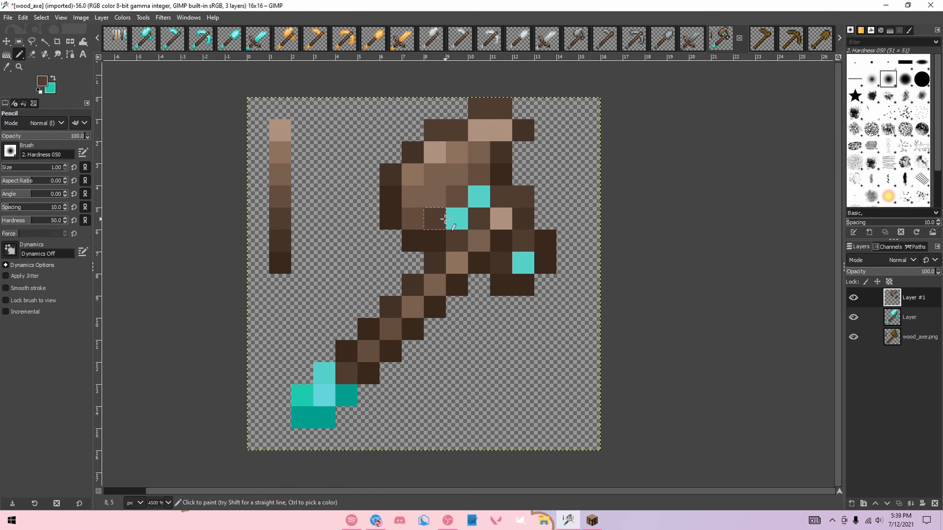
left_click(479, 197)
left_click(522, 263)
left_click(407, 280, "ctrl")
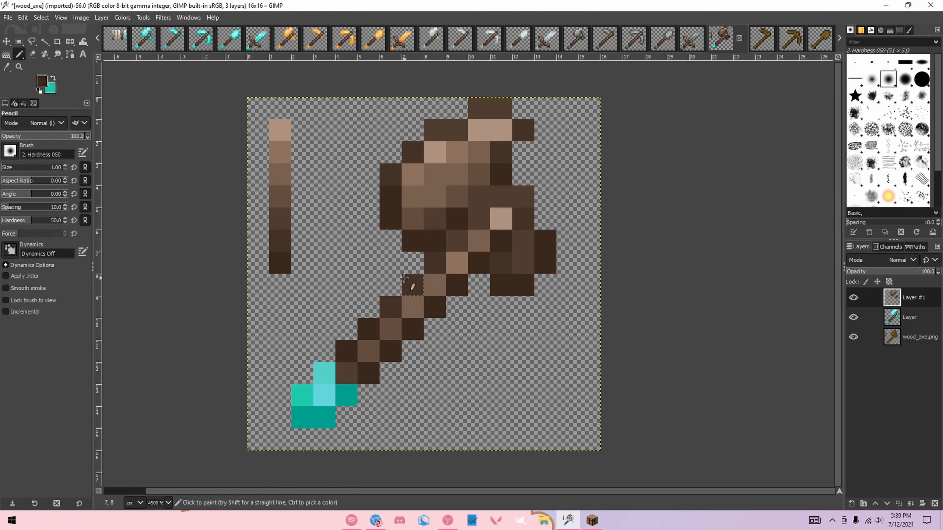
left_click(453, 241)
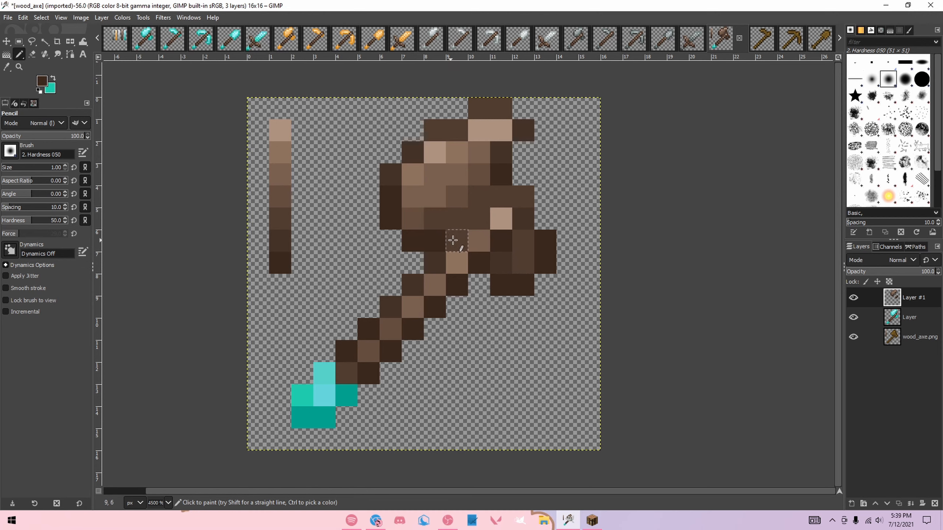
left_click(451, 218)
left_click(479, 196)
scroll(570, 203, "down", 3)
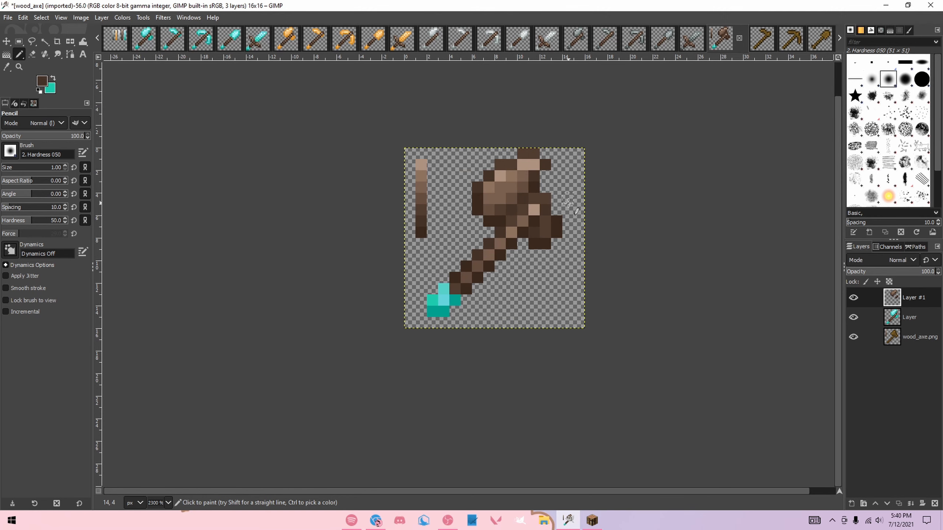
scroll(569, 203, "up", 3)
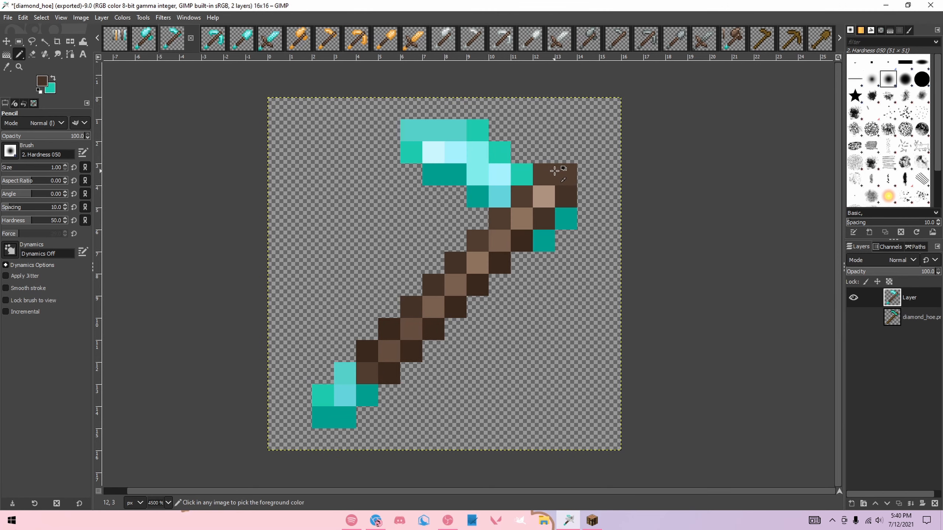
- Paste the diamond hoe artwork into the wood_hoe image and add a transparent layer above it
left_click(761, 39)
scroll(828, 480, "up", 5)
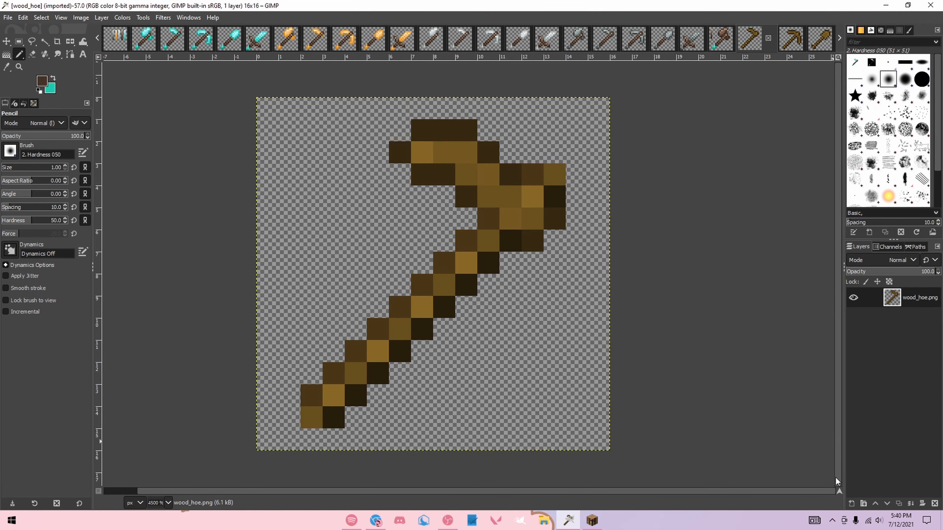
key("ctrl+v")
key("r")
- Recolor the darkest teal pixels on the underside and back of the hoe head with the darkest brown from the wood_axe palette
key("ctrl+Page_Up")
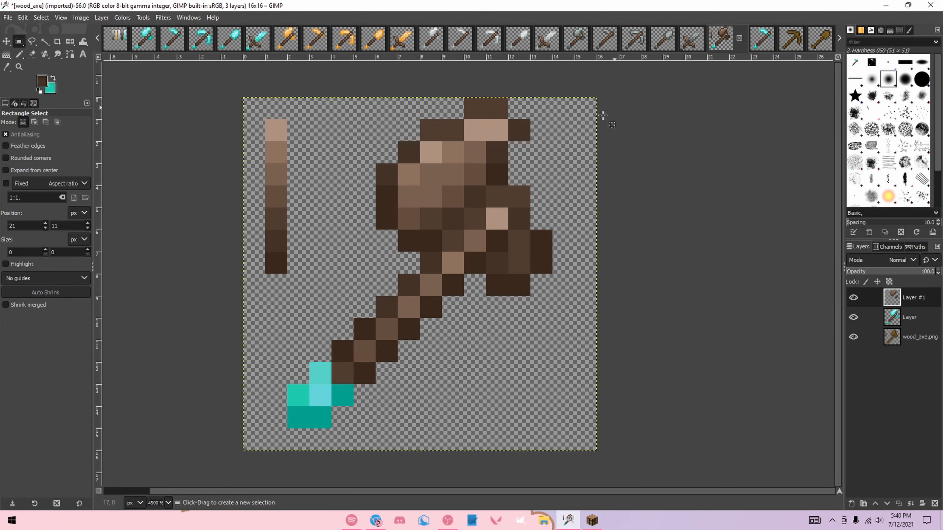
key("n")
left_click(274, 259, "ctrl")
left_click(759, 39)
left_click_drag(466, 197, 422, 175)
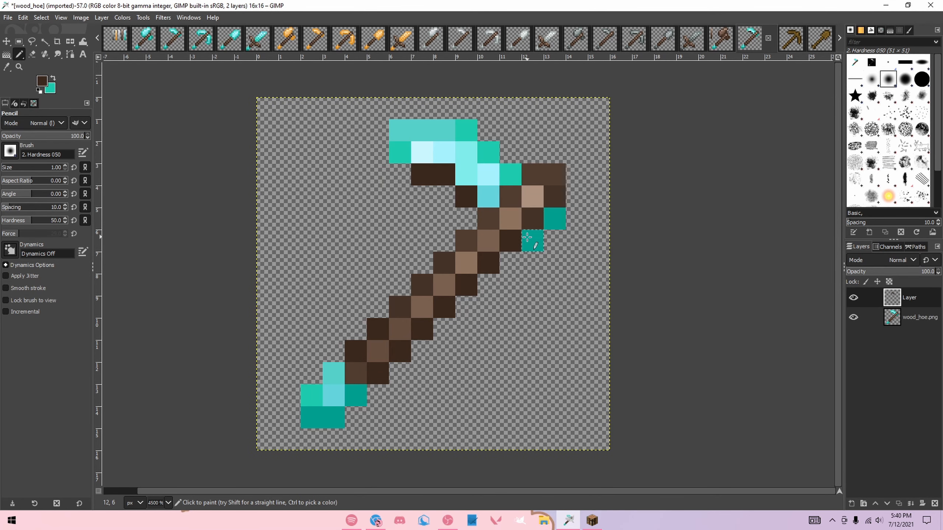
left_click_drag(530, 241, 554, 219)
- Recolor the dark teal outline pixels of the hoe head with the second-darkest brown
left_click(117, 41)
left_click(733, 39)
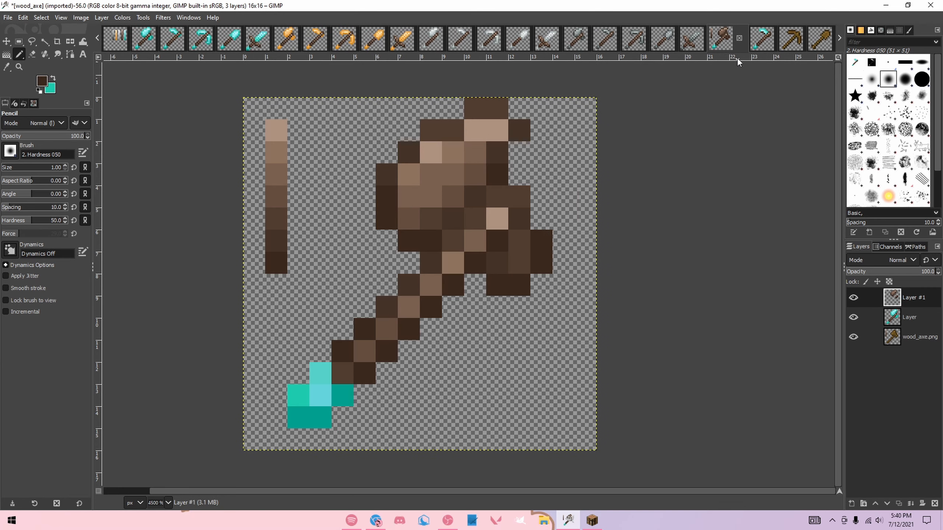
left_click(762, 38)
left_click(727, 40)
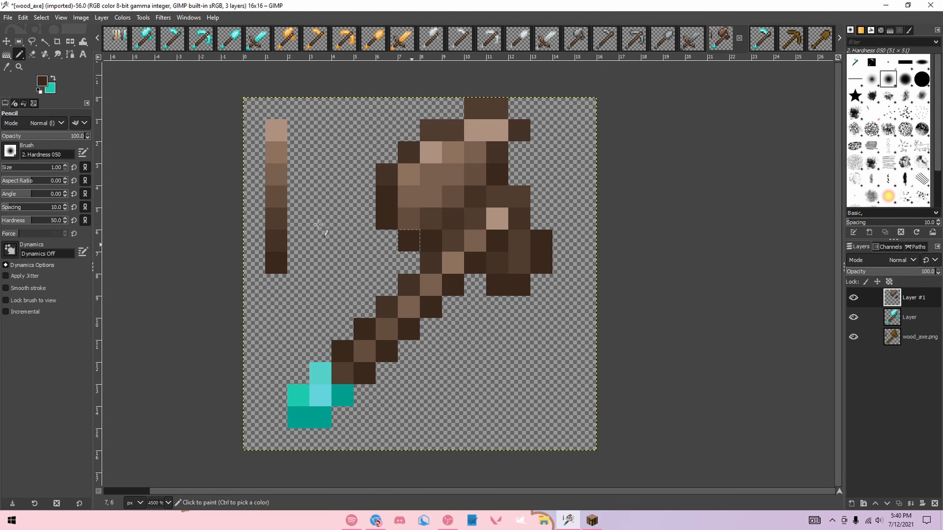
left_click(757, 36)
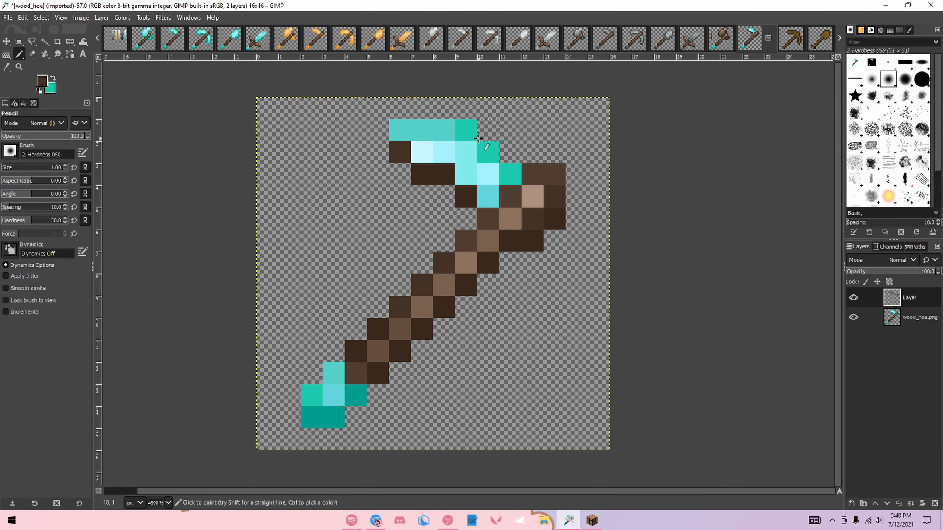
- Recolor the medium teal row on the hoe head's upper edge with the third-darkest brown
left_click(721, 41)
left_click(759, 39)
left_click(400, 130)
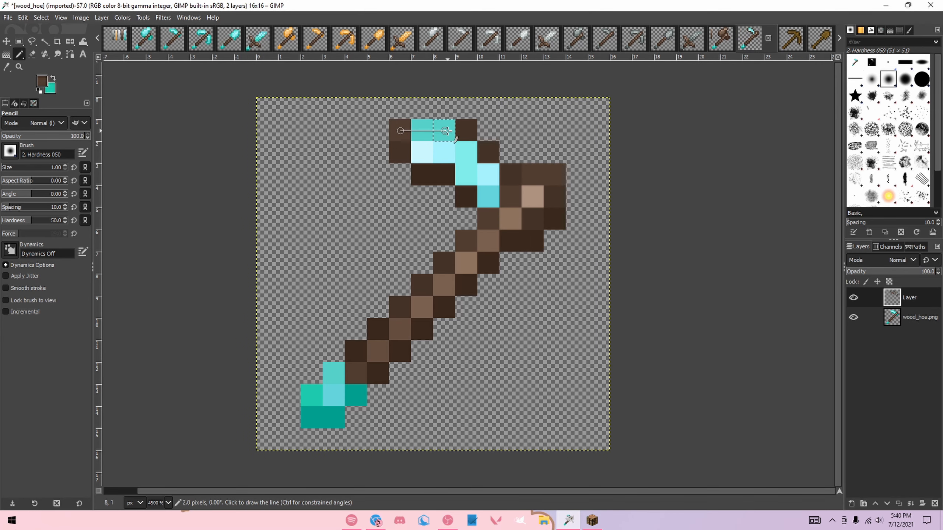
left_click(445, 131, "shift")
- Recolor the hoe head's brightest pixel with the lightest brown and its two pale blue pixels with the second-lightest
left_click(721, 39)
left_click(277, 130, "ctrl")
left_click(759, 39)
left_click(432, 153)
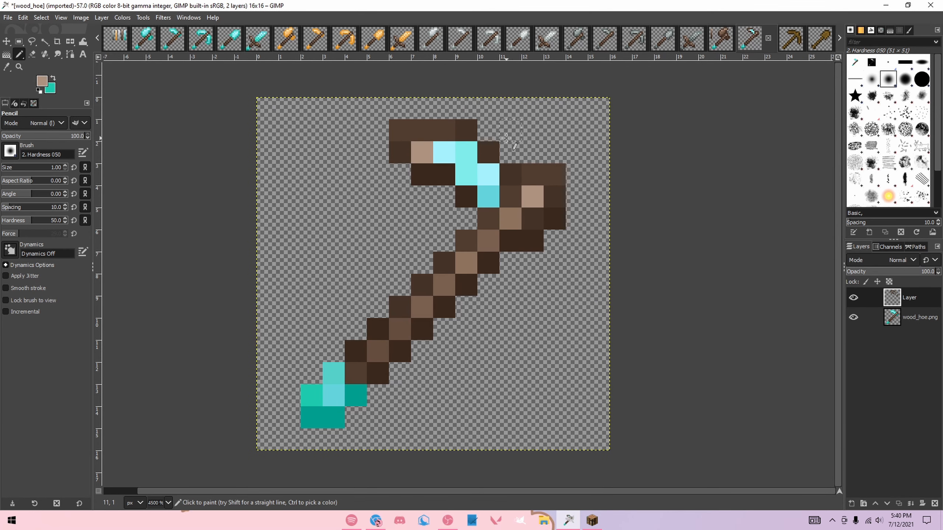
left_click(721, 39)
left_click(281, 157, "ctrl")
left_click(760, 41)
left_click(442, 156)
left_click(488, 174)
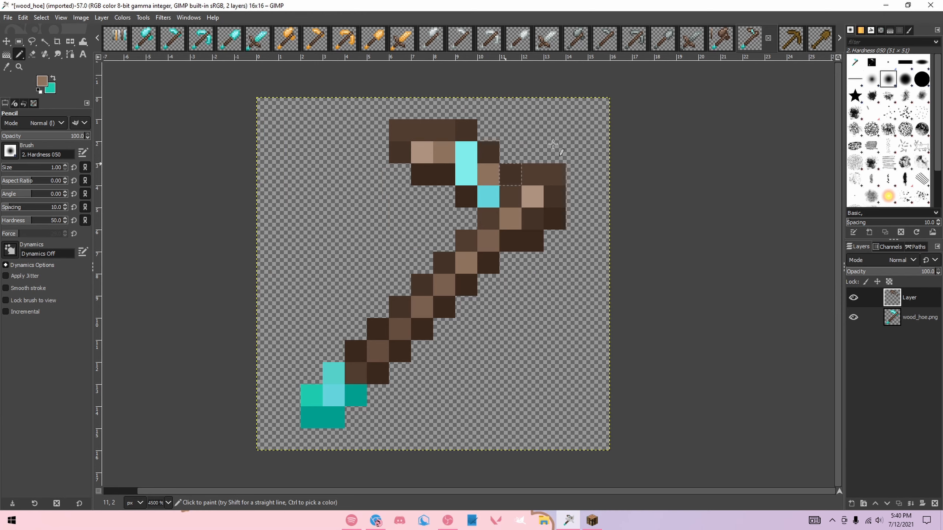
- Recolor the hoe head's light cyan pixels with the third-lightest brown and the blue pixel beside the handle with the middle brown
left_click(721, 40)
left_click(277, 174, "ctrl")
left_click(764, 46)
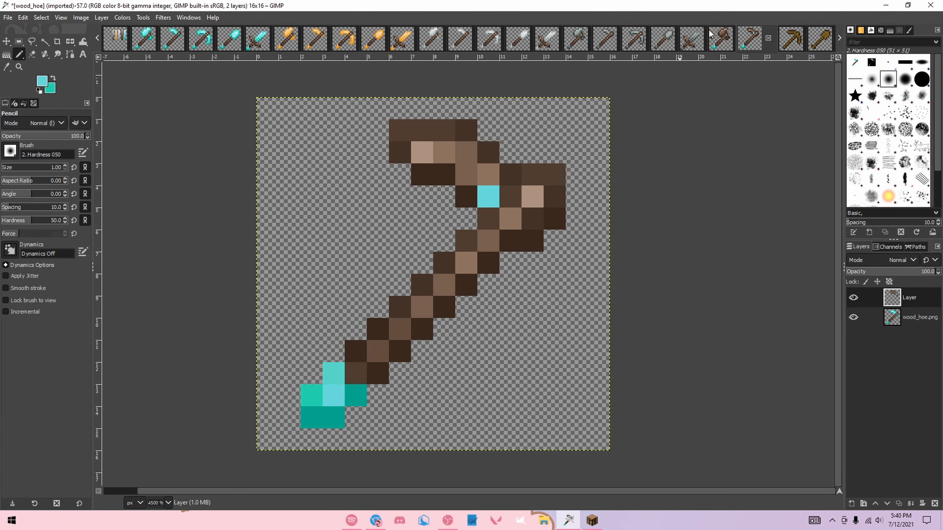
left_click(721, 40)
left_click(283, 185, "ctrl")
left_click(760, 39)
left_click(488, 196)
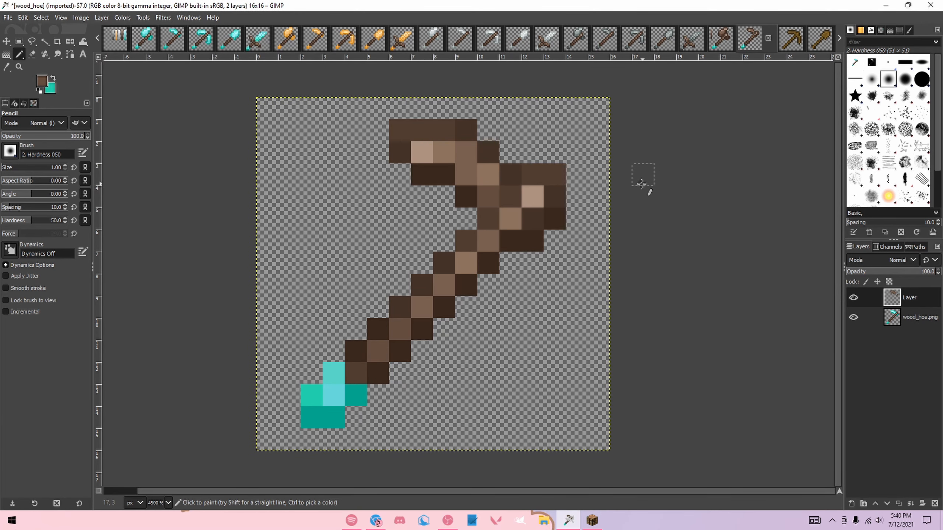
- Paste the diamond pickaxe artwork into the wood_pickaxe image as a separate layer and add a transparent layer for recoloring
left_click(791, 41)
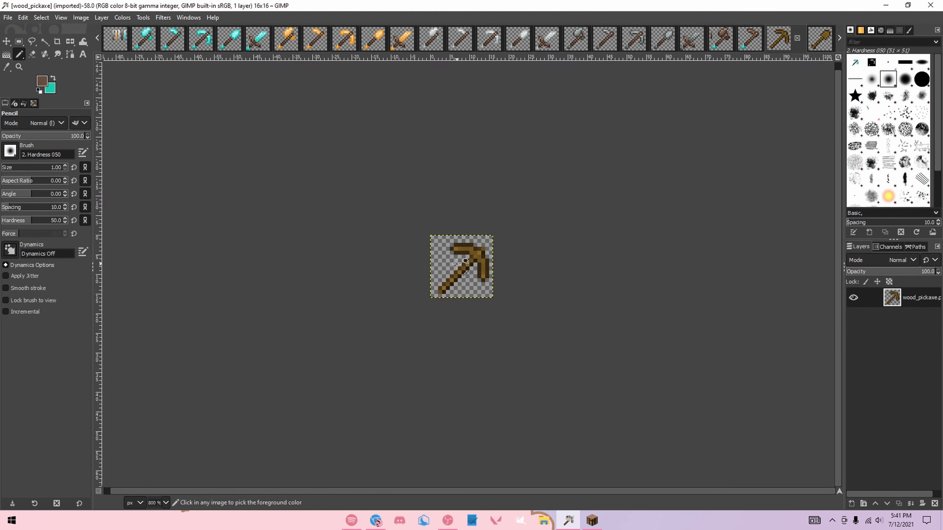
scroll(457, 264, "up", 5)
left_click(852, 504)
key("Return")
key("ctrl+v")
key("r")
left_click(735, 386)
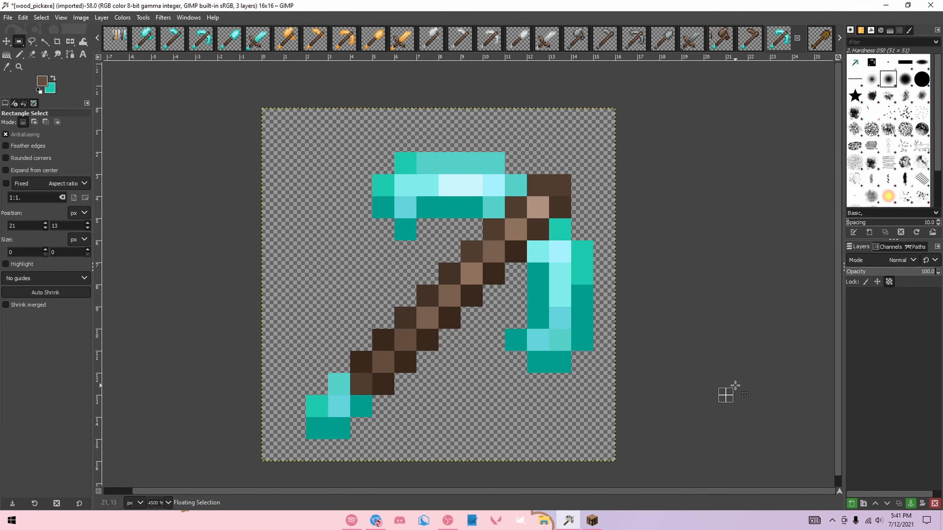
- Recolor the darkest teal pixels along the edges of both pickaxe arms with the darkest brown from the wood_axe palette
left_click(718, 41)
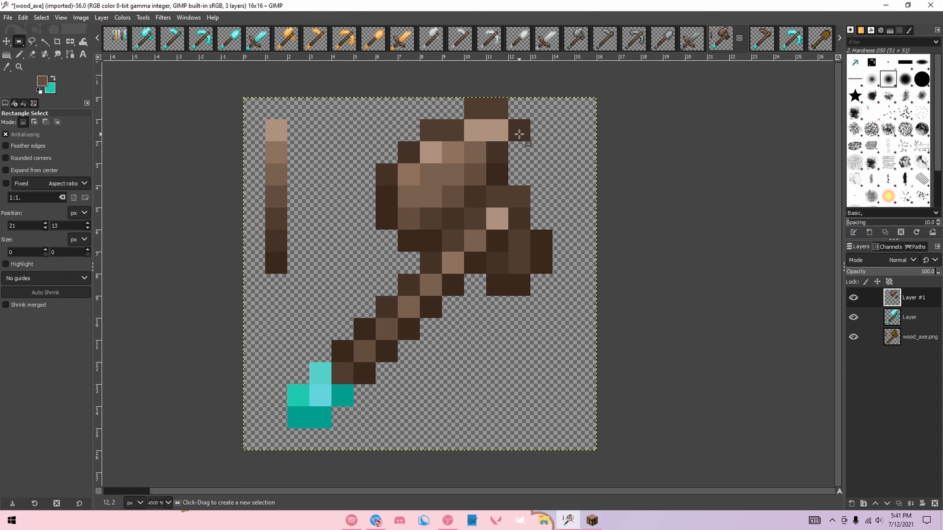
key("n")
left_click(278, 260, "ctrl")
left_click(782, 38)
mouse_move(385, 197)
left_mouse_down()
mouse_move(406, 218)
mouse_move(484, 196)
left_mouse_up()
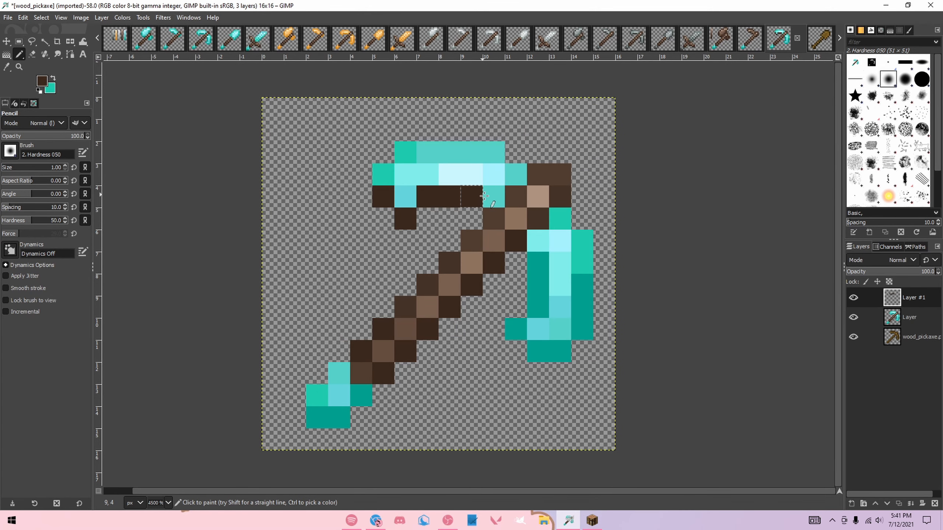
left_click_drag(538, 262, 538, 308)
mouse_move(517, 329)
left_mouse_down()
mouse_move(549, 347)
mouse_move(582, 285)
left_mouse_up()
- Recolor the dark teal outline pixels of the pickaxe head with the second-darkest brown from the palette image
left_click(117, 40)
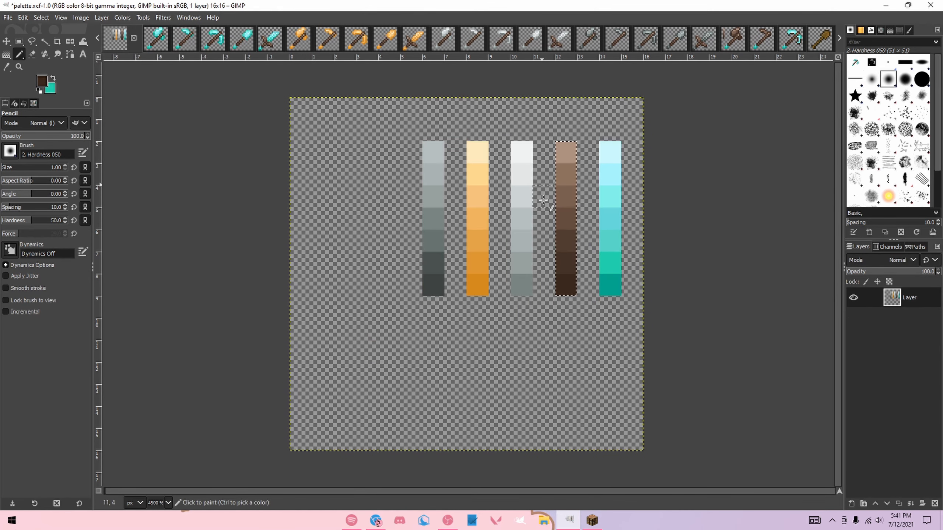
left_click(563, 263, "ctrl")
left_click(791, 39)
left_click(386, 178)
left_click(407, 150)
left_click(561, 219)
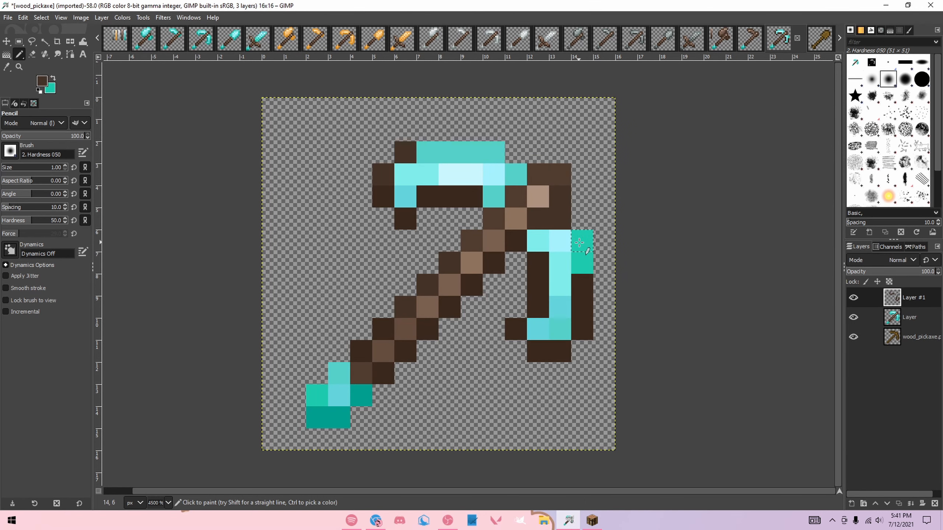
left_click_drag(579, 242, 582, 263)
- Recolor the medium teal pixels along the pickaxe head's upper edge and beside the handle with the third-darkest brown
left_click(763, 42)
left_click(720, 39)
left_click(791, 40)
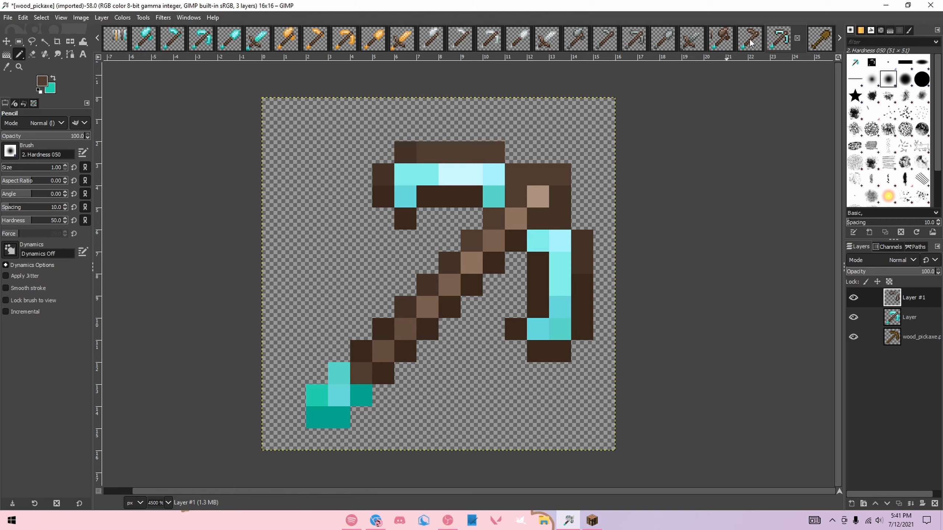
- Recolor the two brightest pixels on the pickaxe's upper arm with the lightest brown
left_click(721, 40)
left_click(270, 130, "ctrl")
left_click(790, 40)
left_click(450, 177)
left_click(472, 176)
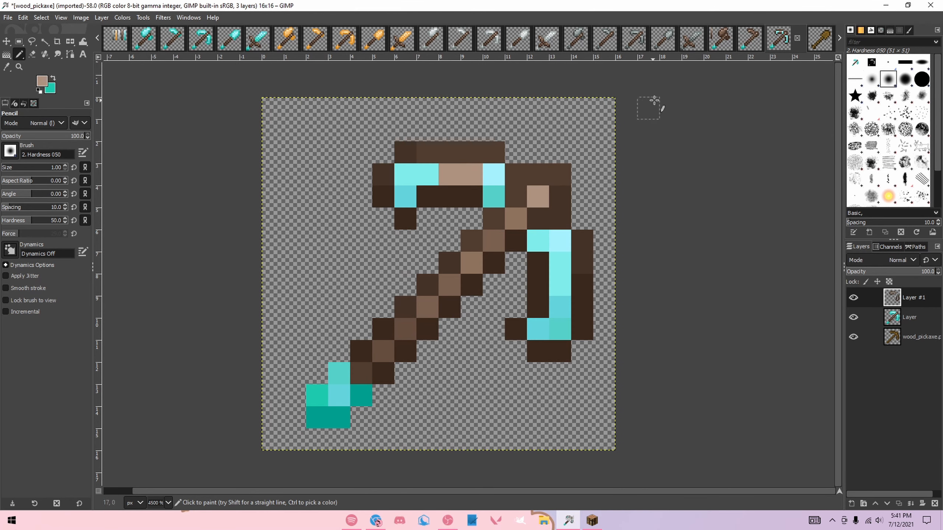
- Recolor the pale blue pixel on each pickaxe arm with the second-lightest brown
left_click(721, 40)
left_click(274, 152, "ctrl")
left_click(784, 40)
left_click(561, 242)
left_click(493, 179)
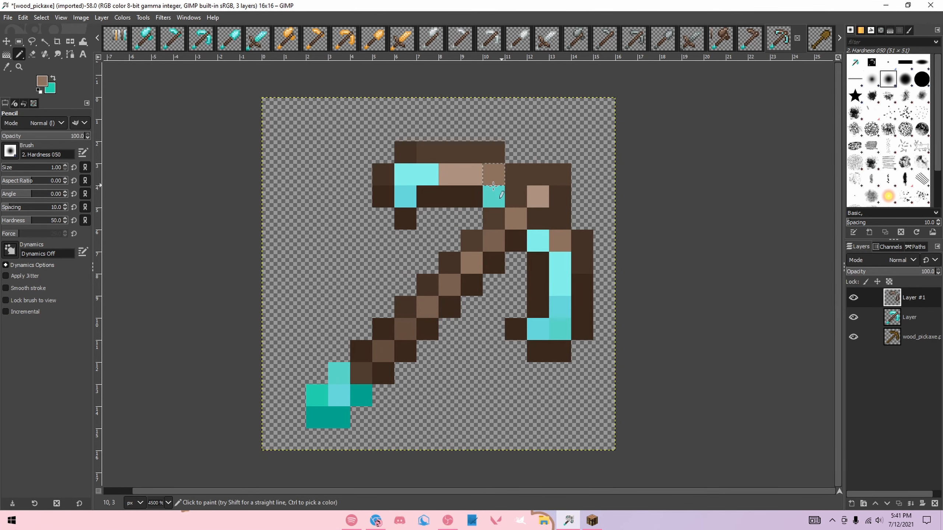
- Recolor the light cyan pixels on both pickaxe arms with the third-lightest brown
left_click(717, 43)
left_click(275, 174, "ctrl")
left_click(780, 40)
left_click_drag(427, 178, 407, 176)
left_click(537, 242)
left_click_drag(560, 261, 560, 277)
left_click(562, 327, "ctrl")
left_click(577, 321)
key("ctrl+z")
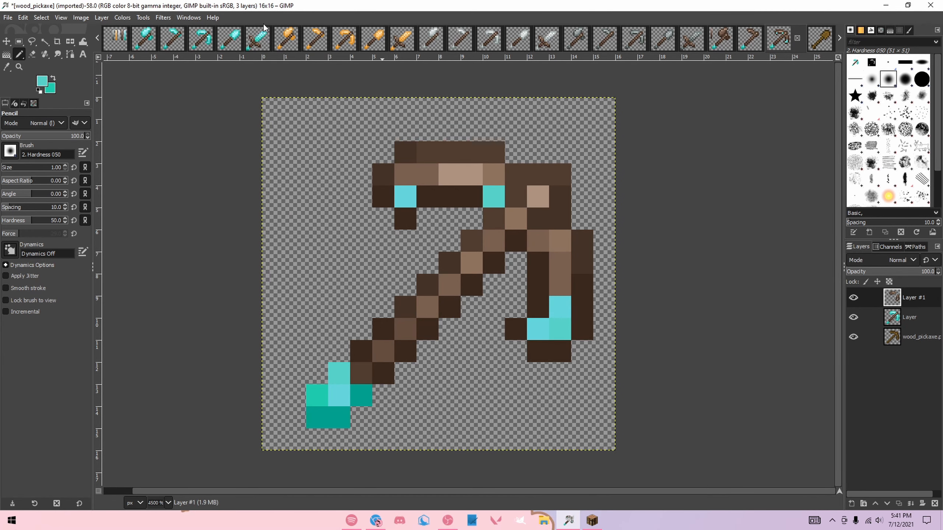
- Recolor the sky-blue pixels on both arms of the wood pickaxe with the middle brown of the palette
left_click(116, 40)
left_click(566, 219, "ctrl")
left_click(791, 39)
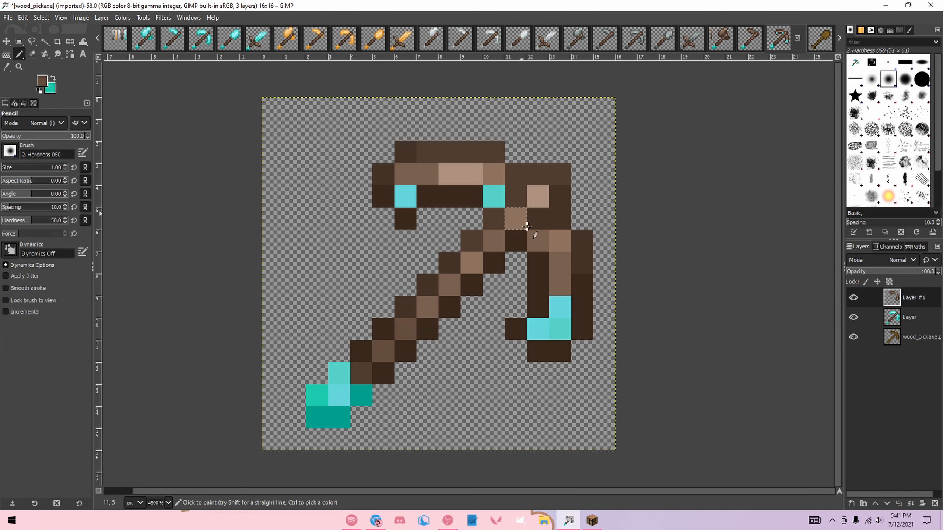
left_click(502, 198, "ctrl")
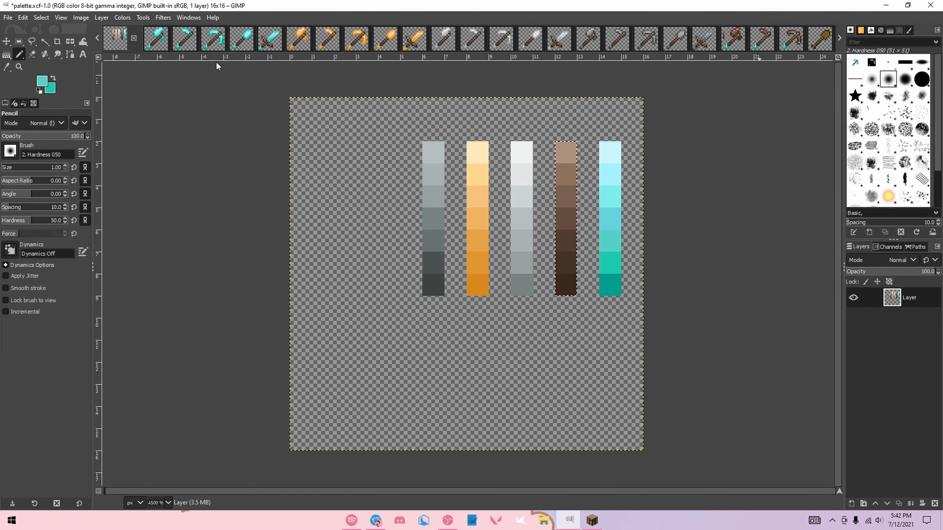
- Recolor the remaining medium teal pixels on the wood pickaxe head with the third-darkest brown
left_click(115, 39)
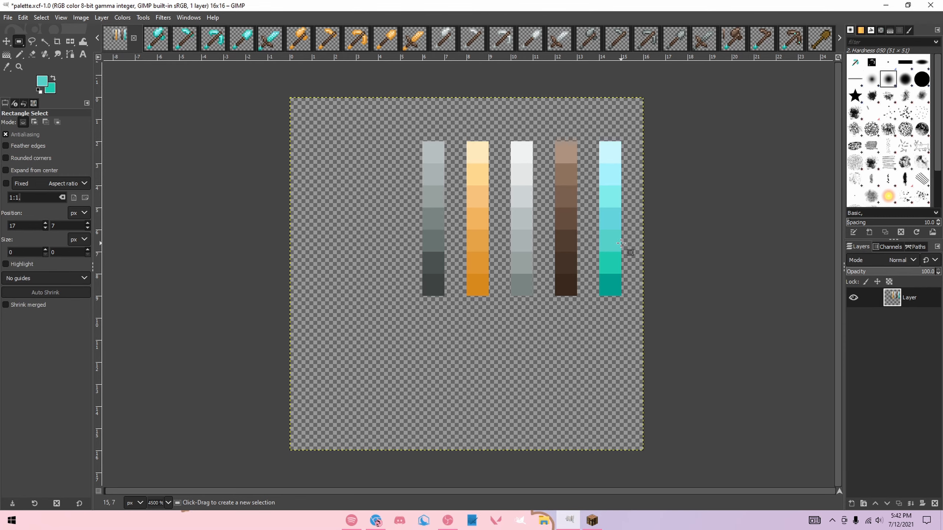
left_click(565, 244, "ctrl")
left_click(791, 39)
left_click(493, 197)
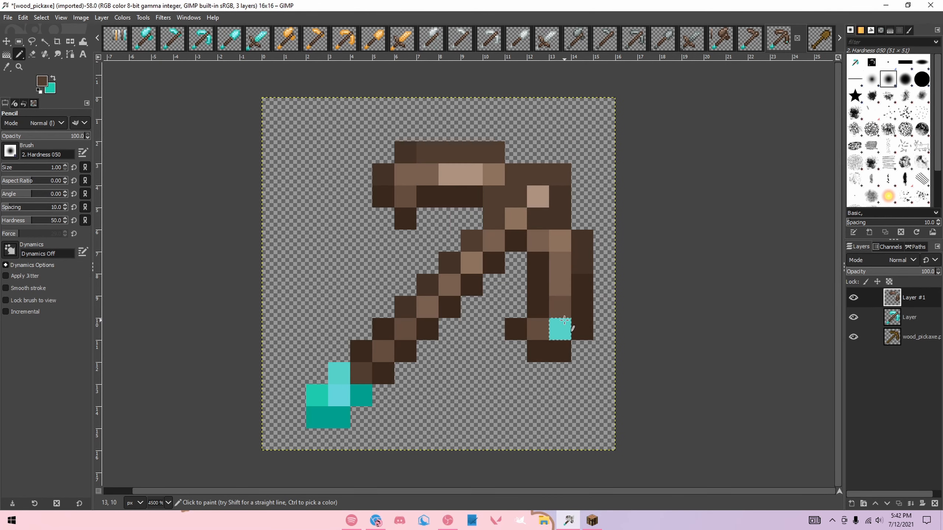
left_click(561, 328)
left_click(479, 205, "ctrl")
left_click(494, 196)
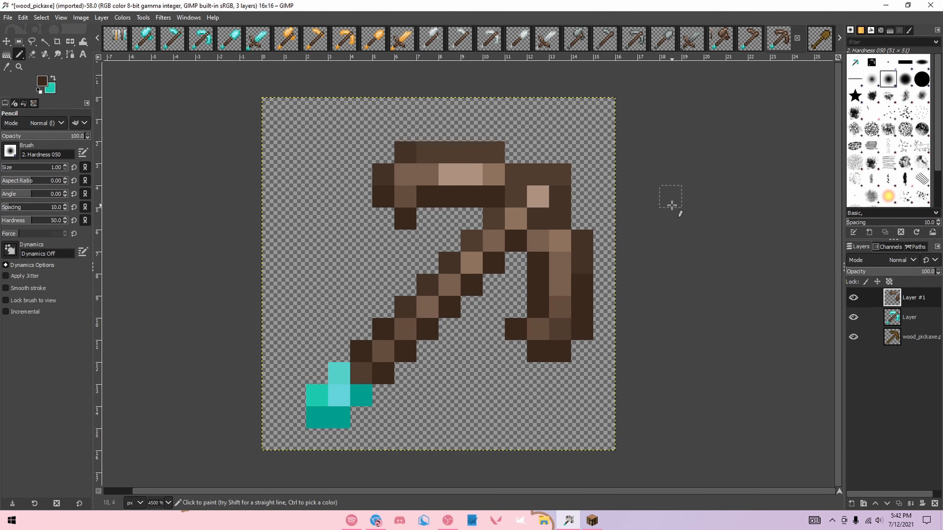
key("ctrl+z")
- Recolor the pixel at the inner end of the pickaxe's upper arm with the third-lightest brown
left_click(495, 197)
left_click(430, 177, "ctrl")
left_click(494, 198)
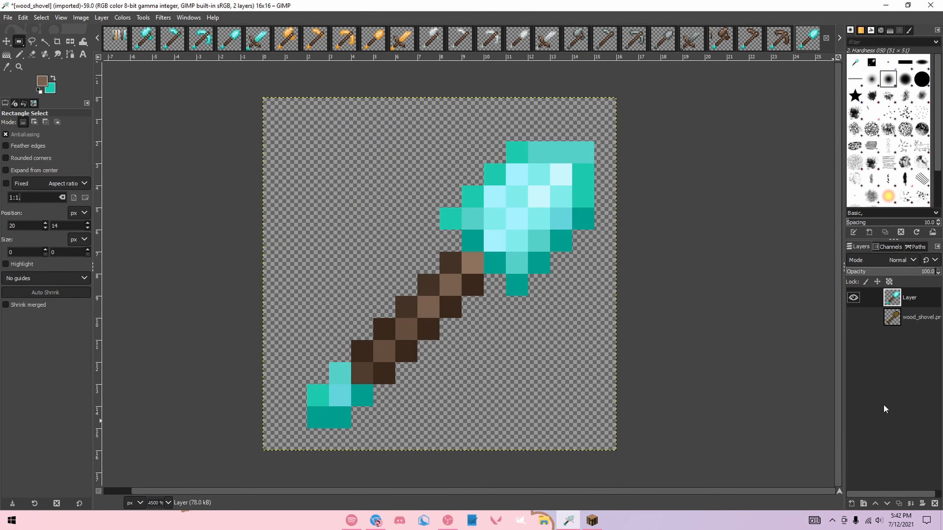
- Recolor the darkest teal pixels along the lower edge of the wood shovel's head with the darkest brown from the wood axe's palette
left_click(723, 43)
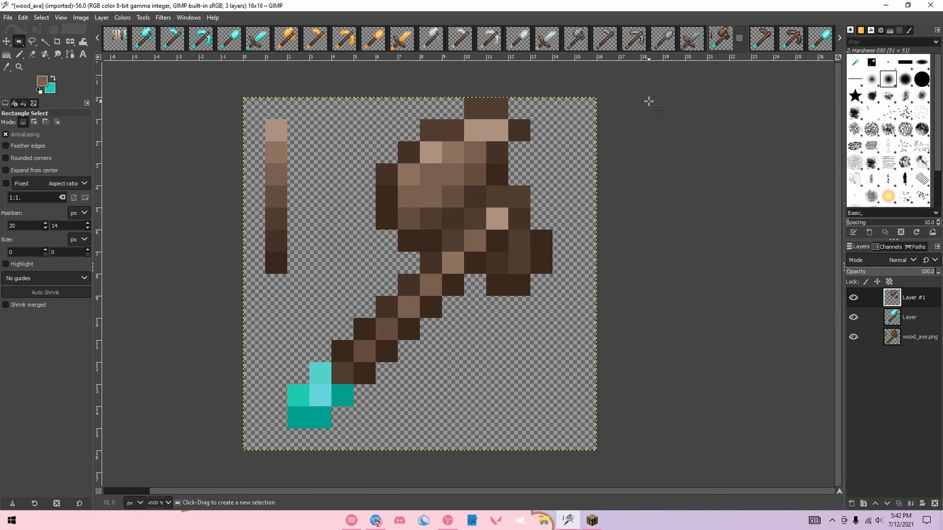
key("n")
left_click(279, 264, "ctrl")
left_click(808, 45)
left_click(473, 240)
left_click(514, 283, "shift")
left_click(582, 219, "shift")
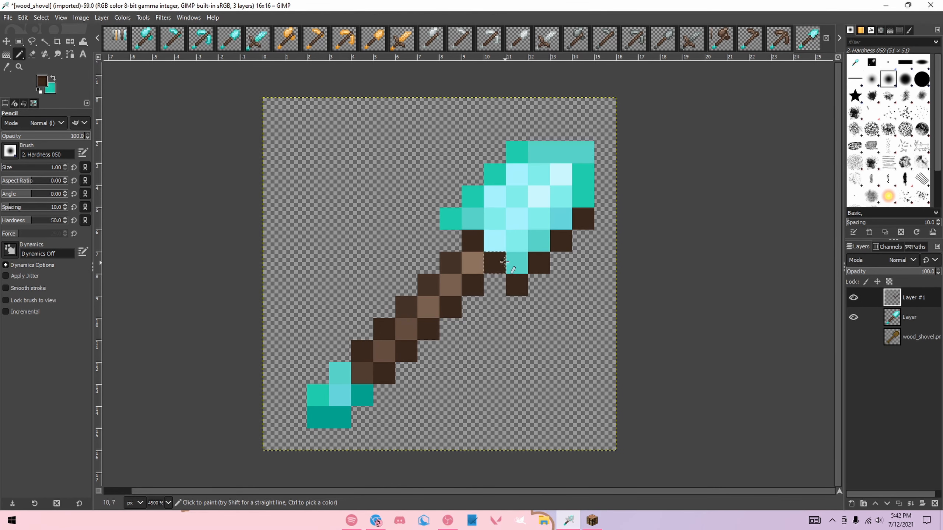
- Recolor the green-teal pixels along the sides of the shovel head with the second-darkest brown
left_click(723, 41)
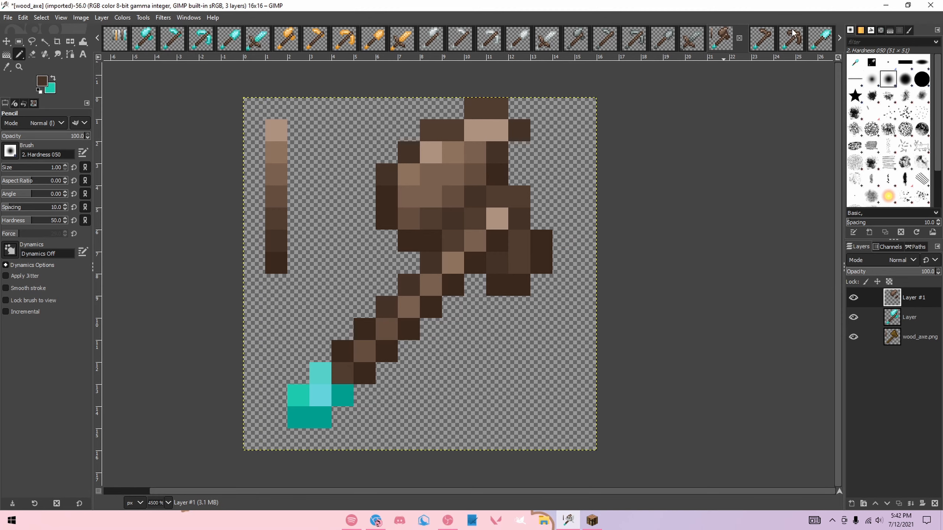
left_click(820, 39)
left_click(739, 45)
- Recolor the medium teal pixels along the shovel head's top edge with the third-darkest brown
left_click(722, 41)
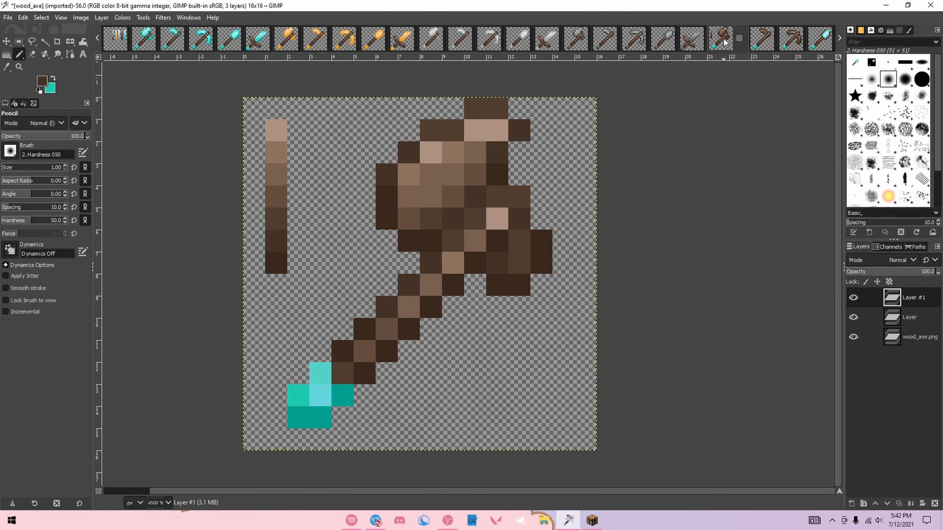
left_click(278, 221, "ctrl")
left_click(820, 40)
mouse_move(539, 153)
left_mouse_down()
mouse_move(584, 150)
mouse_move(495, 240)
left_mouse_up()
- Recolor the shovel's two brightest pixels with the lightest brown and its pale blue pixels with the second-lightest brown
key("alt+1")
left_click(821, 45)
left_click(693, 41)
left_click(728, 41)
left_click(280, 151, "ctrl")
left_click(819, 41)
left_click_drag(518, 175, 495, 197)
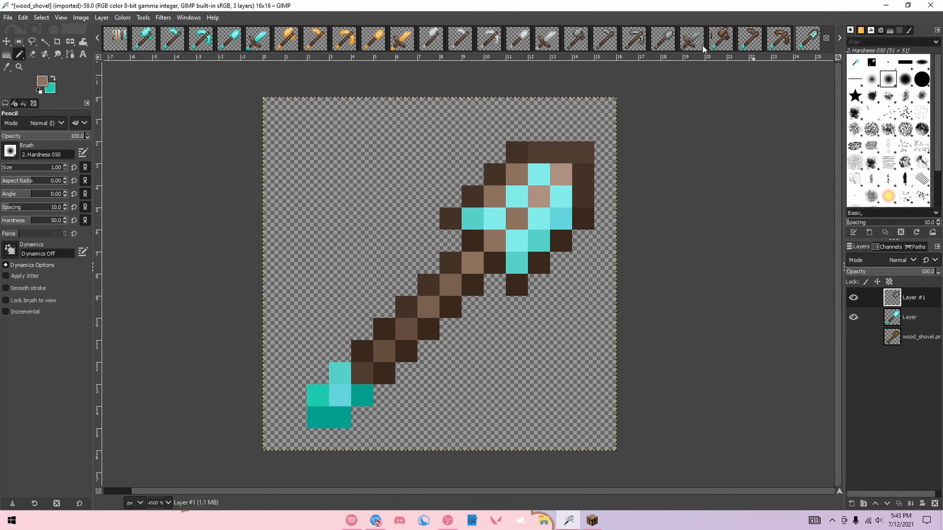
- Recolor the light cyan pixels inside the shovel head with the third-lightest brown
left_click(717, 43)
left_click(279, 175, "ctrl")
left_click(820, 40)
left_click_drag(539, 174, 495, 219)
left_click_drag(517, 241, 562, 197)
- Recolor the sky-blue pixel near the shovel head's right edge with the middle brown
left_click(720, 39)
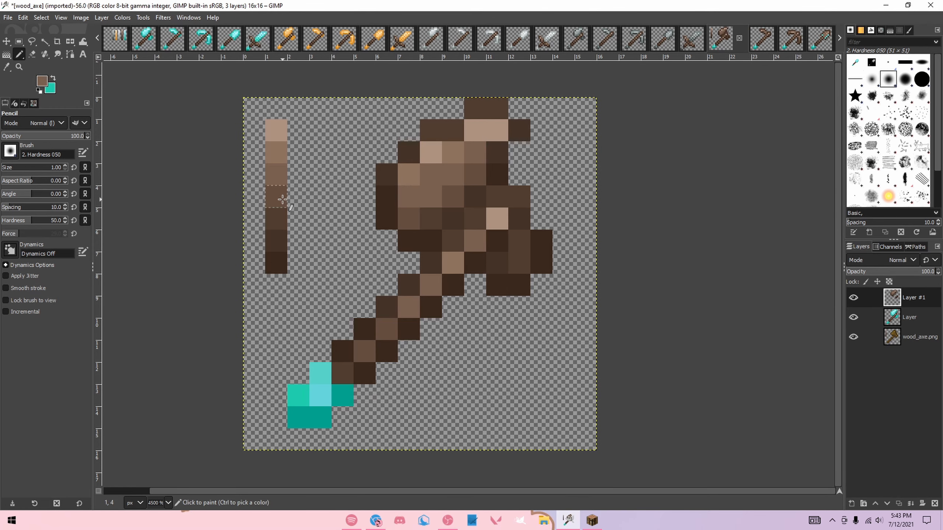
left_click(283, 203, "ctrl")
left_click(808, 39)
left_click(561, 219)
- Recolor the last medium teal pixels on the shovel head with the third-darkest brown
left_click(720, 39)
left_click(275, 219, "ctrl")
left_click(779, 38)
left_click(808, 38)
left_click(479, 223)
left_click_drag(539, 240, 517, 263)
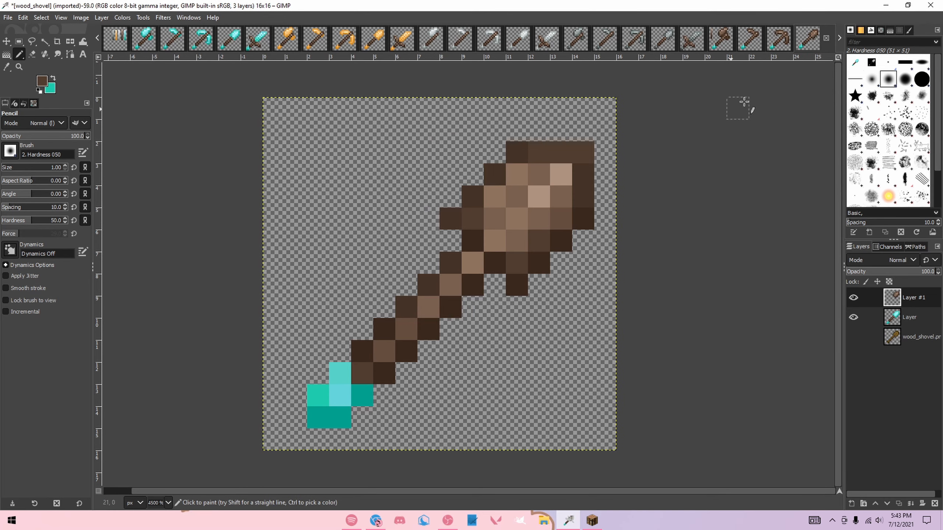
- Copy the diamond sword artwork into a new layer of the wood_sword image
left_click(841, 39)
left_click(239, 44)
key("ctrl+c")
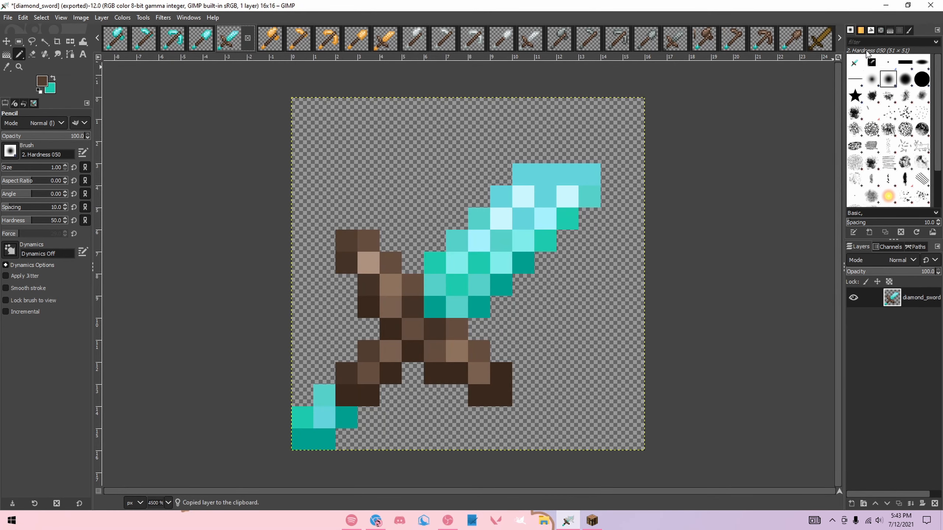
left_click(816, 40)
scroll(468, 270, "up", 11)
left_click(850, 503)
left_click(865, 489)
key("ctrl+v")
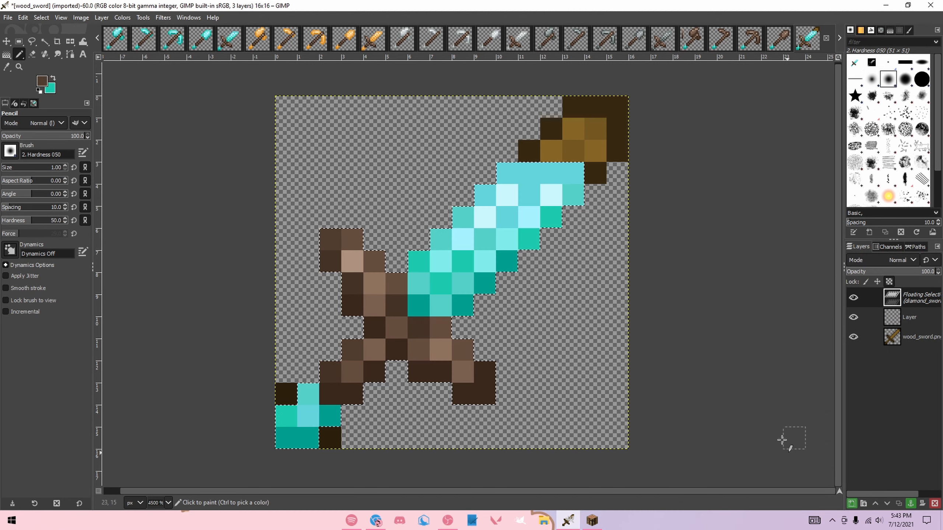
key("r")
left_click(749, 414)
- Hide the original wood_sword.png layer and add another new layer for the recoloring
left_click(854, 318)
left_click(852, 504)
left_click(865, 490)
- Recolor the four darkest teal pixels at the base and lower edge of the sword blade with the darkest brown
left_click(689, 46)
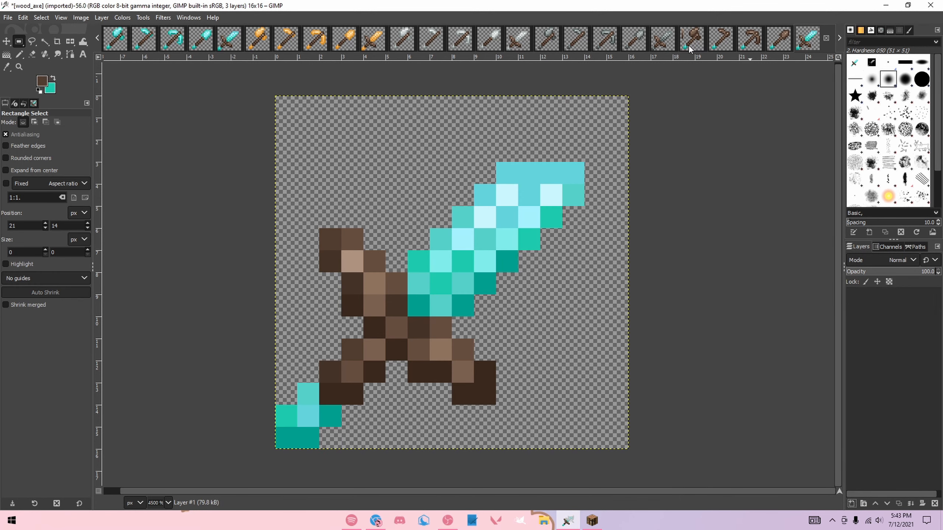
key("n")
left_click(276, 263, "ctrl")
left_click(815, 41)
left_click(463, 305)
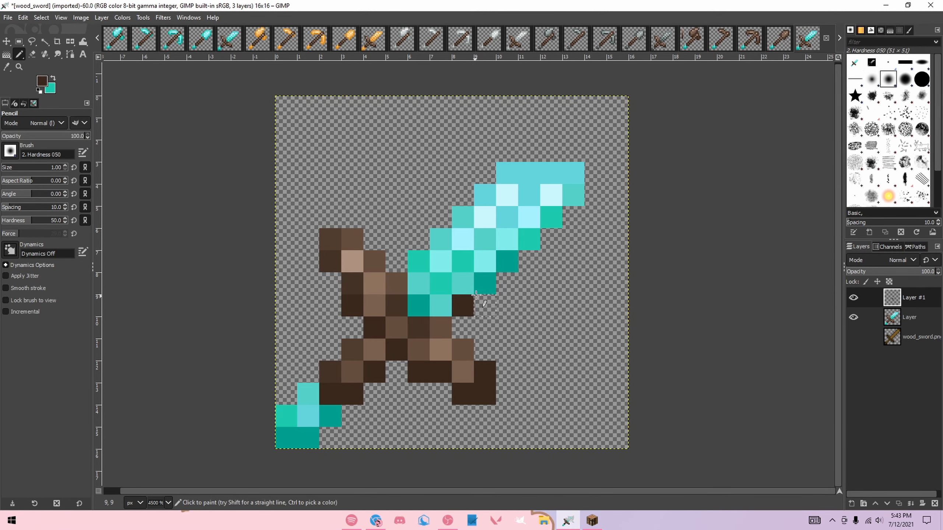
left_click(485, 283)
left_click(508, 262)
left_click(418, 306)
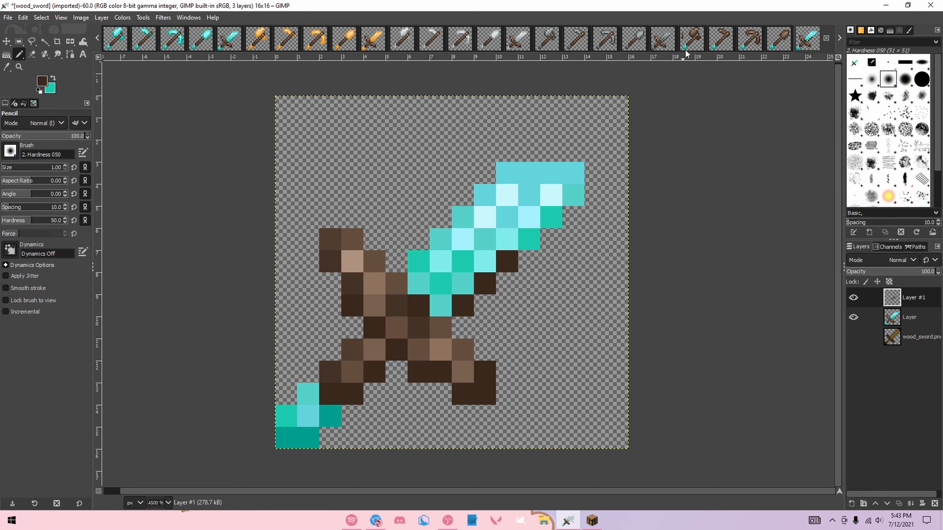
- Recolor the green-teal pixels on the sword blade with the second-darkest brown
left_click(663, 38)
left_click(691, 38)
left_click(808, 38)
left_click(418, 261)
left_click(463, 262)
left_click(441, 283)
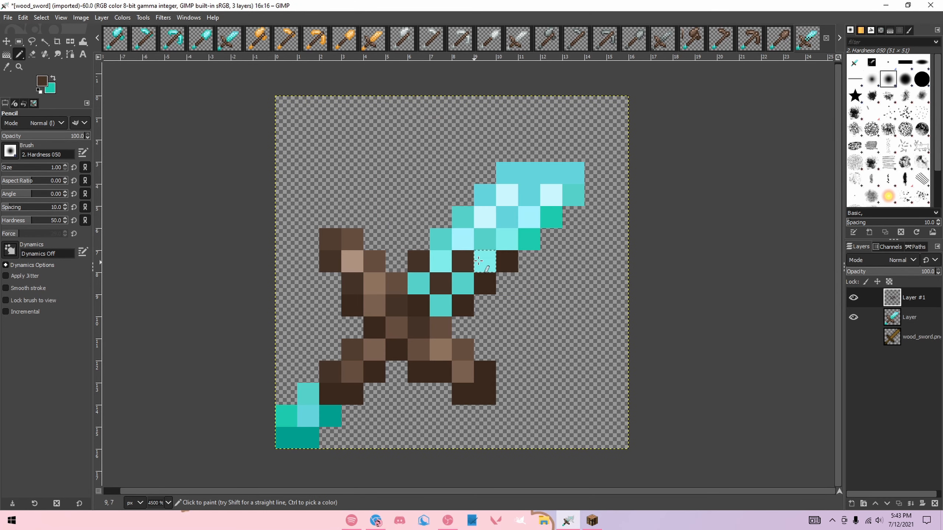
left_click(529, 239)
left_click(551, 217)
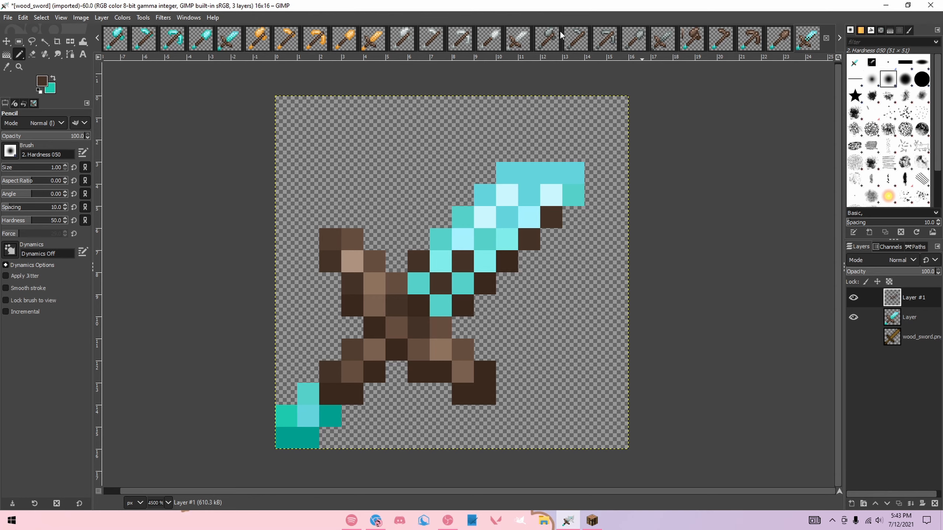
- Recolor the upper blade's medium teal pixels with the third-darkest brown and its sky-blue pixels with the middle brown
left_click(691, 39)
left_click(826, 41)
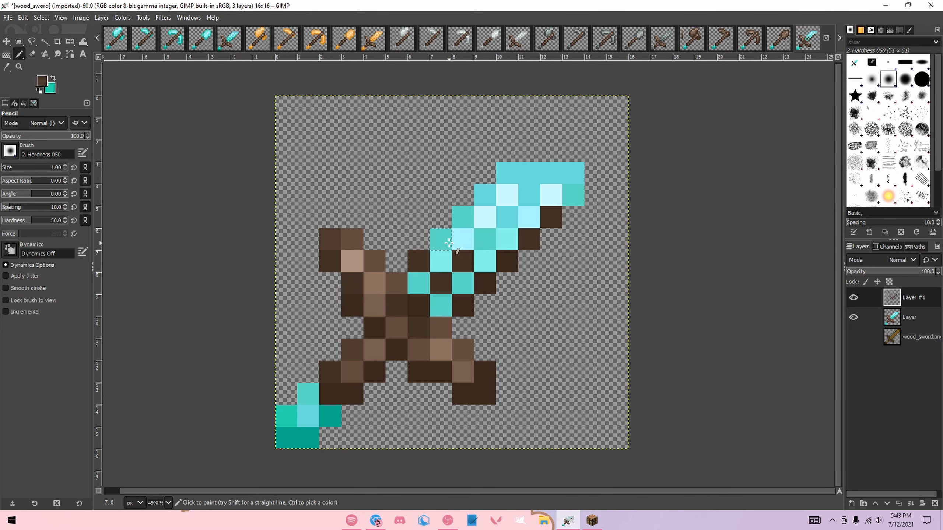
left_click(694, 43)
left_click(279, 194, "ctrl")
left_click(824, 41)
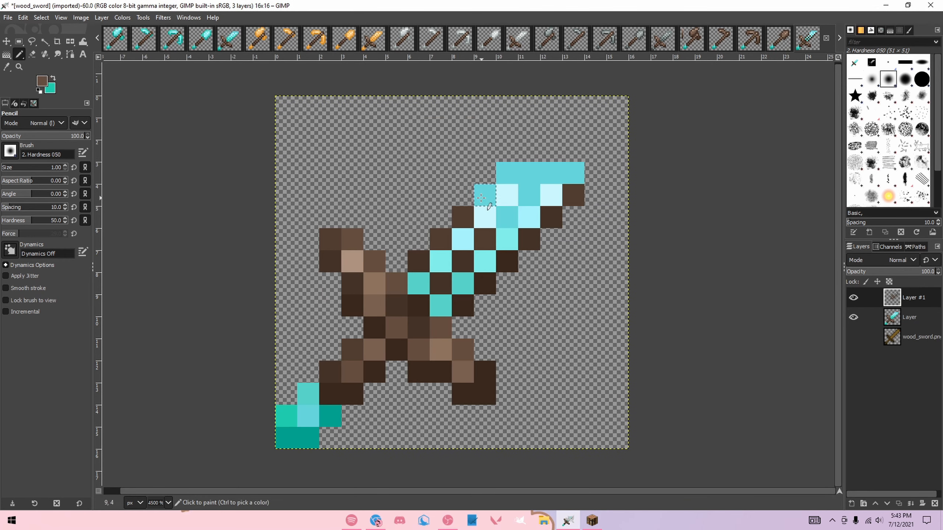
left_click_drag(481, 198, 573, 173)
mouse_move(529, 195)
left_mouse_down()
mouse_move(548, 171)
mouse_move(484, 216)
left_mouse_up()
- Recolor the three brightest pixels near the sword's tip with the lightest brown
left_click(694, 42)
left_click(277, 131, "ctrl")
left_click(828, 42)
left_click(555, 194)
- Recolor the two pale blue pixels on the sword blade with the second-lightest brown
left_click(693, 42)
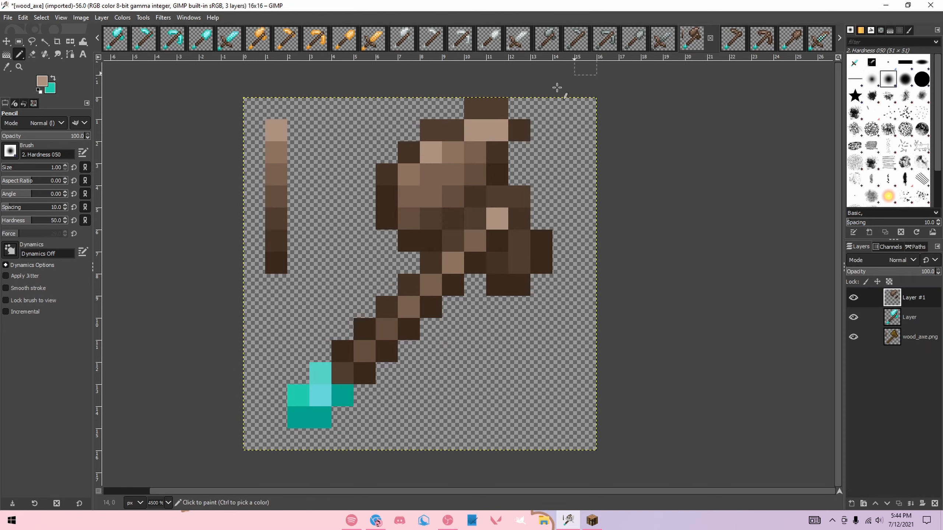
left_click(277, 152, "ctrl")
left_click(813, 42)
left_click(463, 240)
left_click(529, 217)
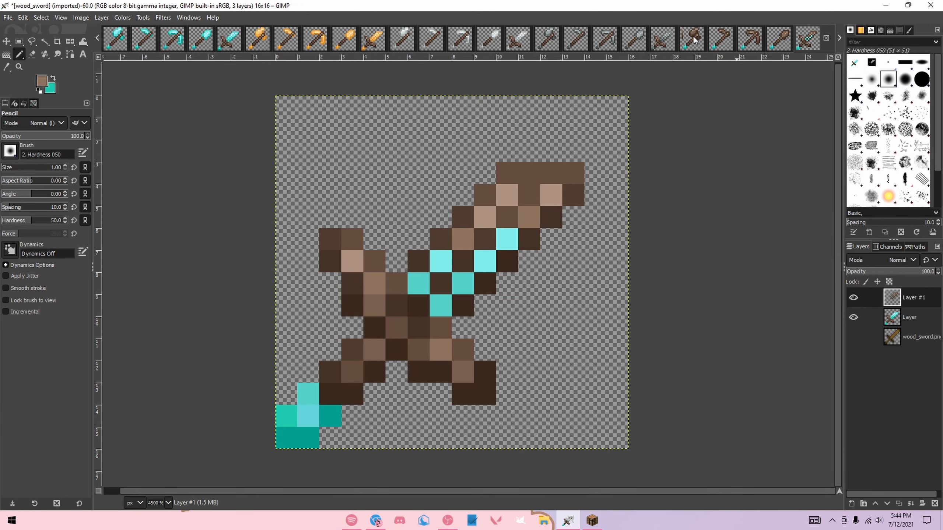
- Recolor the three light cyan pixels along the middle of the sword blade with the third-lightest brown
left_click(693, 41)
left_click(277, 172, "ctrl")
left_click(822, 40)
left_click(506, 241)
left_click(485, 261)
left_click(440, 261)
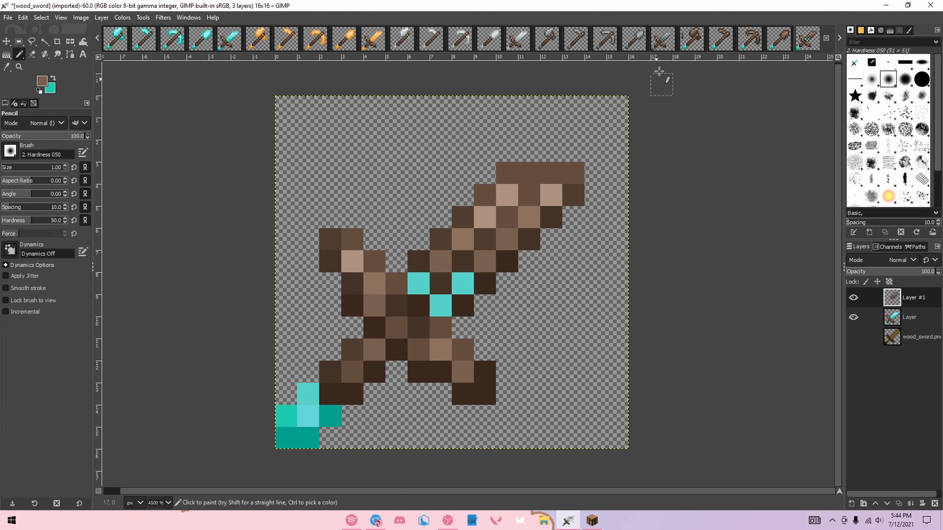
- Recolor the three medium teal pixels at the base of the sword blade with the third-darkest brown
left_click(693, 41)
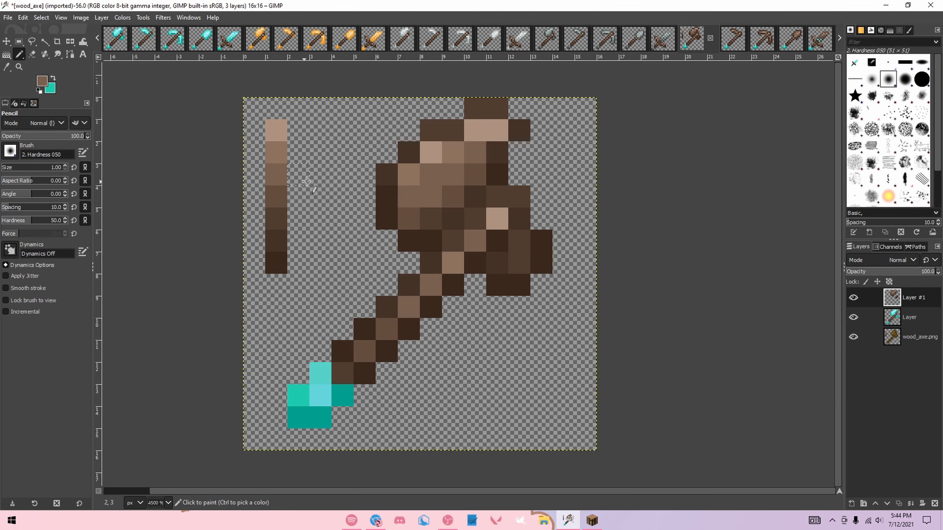
left_click(281, 219, "ctrl")
left_click(809, 42)
left_click(462, 283)
left_click(440, 305)
left_click(418, 283)
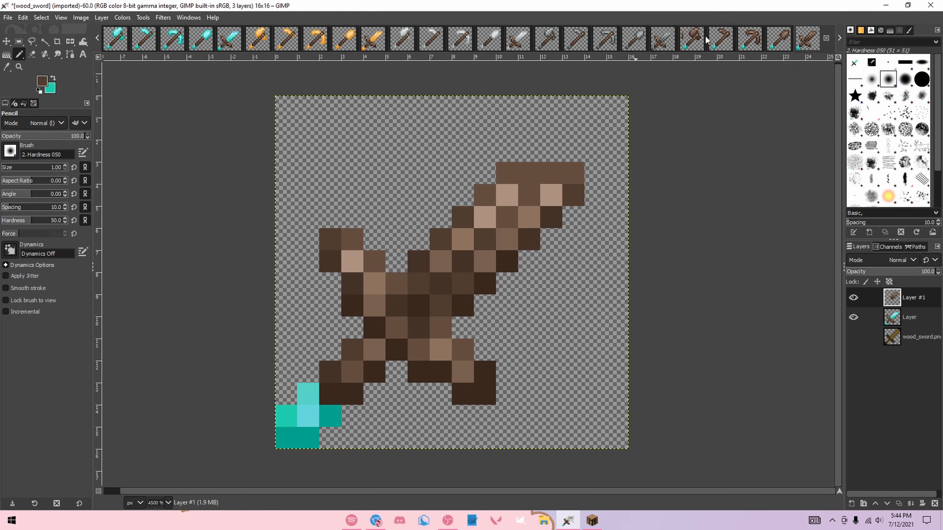
- Sample the middle brown from the wood axe's palette and return to the wood sword
left_click(693, 41)
left_click(280, 202, "ctrl")
left_click(820, 39)
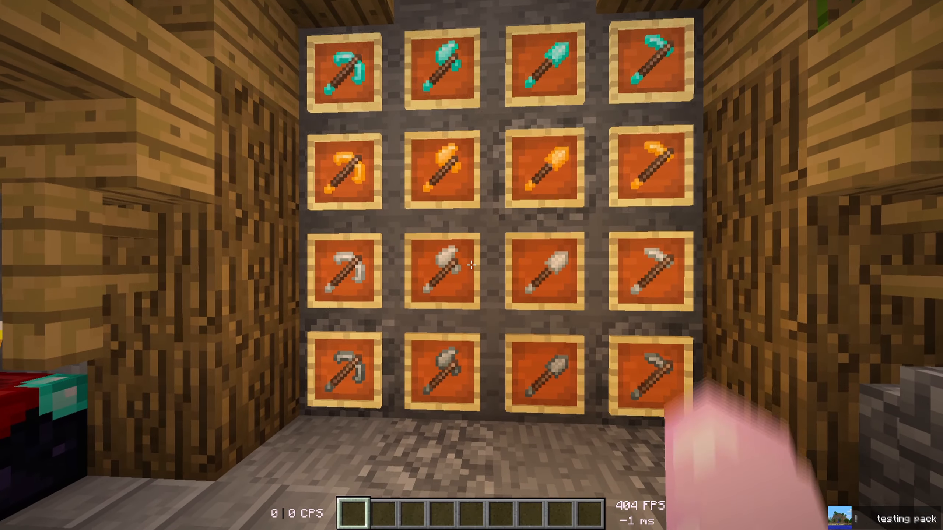
key("c")
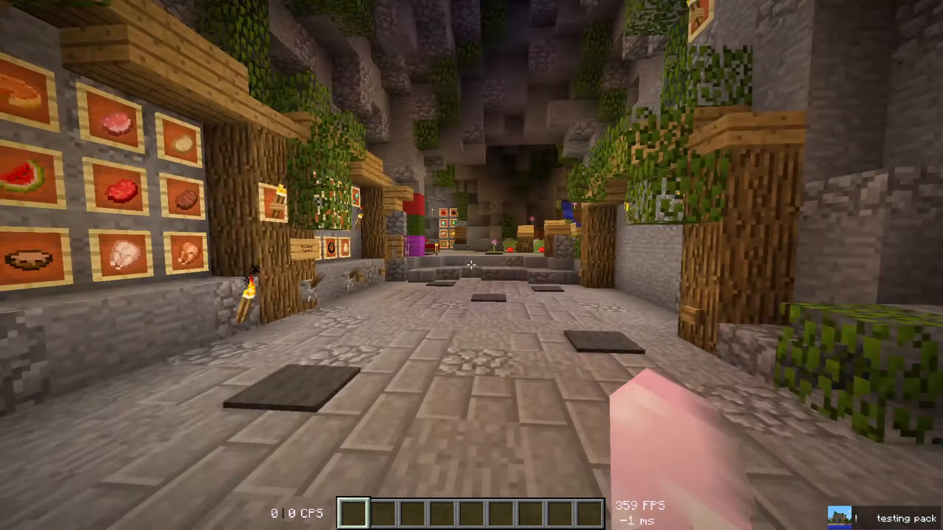
key("w")
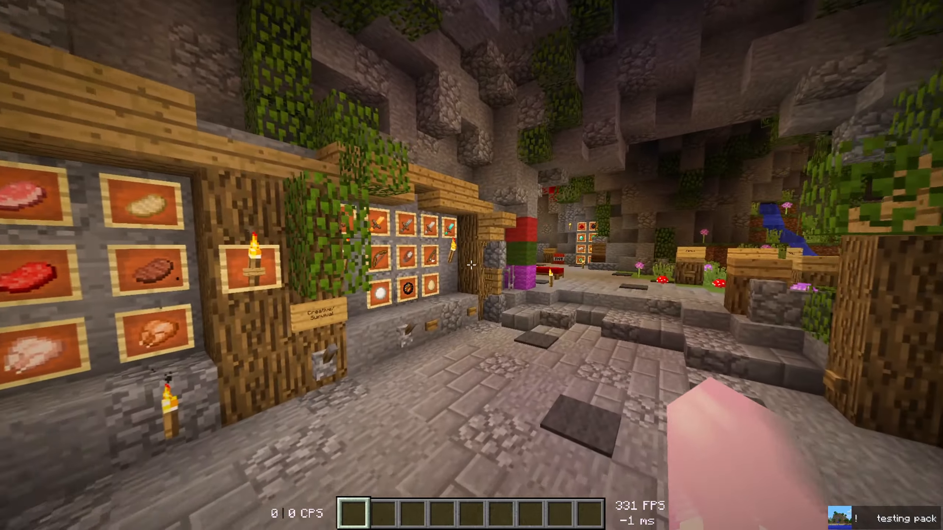
key("w")
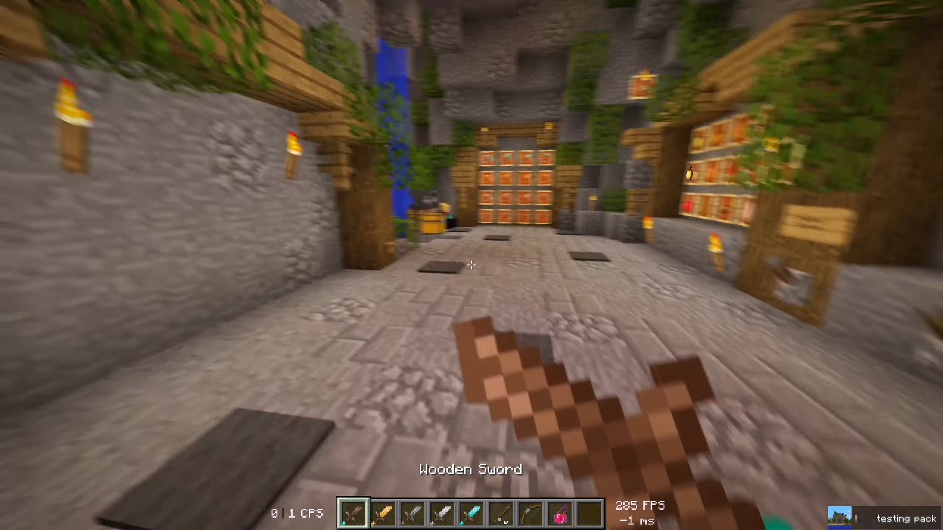
right_click(471, 264)
left_click(471, 264)
right_click(471, 265)
left_click(471, 265)
right_click(471, 265)
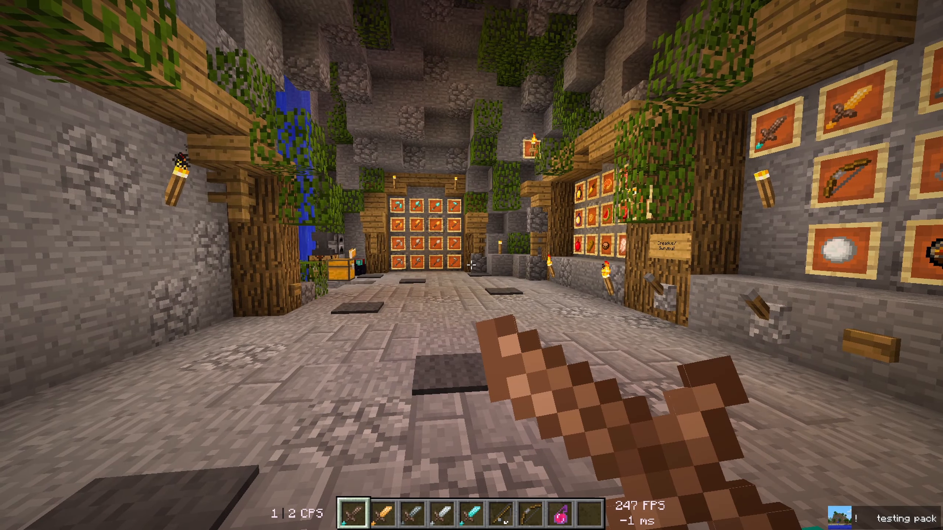
key("w")
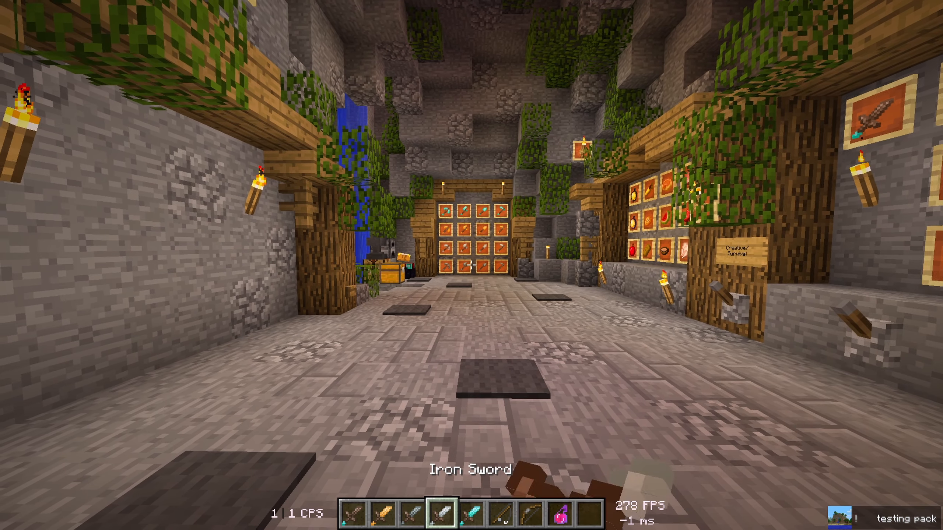
key("w")
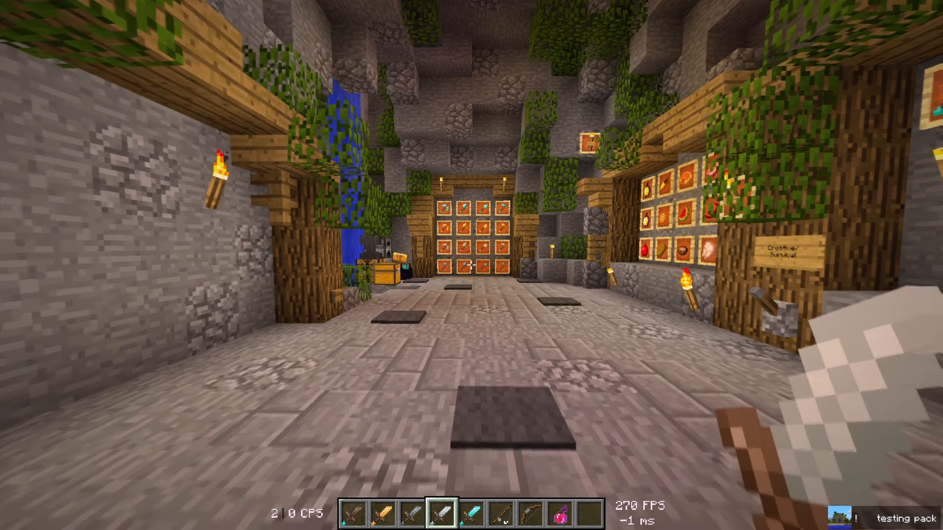
right_click(471, 265)
right_click(471, 265)
left_click(471, 265)
left_click(471, 265)
left_click(471, 265)
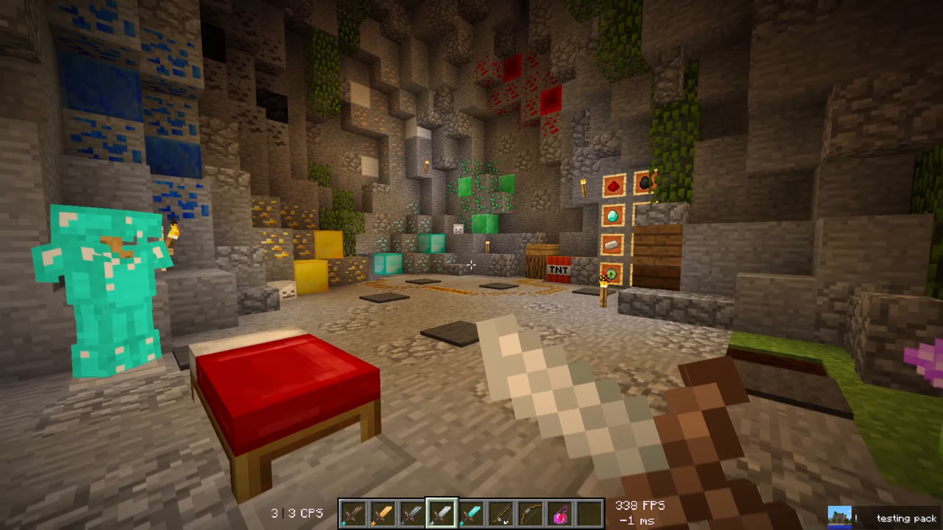
right_click(471, 265)
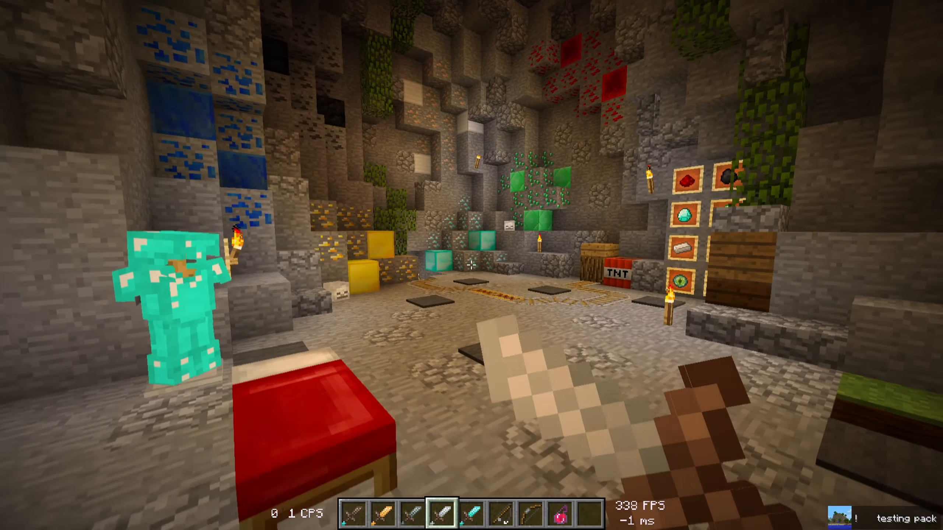
key("5")
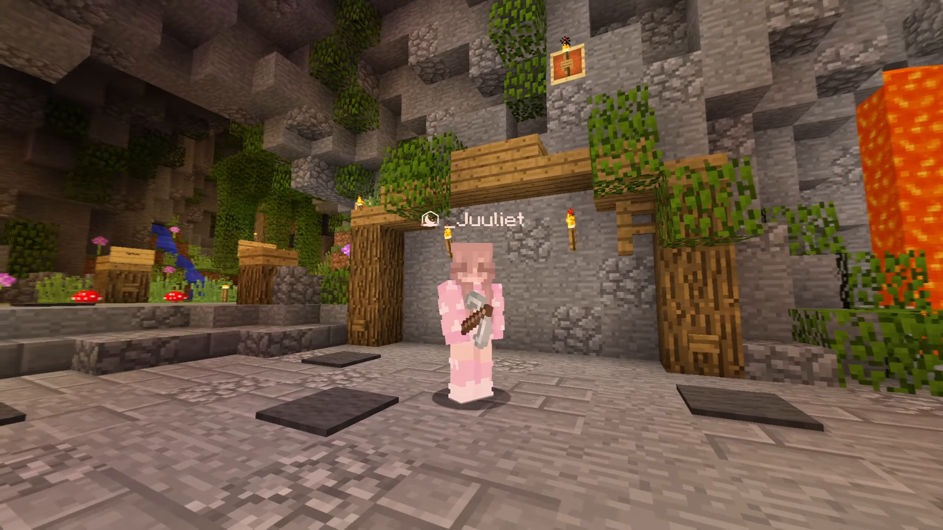